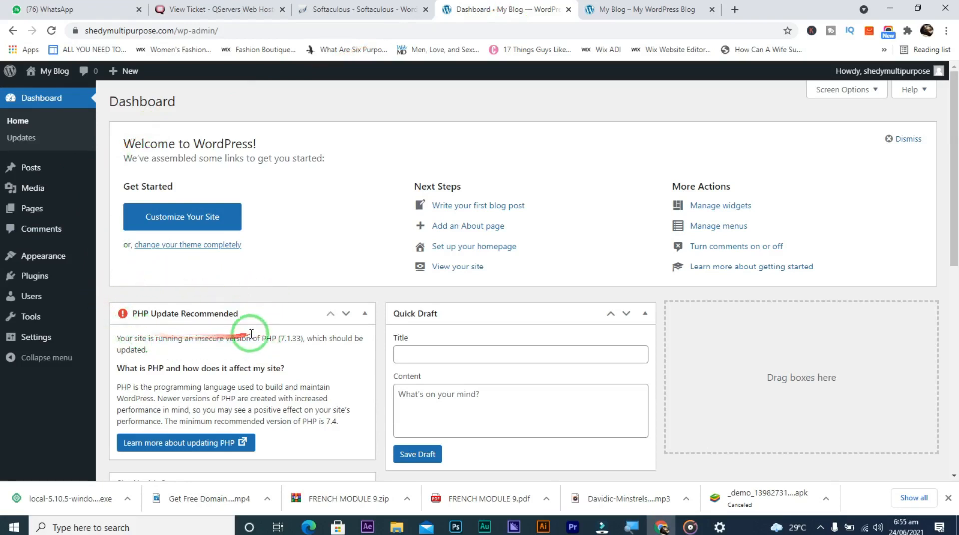
Log out of the admin account, then sign back in with the username and password, Remember Me ticked
mouse_move(886, 79)
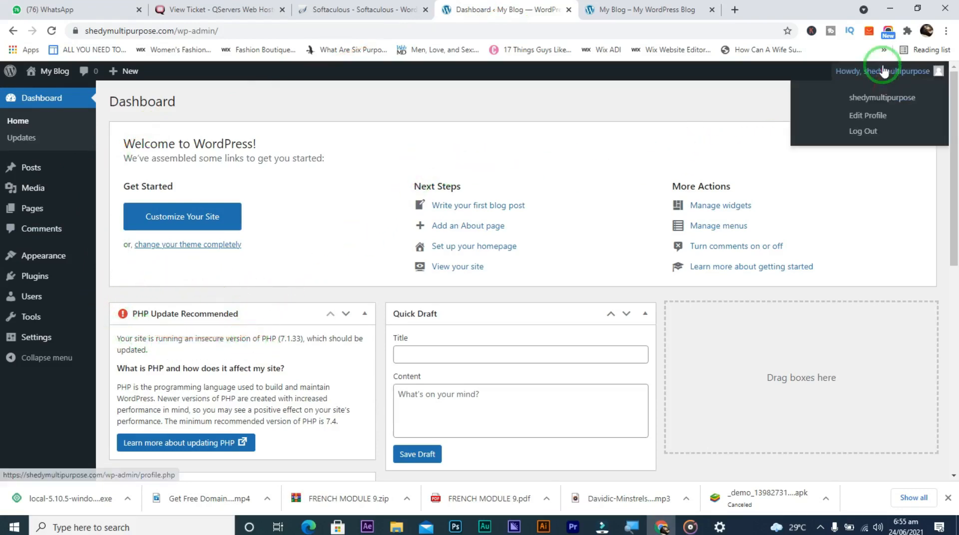
click(869, 131)
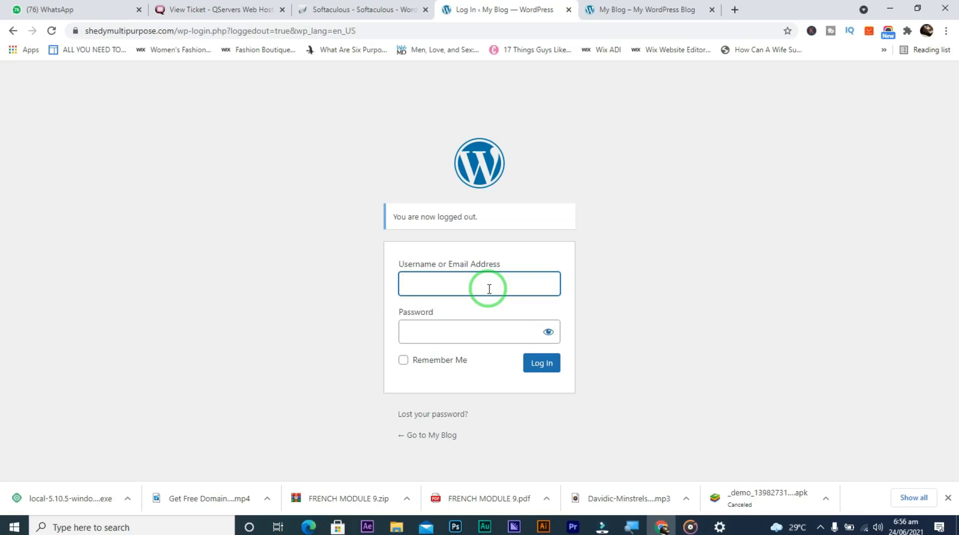
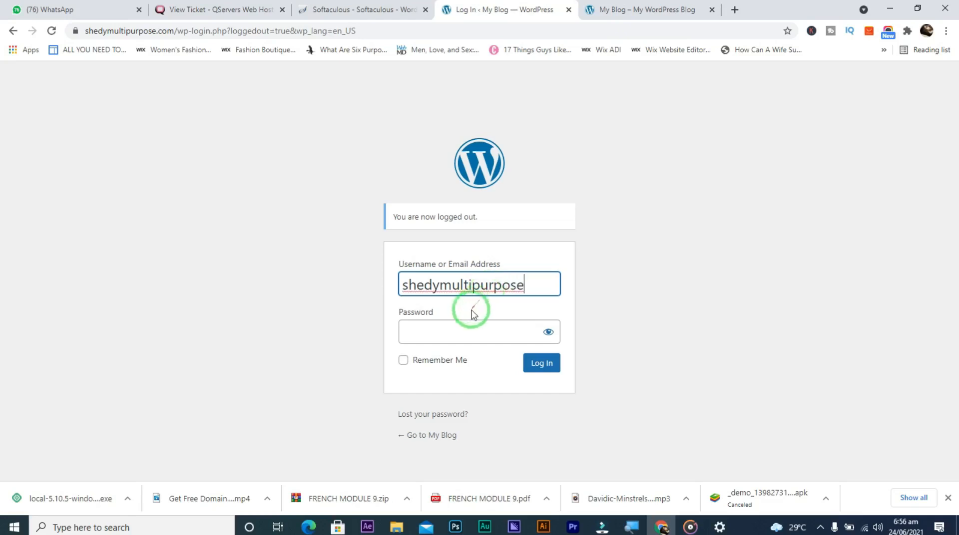
click(462, 330)
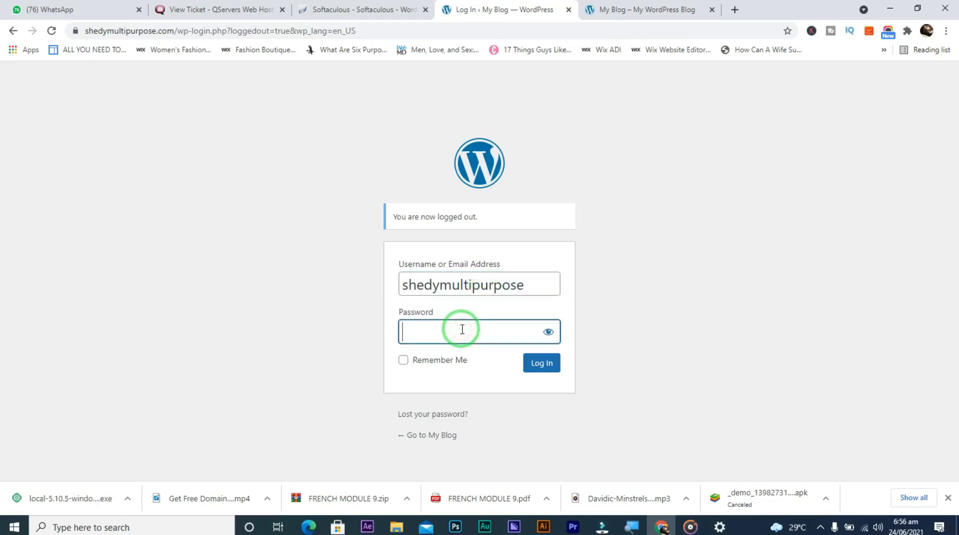
click(403, 361)
click(546, 366)
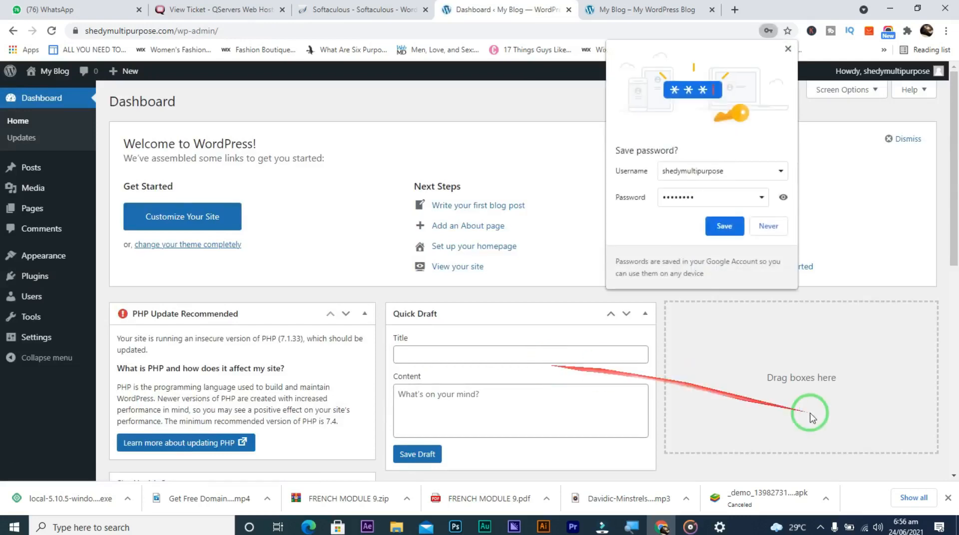
Save the WordPress login in Chrome's Save password prompt
click(722, 227)
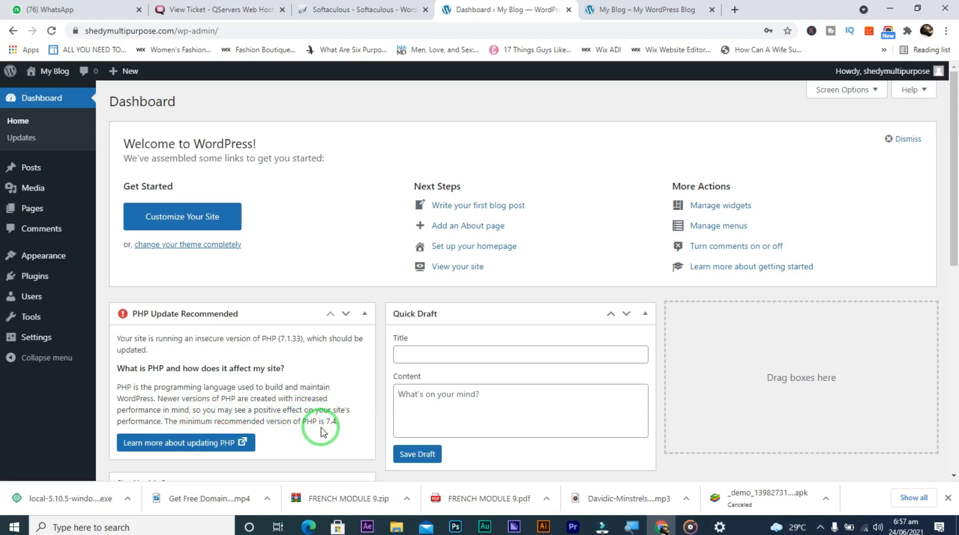
scroll(321, 433, down, 2)
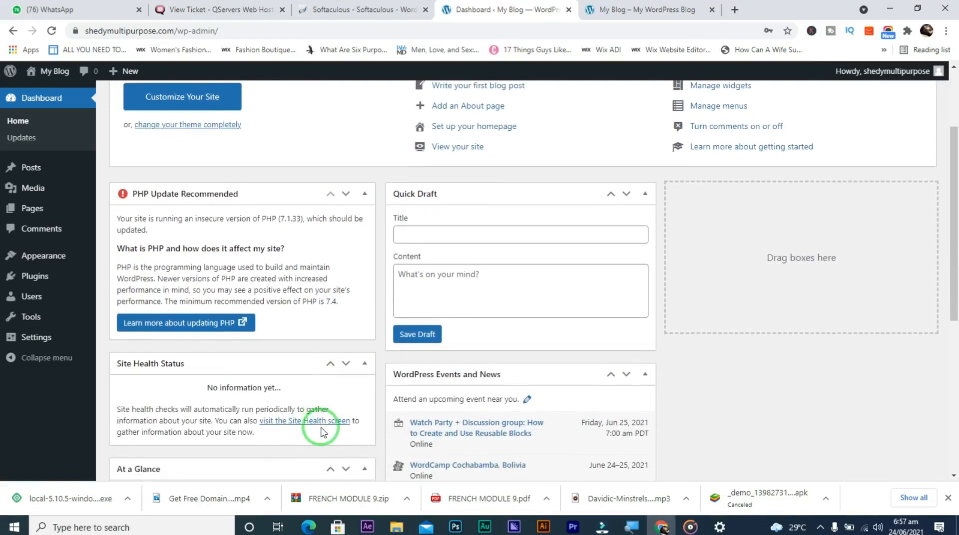
scroll(320, 433, up, 2)
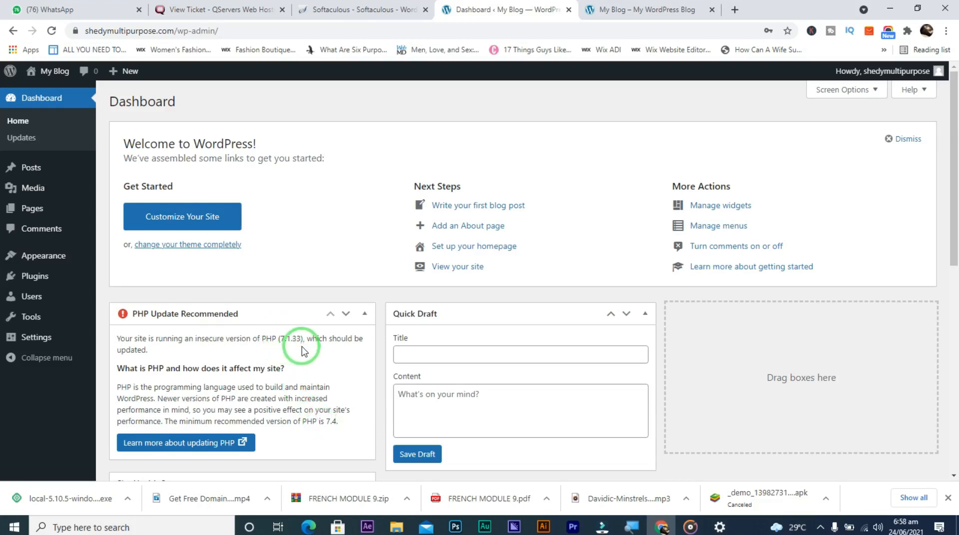
In QServers, go to Services > My Services and open the Starter Pack plan for shedymultipurpose.com
click(225, 5)
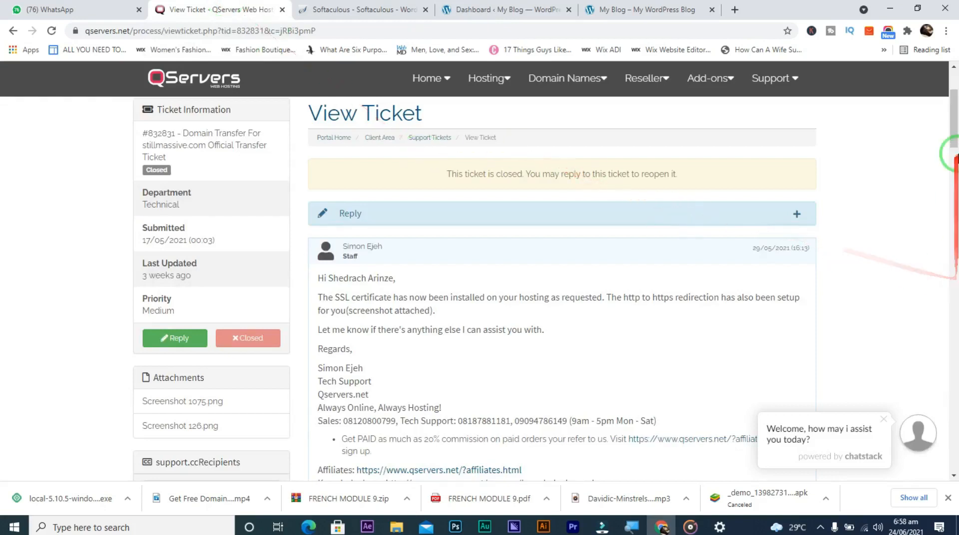
drag(955, 139, 953, 95)
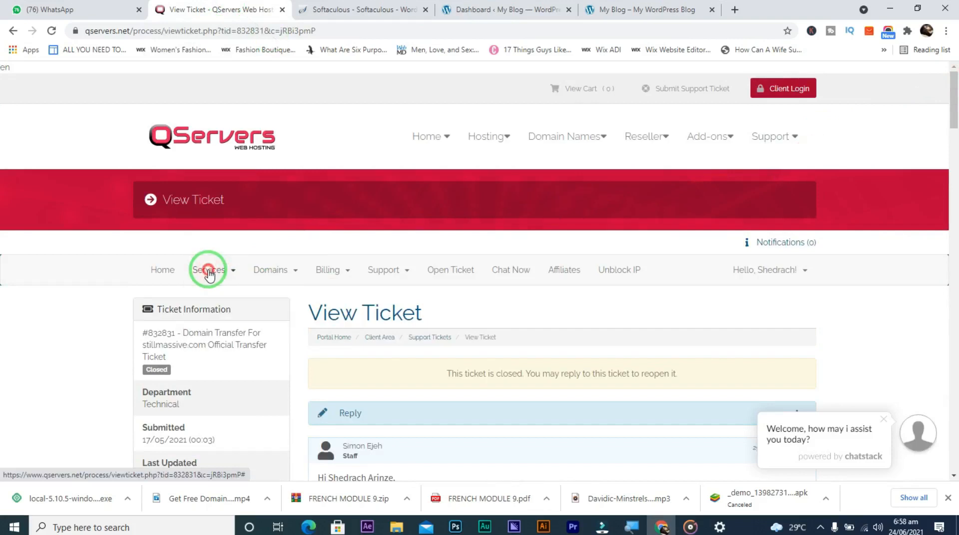
click(225, 274)
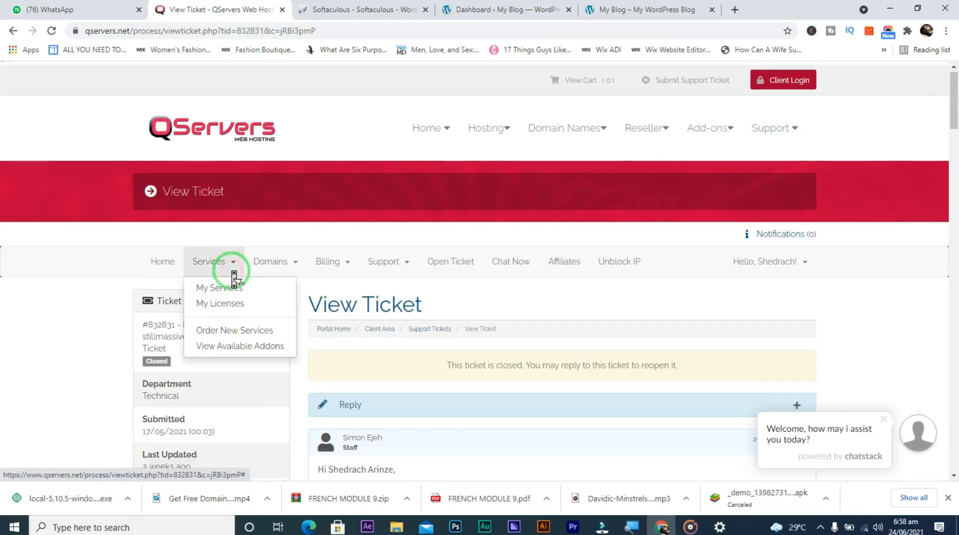
scroll(229, 267, down, 8)
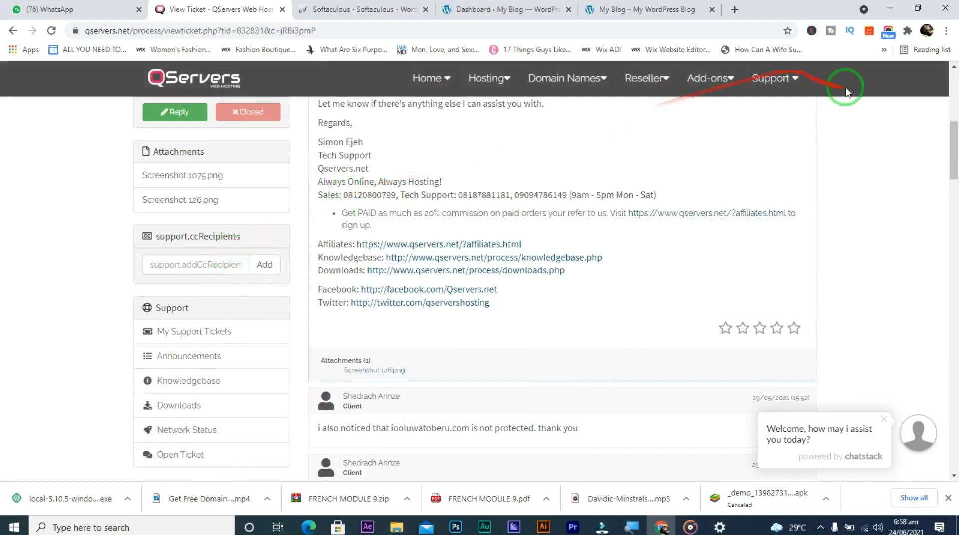
drag(952, 155, 951, 108)
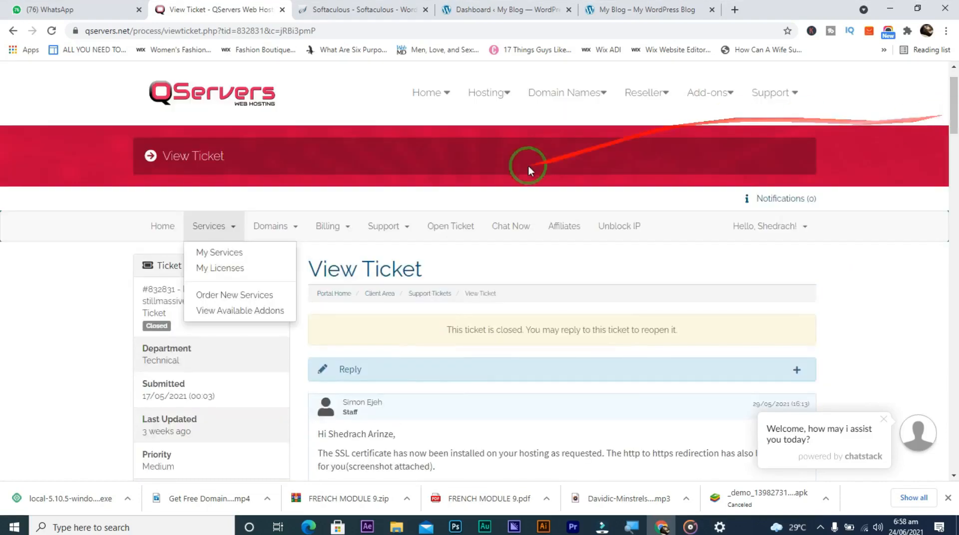
click(220, 255)
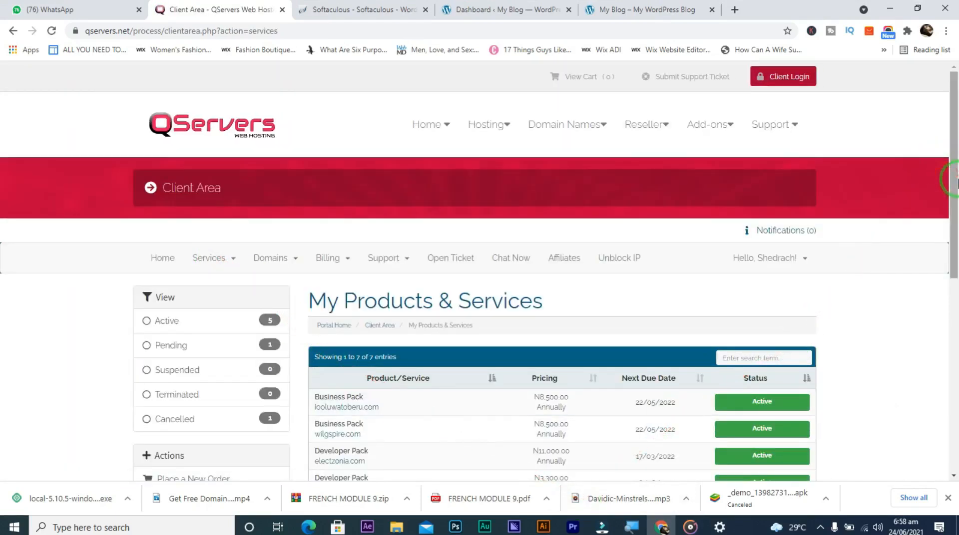
drag(951, 179, 951, 235)
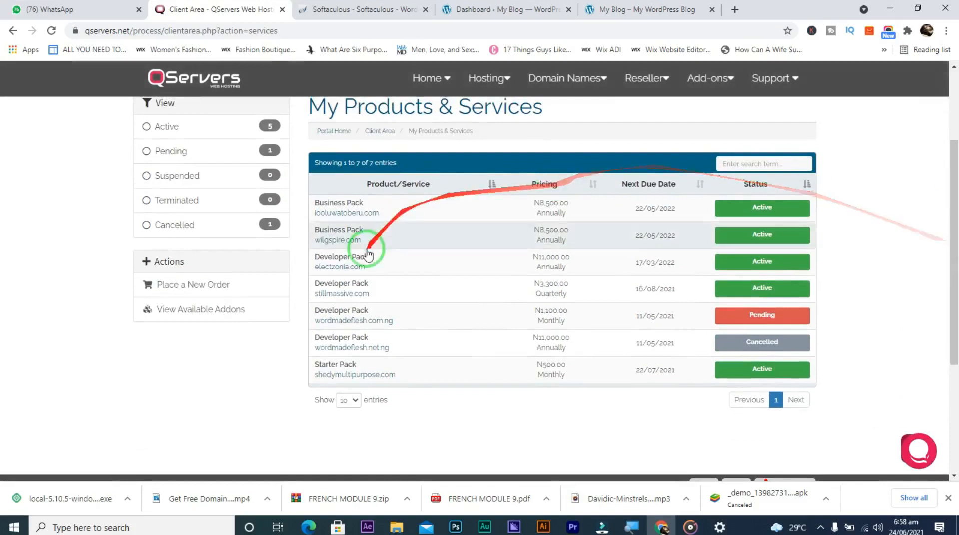
click(344, 368)
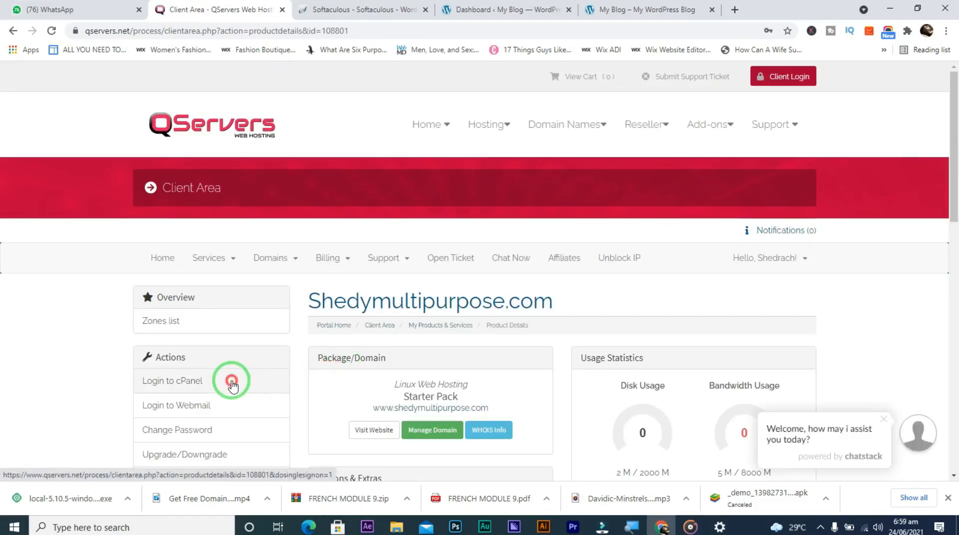
Log in to cPanel and open MultiPHP Manager from the Software section
click(231, 382)
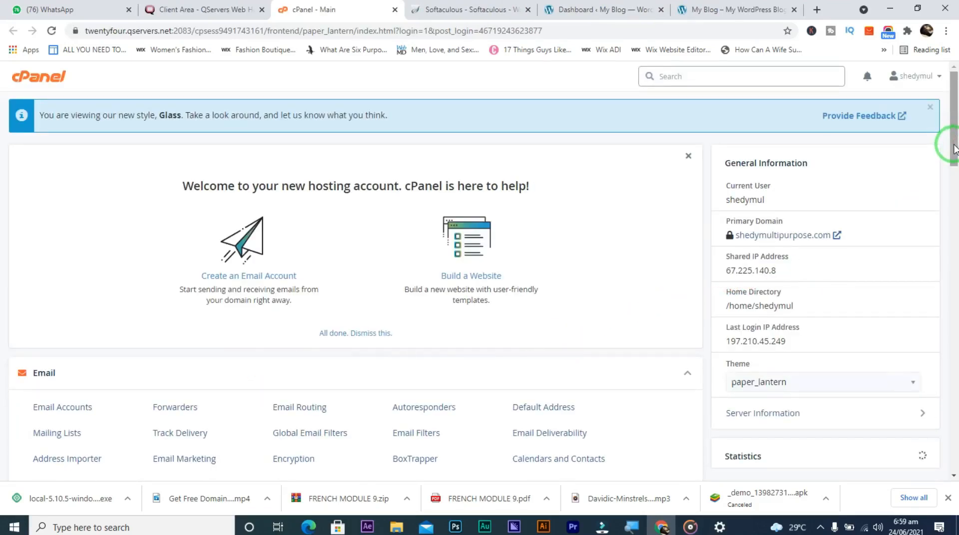
drag(953, 145, 955, 350)
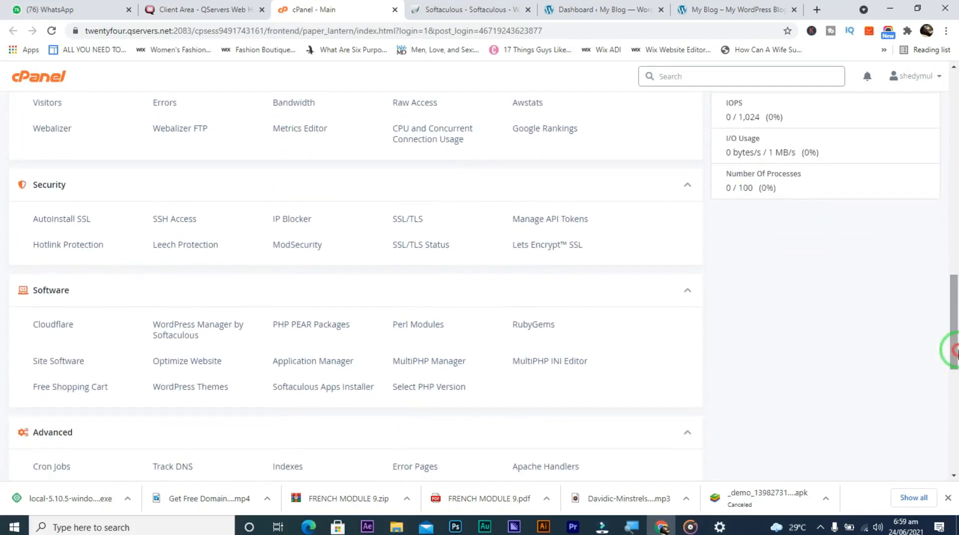
click(428, 361)
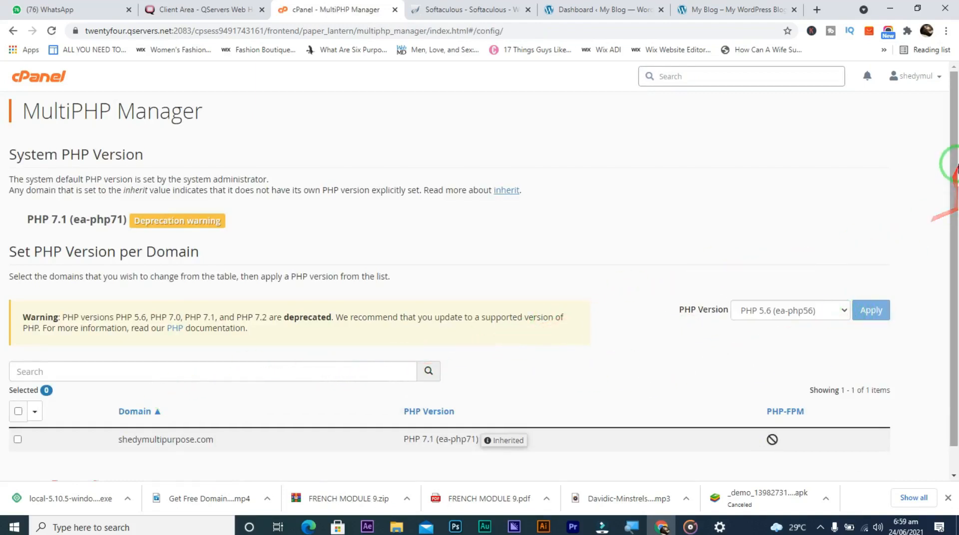
Select shedymultipurpose.com in MultiPHP Manager and apply PHP 7.3 (ea-php73) to it
drag(955, 179, 954, 239)
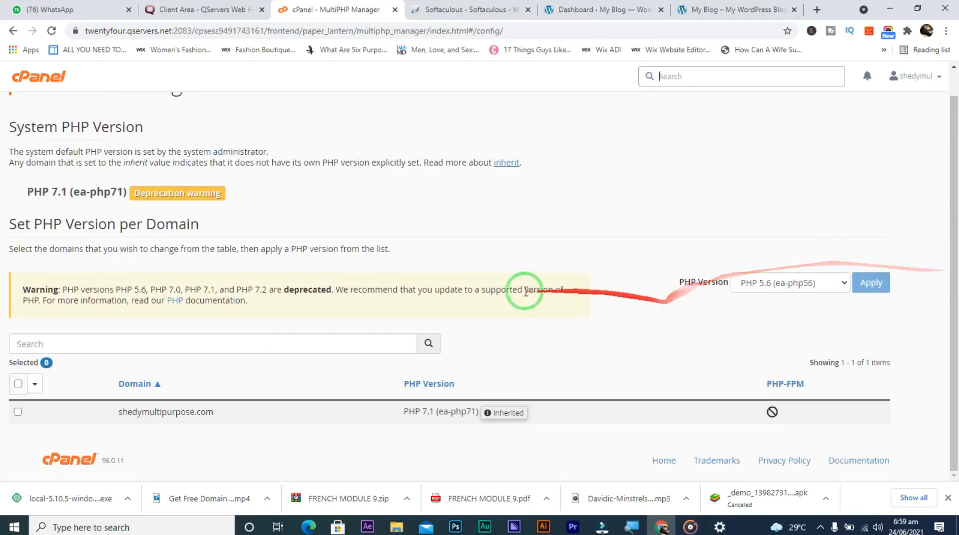
click(18, 413)
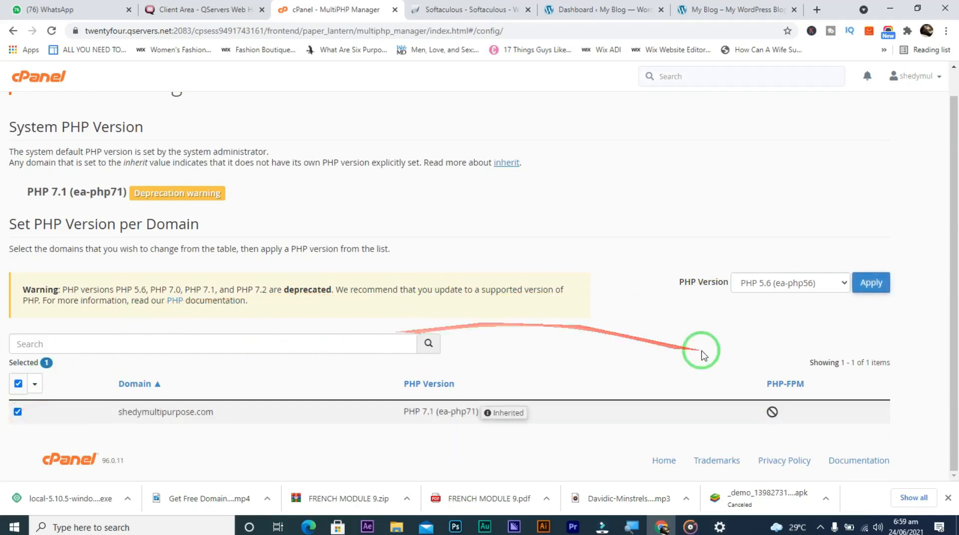
click(844, 284)
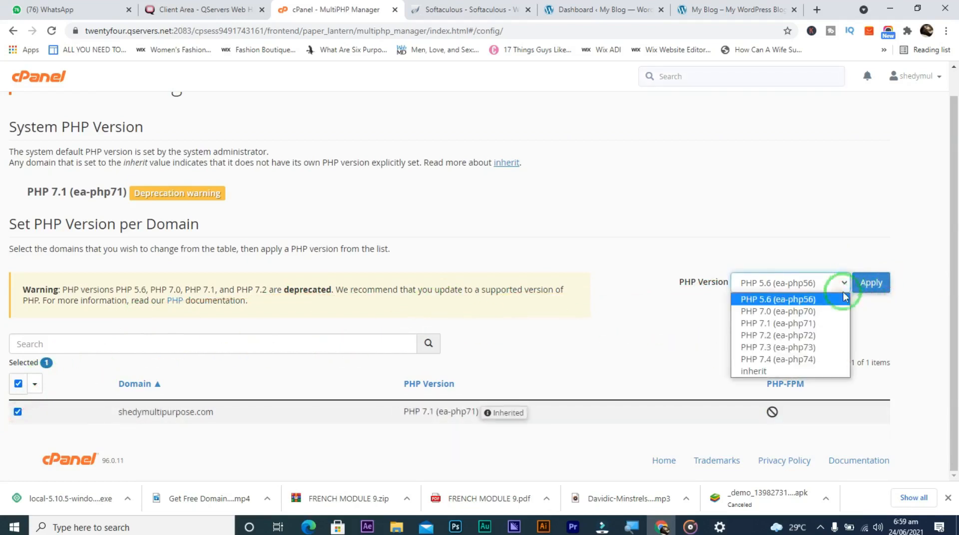
click(822, 348)
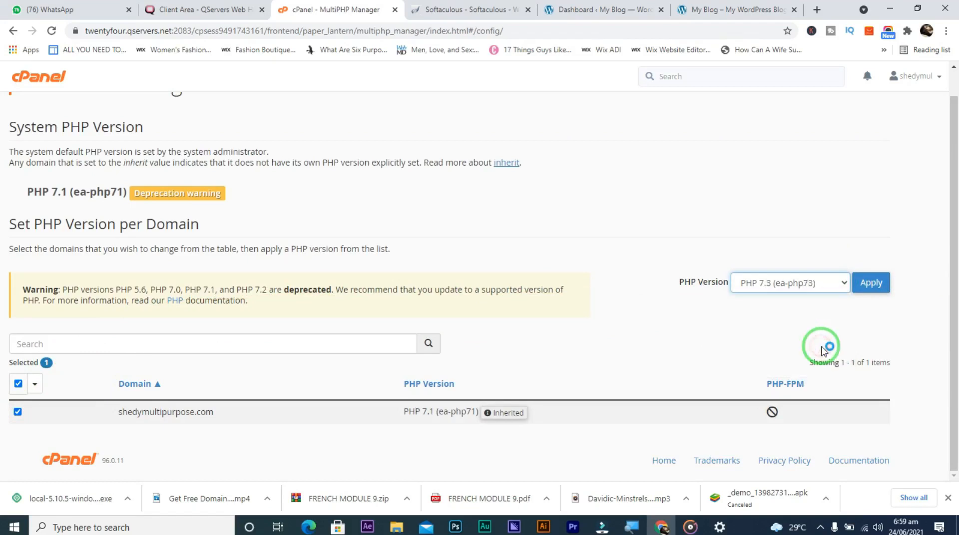
click(866, 294)
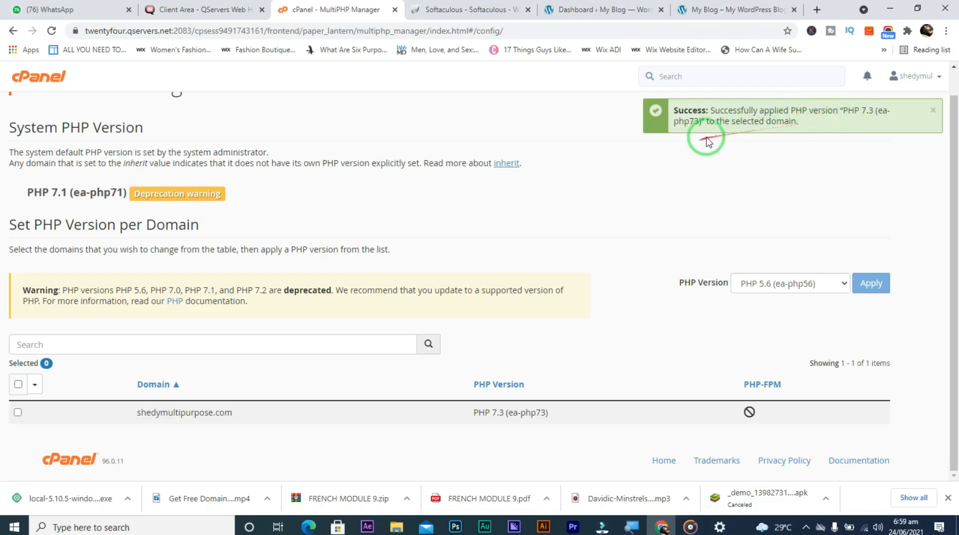
click(621, 13)
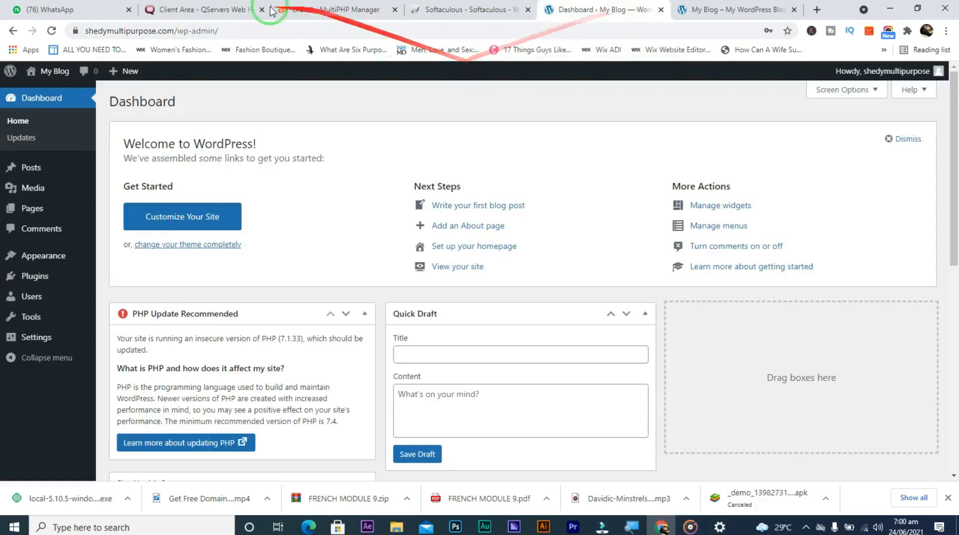
Reload the WordPress dashboard twice to pick up the PHP change
click(52, 30)
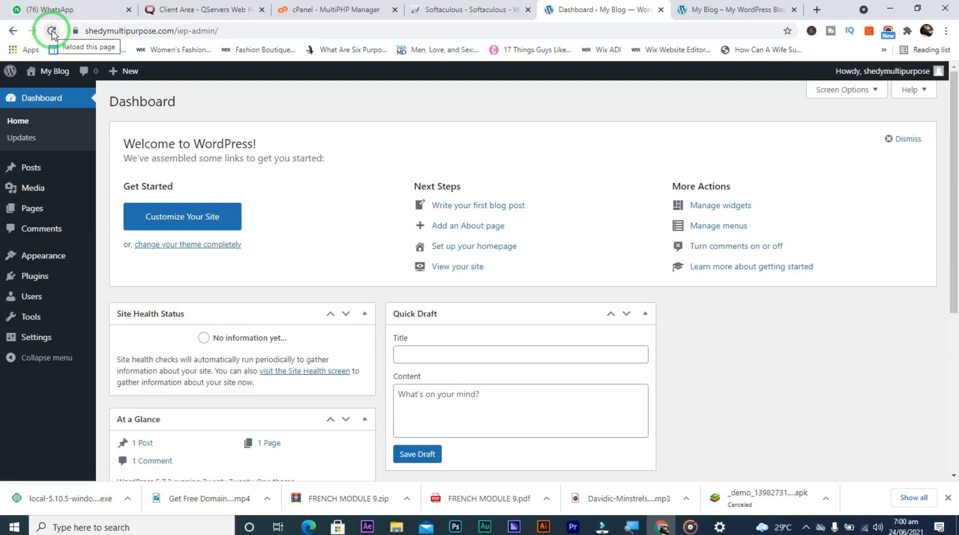
click(52, 32)
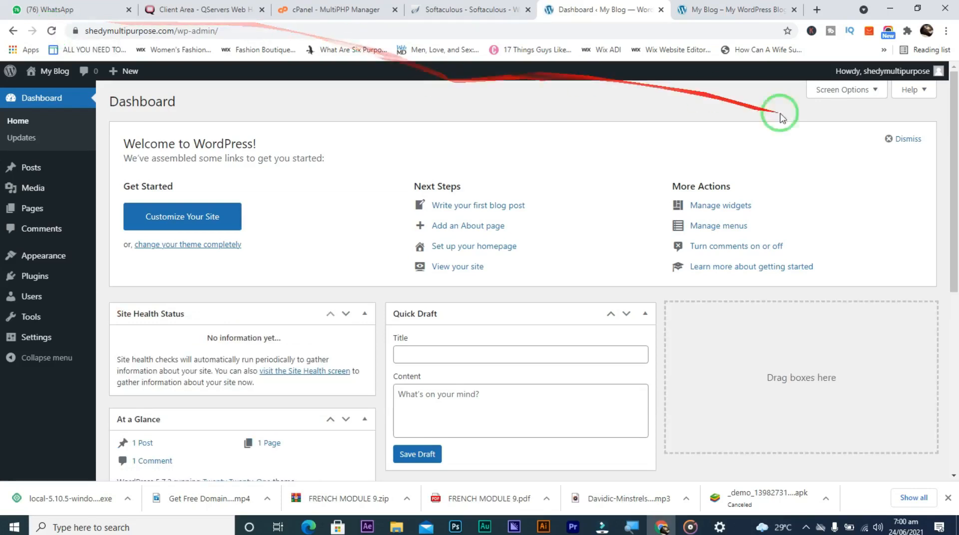
drag(952, 163, 953, 278)
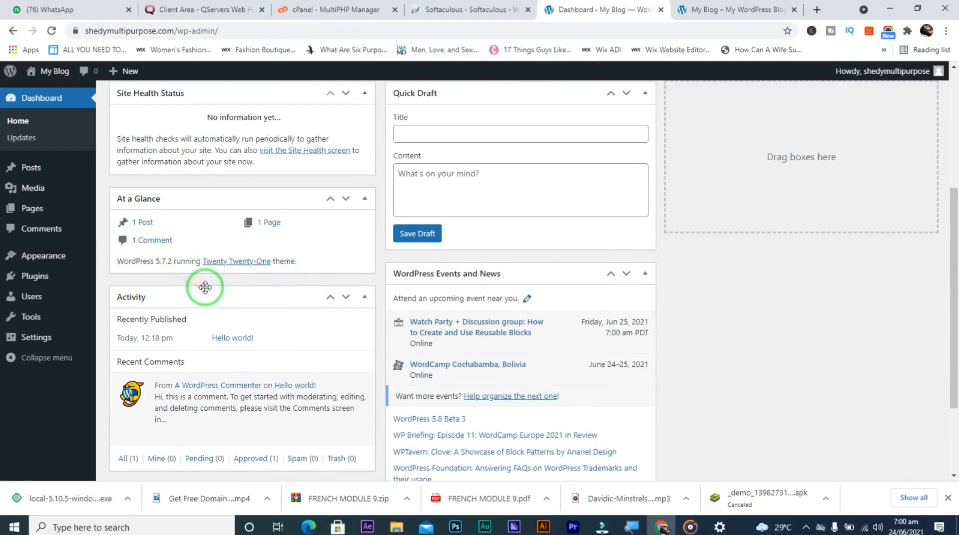
Search Plugins > Add New for a PHP version plugin, then install and activate Display PHP Version
mouse_move(31, 282)
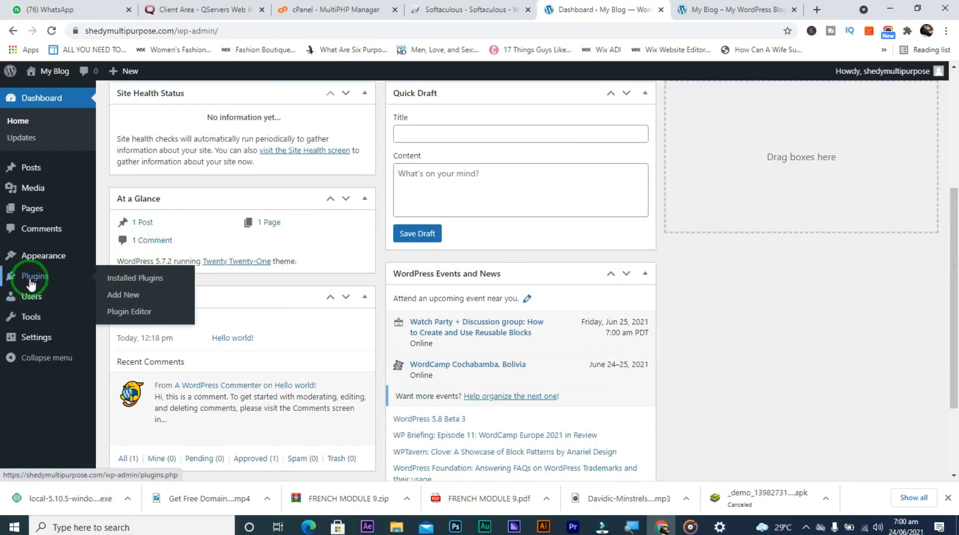
click(128, 298)
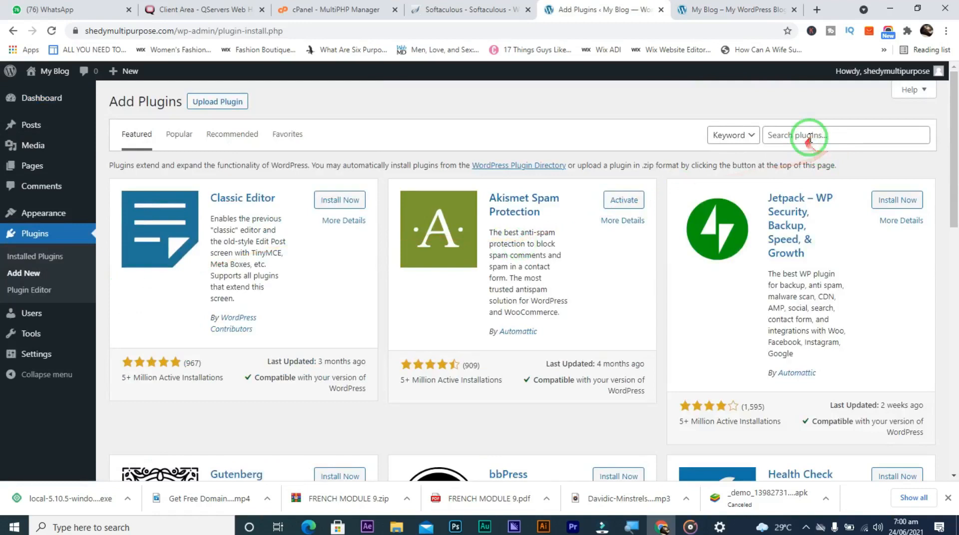
click(809, 137)
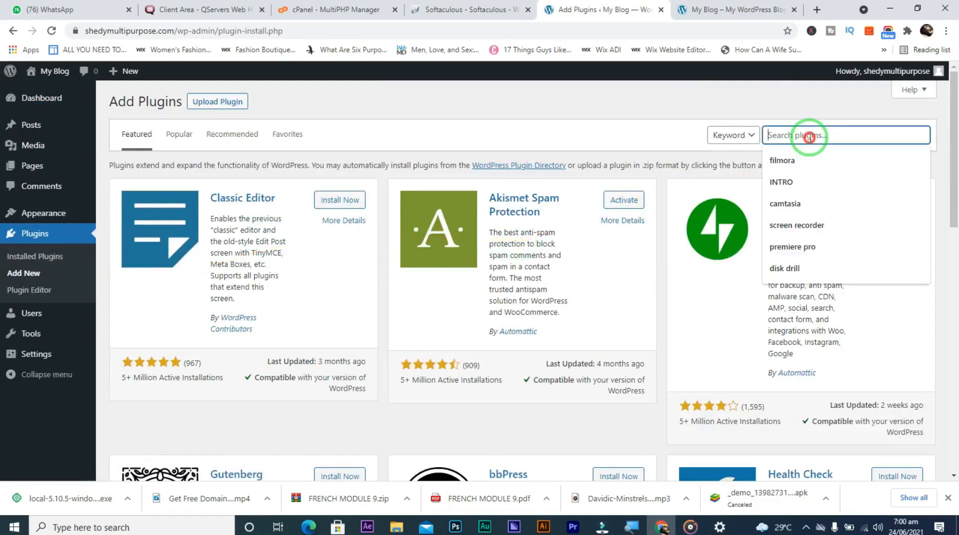
text(php version)
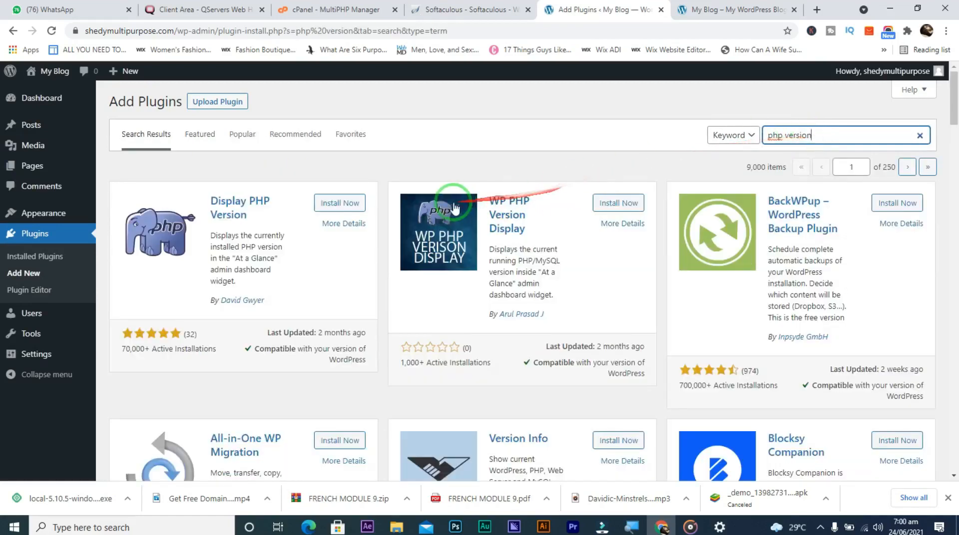
click(329, 204)
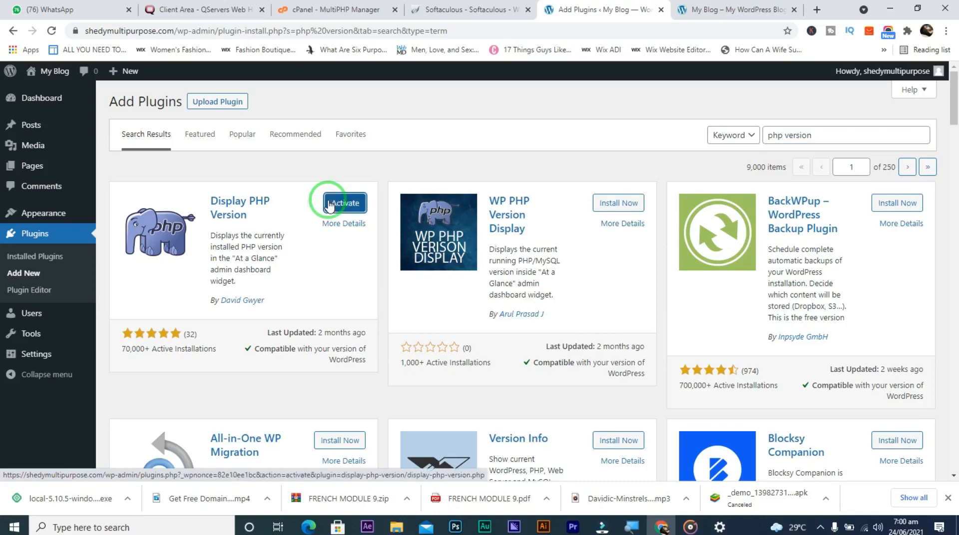
click(329, 204)
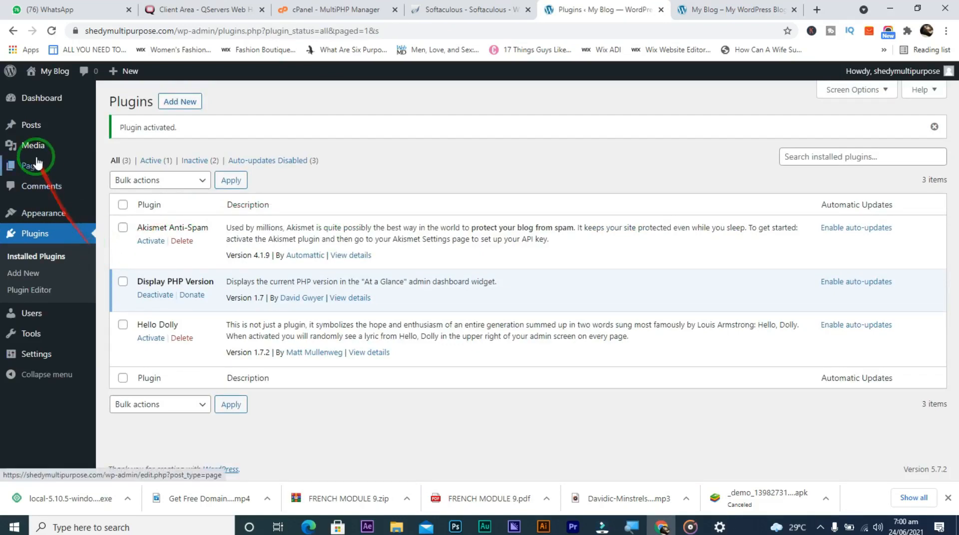
mouse_move(42, 102)
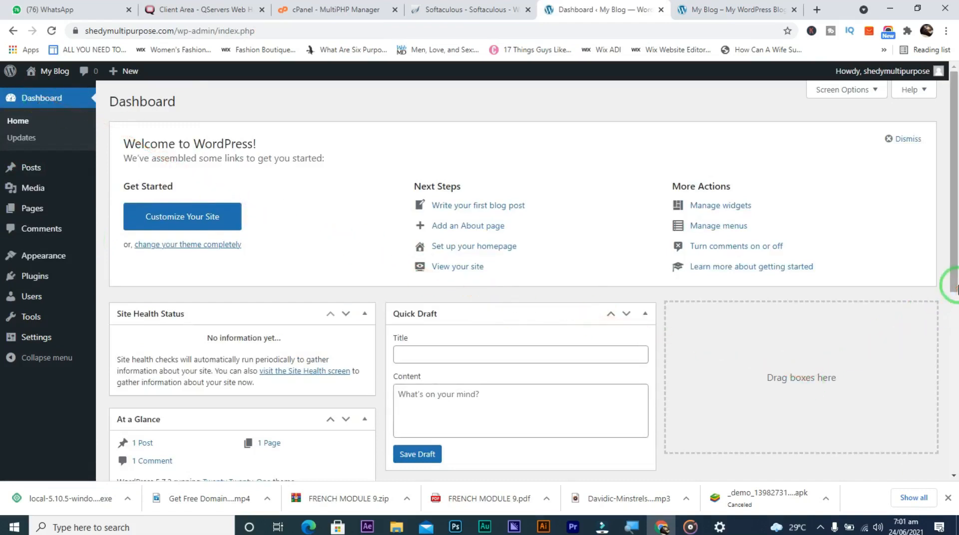
Scroll to At a Glance to confirm the server runs PHP 7.3.27, then scroll back up
mouse_move(20, 336)
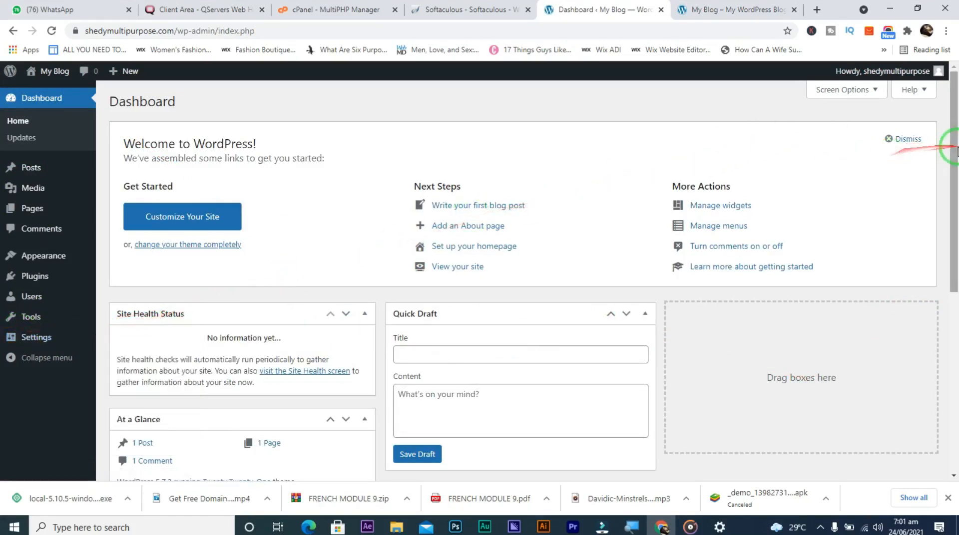
mouse_move(955, 150)
mouse_down()
mouse_move(955, 316)
mouse_move(945, 104)
mouse_move(954, 160)
mouse_up()
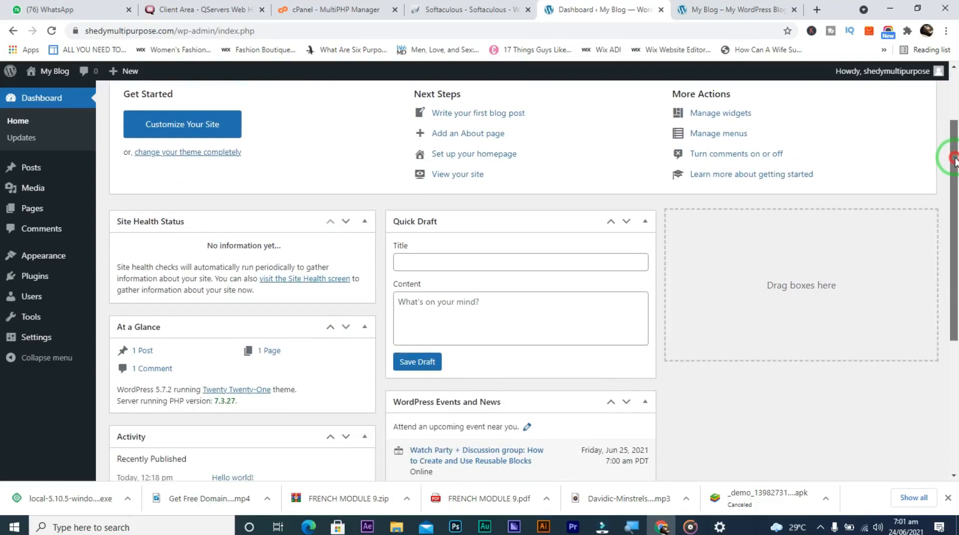
drag(955, 161, 953, 165)
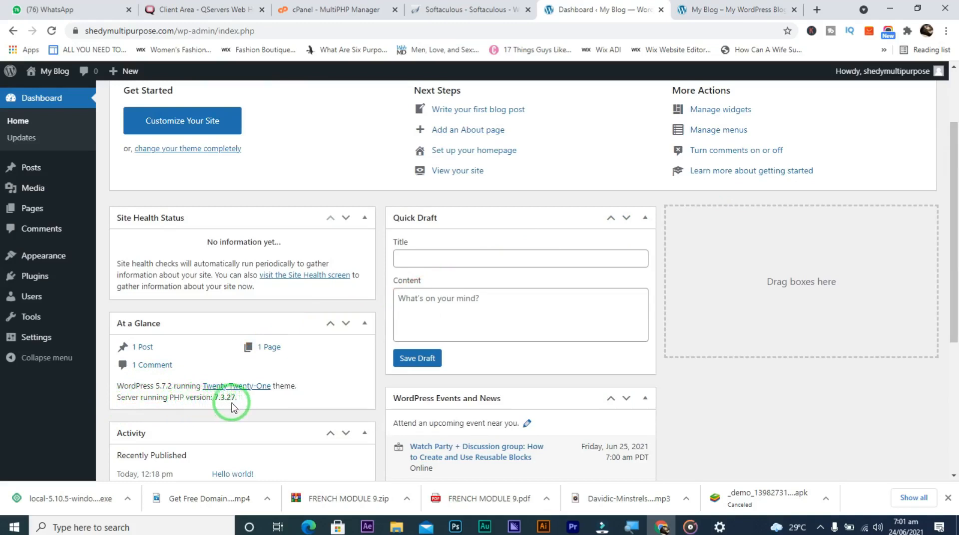
drag(955, 313, 956, 419)
scroll(955, 407, up, 1)
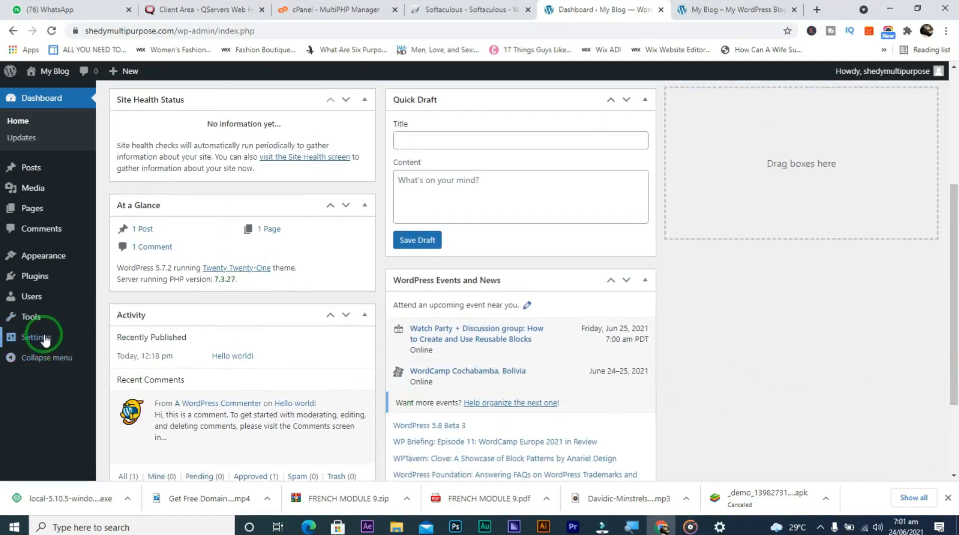
mouse_move(45, 341)
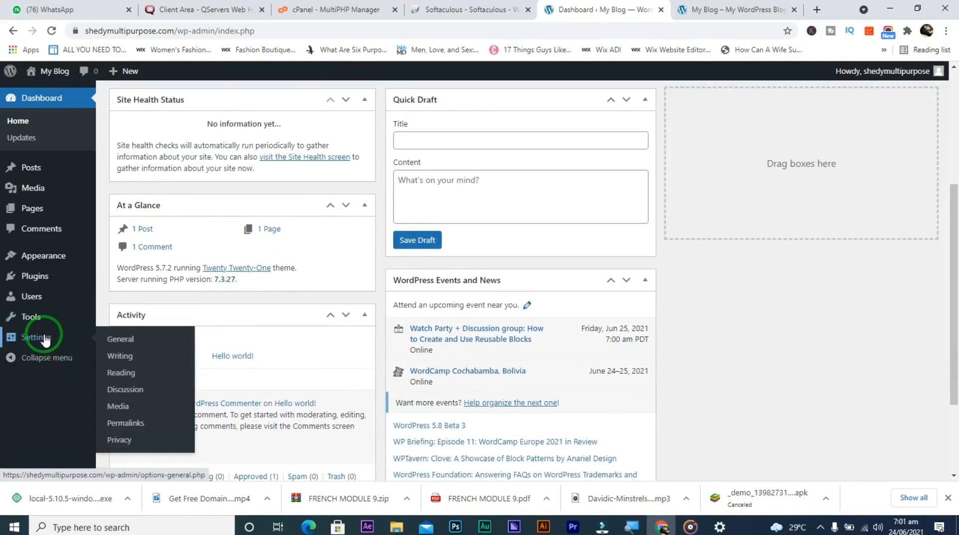
mouse_move(41, 285)
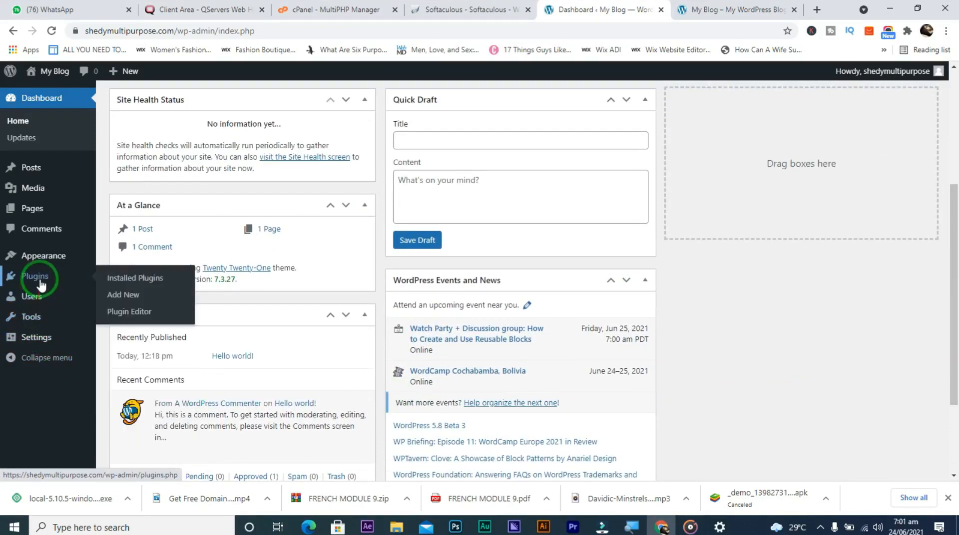
mouse_move(44, 180)
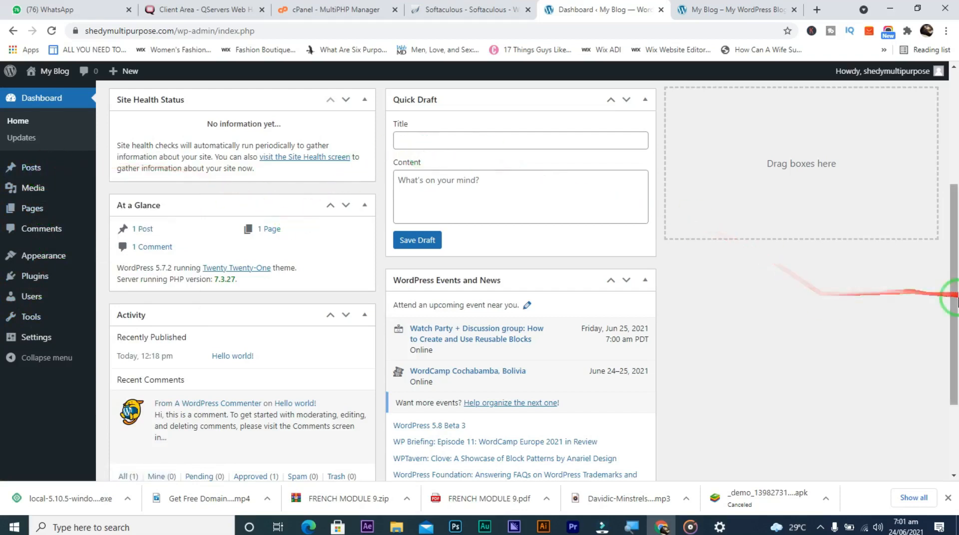
drag(956, 300, 954, 159)
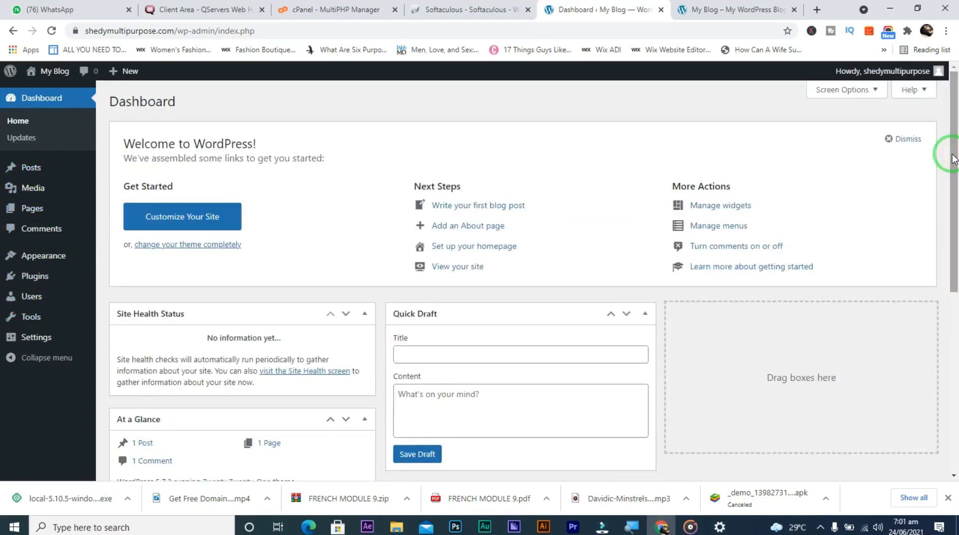
Dismiss the Welcome panel and collapse the Quick Draft and WordPress Events and News boxes
click(888, 140)
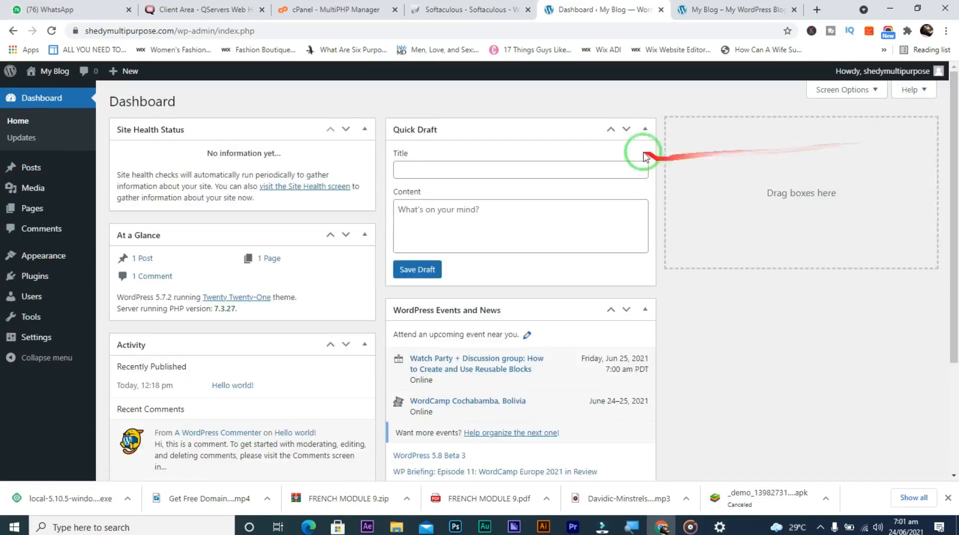
click(645, 131)
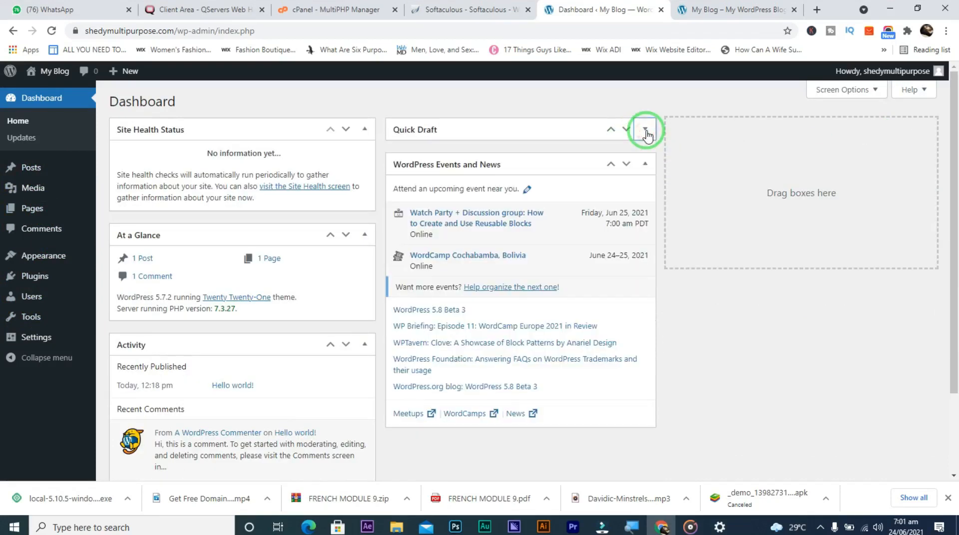
click(645, 165)
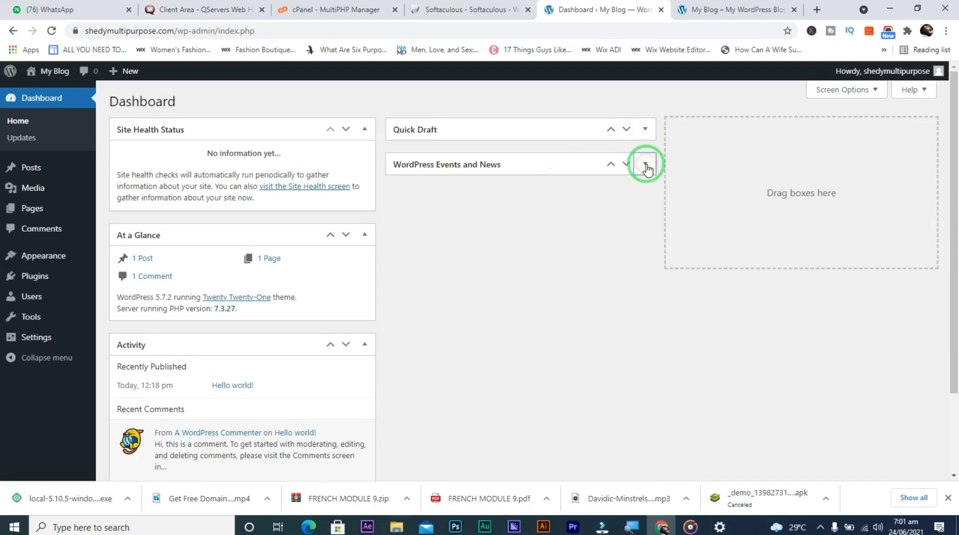
click(363, 132)
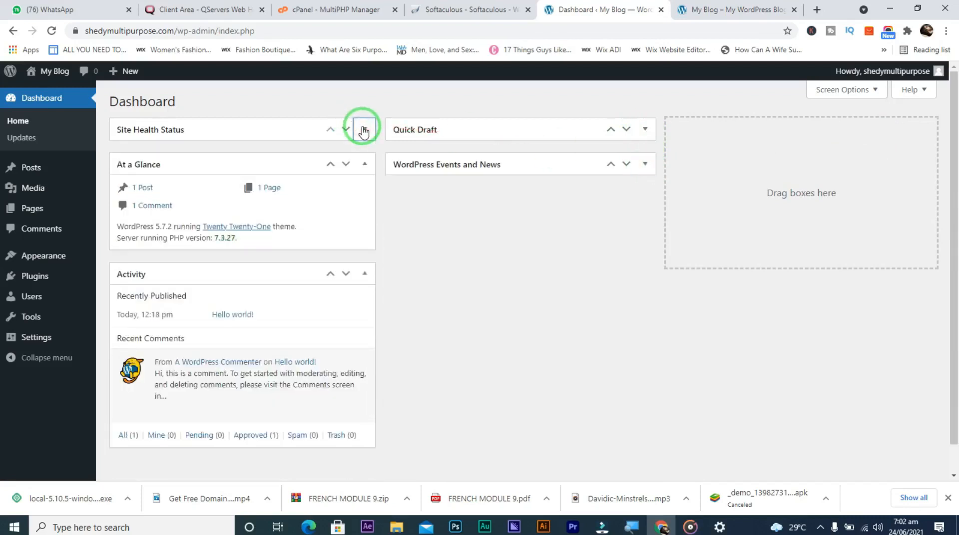
click(363, 131)
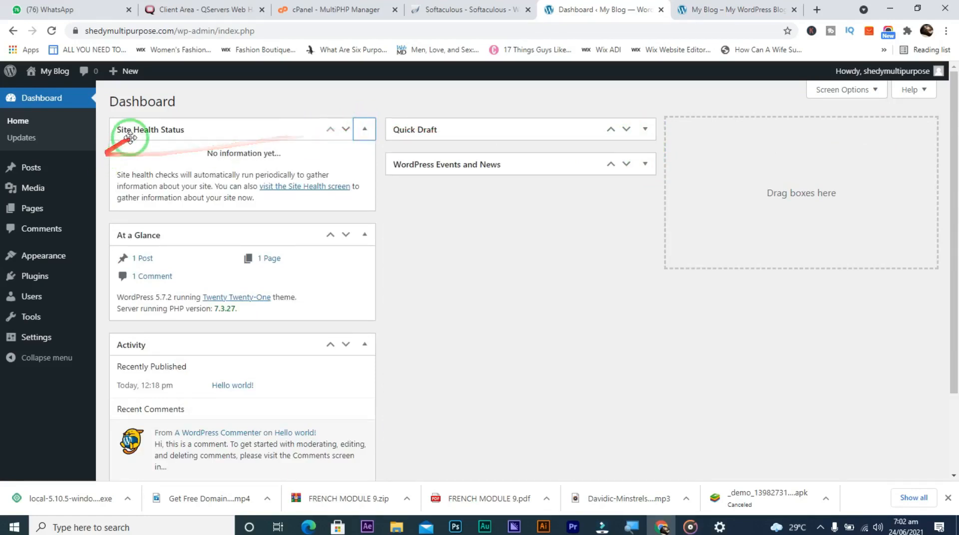
Open the Site Health screen and scroll through its Info tab, with overall status Good
click(283, 188)
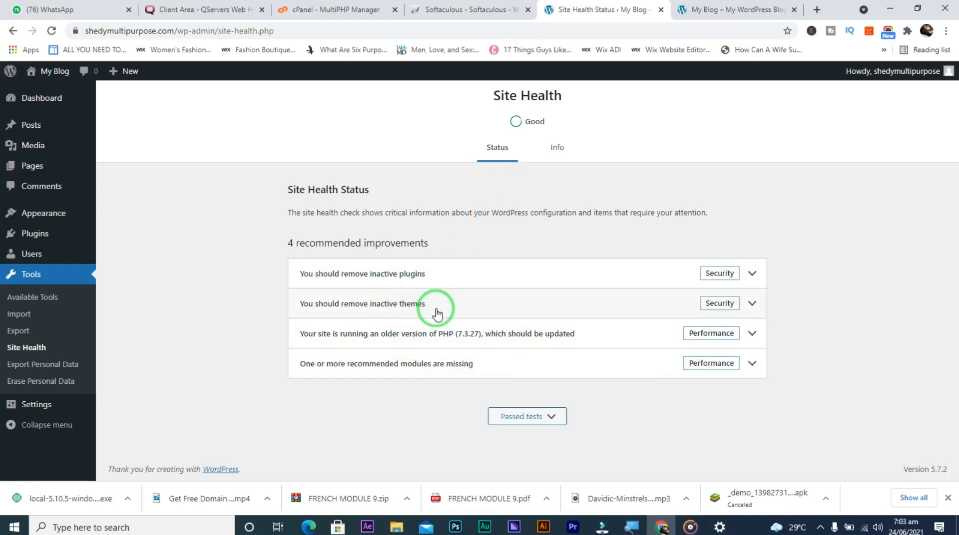
double_click(170, 31)
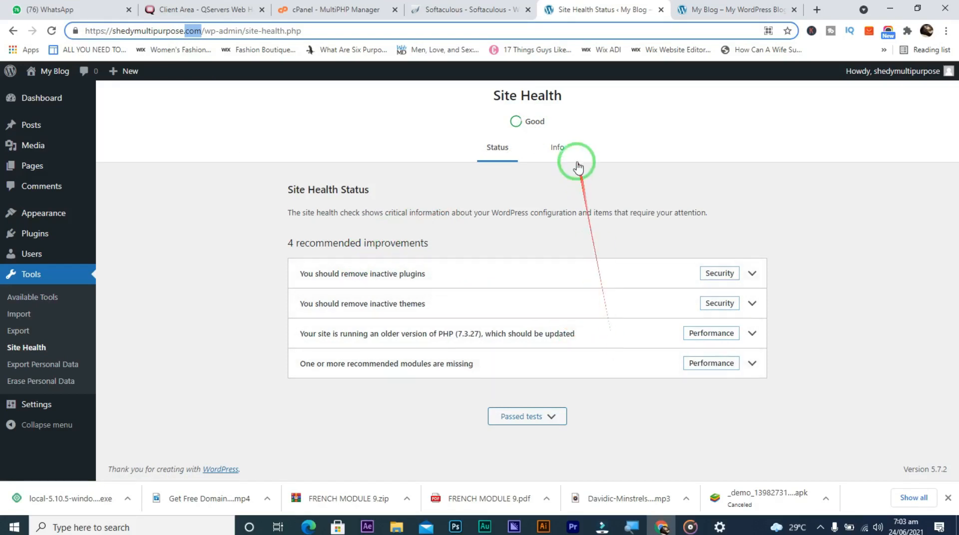
click(564, 154)
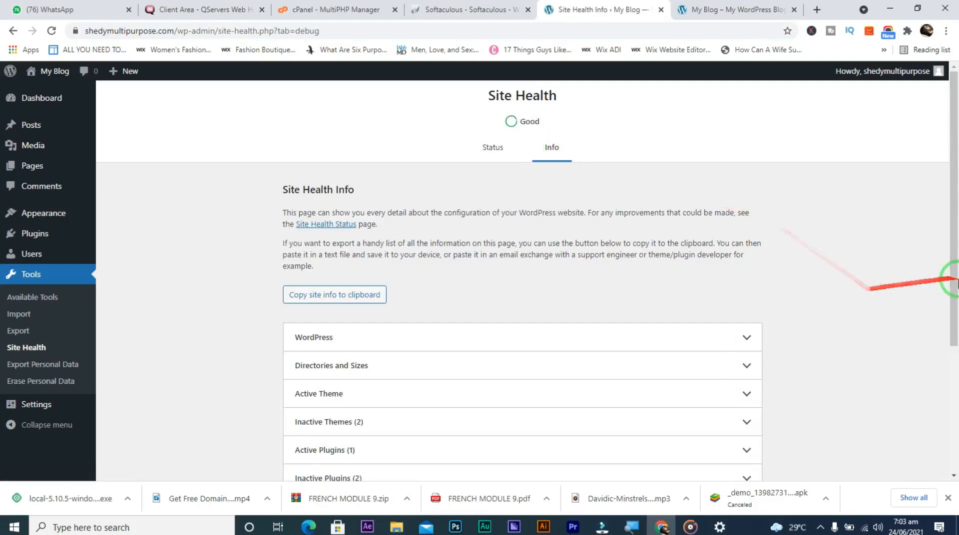
mouse_move(953, 281)
mouse_down()
mouse_move(955, 369)
mouse_move(935, 236)
mouse_up()
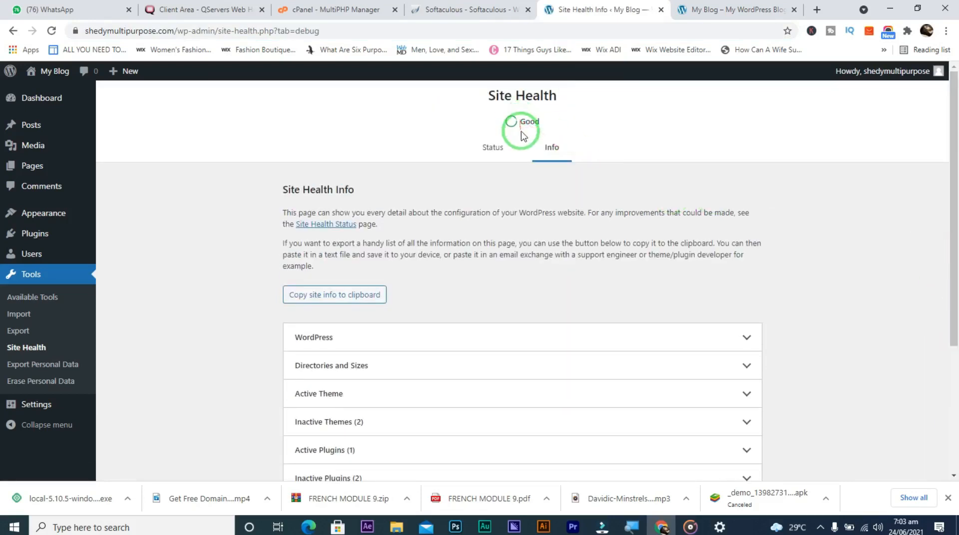
On the dashboard, collapse Site Health Status, At a Glance and Activity, then reload Home
click(42, 102)
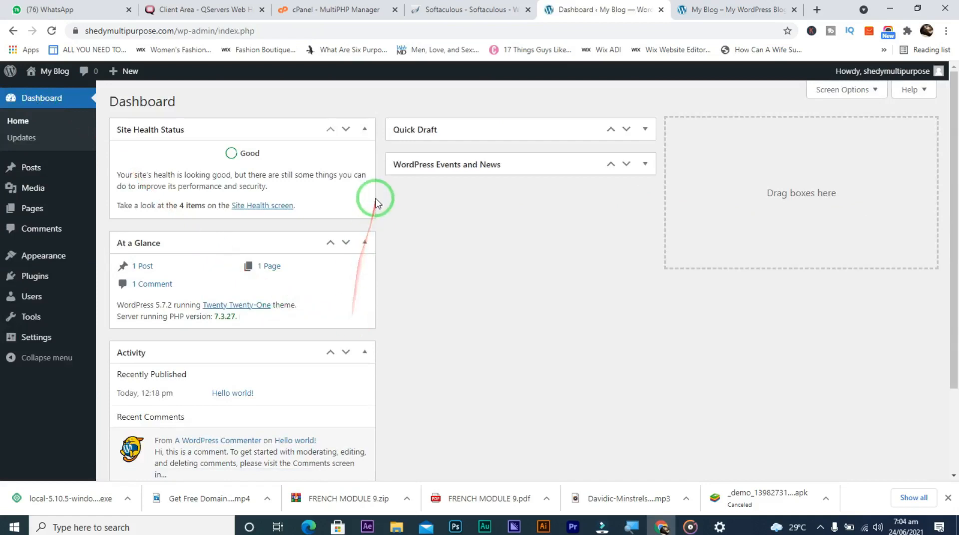
click(365, 132)
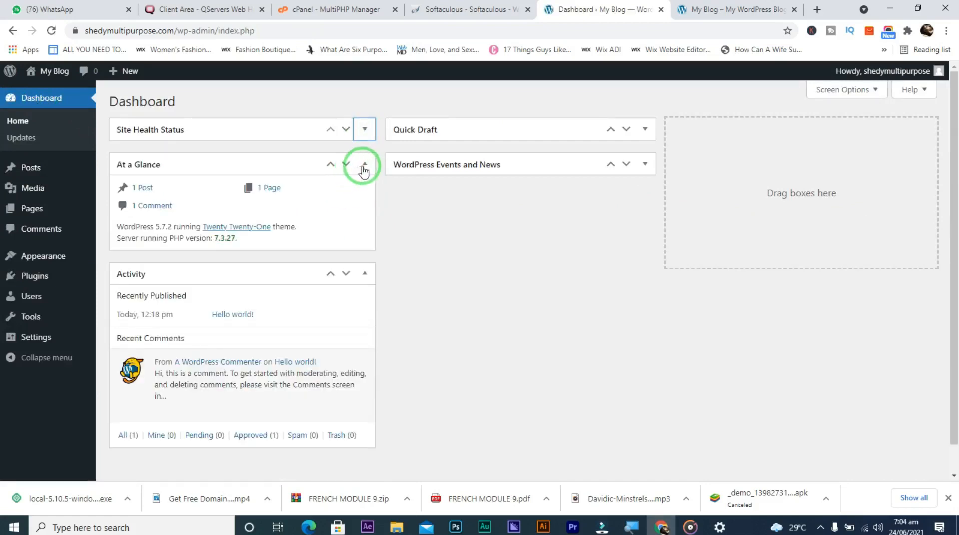
click(364, 164)
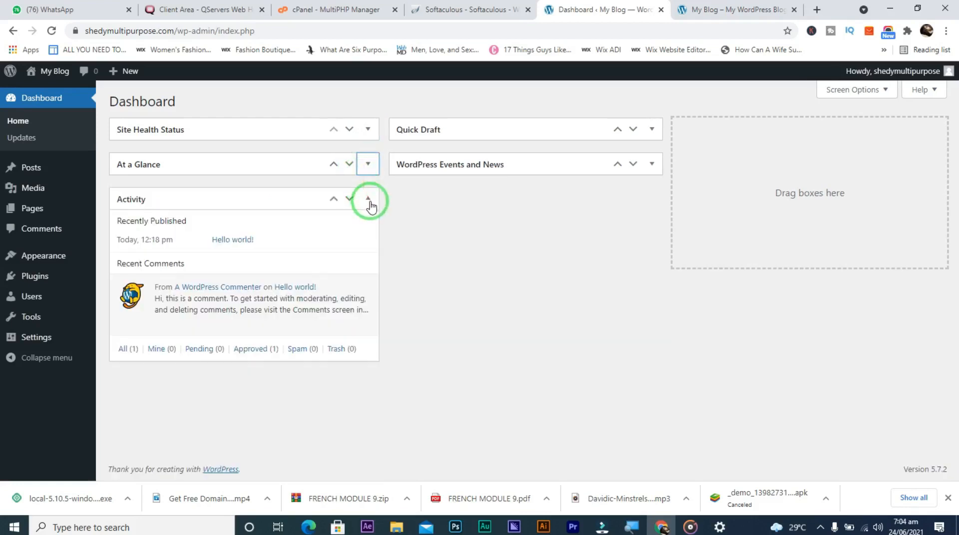
click(369, 200)
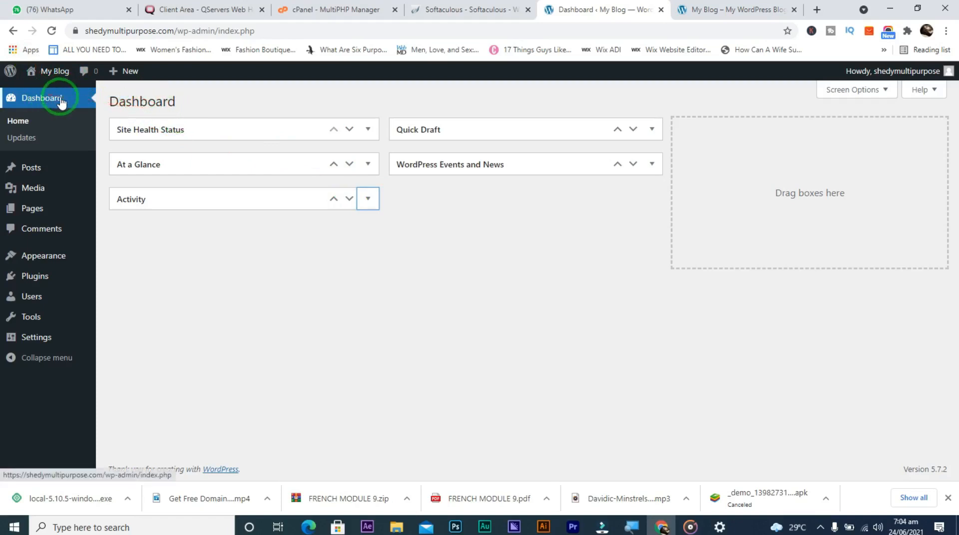
click(20, 127)
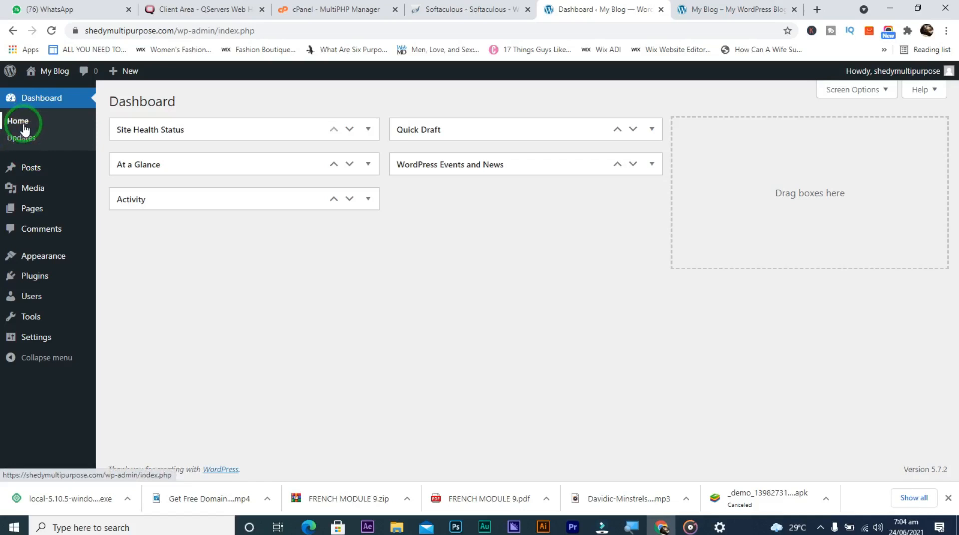
Check the Updates page: WordPress 5.7.2 is the latest, and all plugins and themes are up to date
click(26, 142)
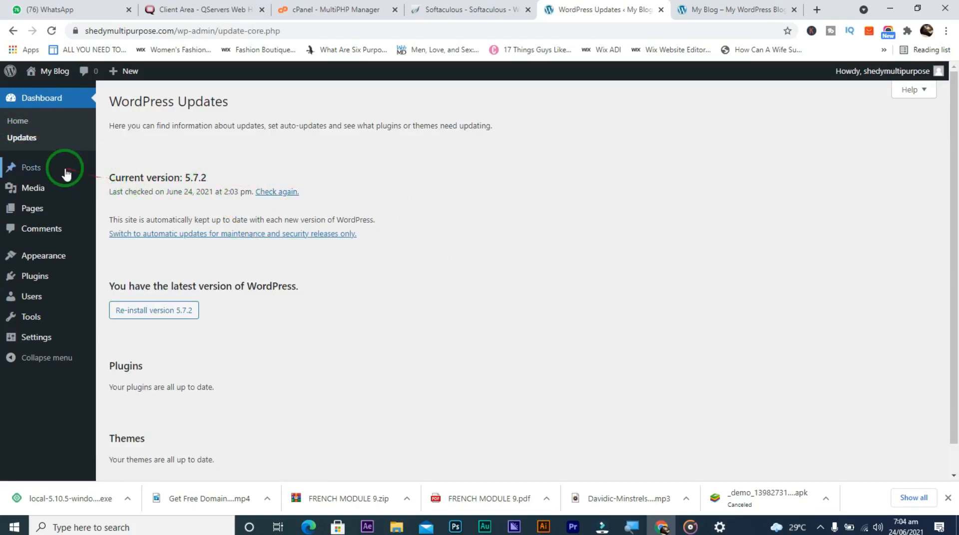
mouse_move(64, 174)
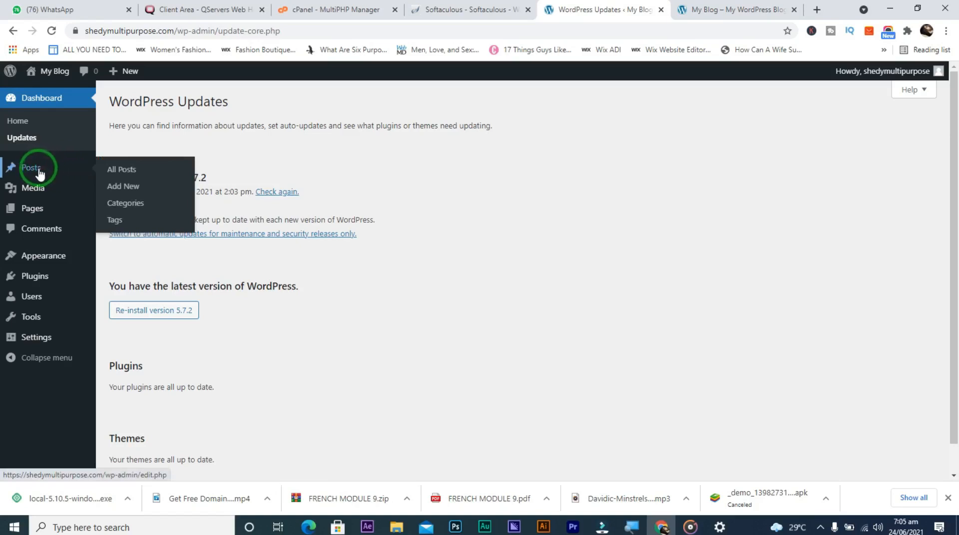
Compare the posts list with the live 'Hello world!' blog page, then start a new post
click(120, 169)
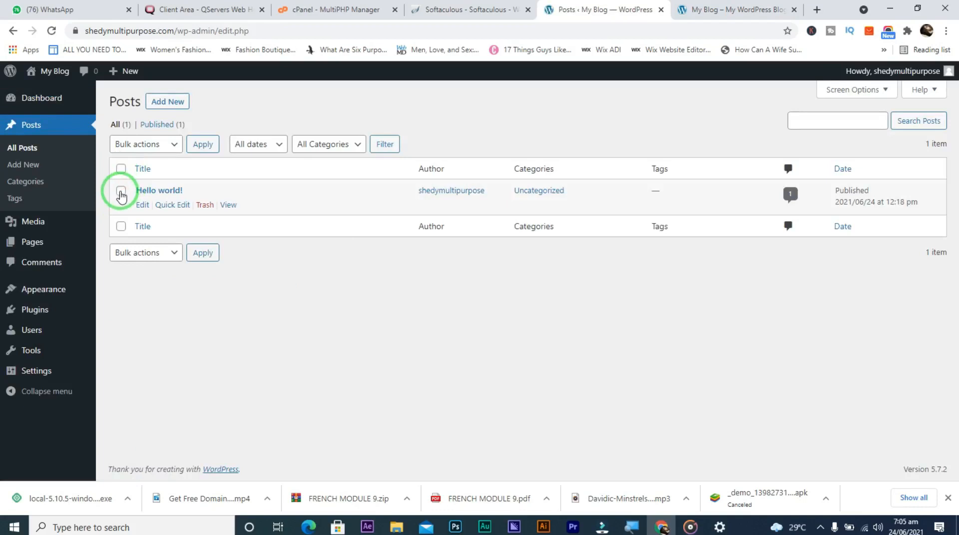
click(706, 10)
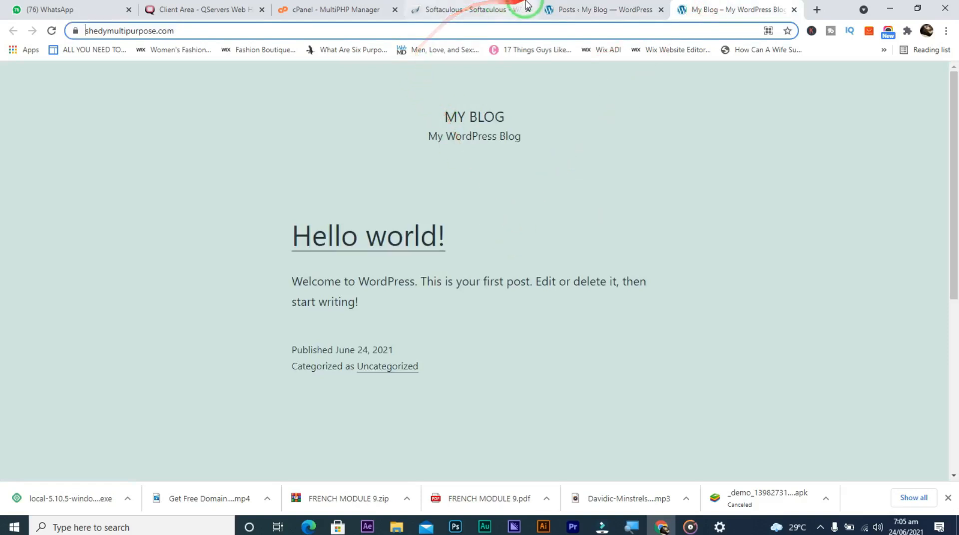
click(591, 9)
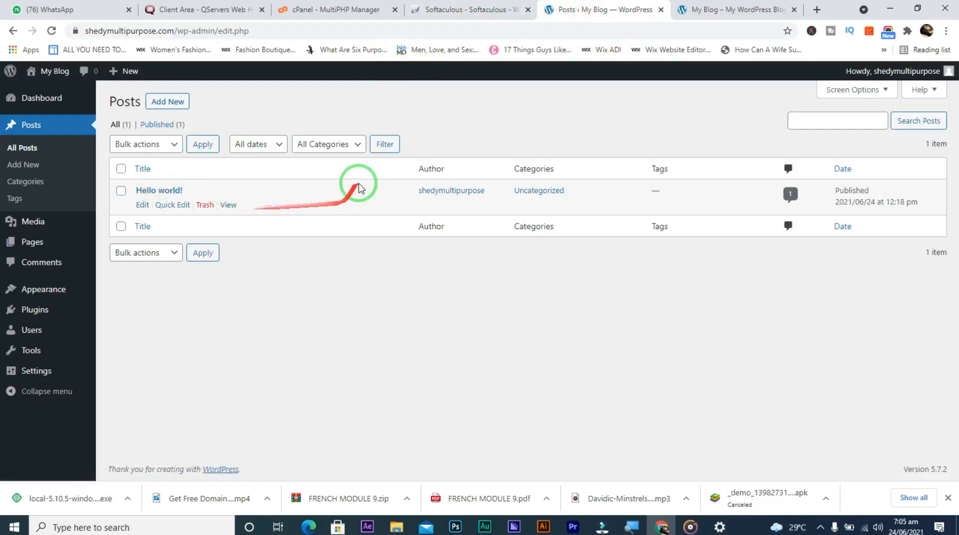
click(711, 6)
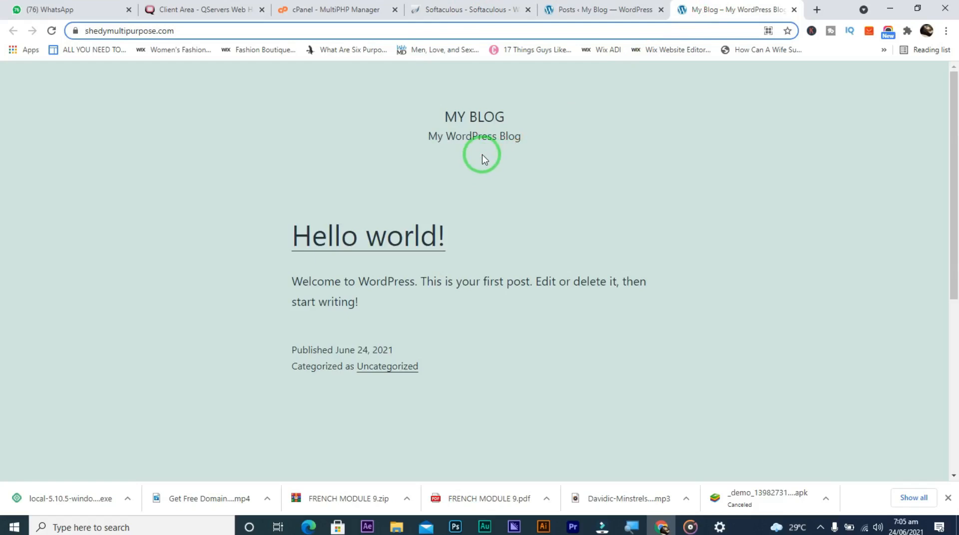
click(584, 8)
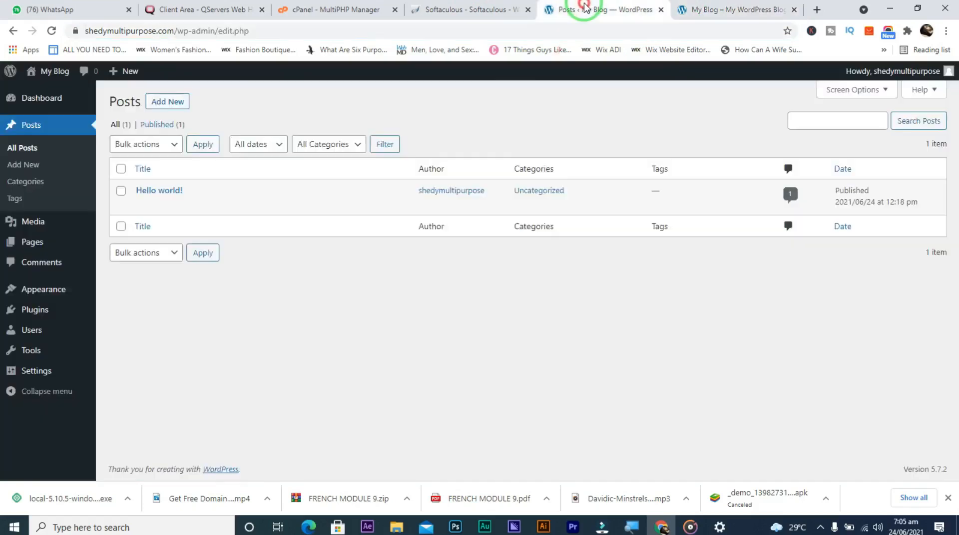
click(36, 168)
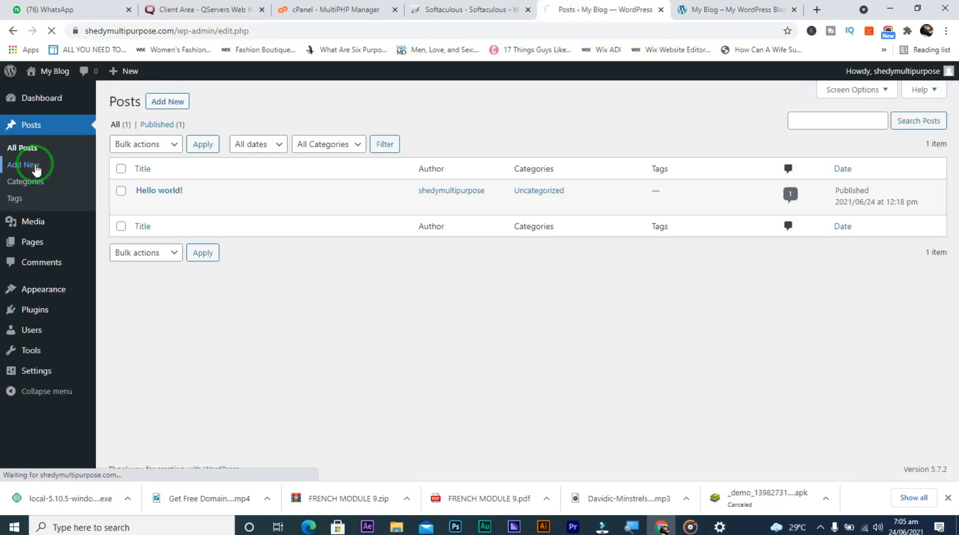
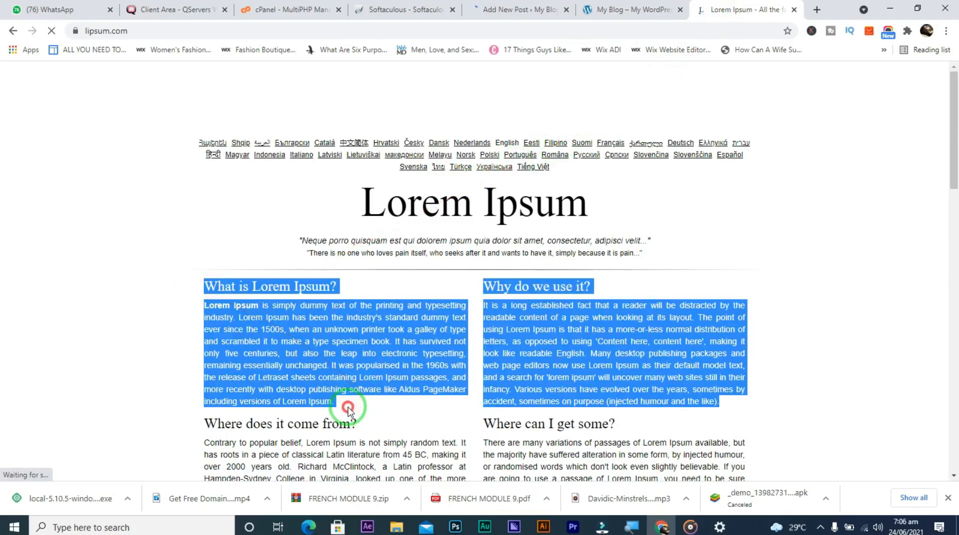
Select the 'What is Lorem Ipsum?' section text on lipsum.com, then close that tab
drag(348, 410, 205, 280)
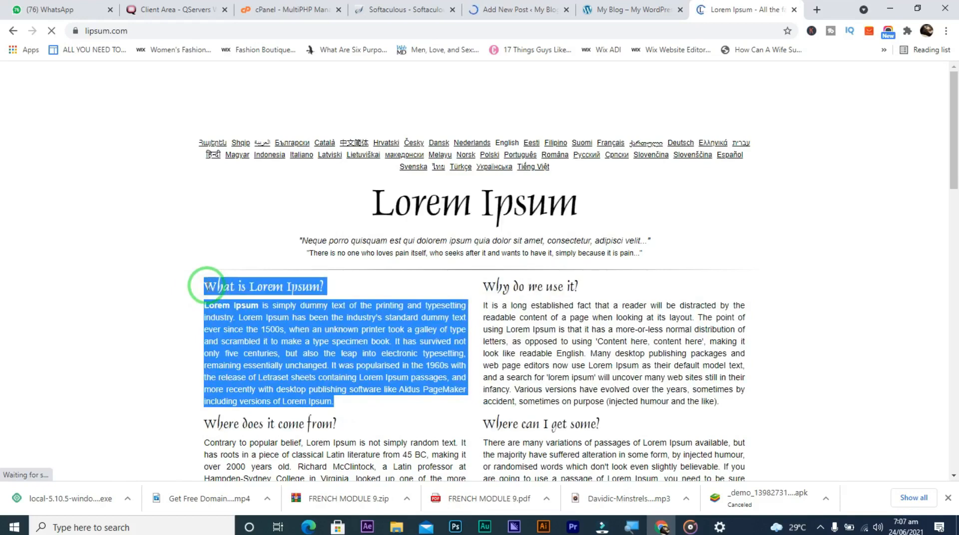
click(515, 8)
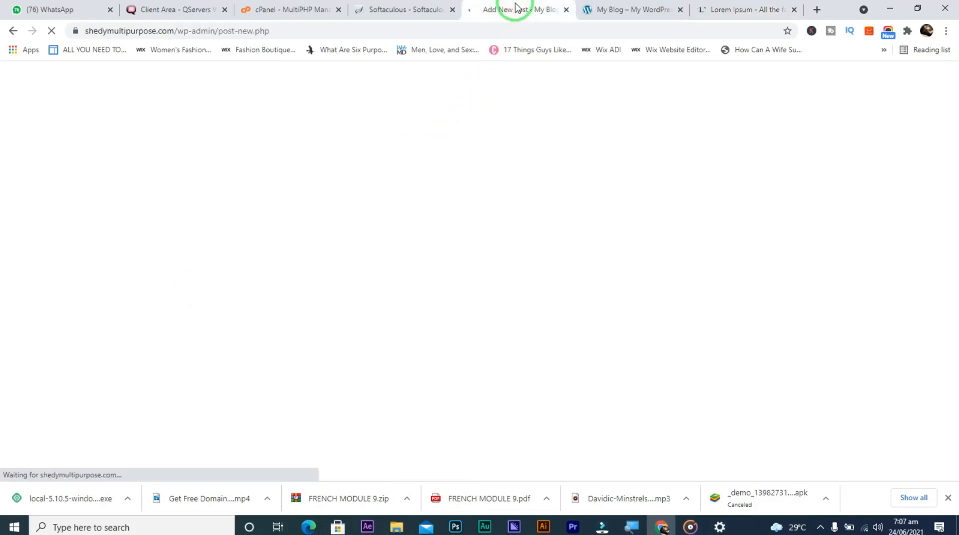
click(734, 10)
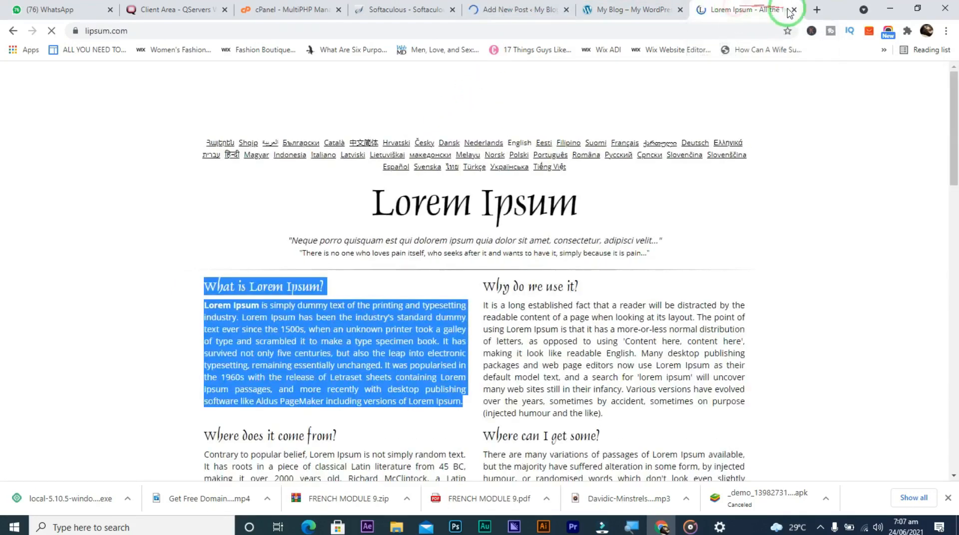
click(794, 10)
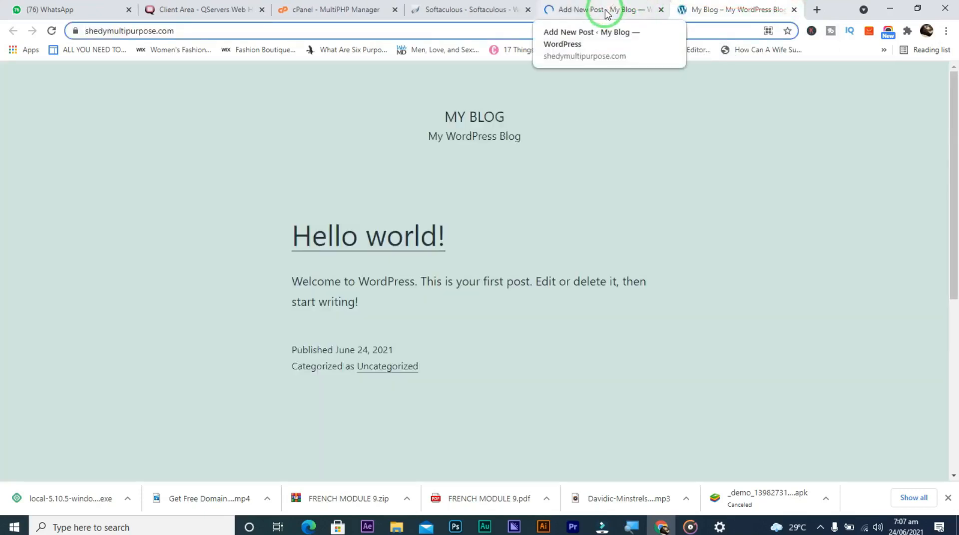
Page through the block editor welcome guide with Next and dismiss it with Get started
click(606, 14)
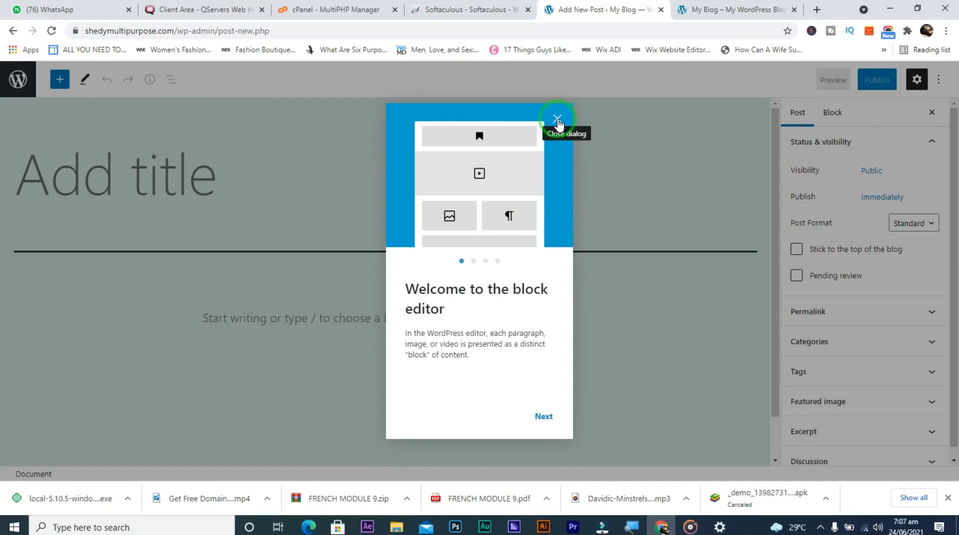
click(540, 419)
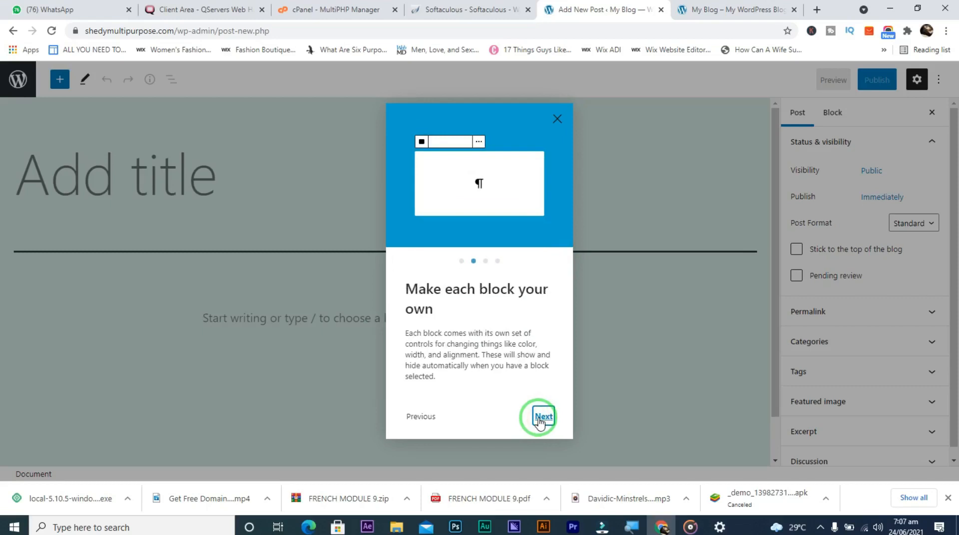
click(540, 418)
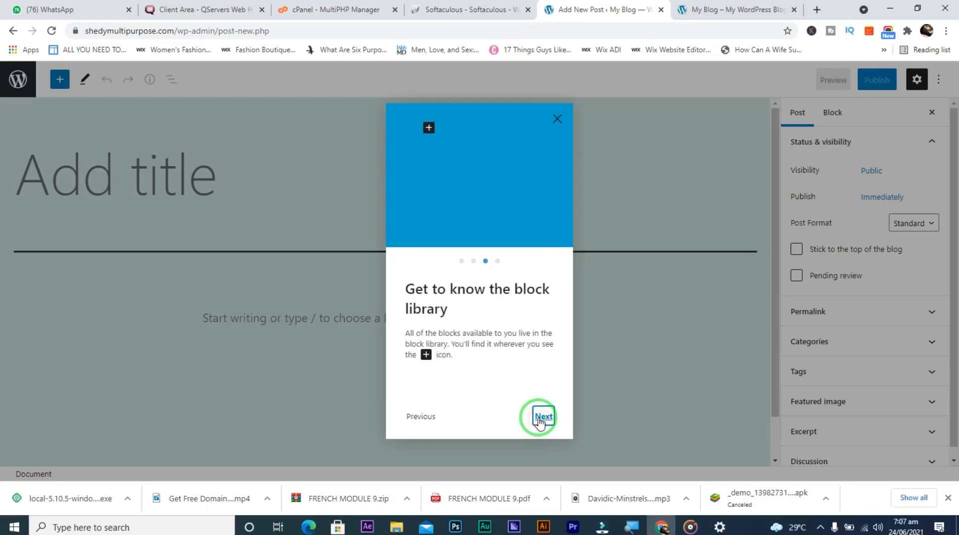
click(540, 417)
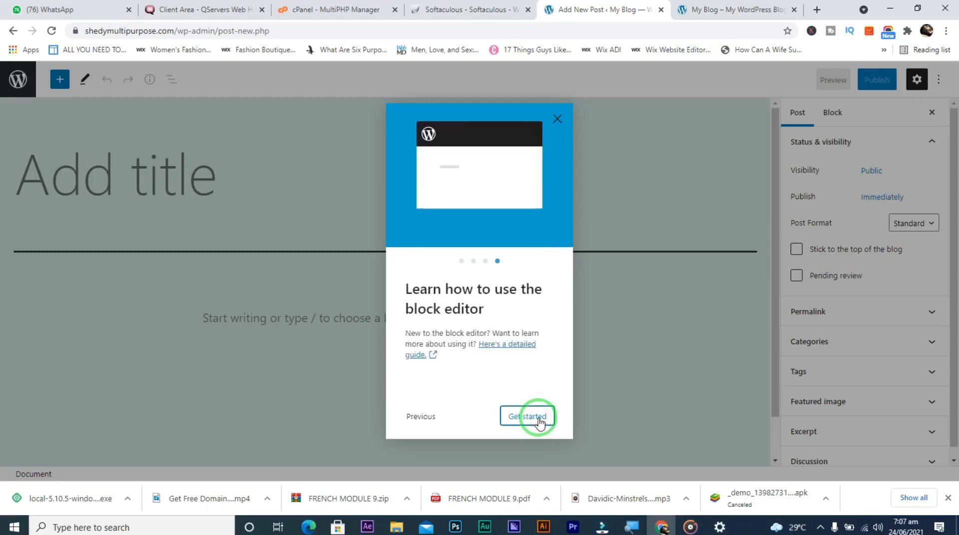
click(540, 418)
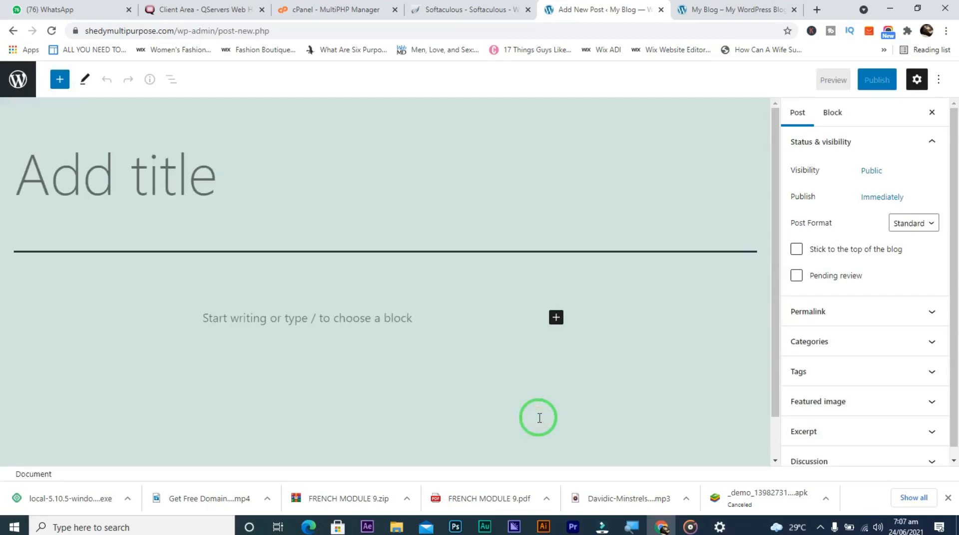
Title the post 'lorem Ipsum', paste the Lorem Ipsum text as its body, and publish it
click(207, 188)
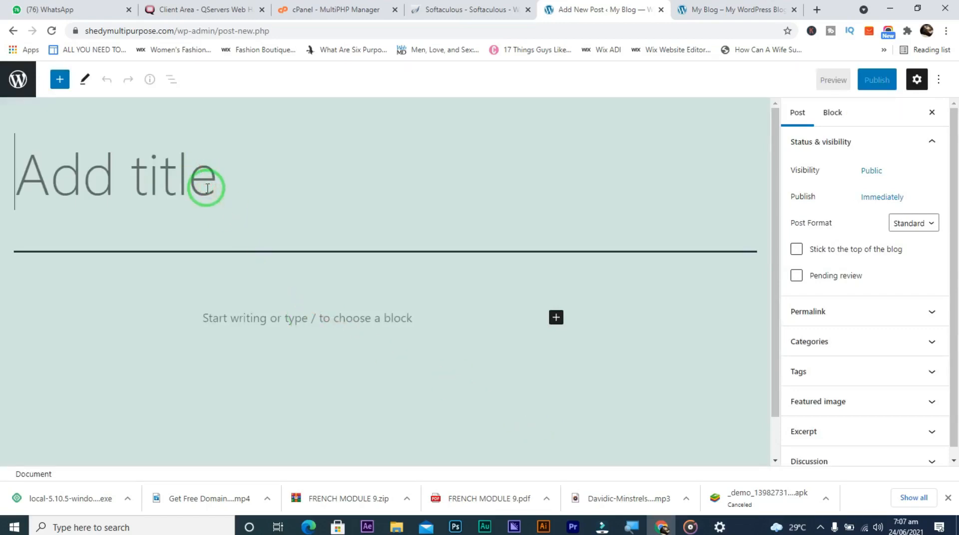
text(Ipsum)
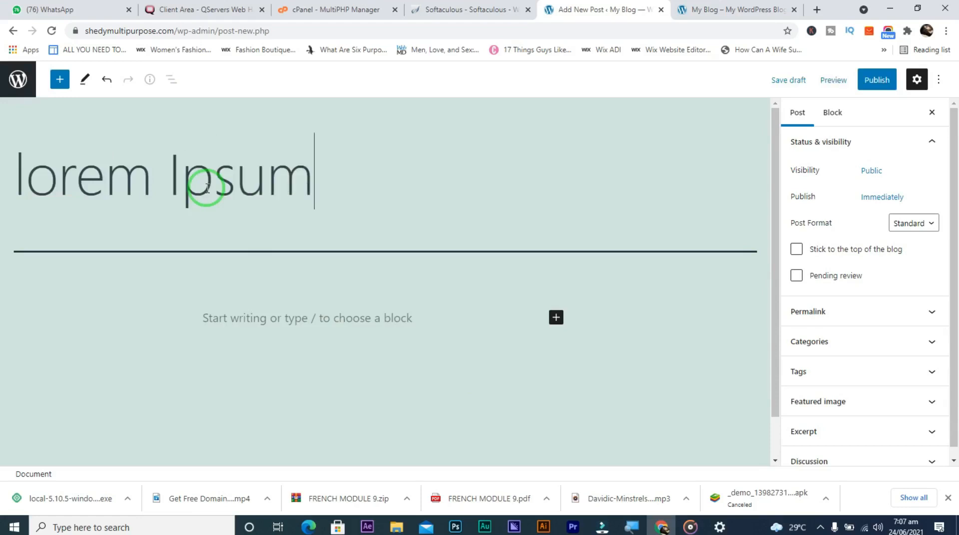
click(221, 341)
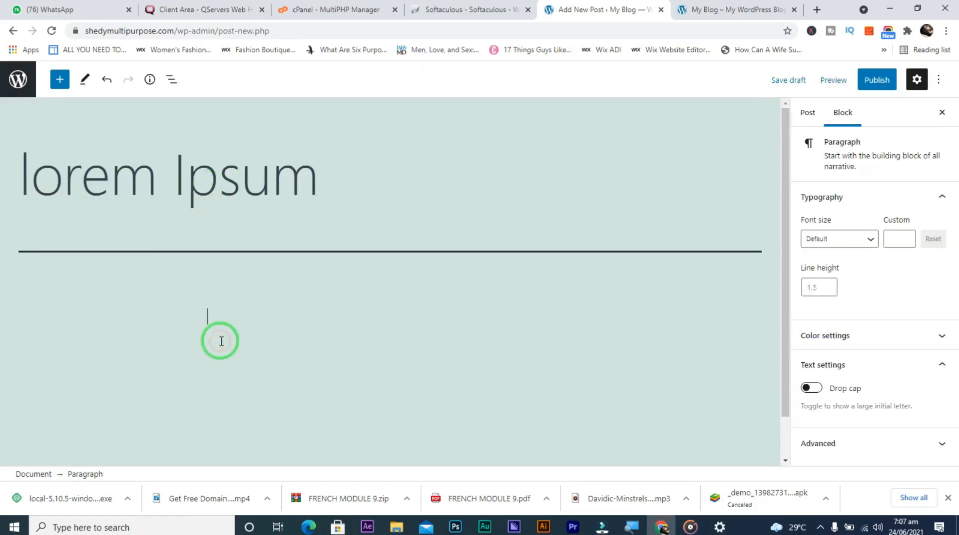
key(ctrl+v)
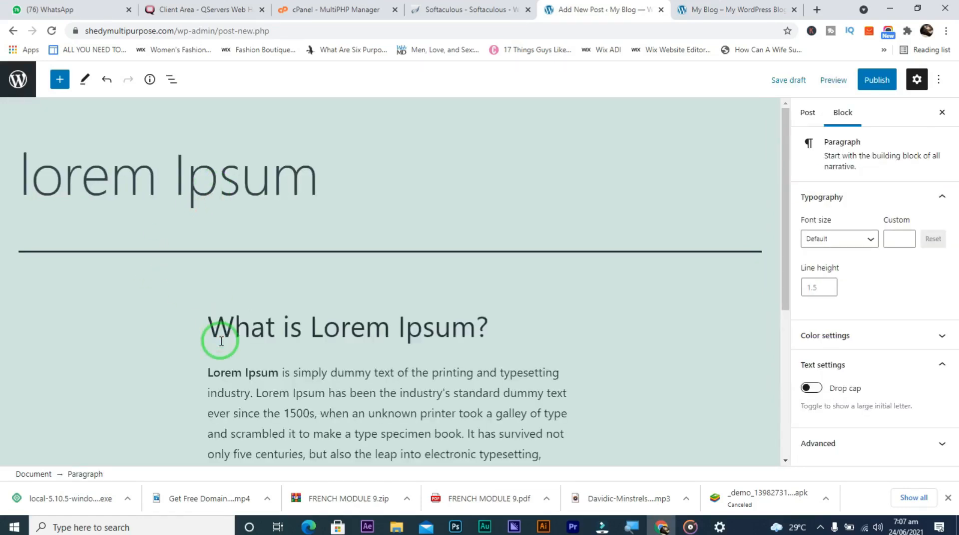
click(878, 85)
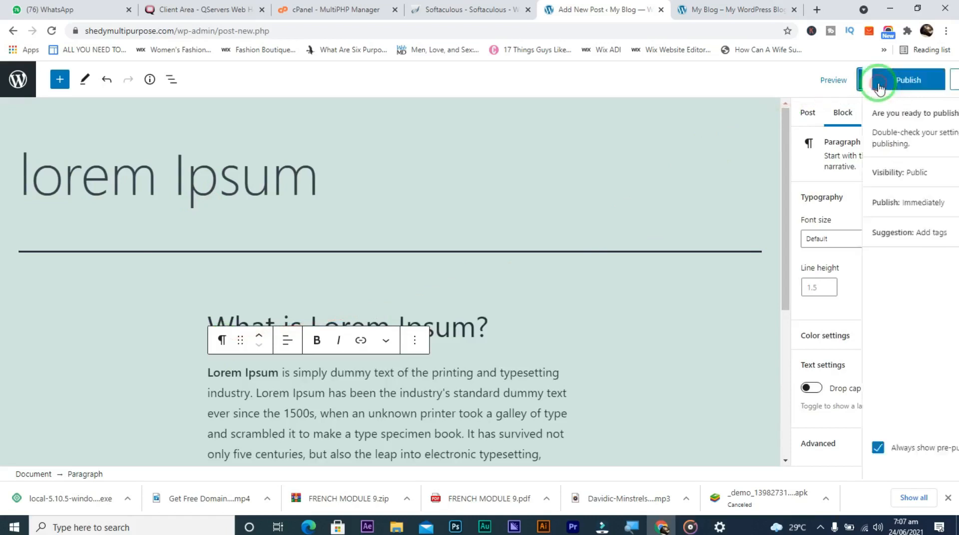
click(855, 80)
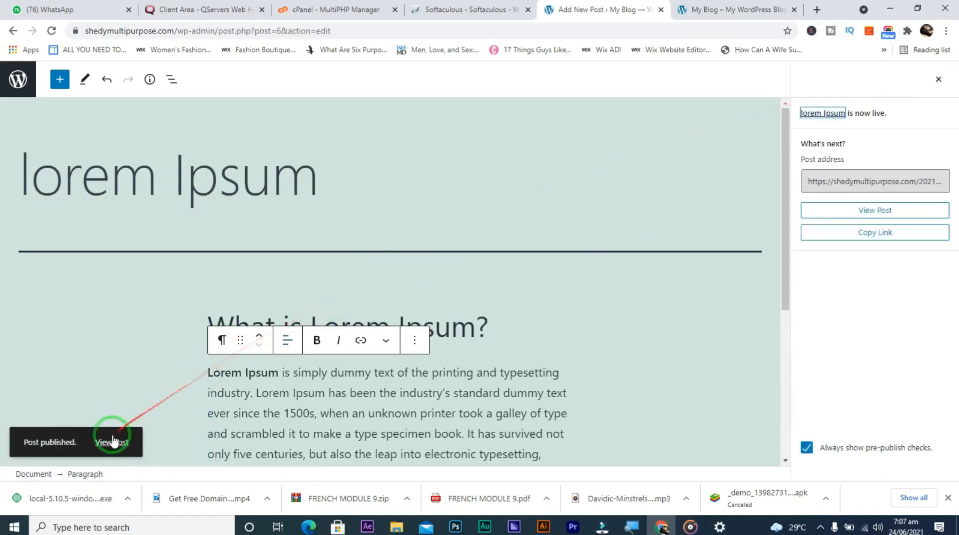
Open the published lorem Ipsum post in a new tab and scroll through it live
click(113, 442)
right_click(111, 442)
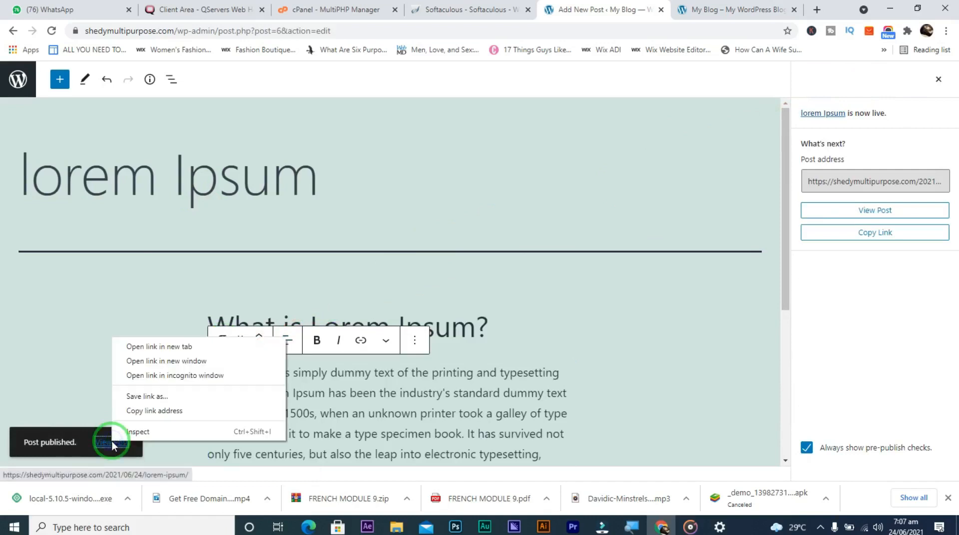
click(189, 348)
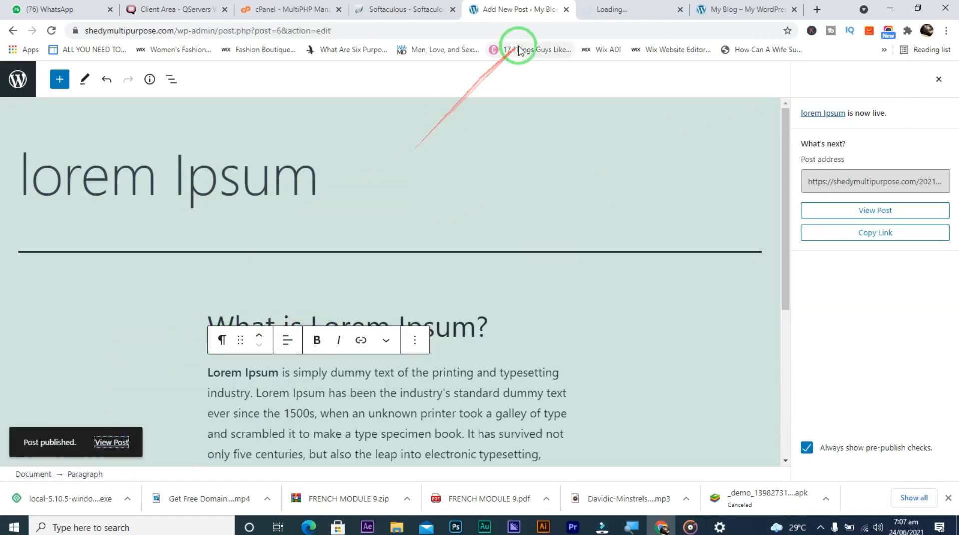
click(615, 12)
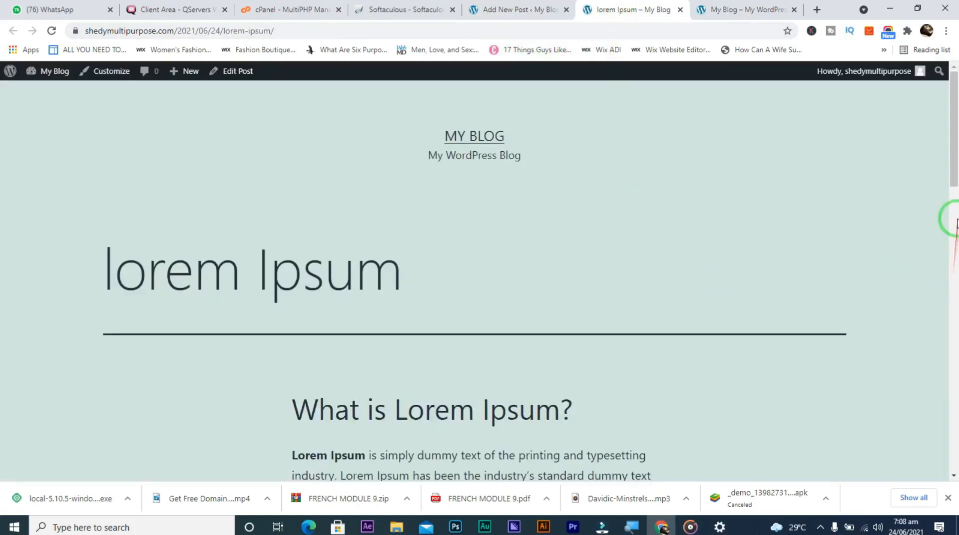
scroll(952, 222, down, 5)
drag(955, 253, 954, 327)
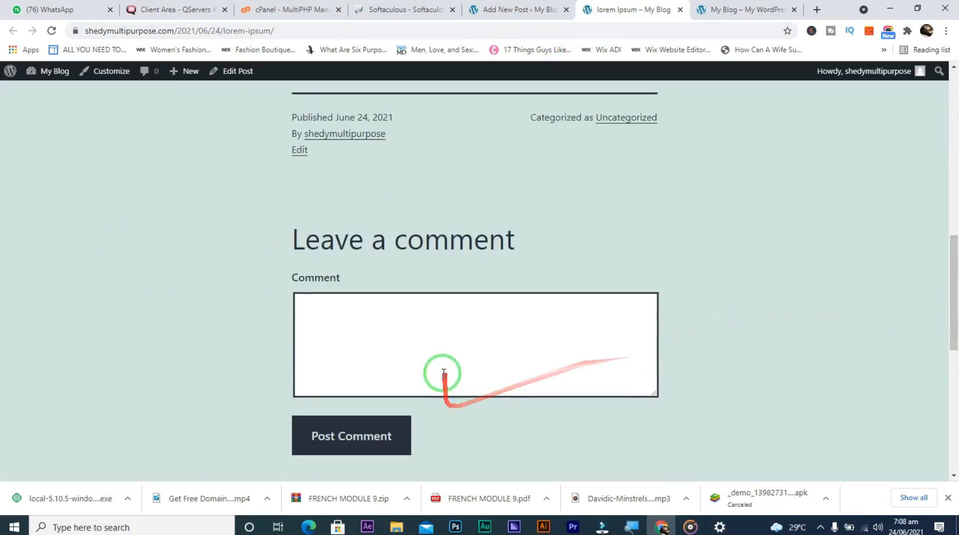
drag(955, 301, 944, 112)
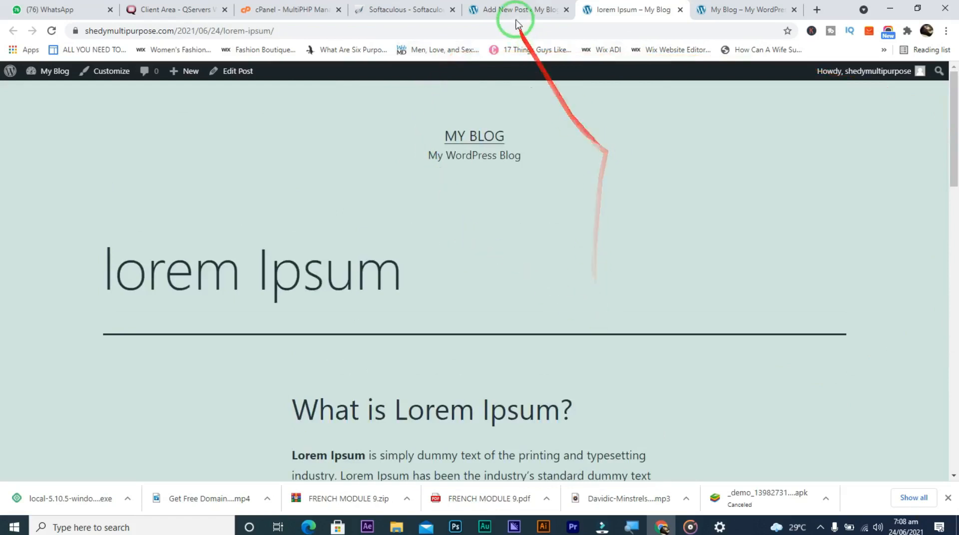
click(505, 9)
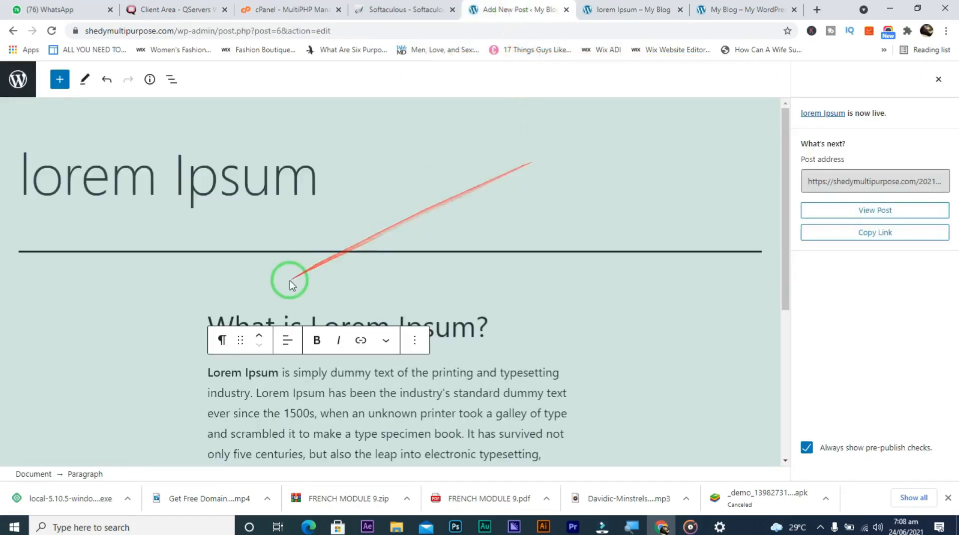
Search the block inserter for 'Image' and drop an Image block below the Lorem Ipsum paragraph
click(415, 342)
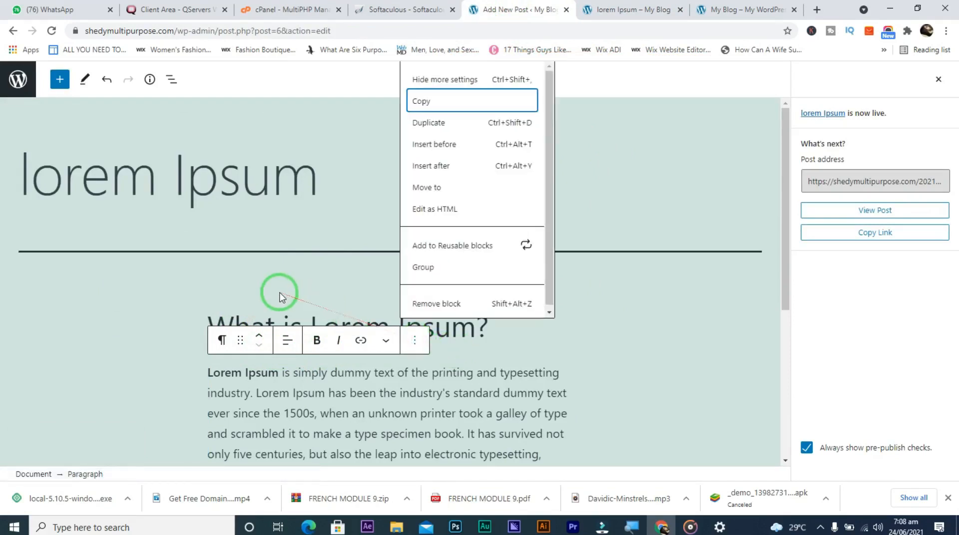
click(60, 90)
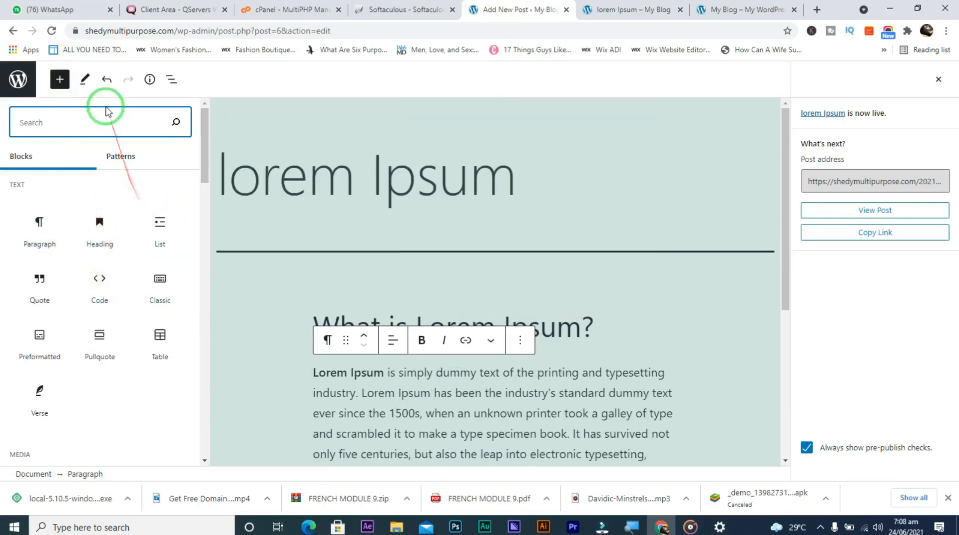
click(103, 125)
text(imag)
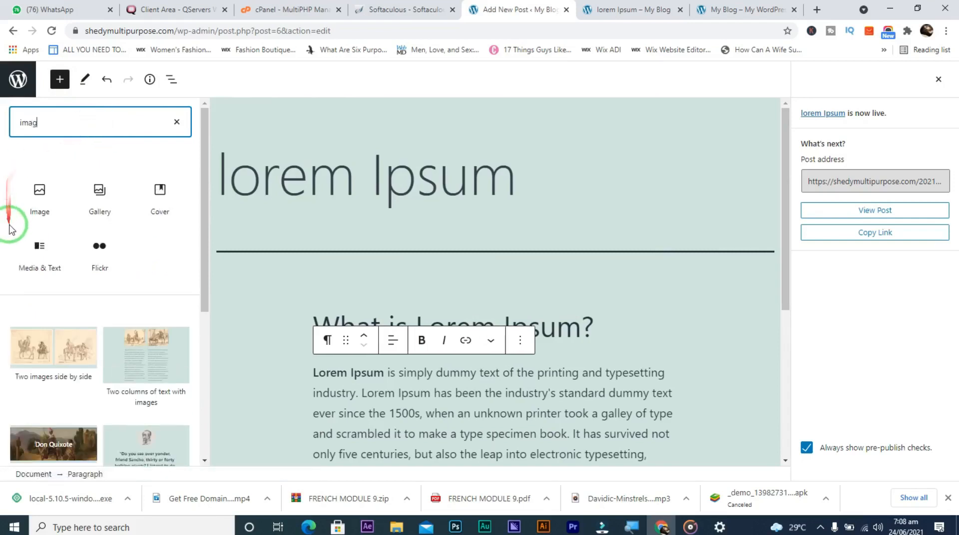
click(37, 200)
drag(36, 201, 467, 257)
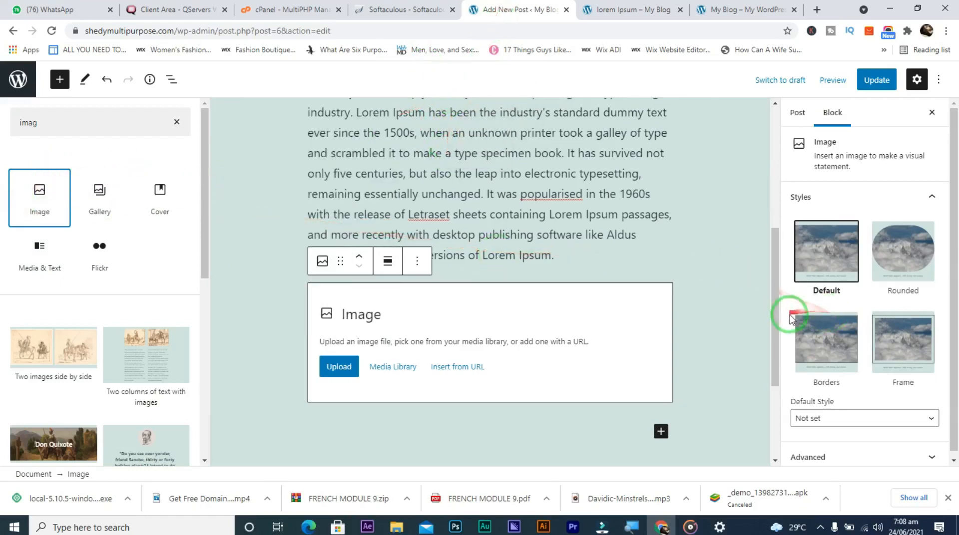
drag(780, 319, 772, 219)
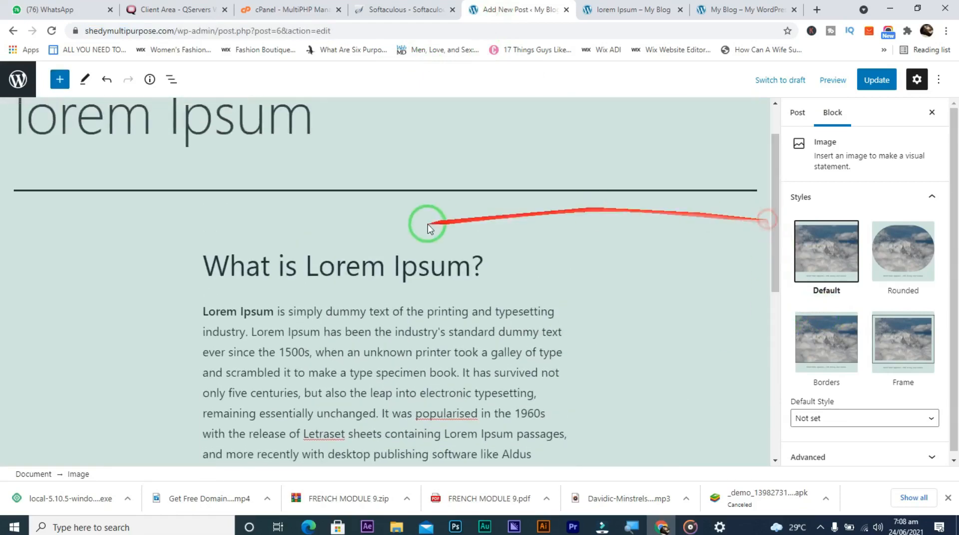
click(56, 86)
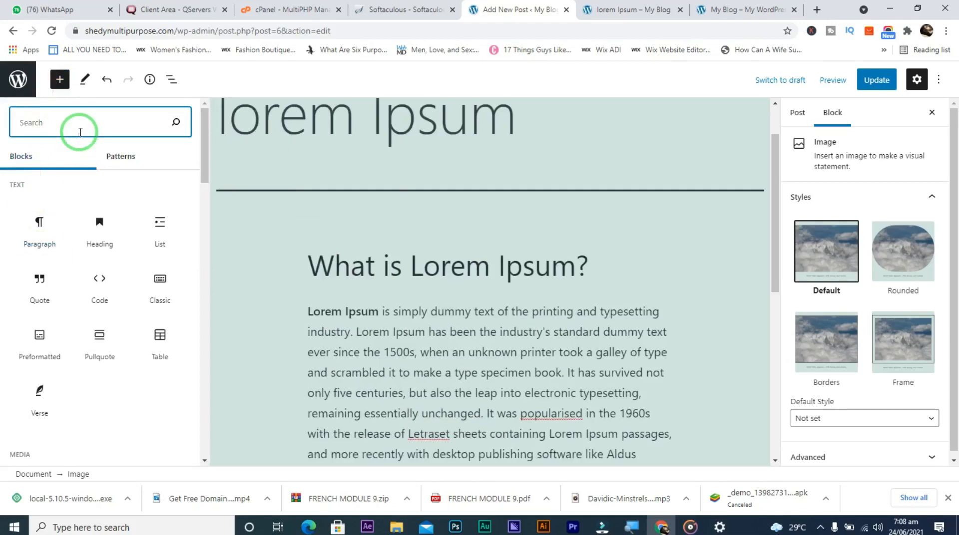
text(i)
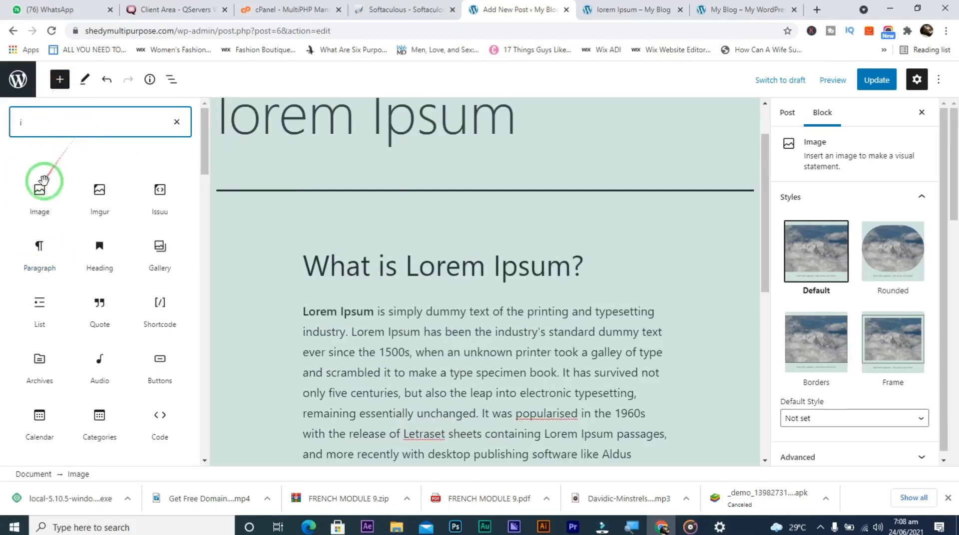
drag(39, 197, 400, 222)
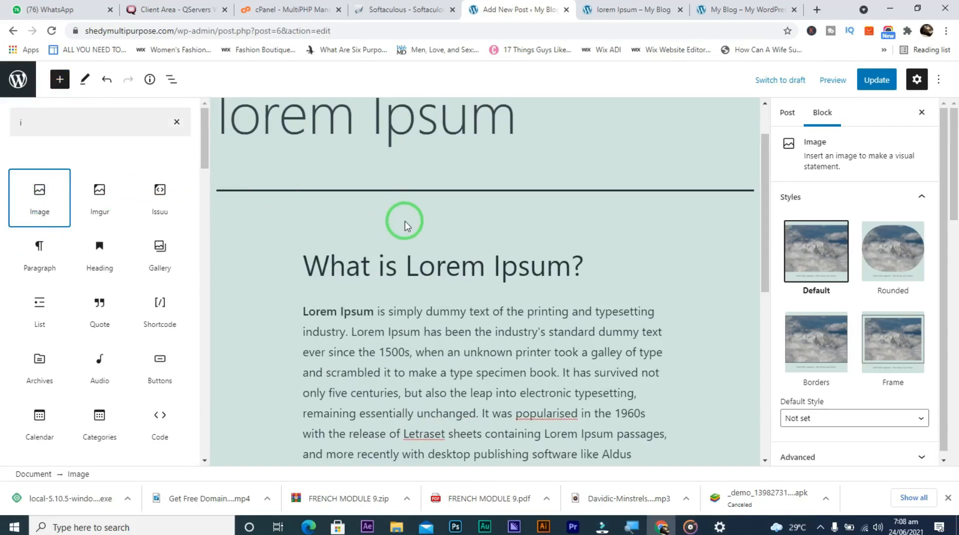
drag(764, 249, 760, 335)
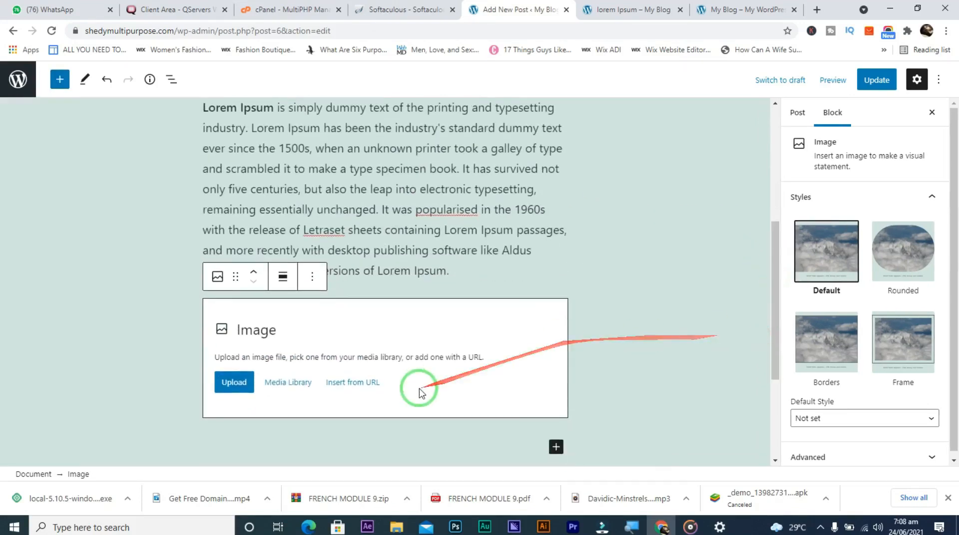
click(281, 390)
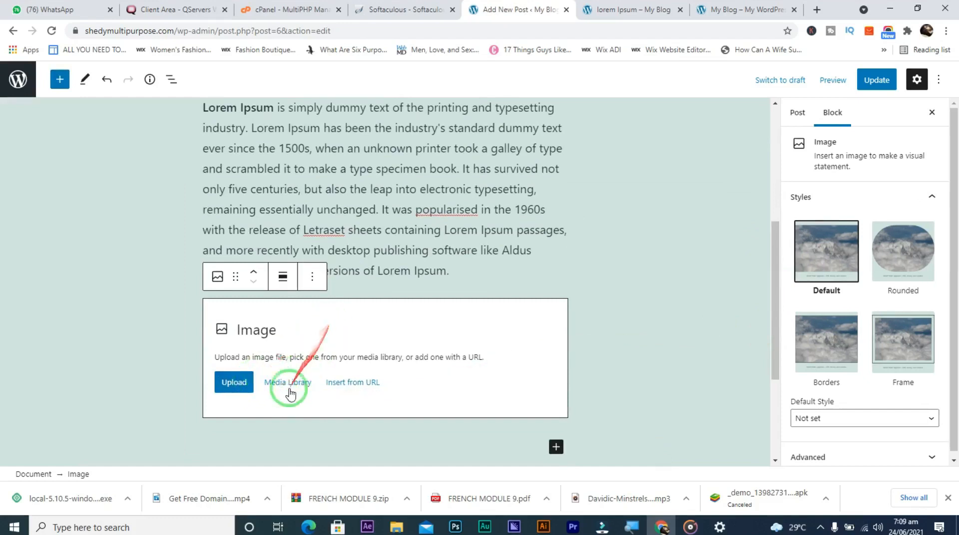
Upload the coloured-bars logo from Downloads, move it above the paragraph, and update the post
click(244, 391)
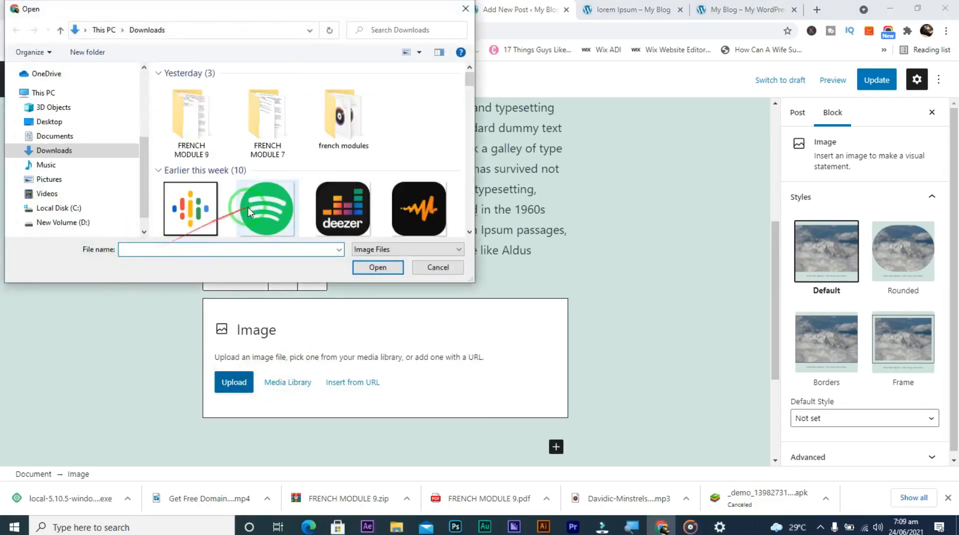
click(198, 215)
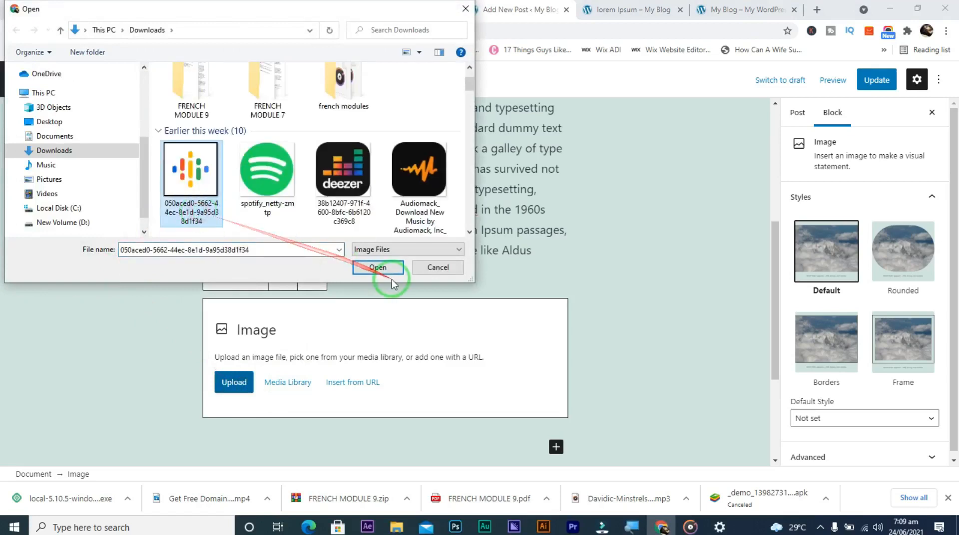
click(377, 267)
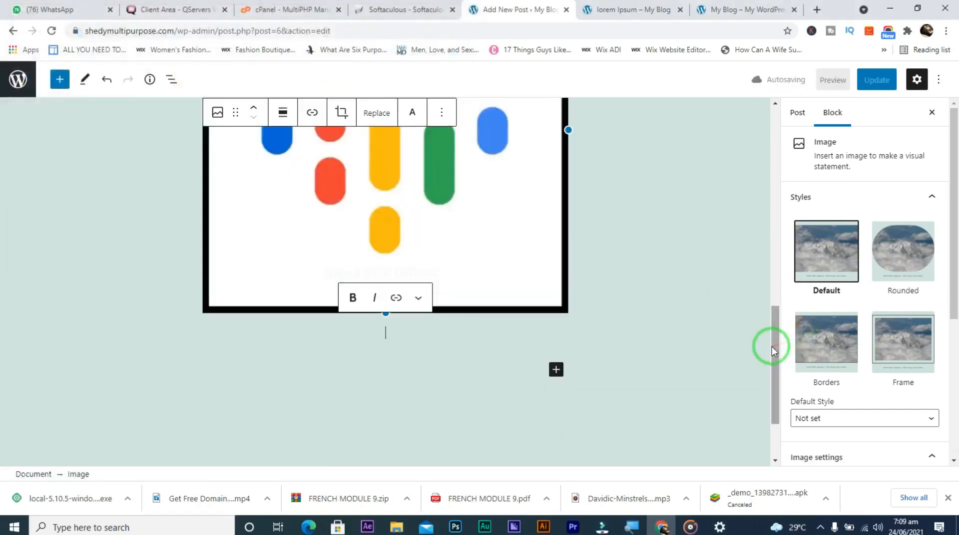
drag(775, 347, 775, 242)
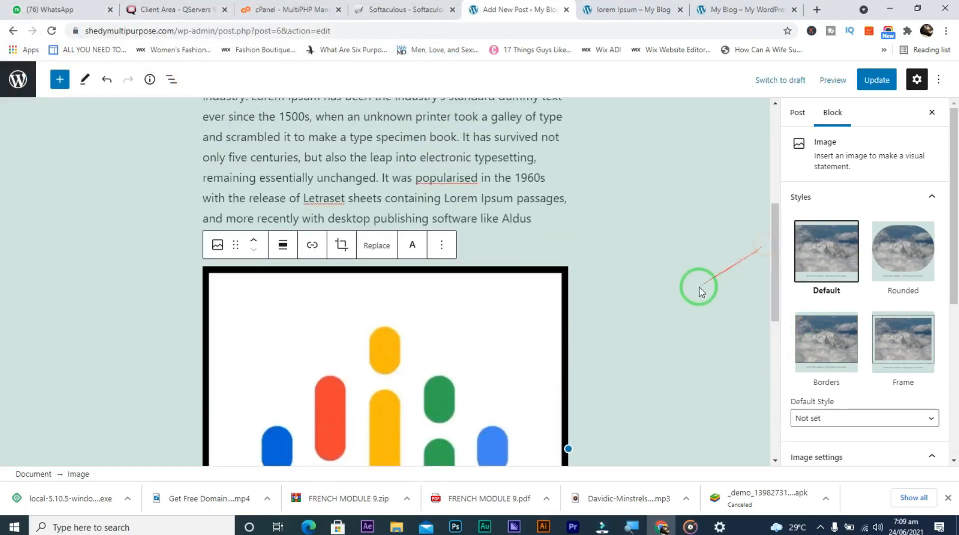
click(465, 241)
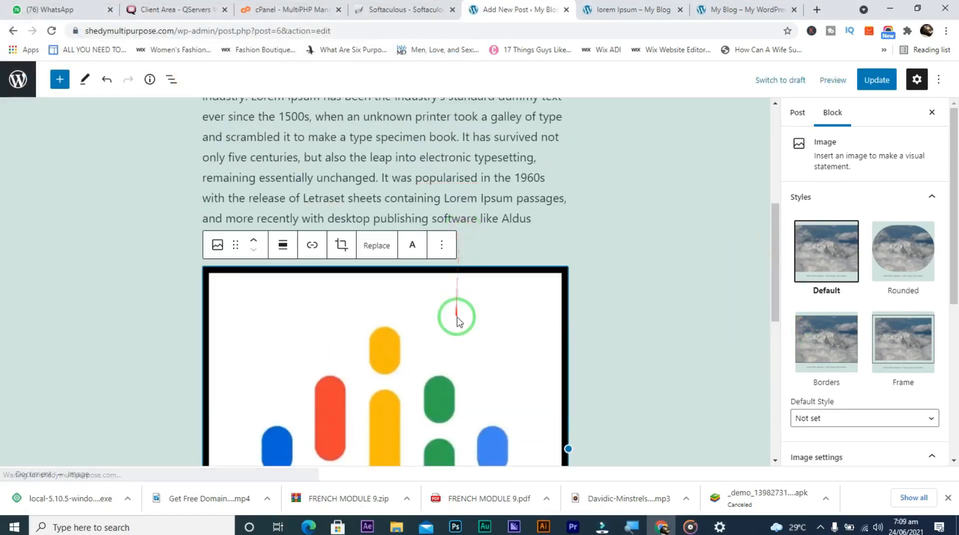
click(254, 244)
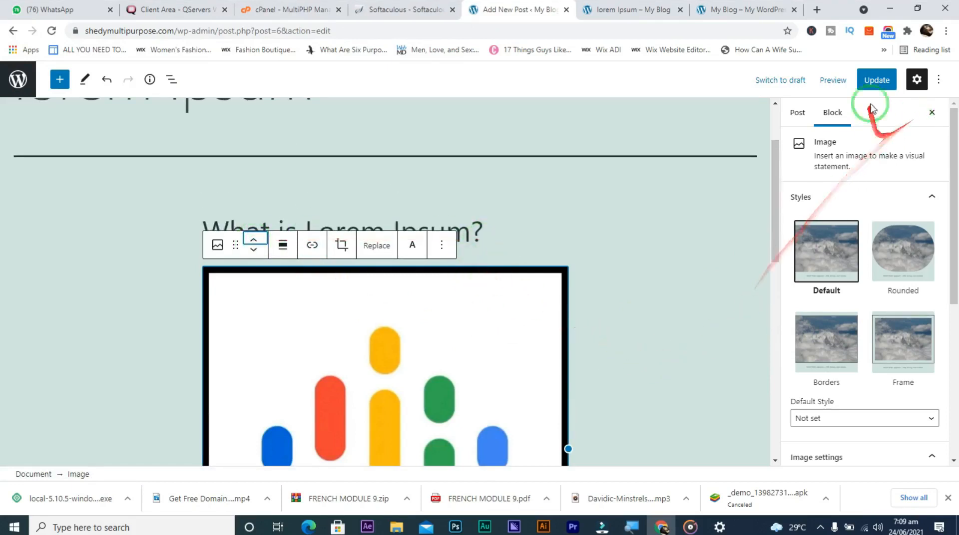
click(878, 79)
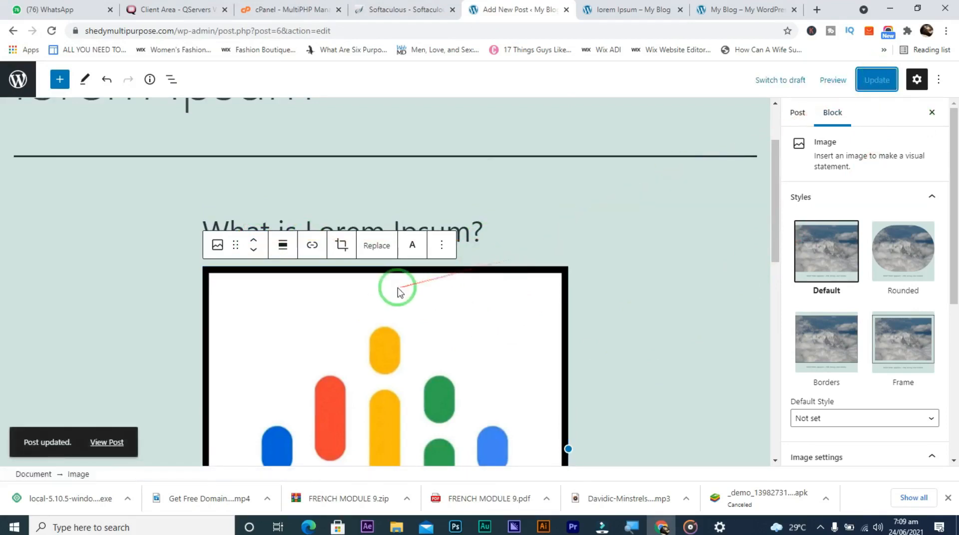
Reload the live lorem Ipsum page and scroll down to see the new image
click(621, 10)
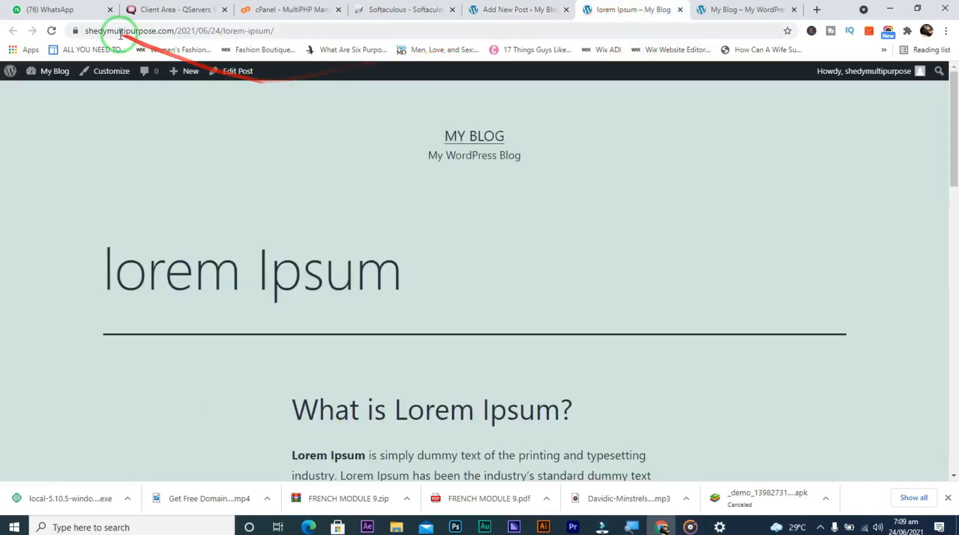
click(51, 32)
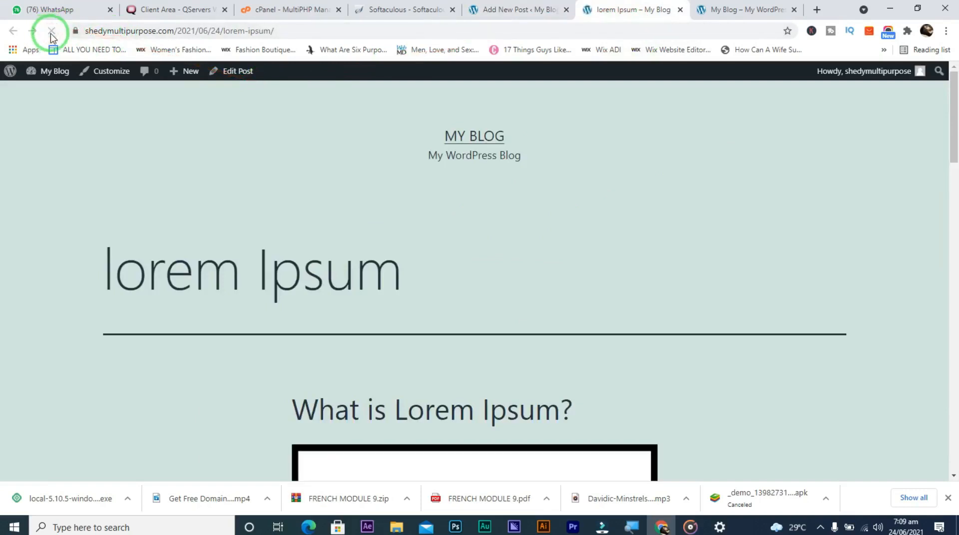
mouse_move(953, 139)
mouse_down()
mouse_move(954, 479)
mouse_move(928, 133)
mouse_move(927, 236)
mouse_move(944, 310)
mouse_move(955, 467)
mouse_move(948, 310)
mouse_move(907, 188)
mouse_move(900, 124)
mouse_move(900, 171)
mouse_move(874, 105)
mouse_move(796, 161)
mouse_up()
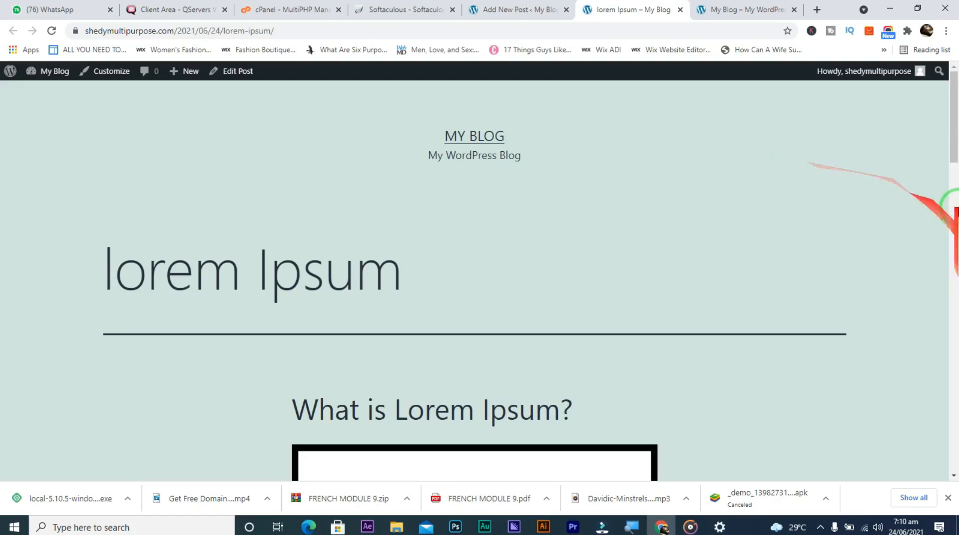
drag(953, 150, 919, 154)
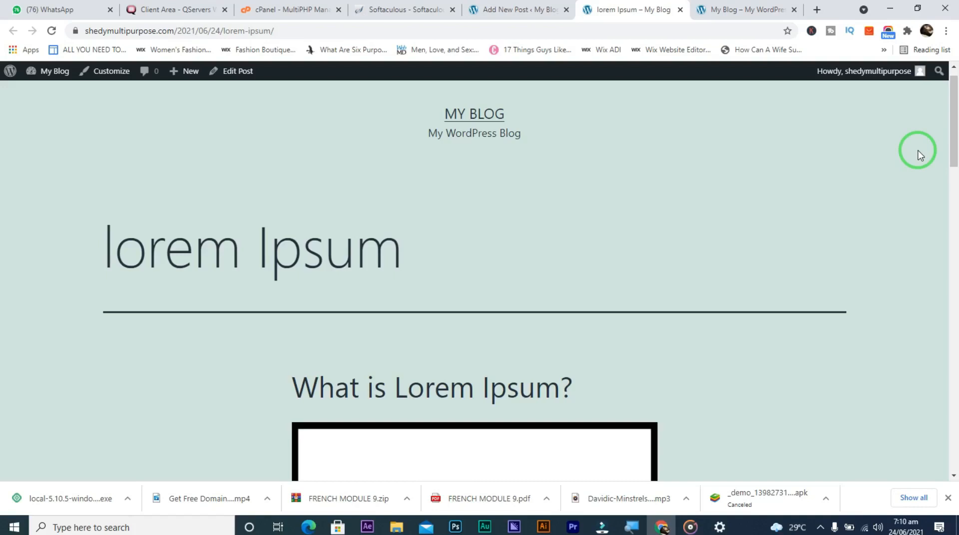
right_click(678, 155)
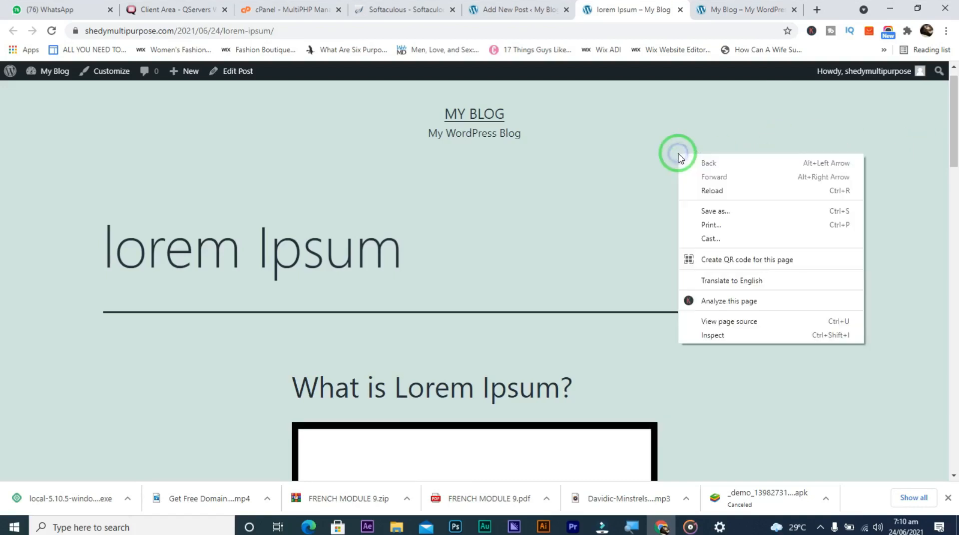
click(724, 336)
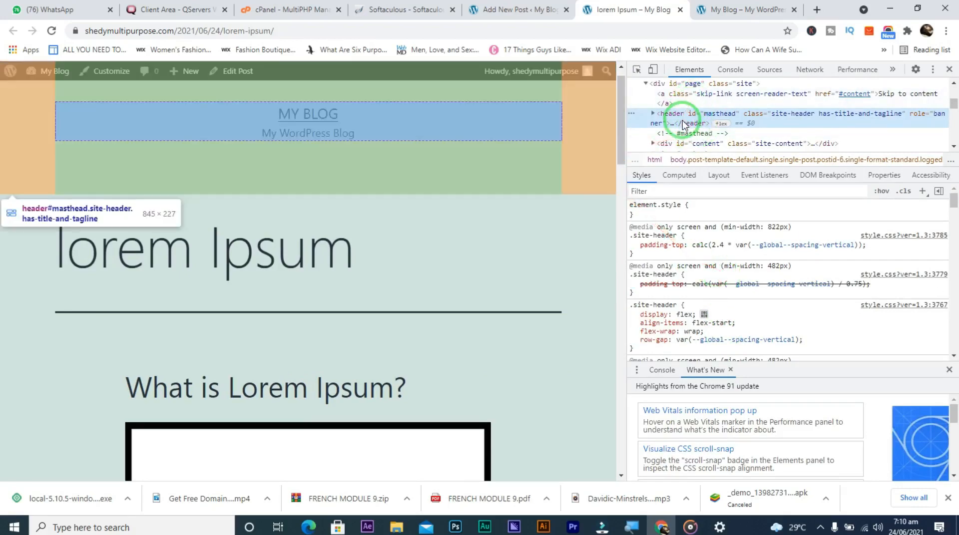
click(653, 114)
click(653, 114)
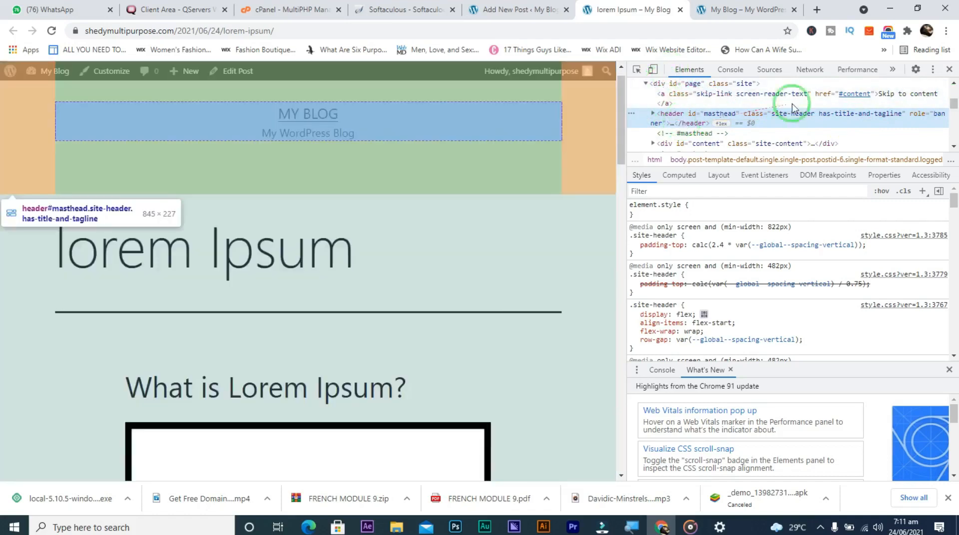
drag(953, 103, 955, 141)
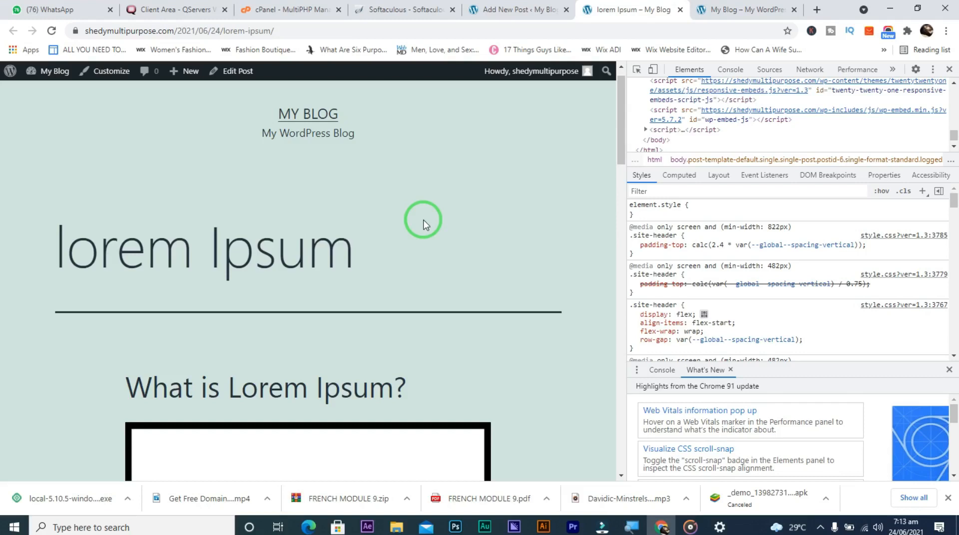
click(949, 70)
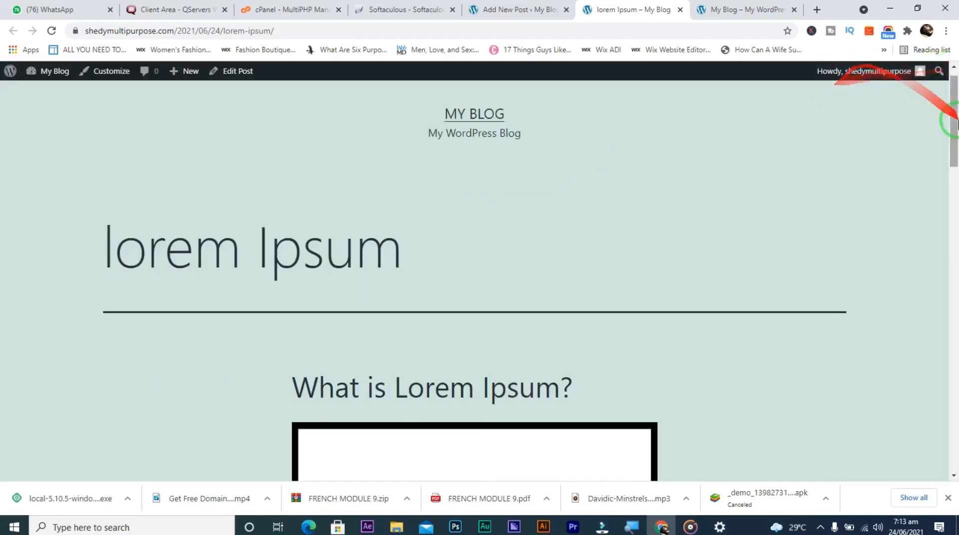
Scroll the editor's Block sidebar, then switch to the My Blog front page showing Hello world!
drag(951, 121, 938, 104)
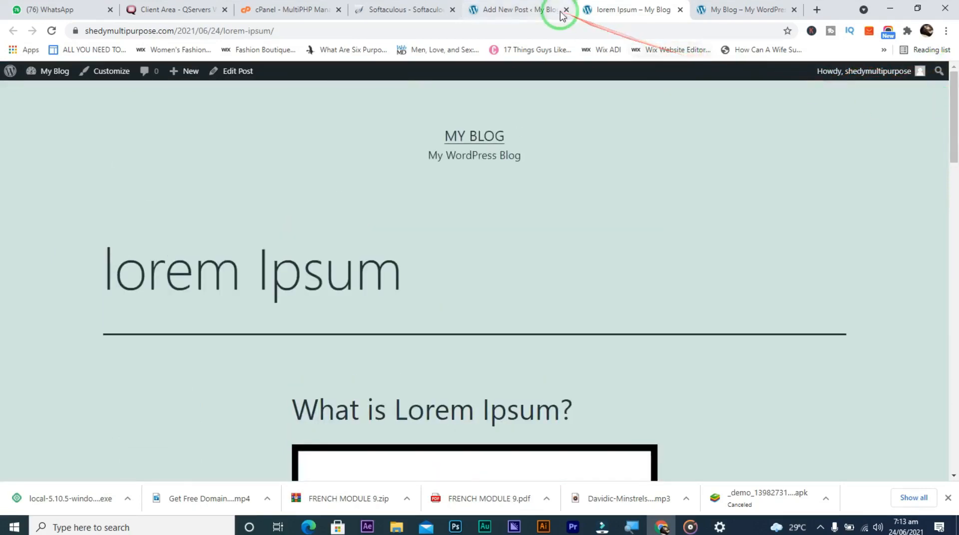
click(519, 10)
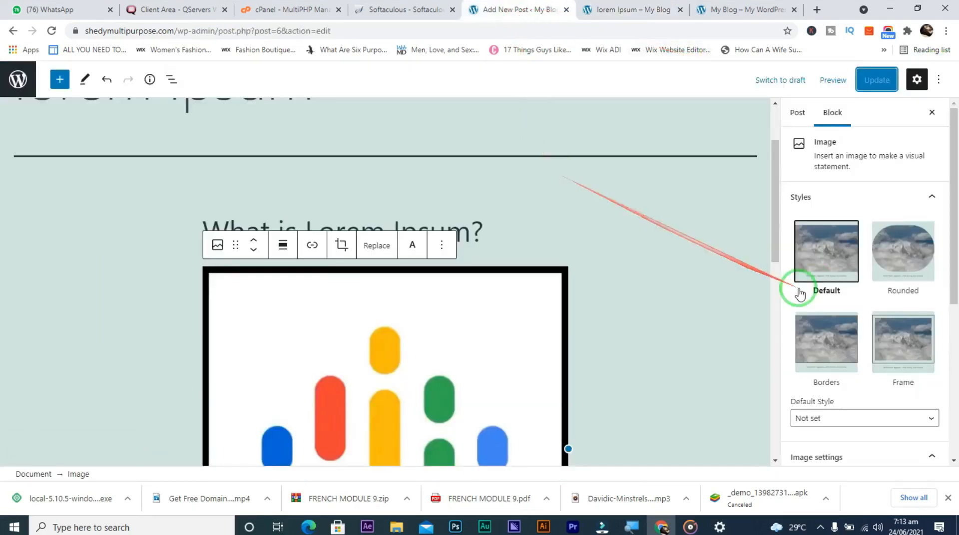
drag(954, 207, 950, 357)
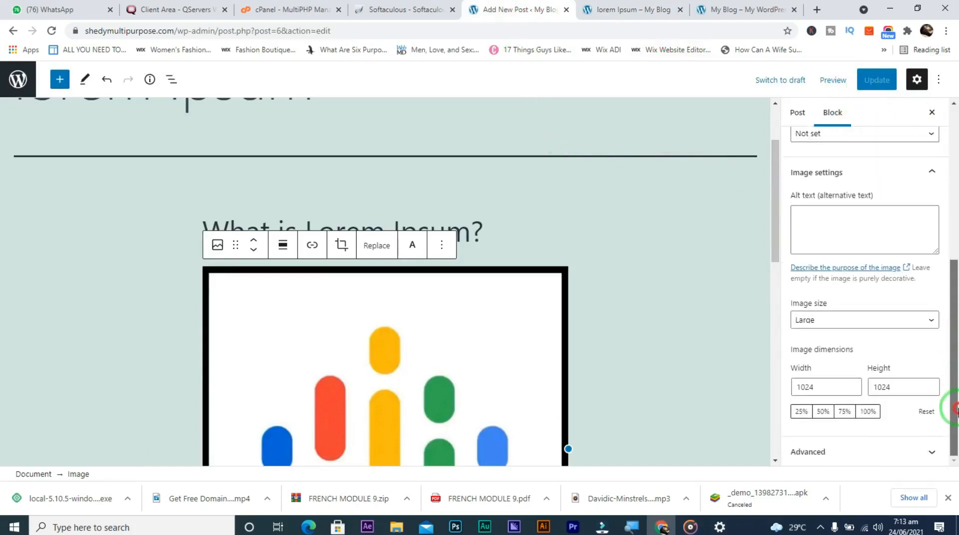
click(722, 10)
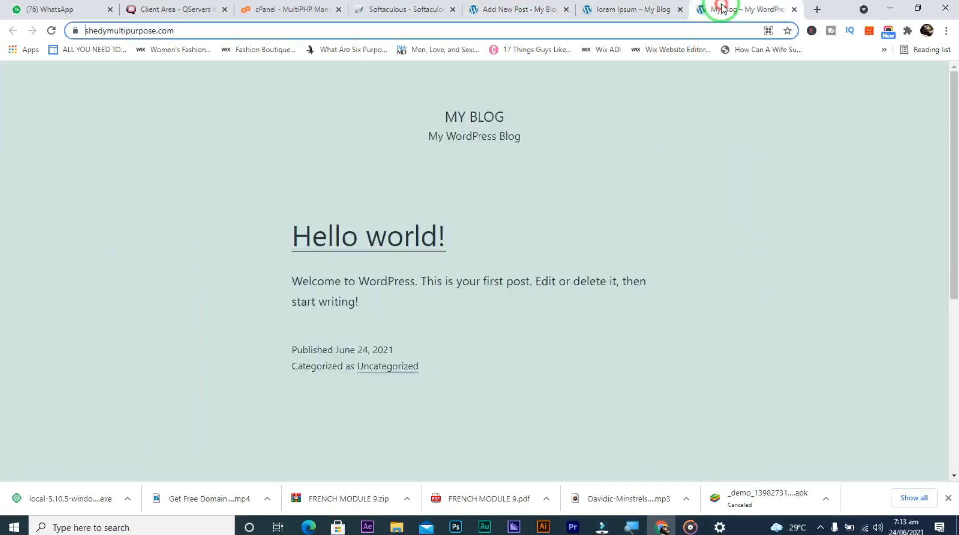
Move the My Blog tab beside Softaculous and load its /wp-admin Dashboard
click(535, 10)
drag(717, 5, 478, 19)
click(422, 31)
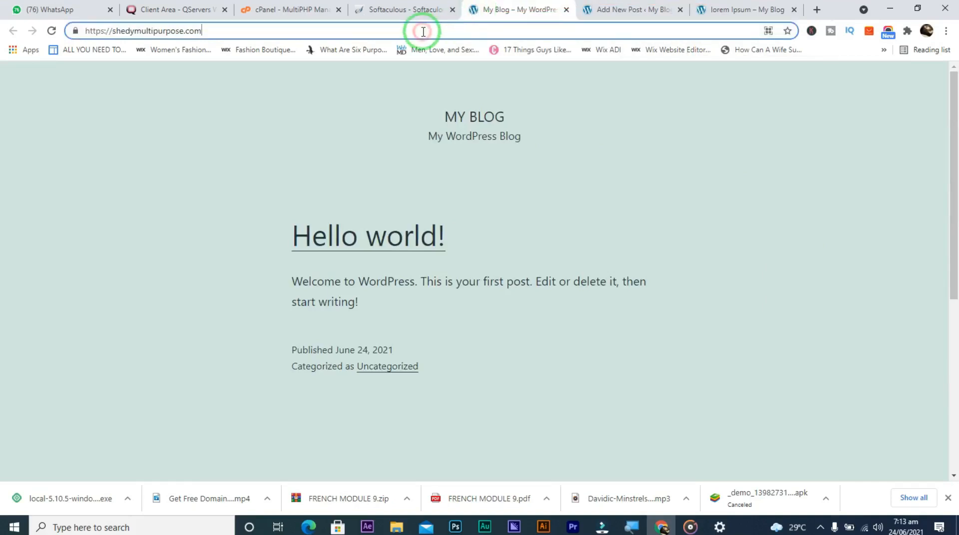
text(/)
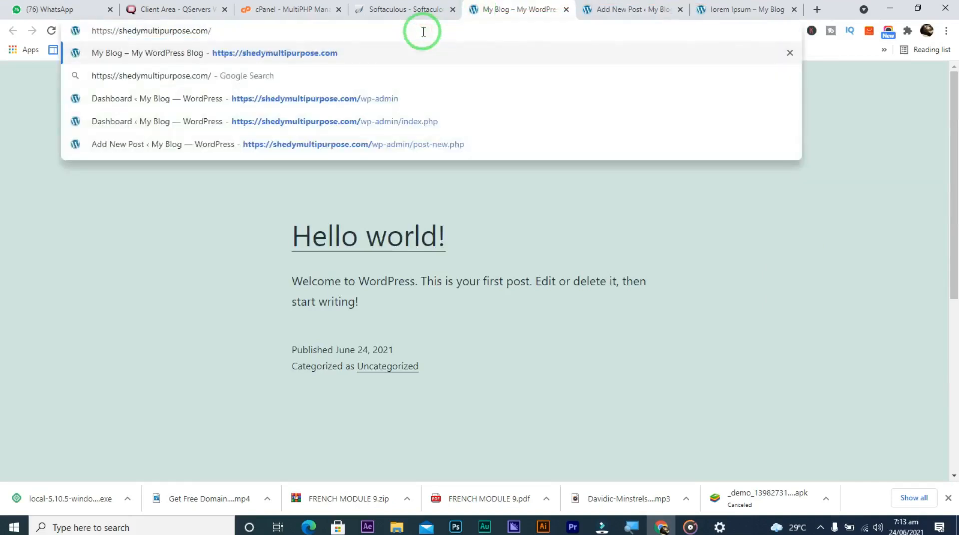
text(wp)
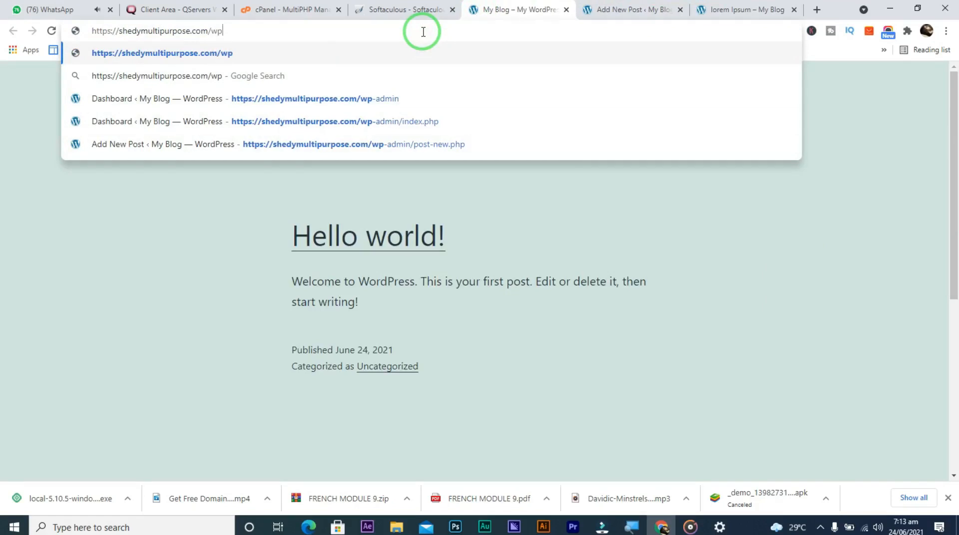
text(-admin)
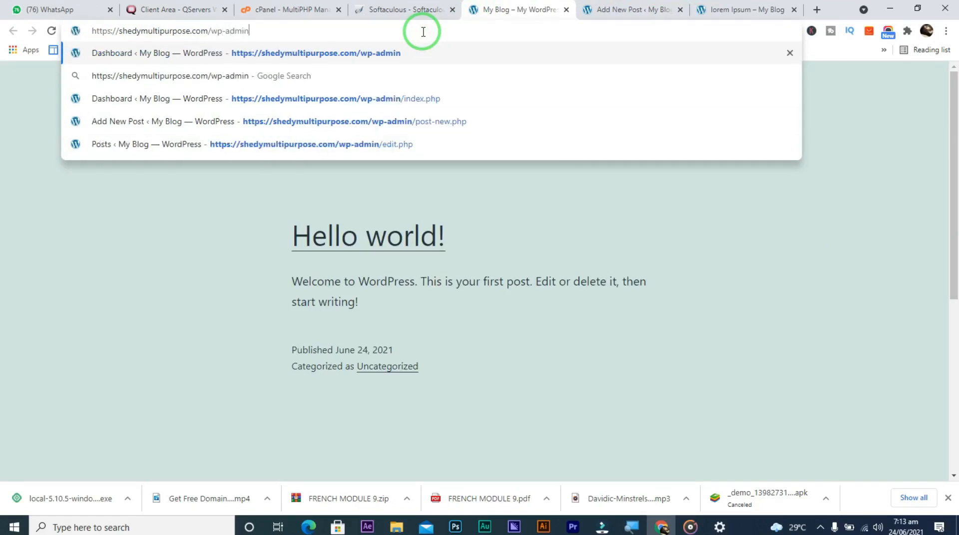
key(Return)
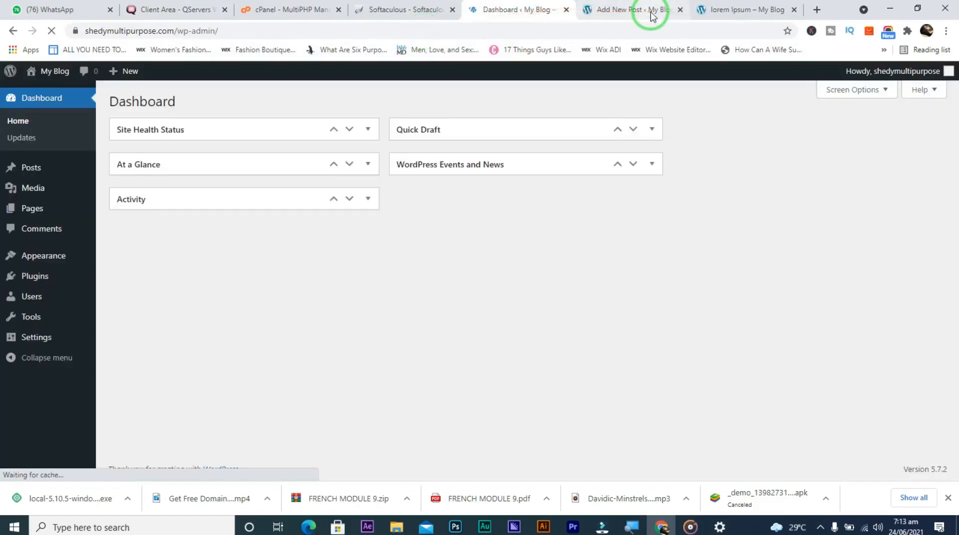
Open All Posts and bring up Quick Edit for the lorem Ipsum post
mouse_move(48, 176)
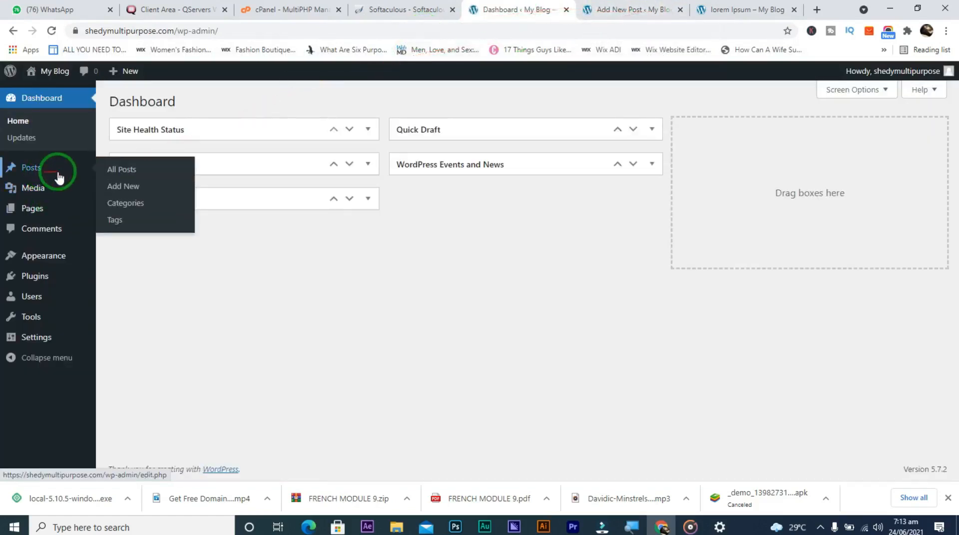
click(113, 175)
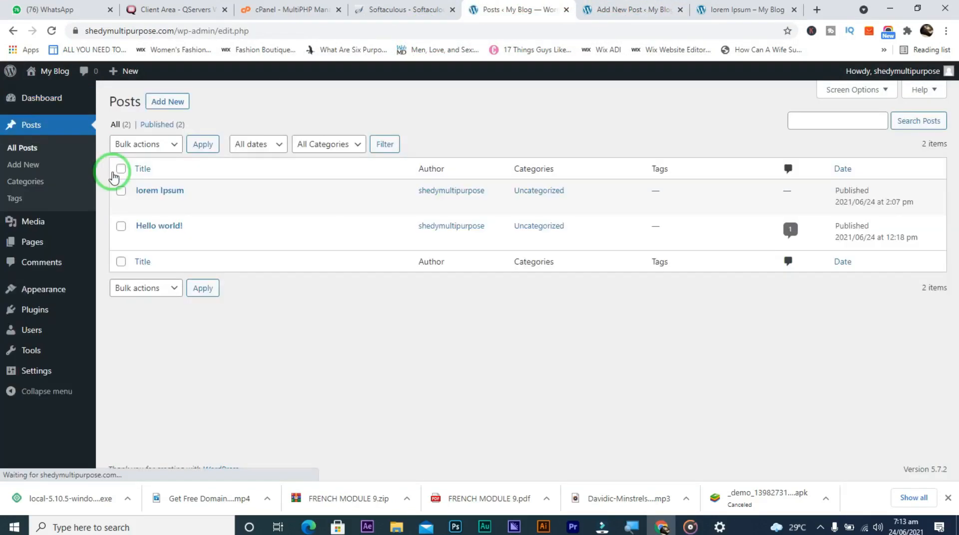
mouse_move(121, 199)
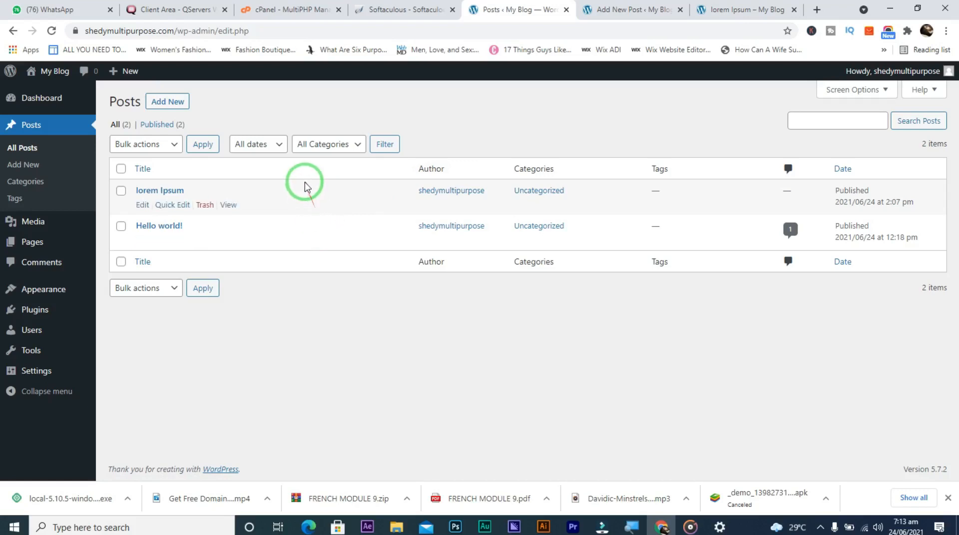
click(172, 205)
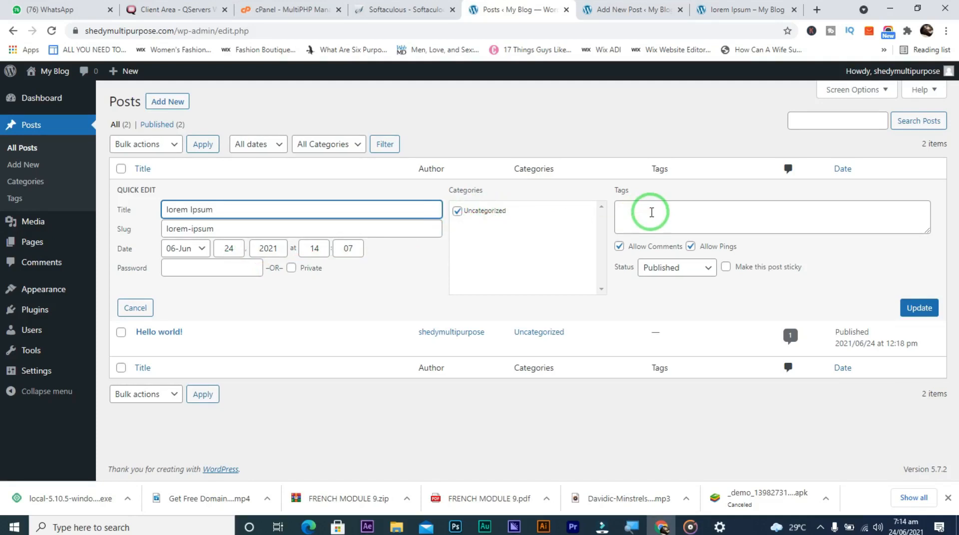
Toggle Allow Comments, set Status to Draft, and save the Quick Edit changes
click(619, 247)
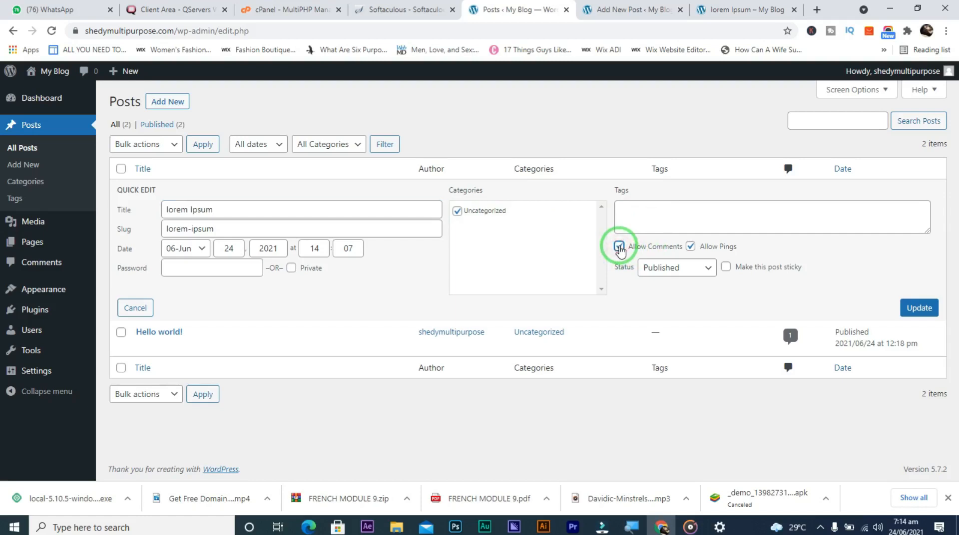
click(669, 270)
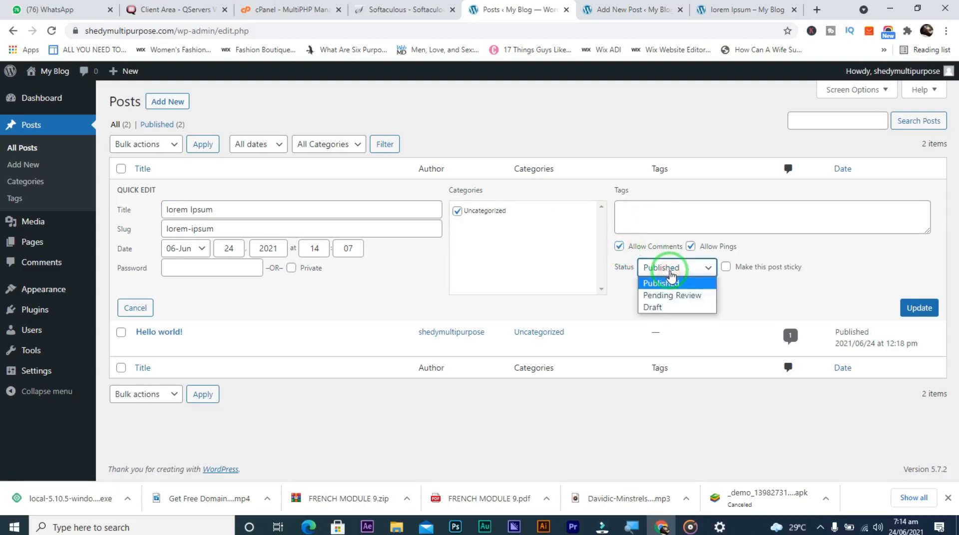
click(665, 296)
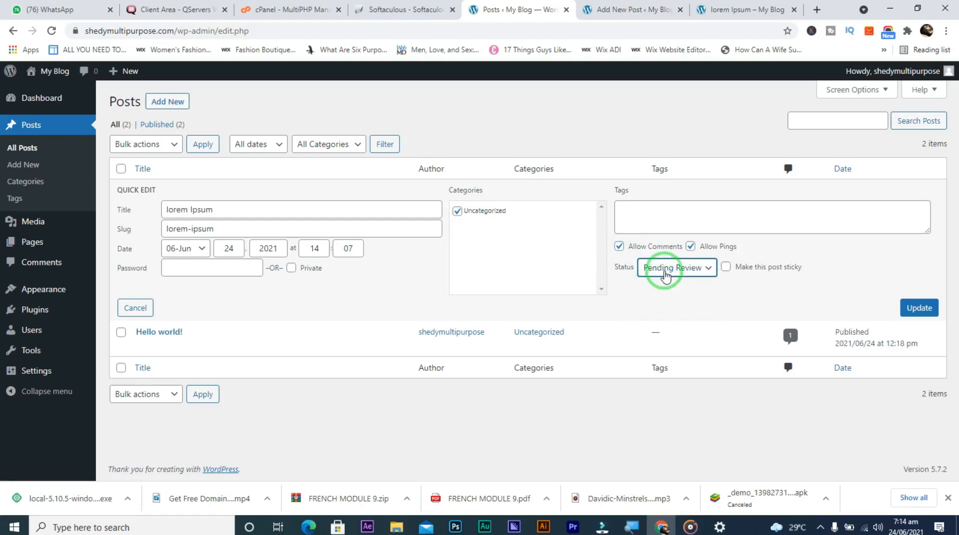
click(665, 275)
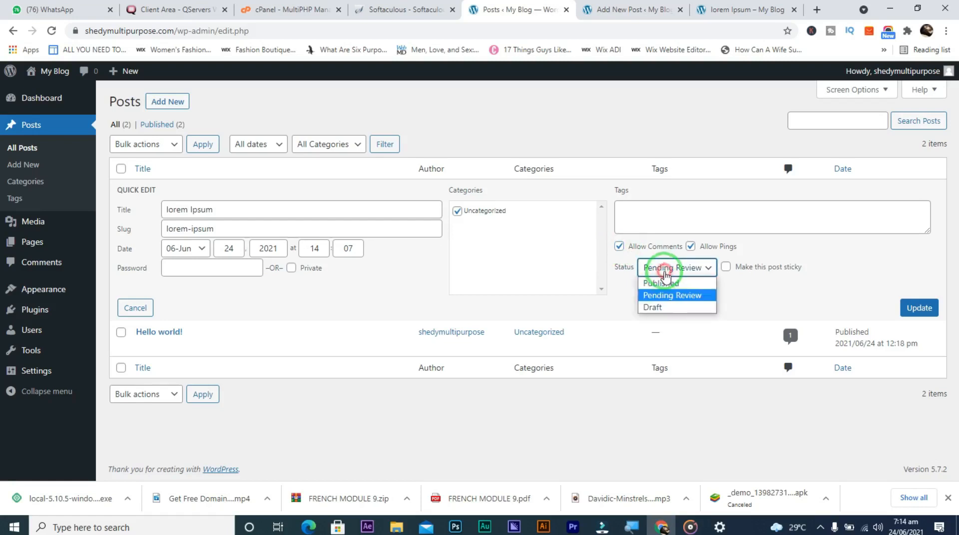
click(658, 303)
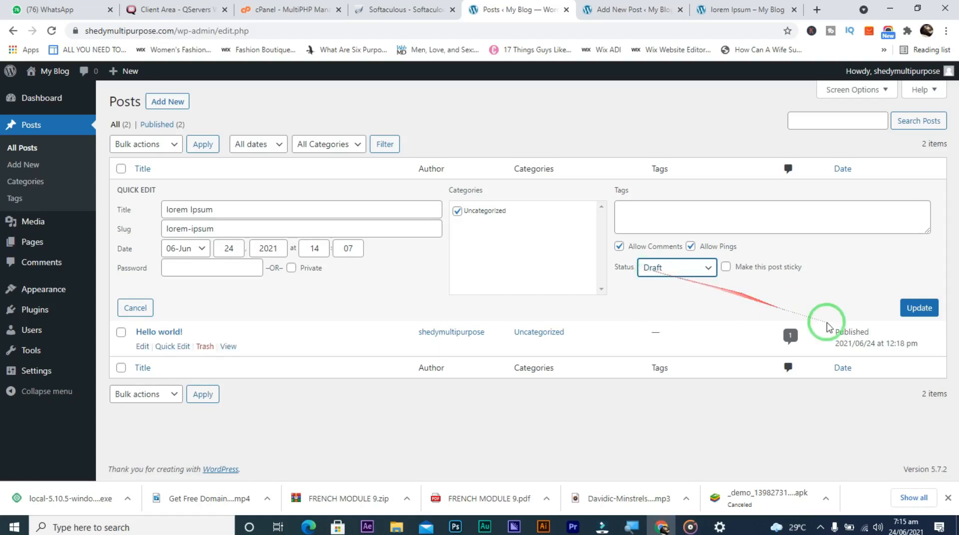
click(917, 308)
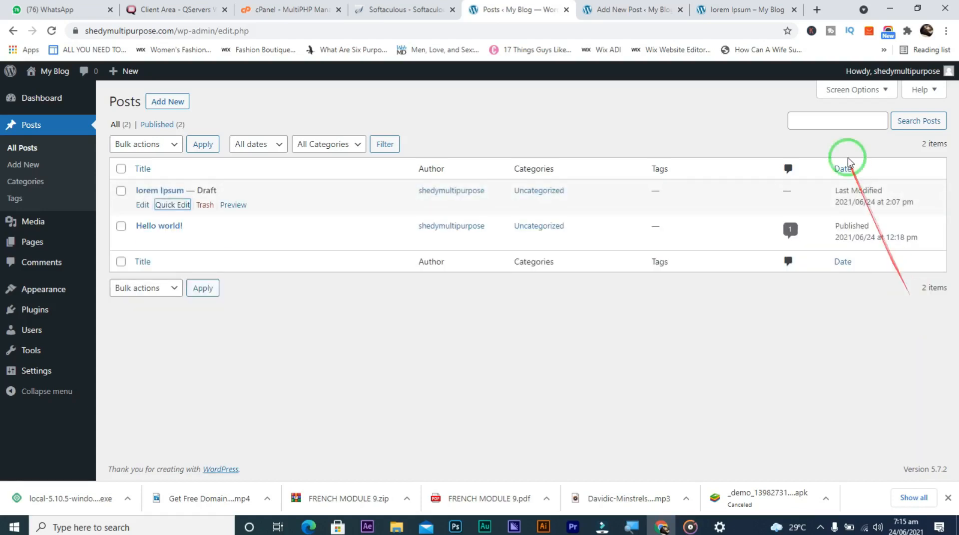
click(763, 5)
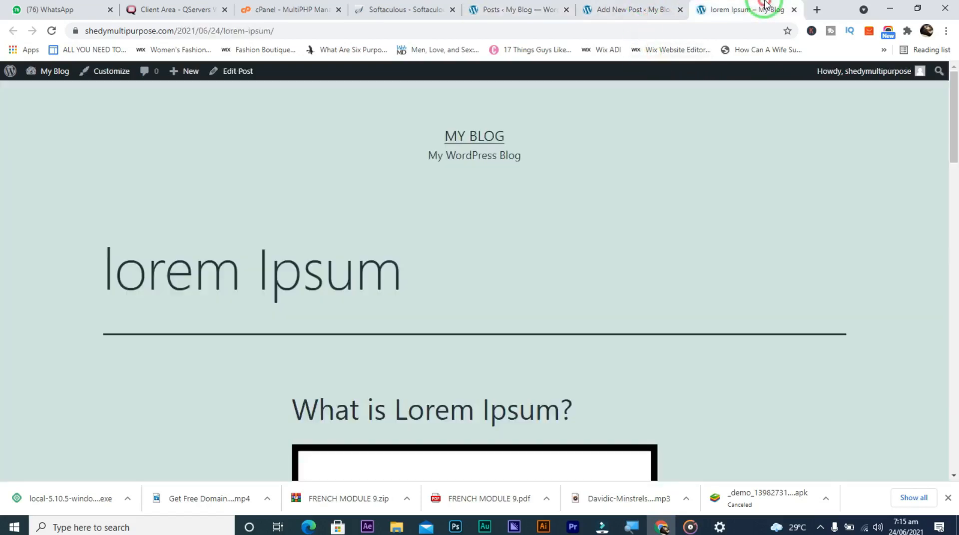
Reload and scroll the live lorem Ipsum post to check it, then return to the Posts list
click(51, 31)
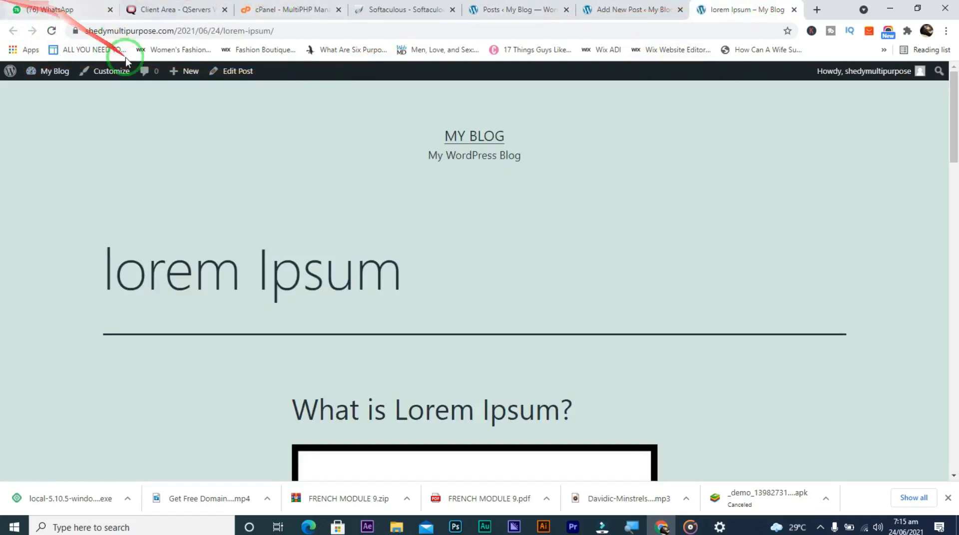
click(52, 32)
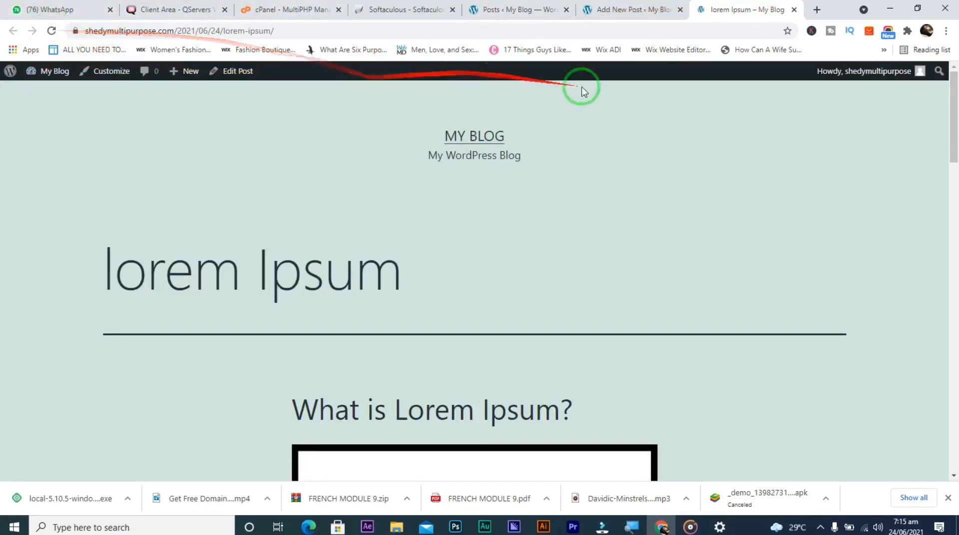
drag(953, 118, 916, 70)
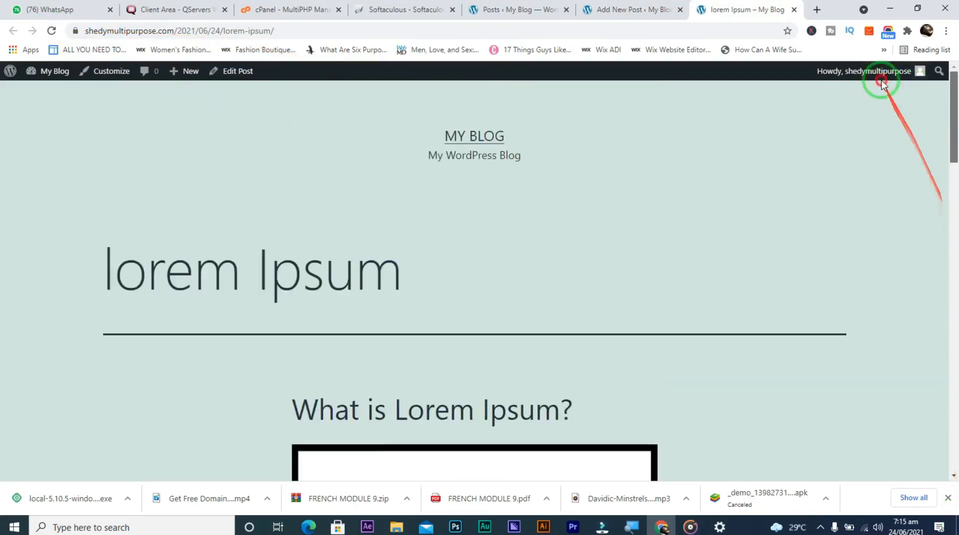
click(619, 10)
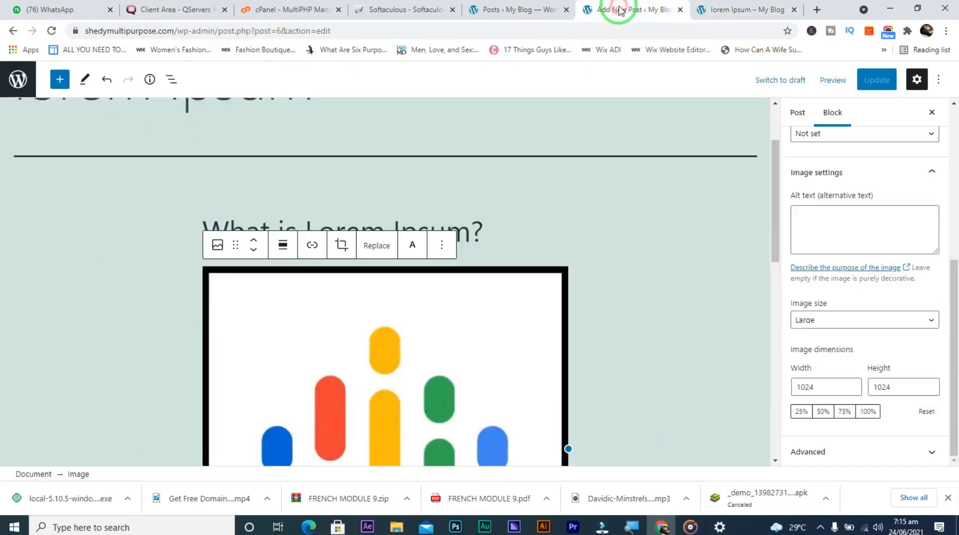
click(499, 10)
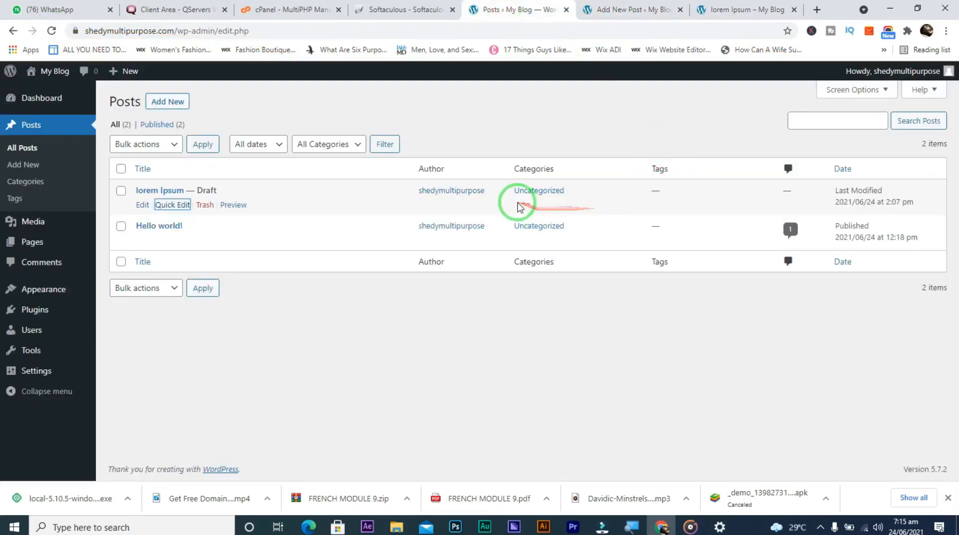
Save the lorem Ipsum post through Quick Edit with its status left as Draft
click(172, 204)
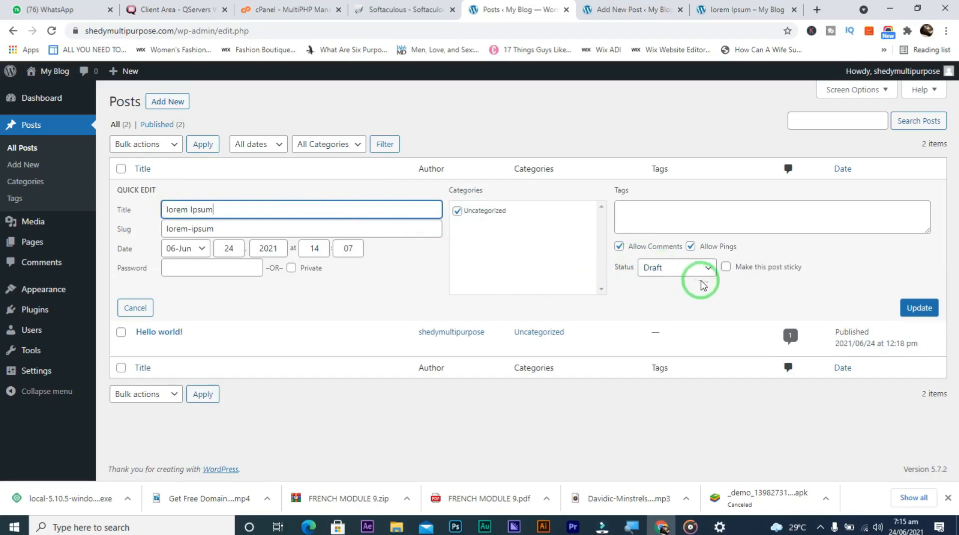
click(679, 269)
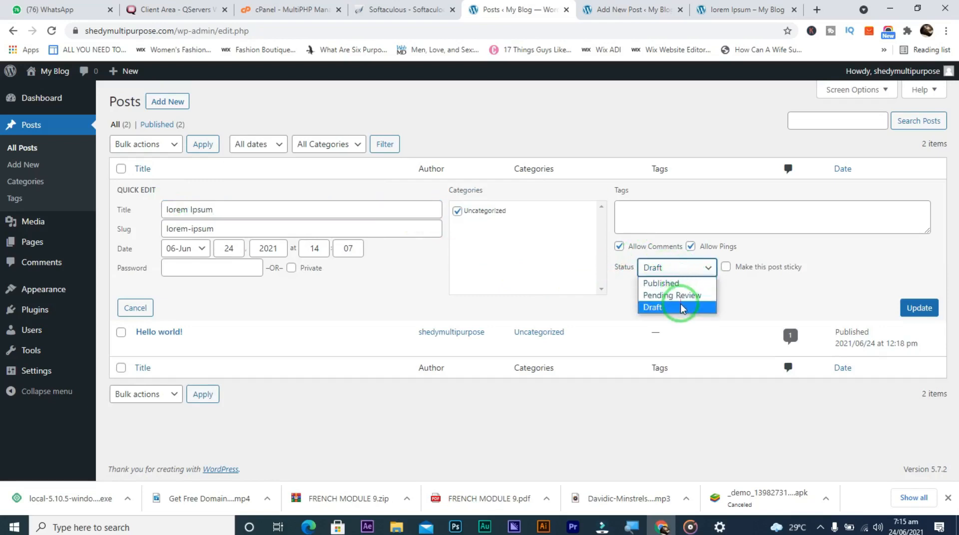
click(681, 306)
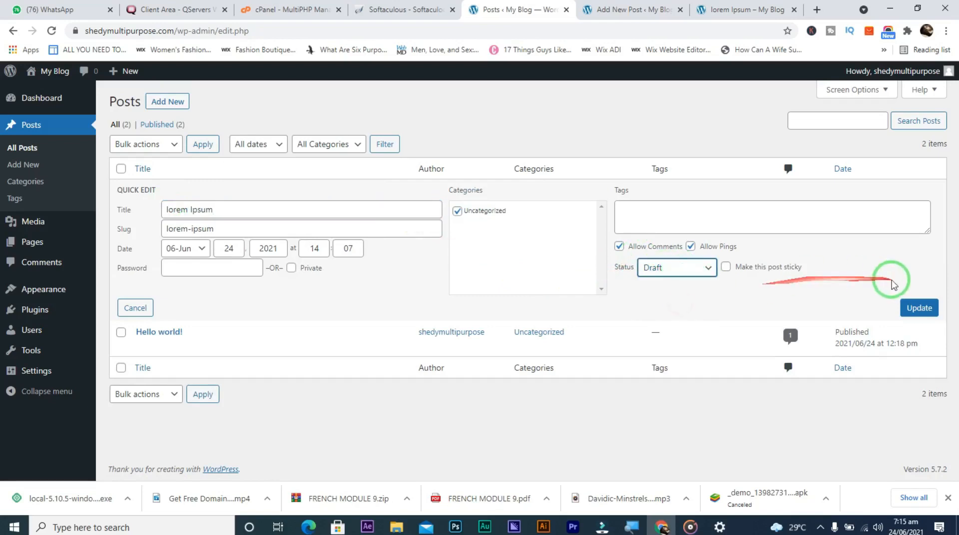
click(910, 308)
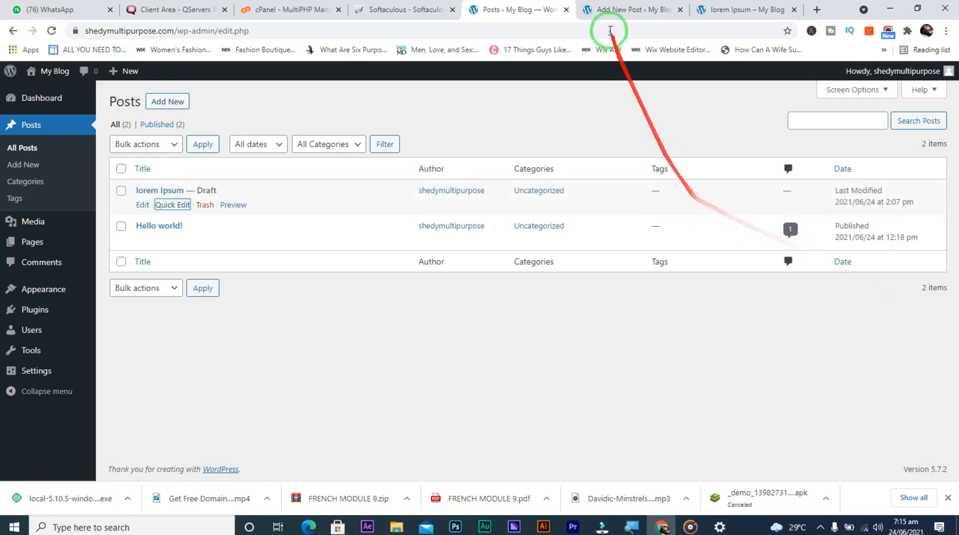
Recheck the live post, then set lorem Ipsum's status to Pending Review via Quick Edit
click(734, 11)
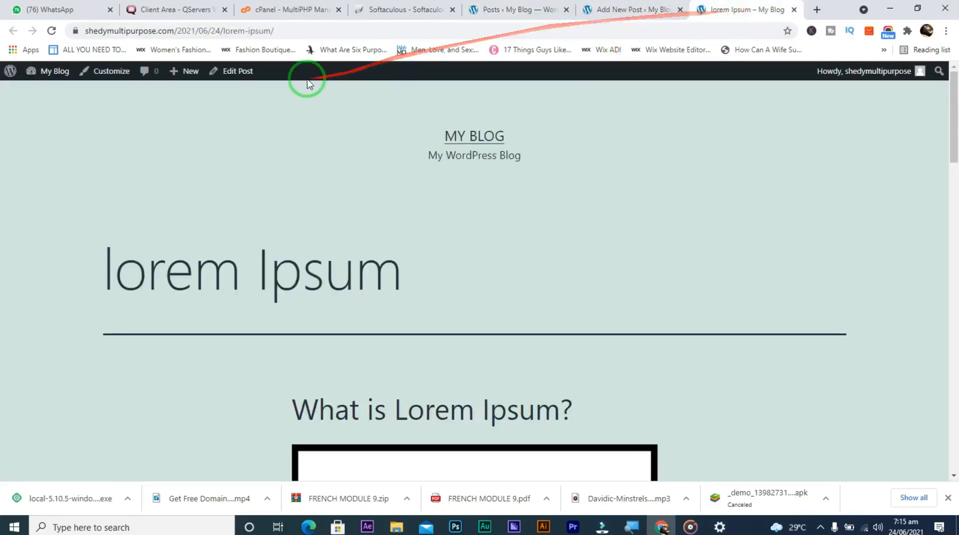
click(53, 32)
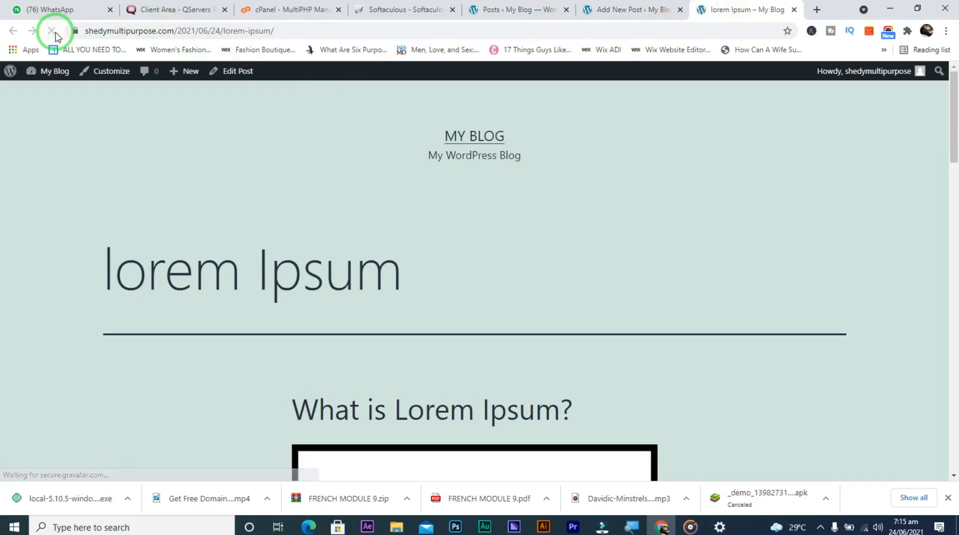
click(506, 11)
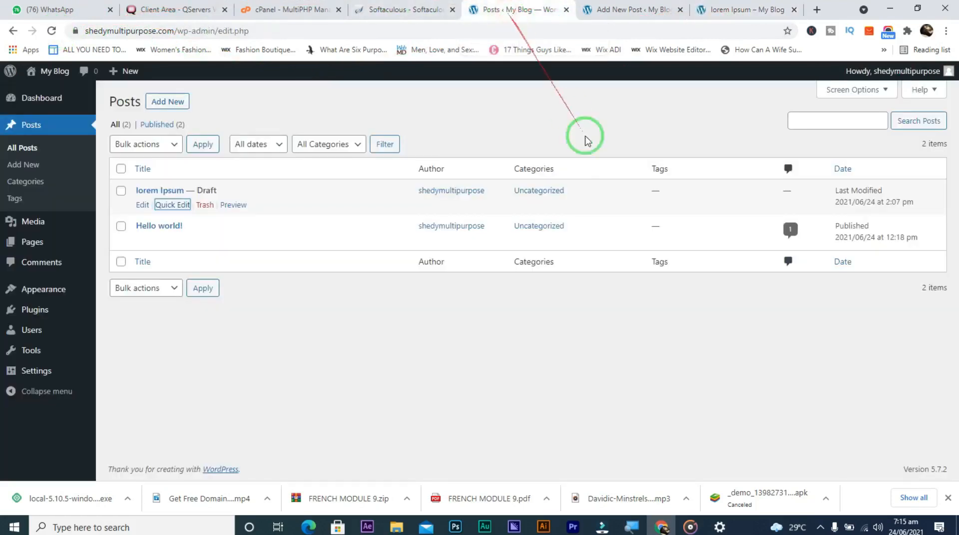
click(176, 206)
click(688, 268)
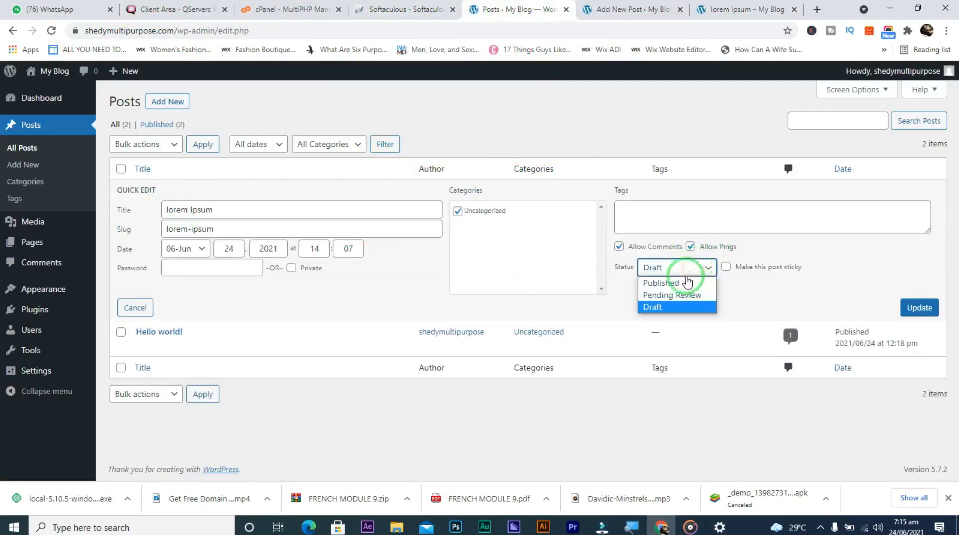
click(676, 295)
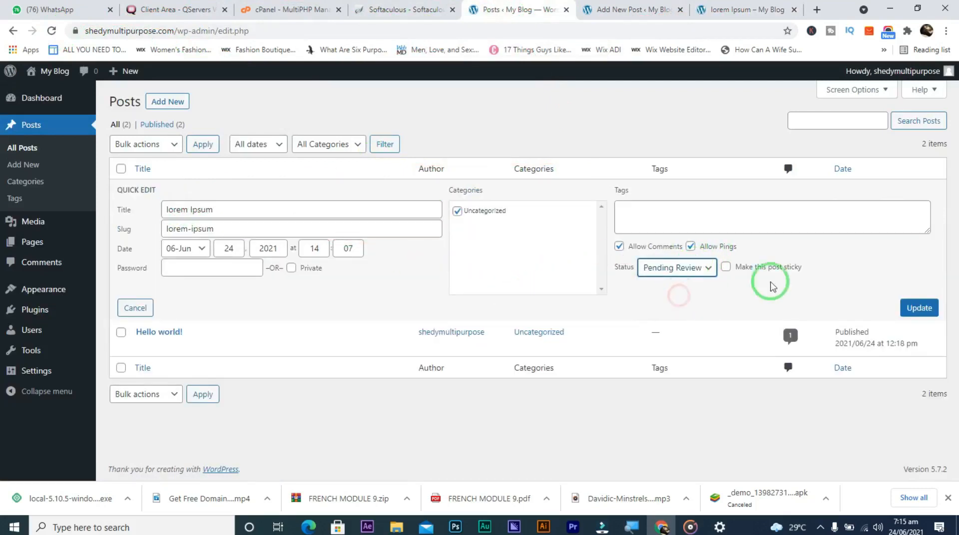
click(923, 308)
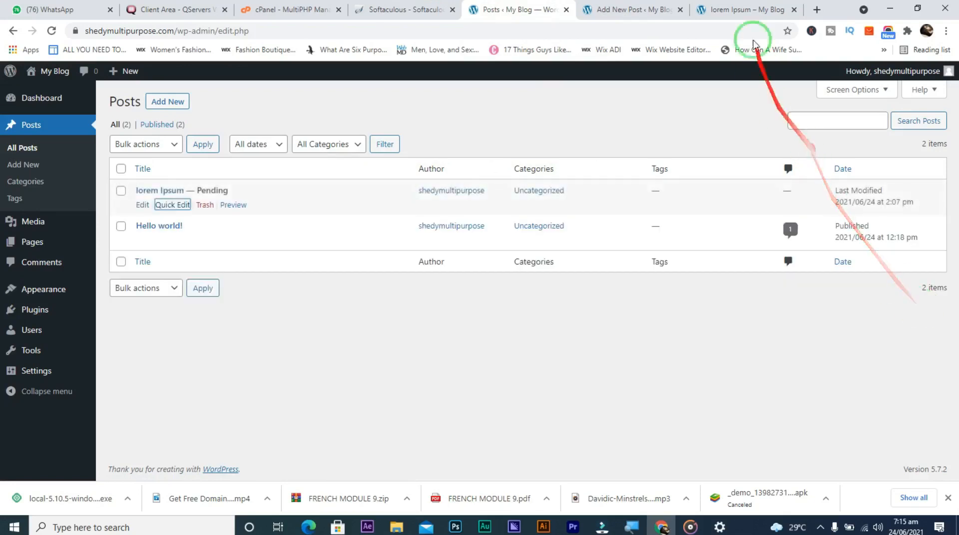
Reload the live post, then switch lorem Ipsum's status to Published via Quick Edit
click(735, 8)
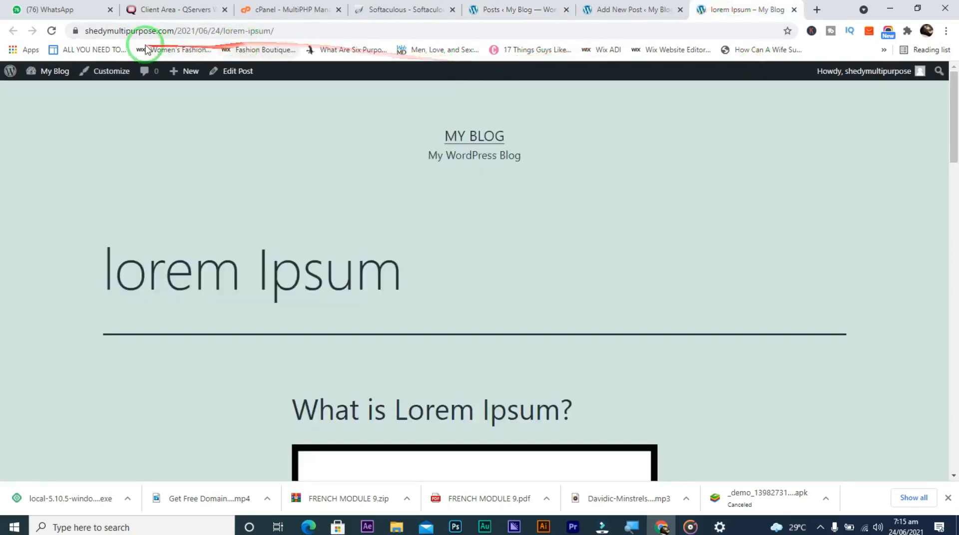
click(52, 31)
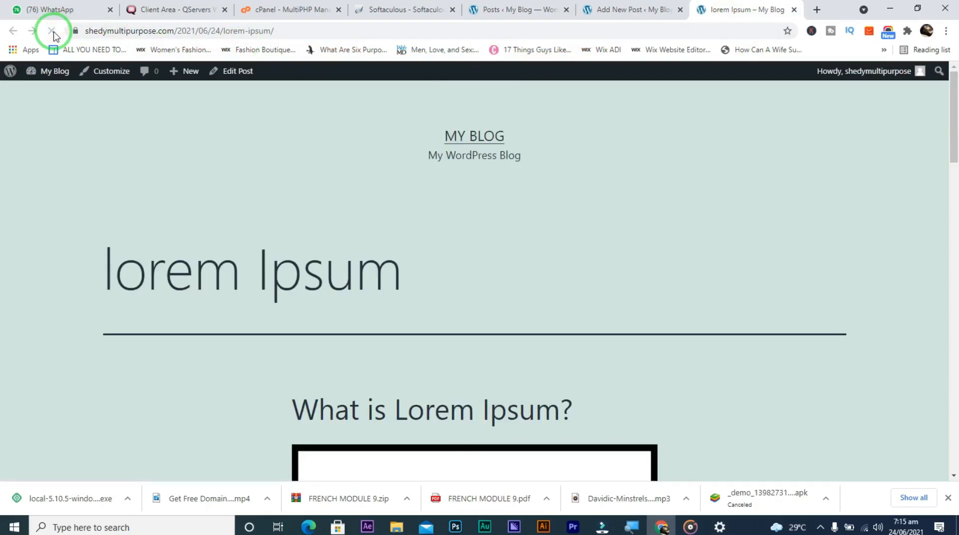
click(502, 11)
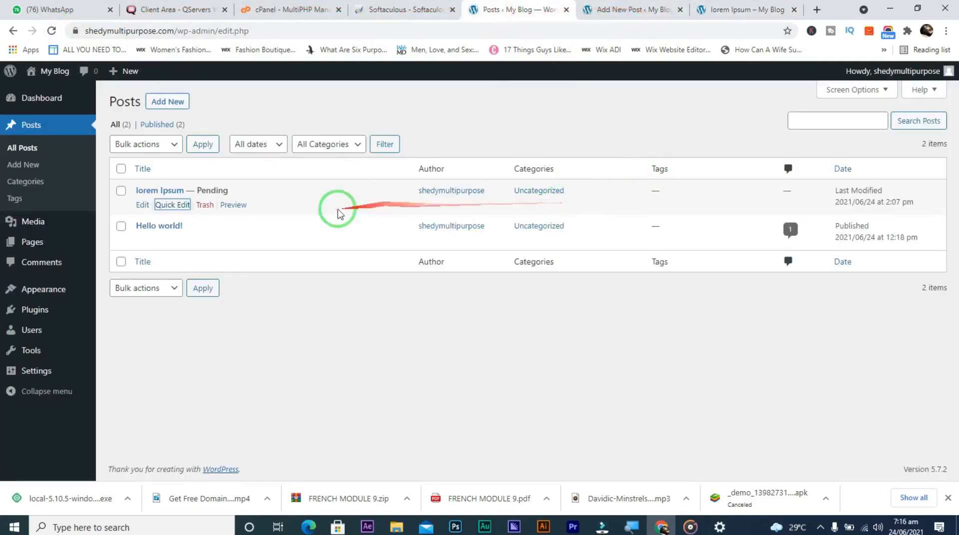
click(165, 204)
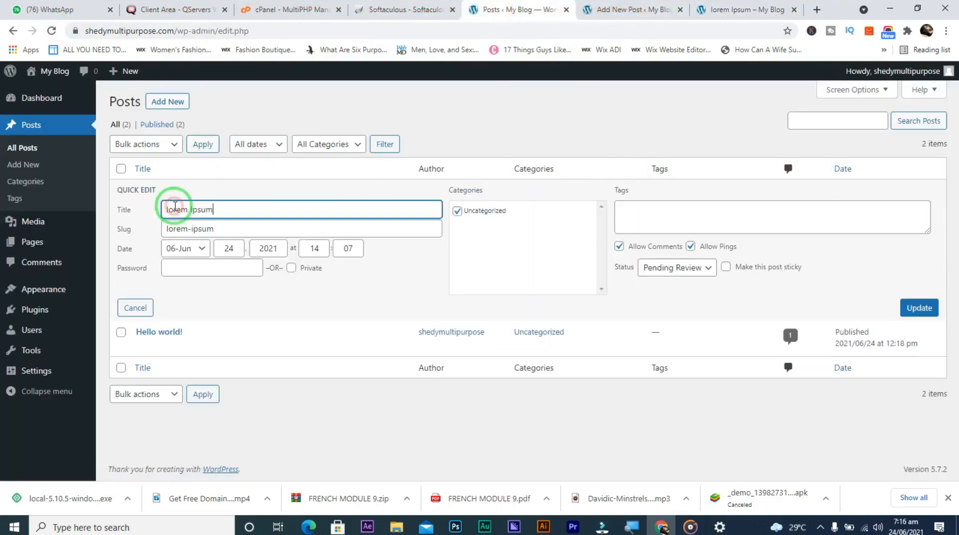
click(691, 272)
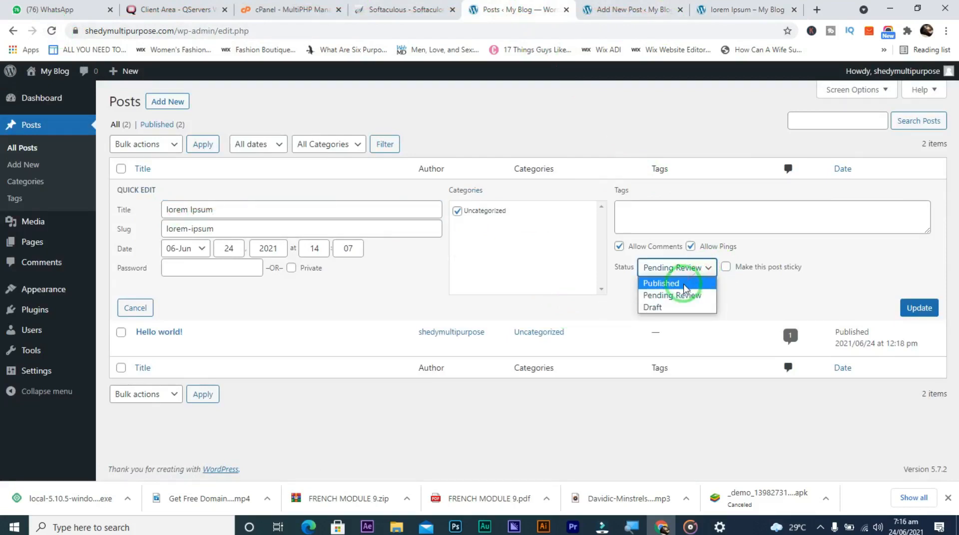
click(685, 285)
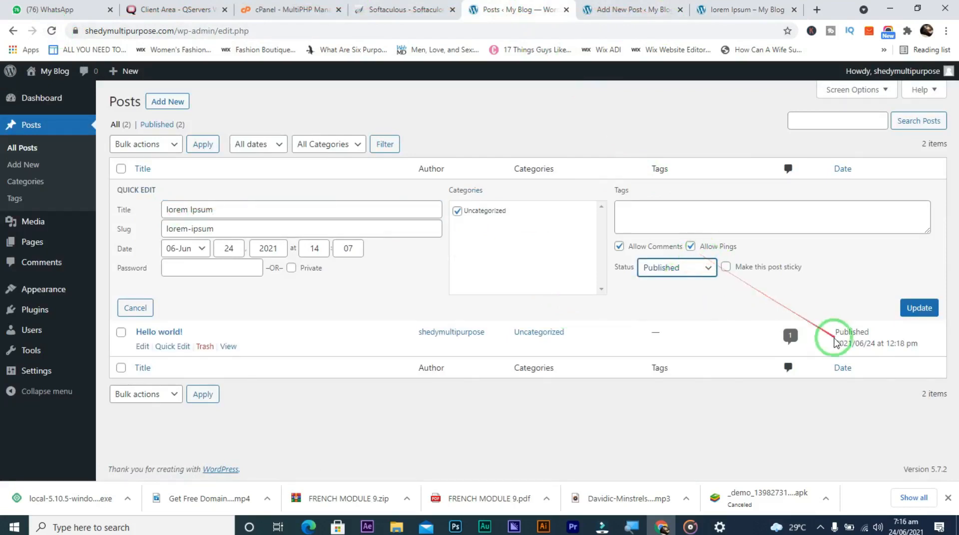
click(921, 309)
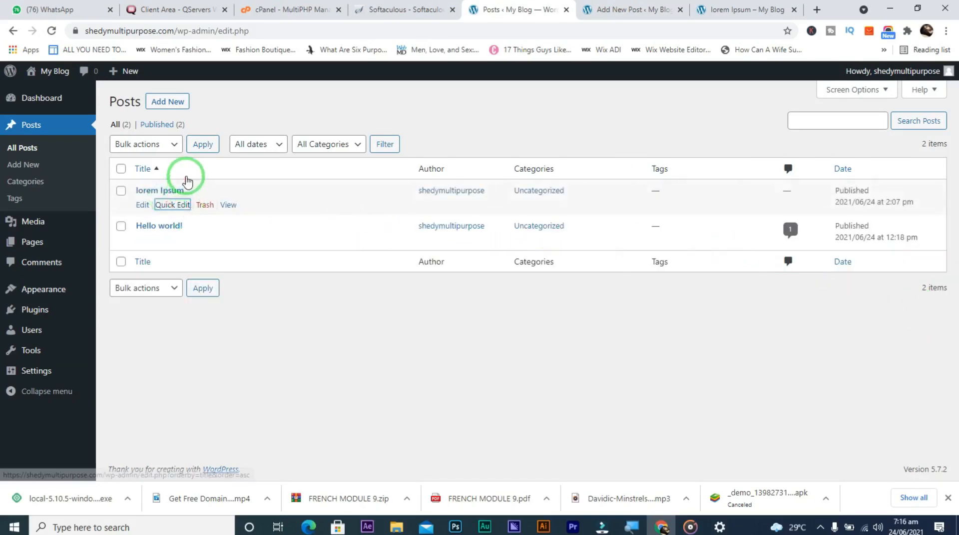
Move the Hello world post to the Trash with the Move to Trash bulk action
click(172, 145)
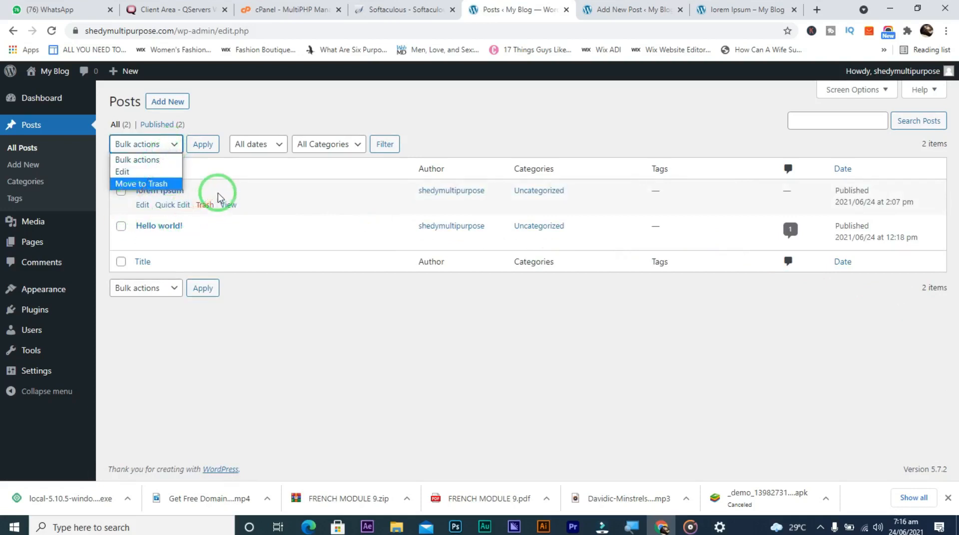
click(269, 240)
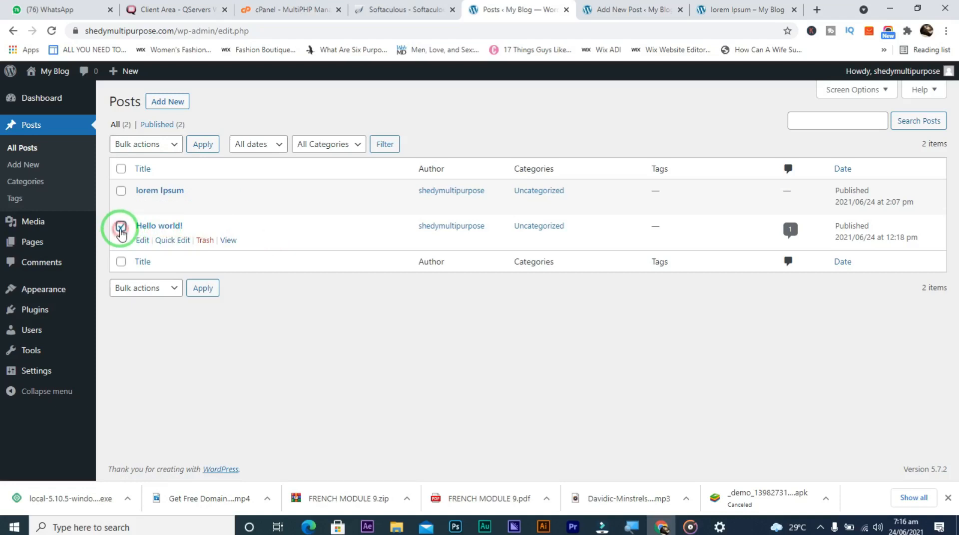
click(172, 145)
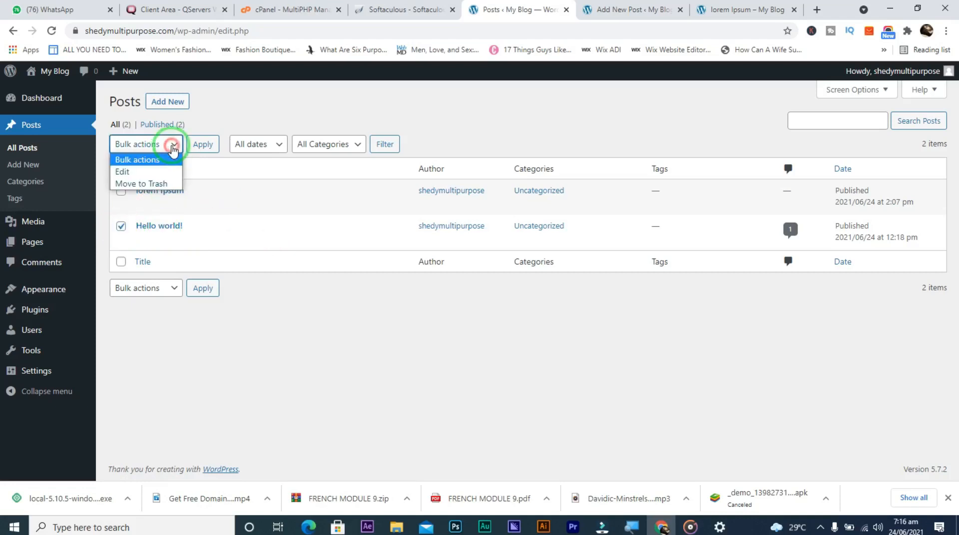
click(158, 184)
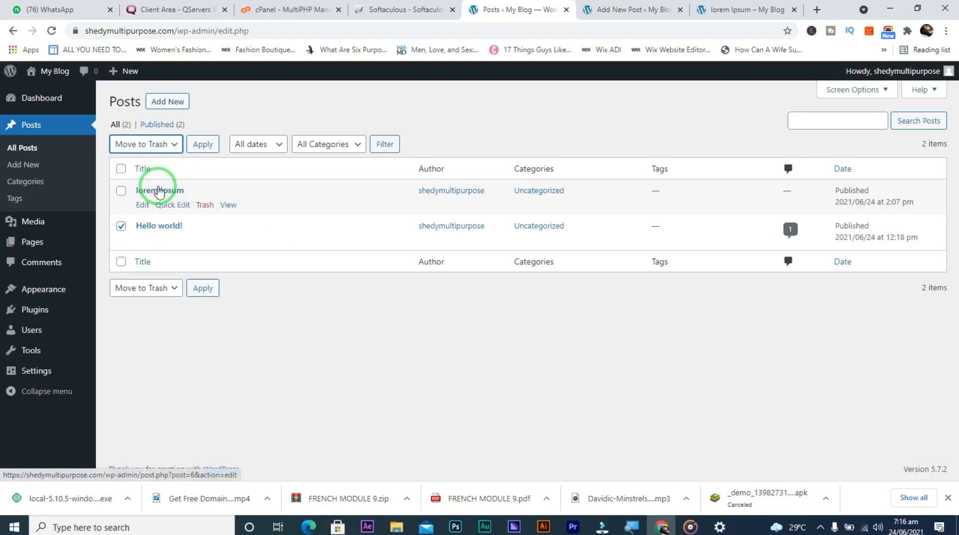
click(201, 147)
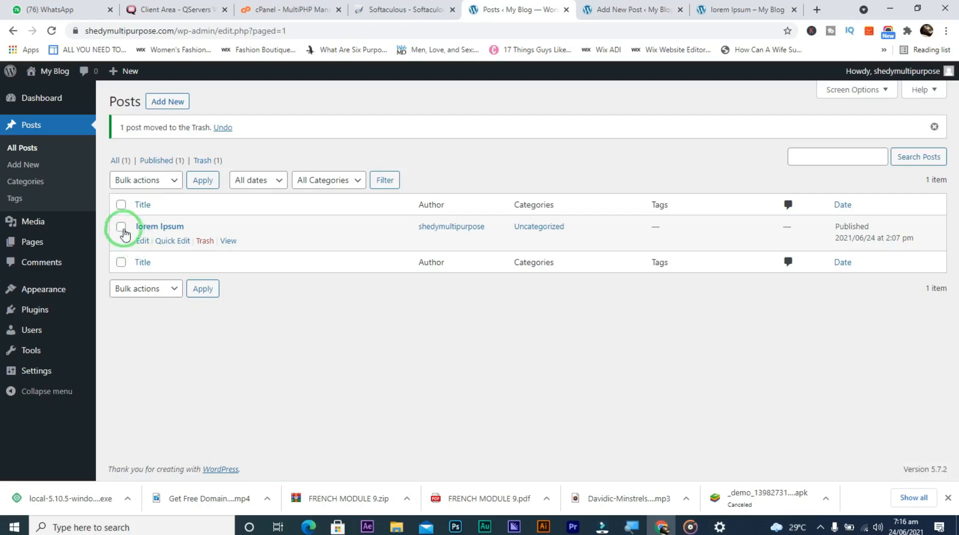
Select all remaining posts and trash them, removing lorem Ipsum
click(120, 206)
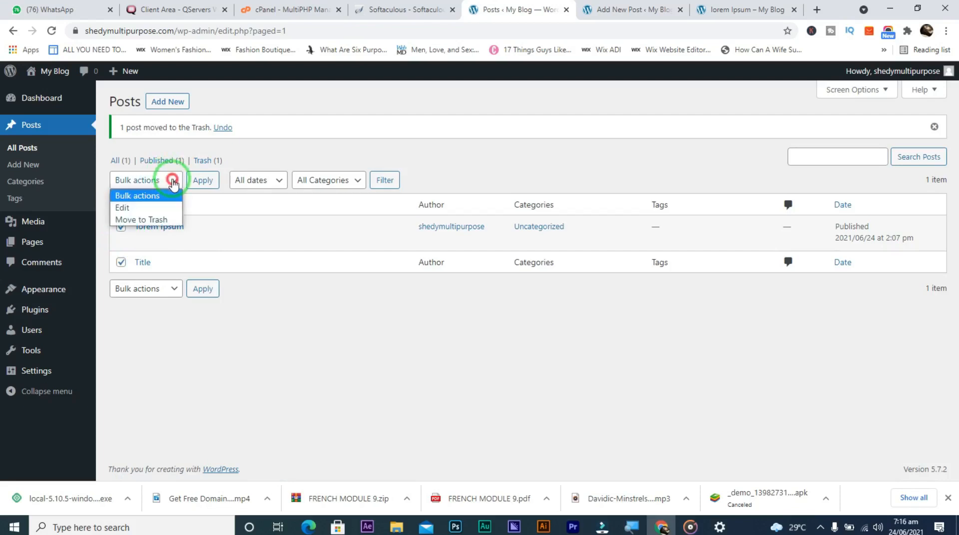
click(144, 219)
click(203, 183)
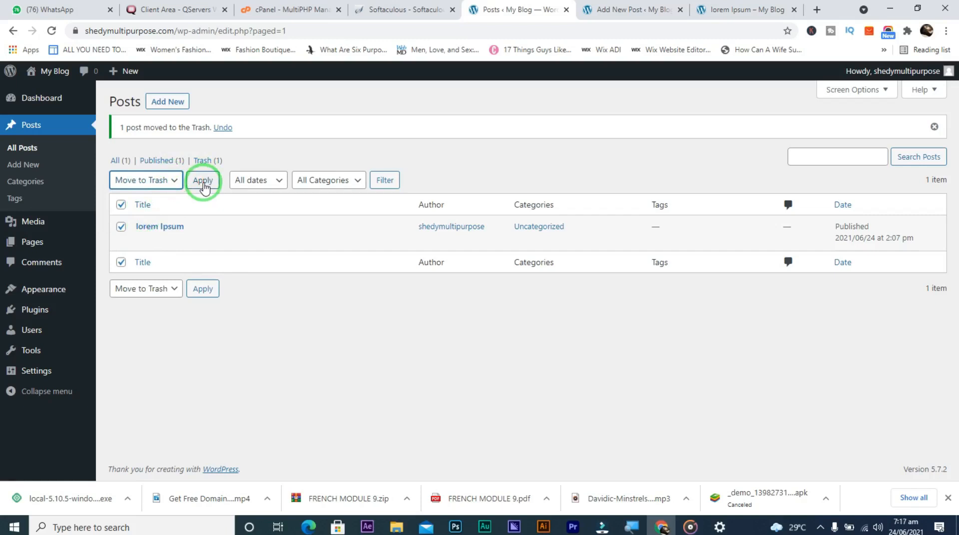
click(203, 183)
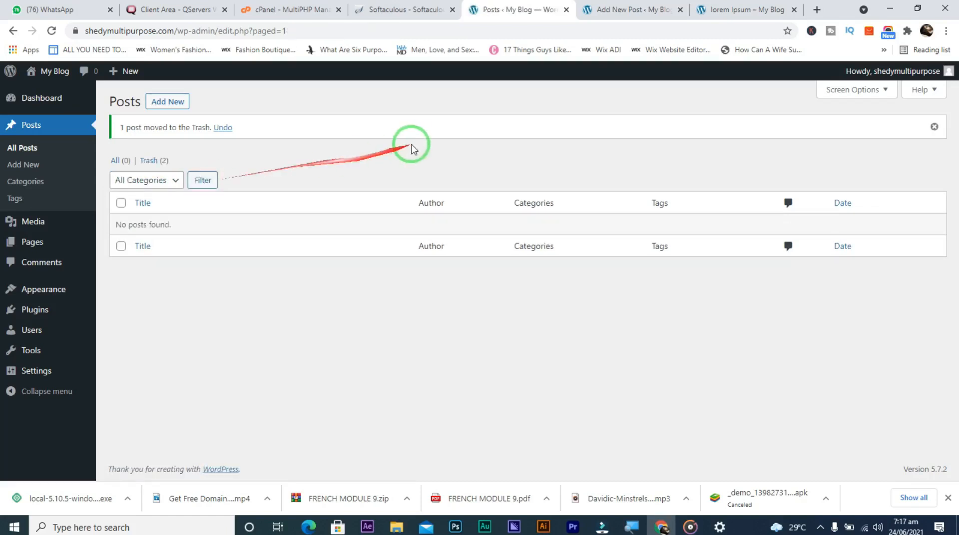
click(701, 4)
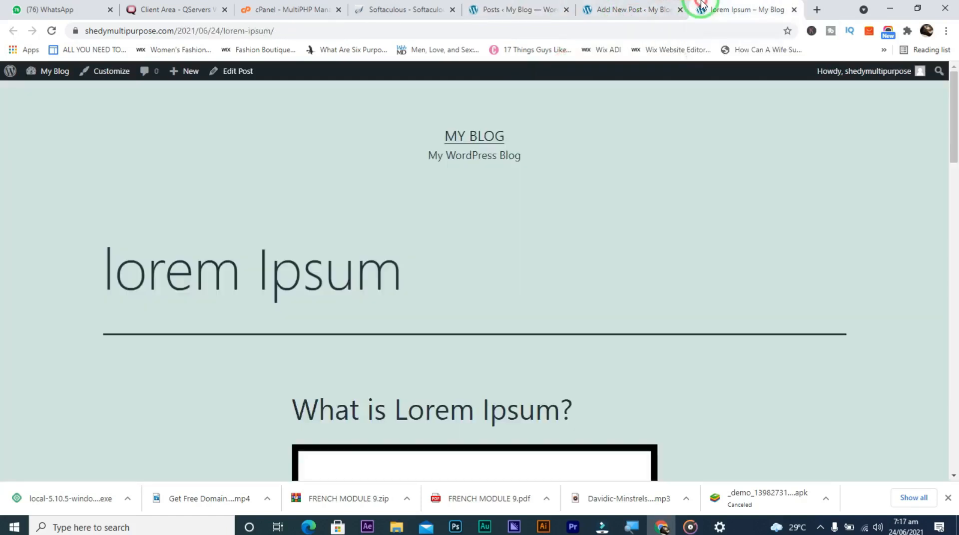
click(51, 31)
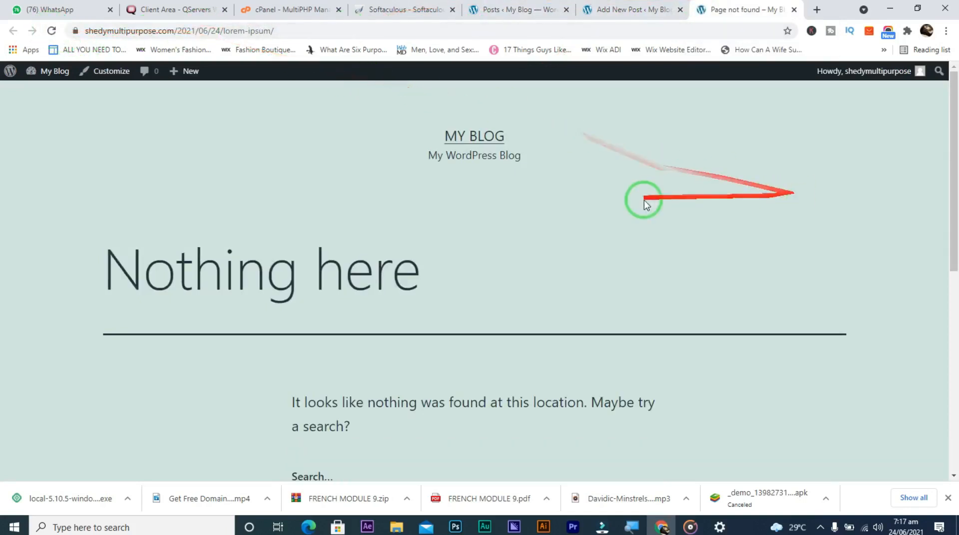
drag(953, 231, 952, 186)
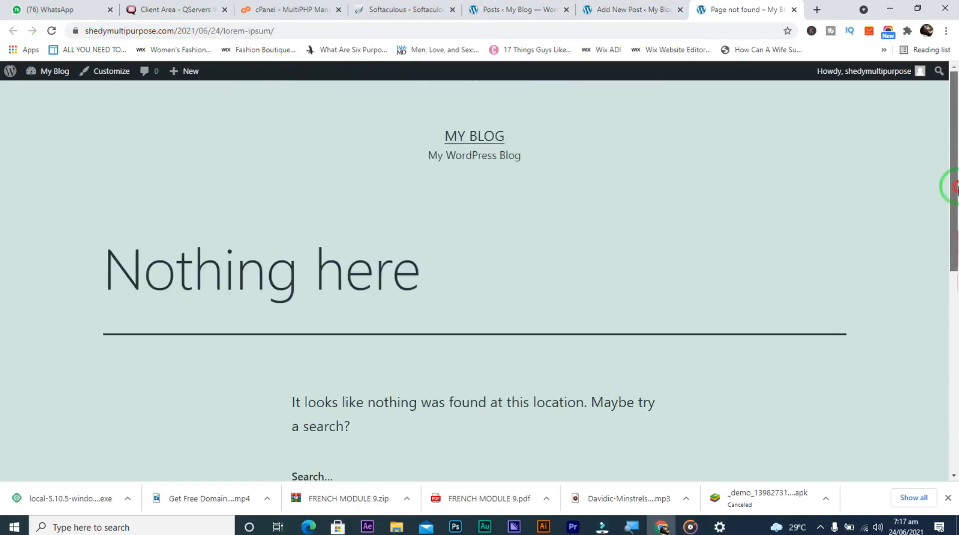
click(627, 9)
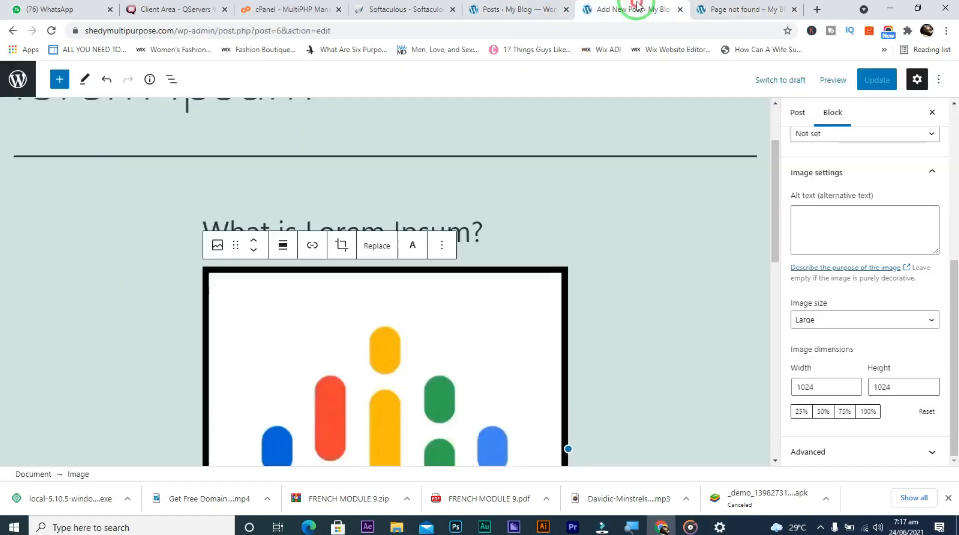
click(477, 8)
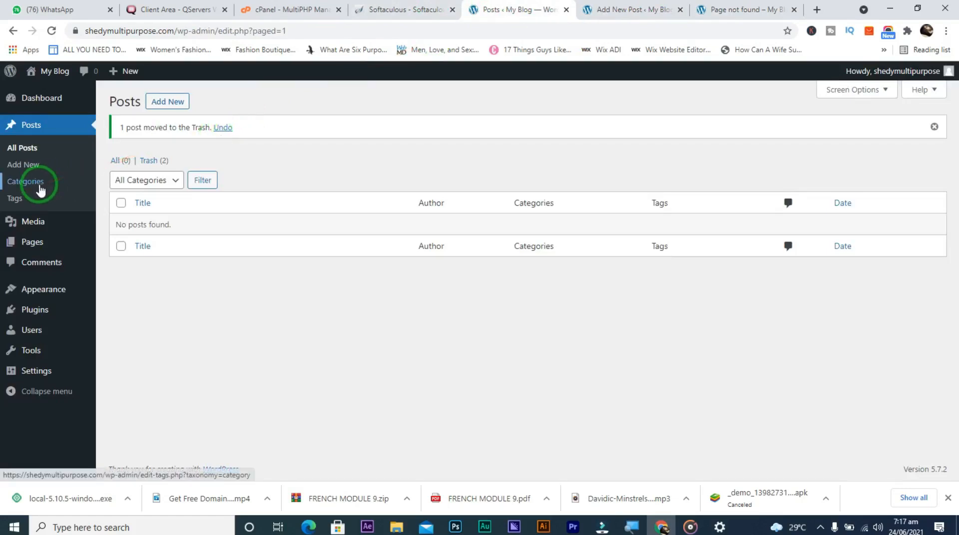
Add a category named 'health' with slug 'health' and Parent left as None
click(40, 190)
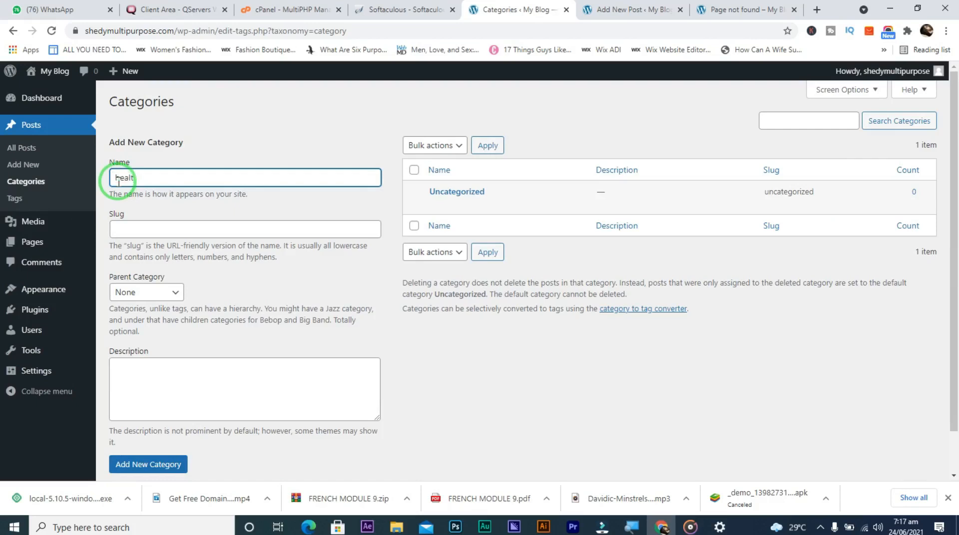
click(170, 232)
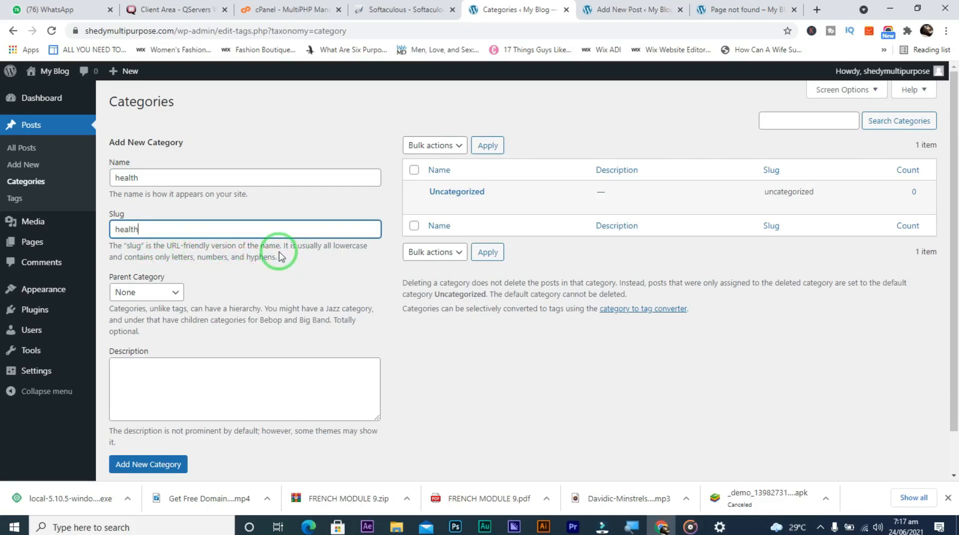
click(169, 295)
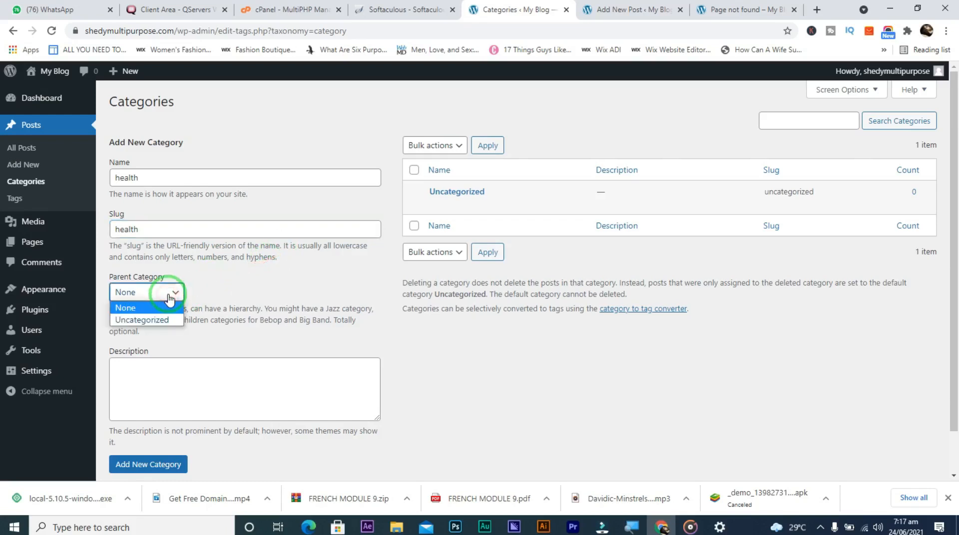
click(170, 299)
click(170, 298)
click(168, 299)
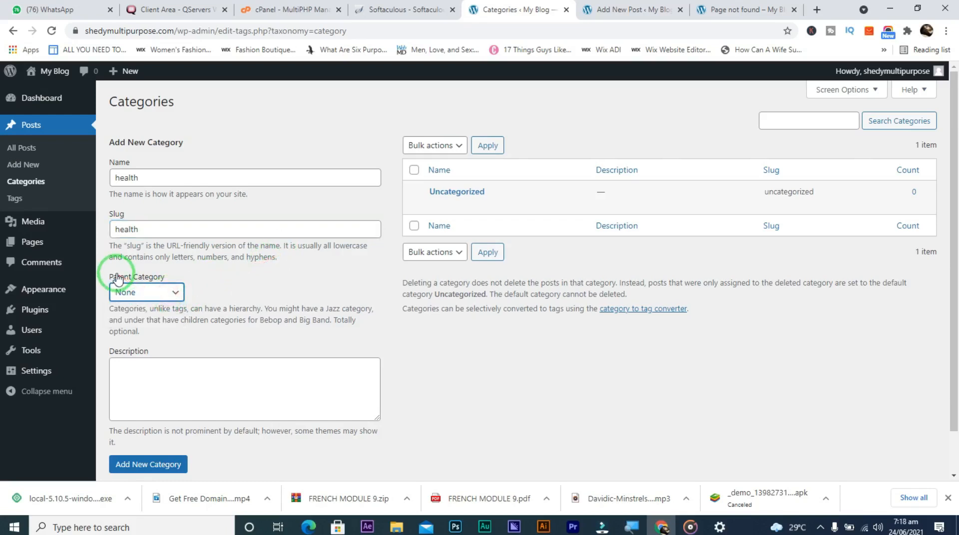
click(150, 293)
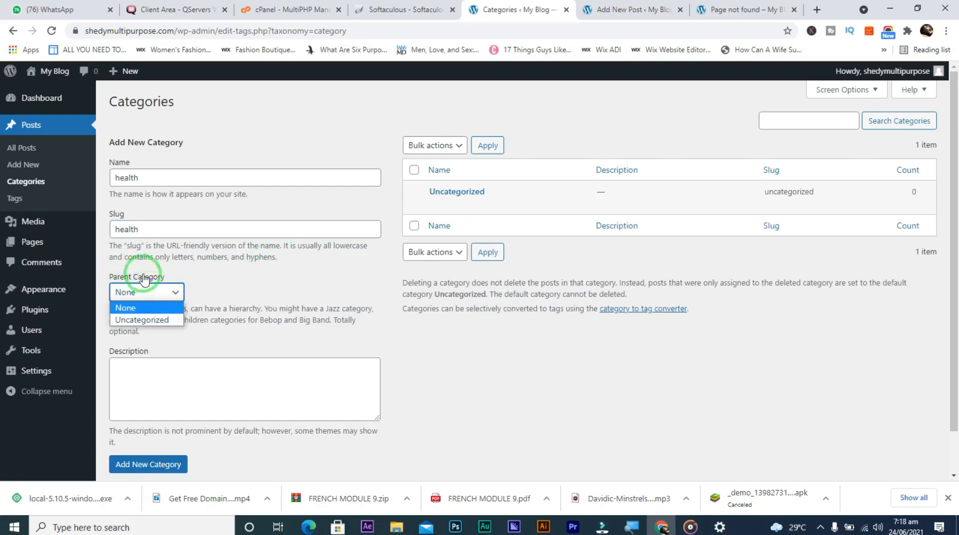
click(149, 306)
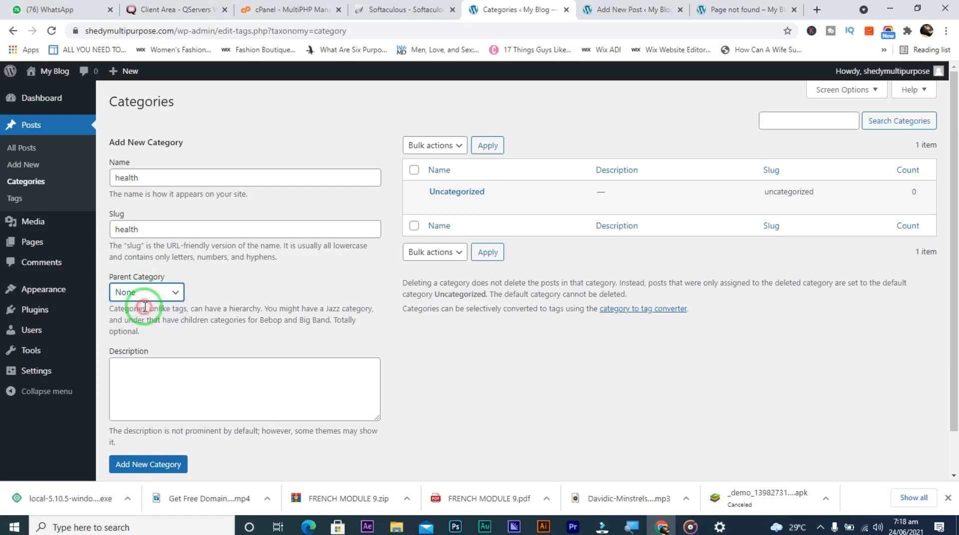
mouse_move(441, 218)
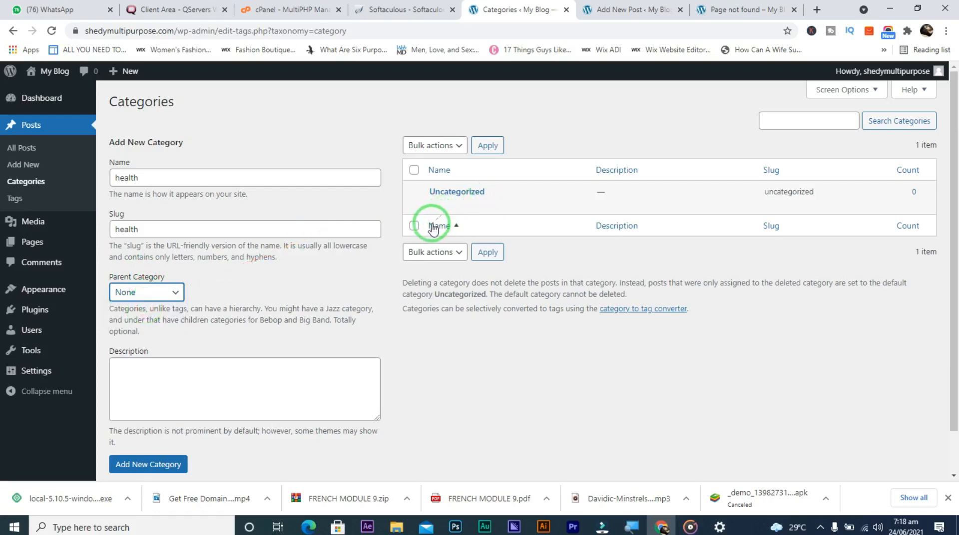
click(151, 469)
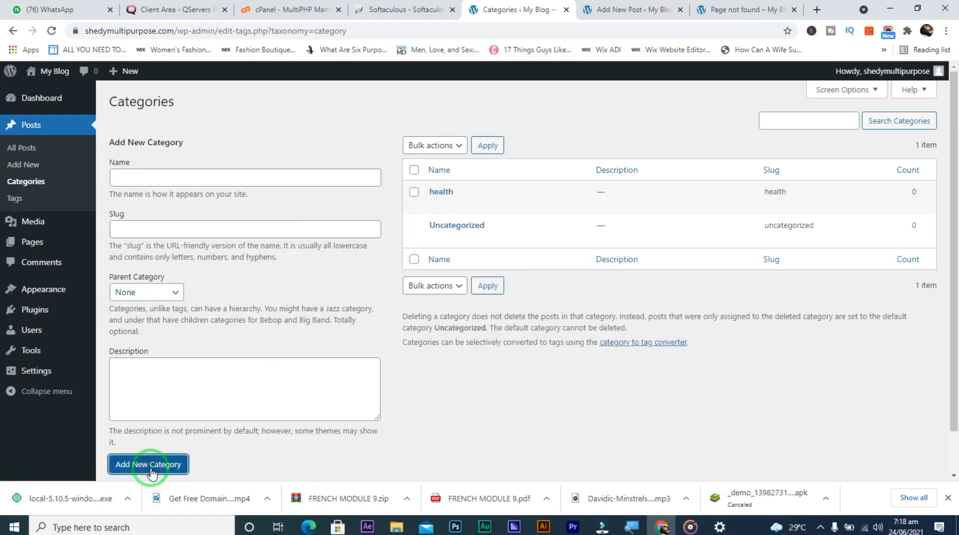
Add a 'sport' category, slug 'sport', with the pasted Lorem Ipsum passage as its description
mouse_move(467, 189)
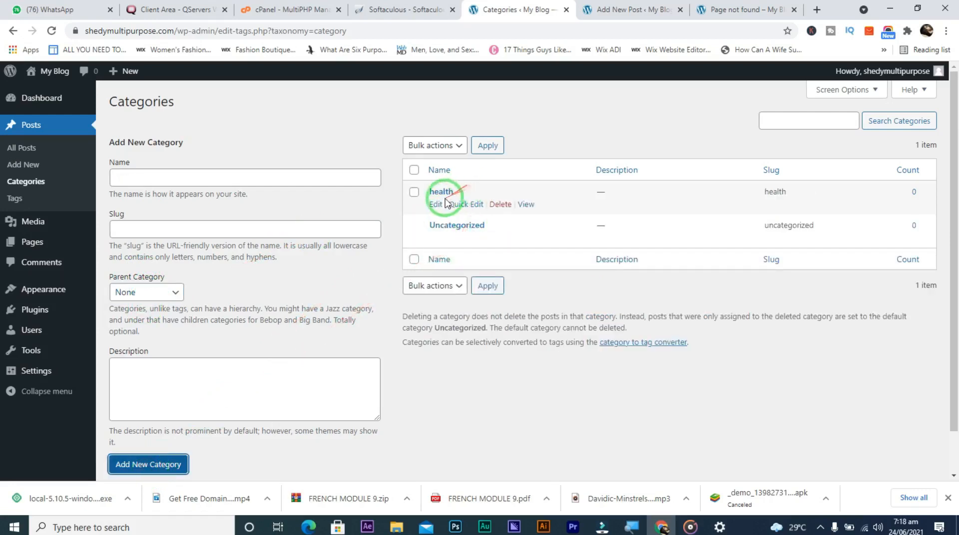
mouse_move(432, 227)
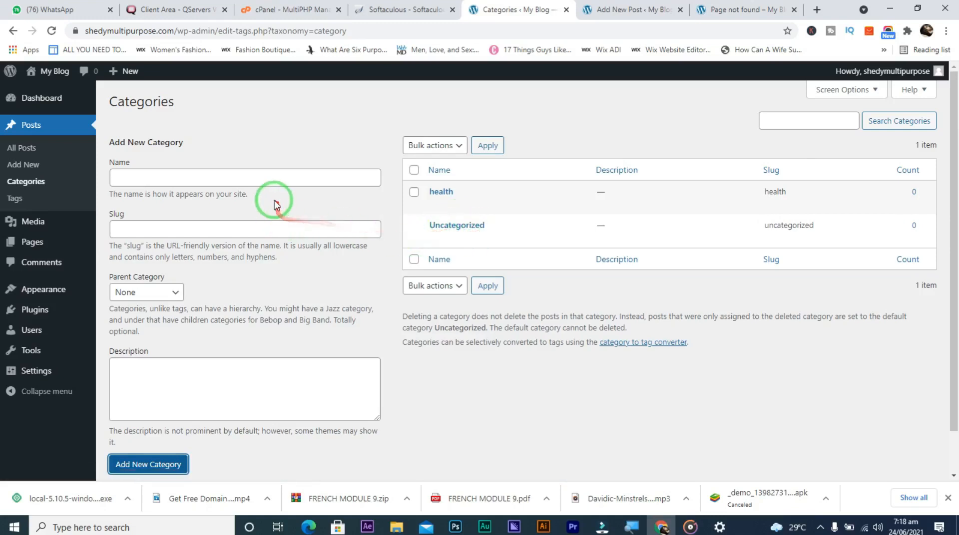
click(262, 176)
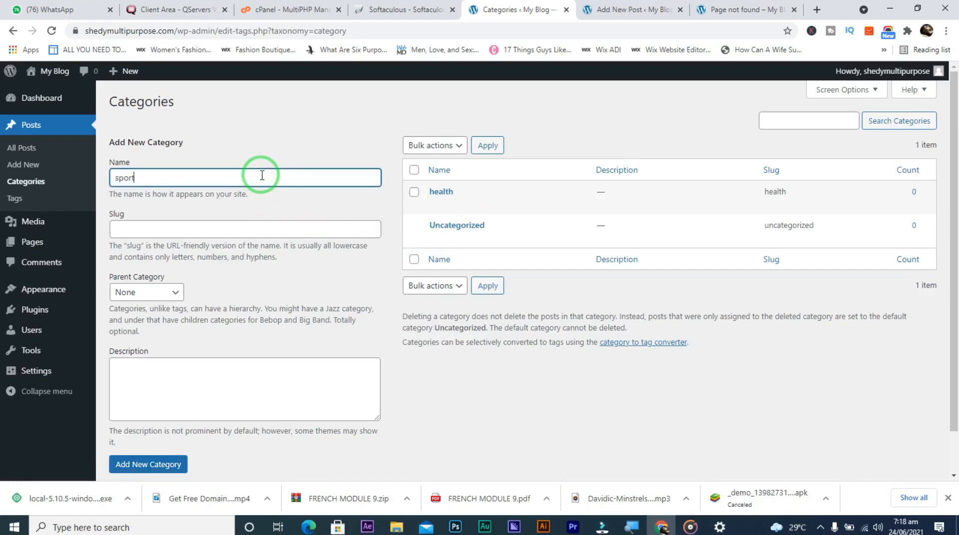
click(231, 227)
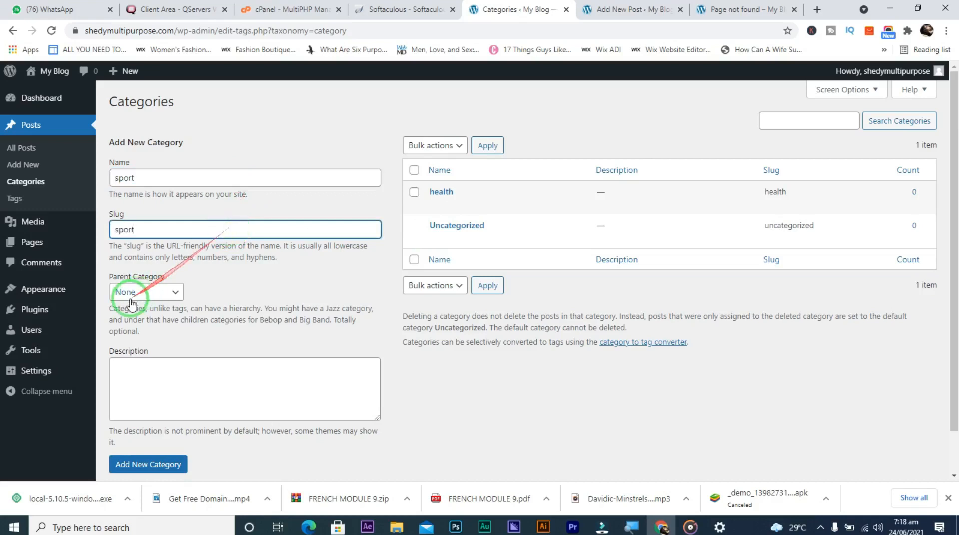
click(162, 383)
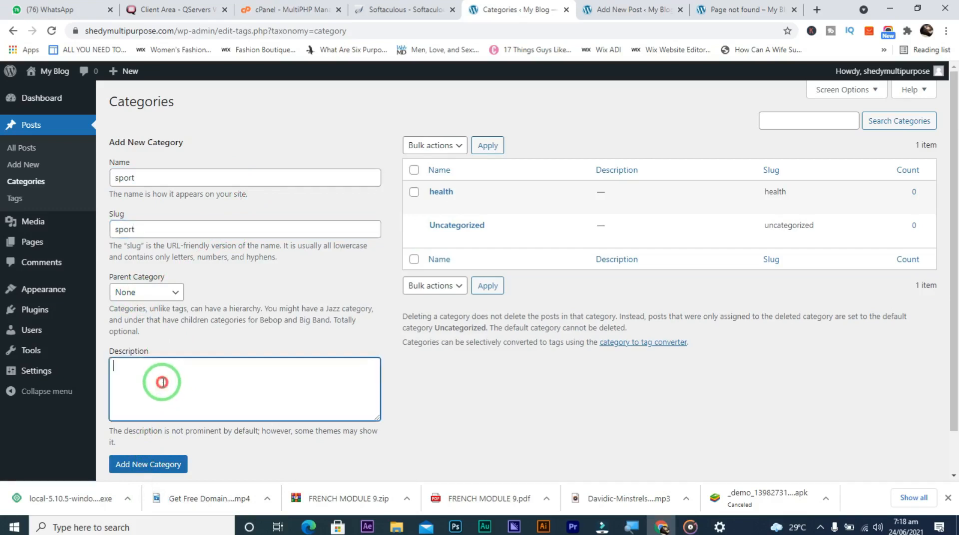
key(ctrl+v)
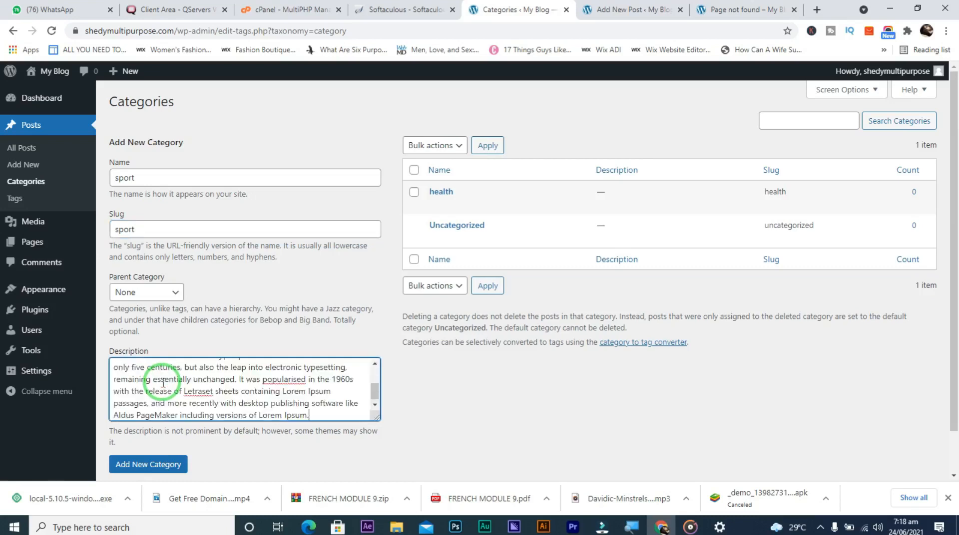
click(117, 469)
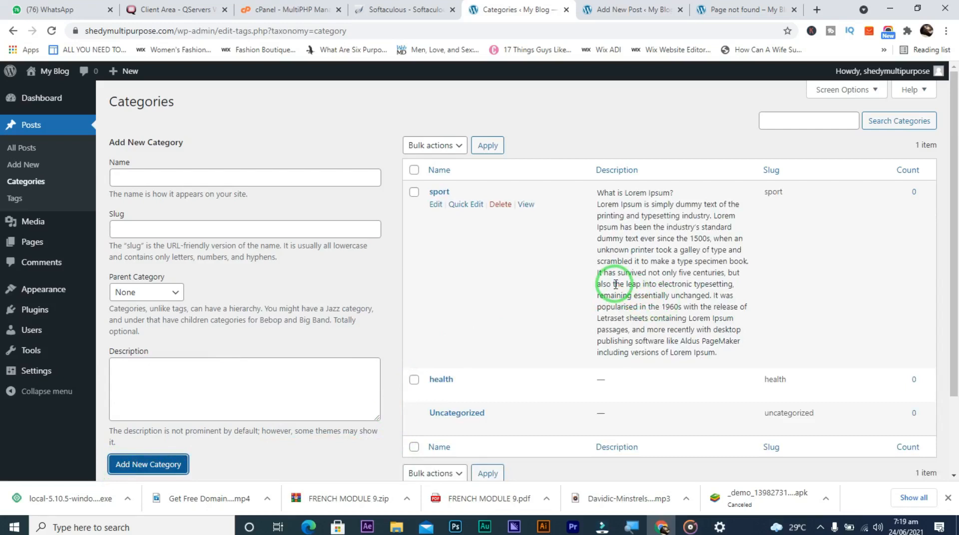
Create a new post titled 'lorem ipsum' with the What is Lorem Ipsum? text pasted as its body
click(35, 168)
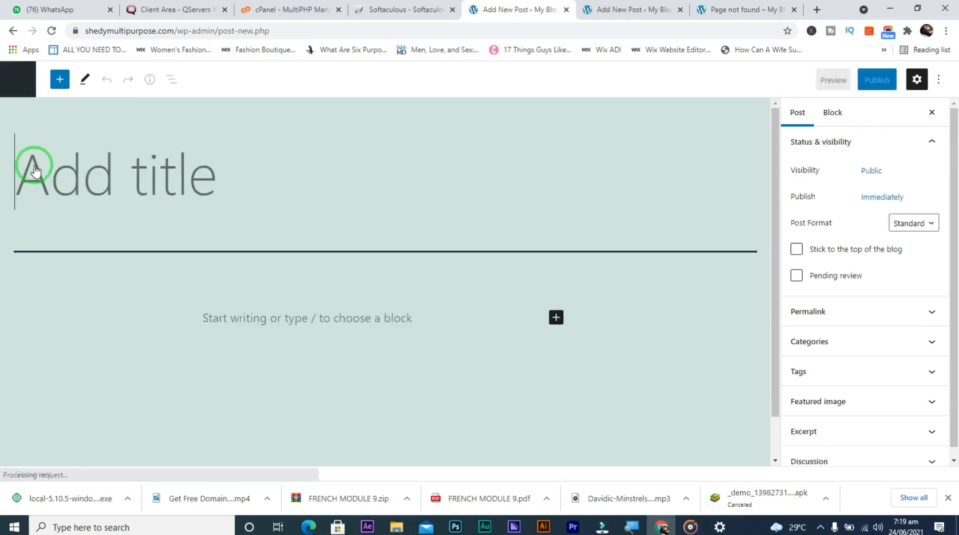
text(lo)
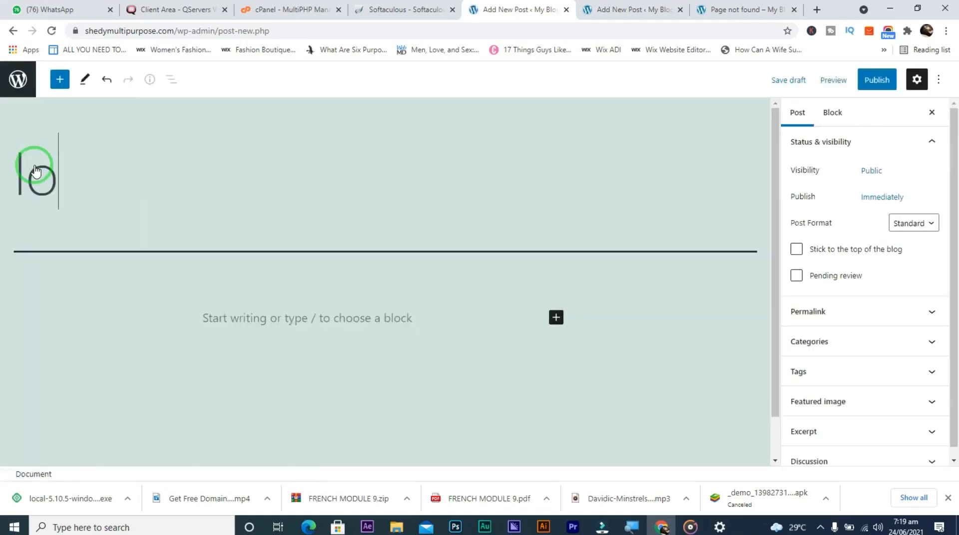
text(rem ipsum)
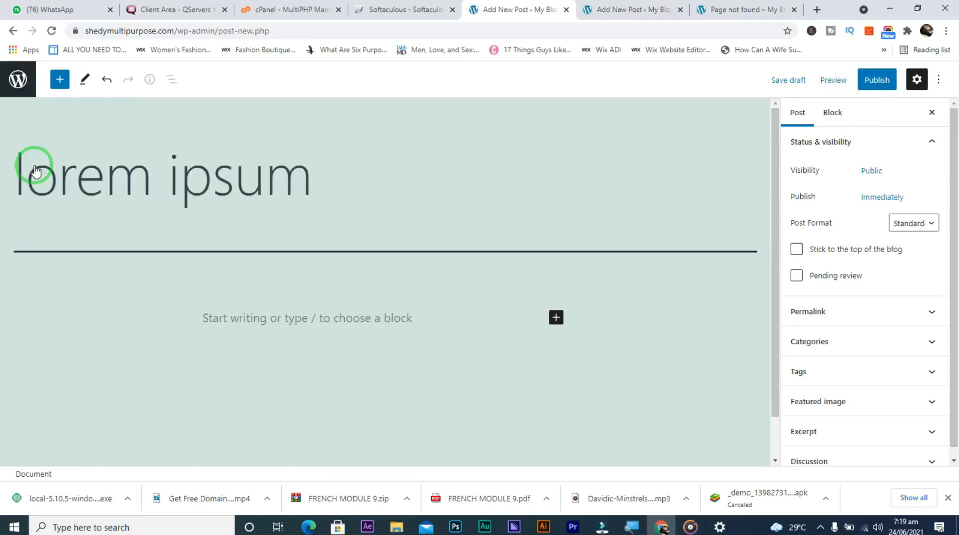
click(203, 317)
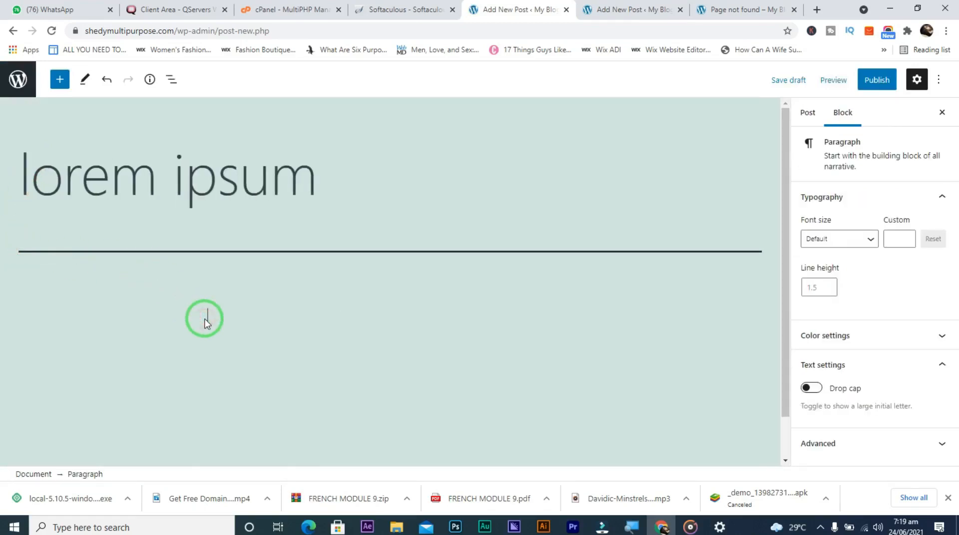
key(ctrl+v)
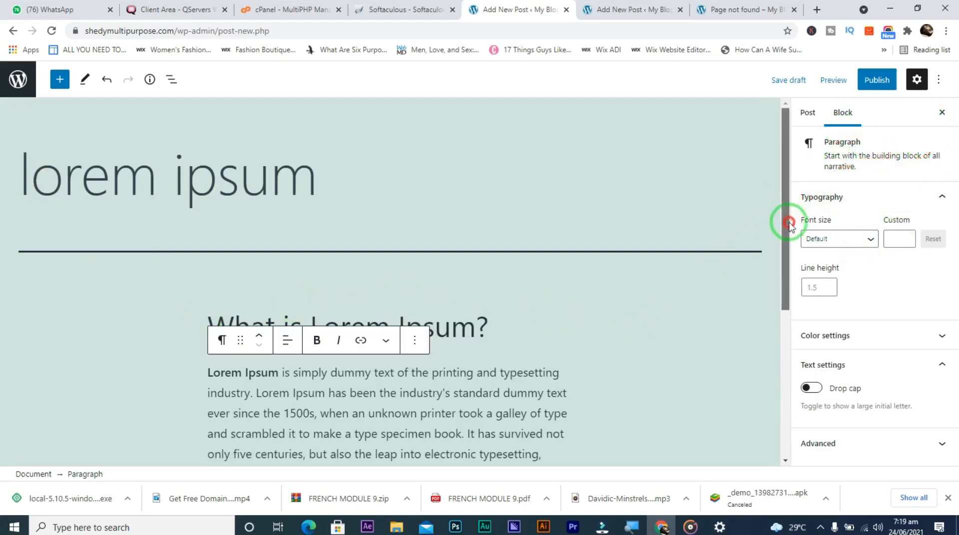
scroll(792, 294, down, 3)
drag(794, 299, 790, 149)
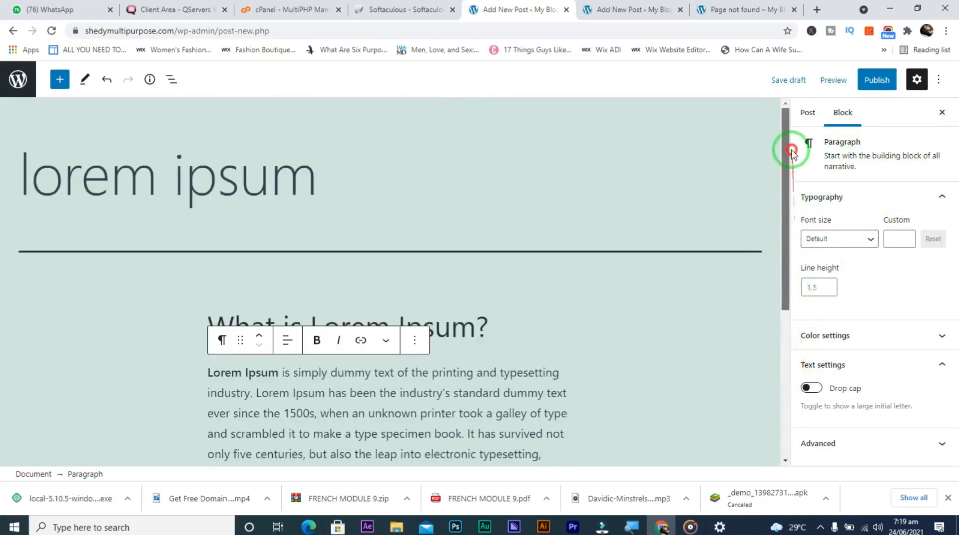
click(878, 80)
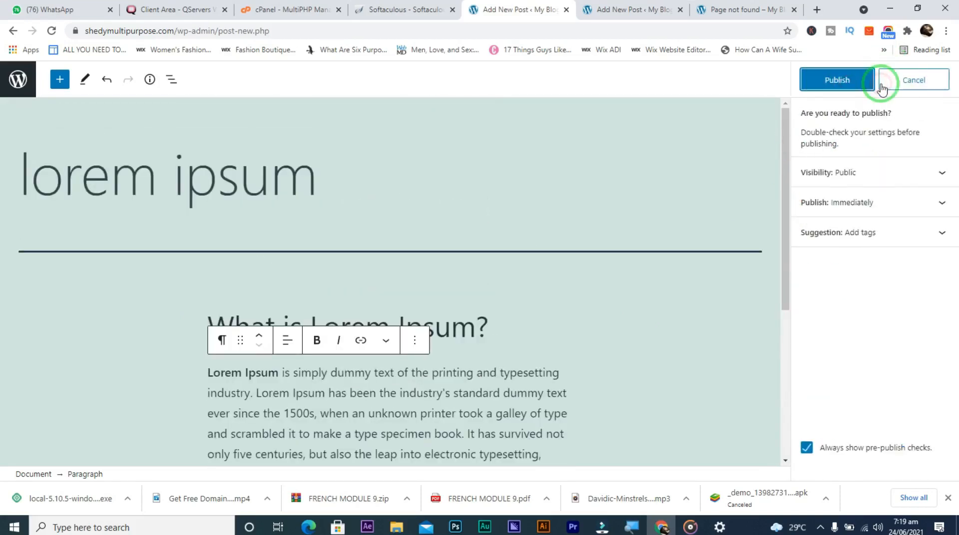
click(894, 82)
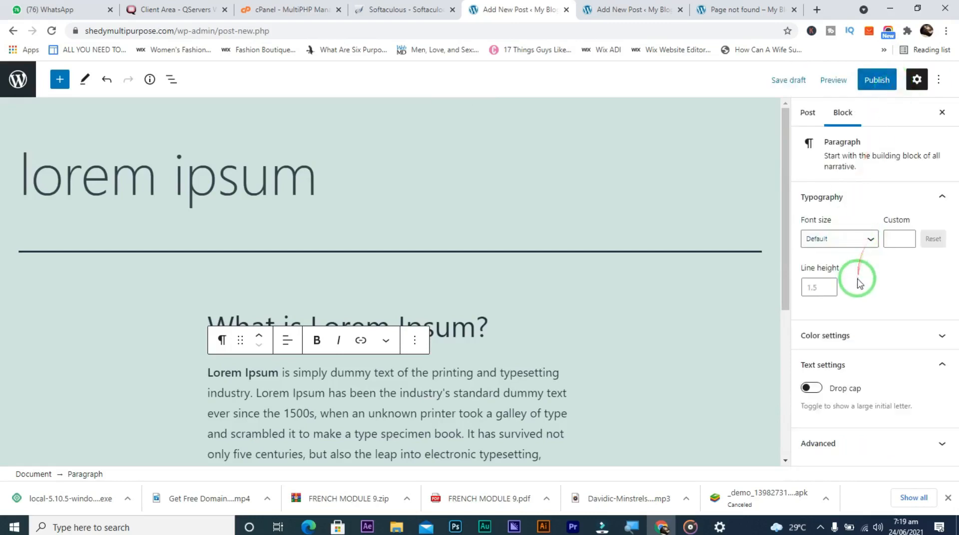
click(940, 445)
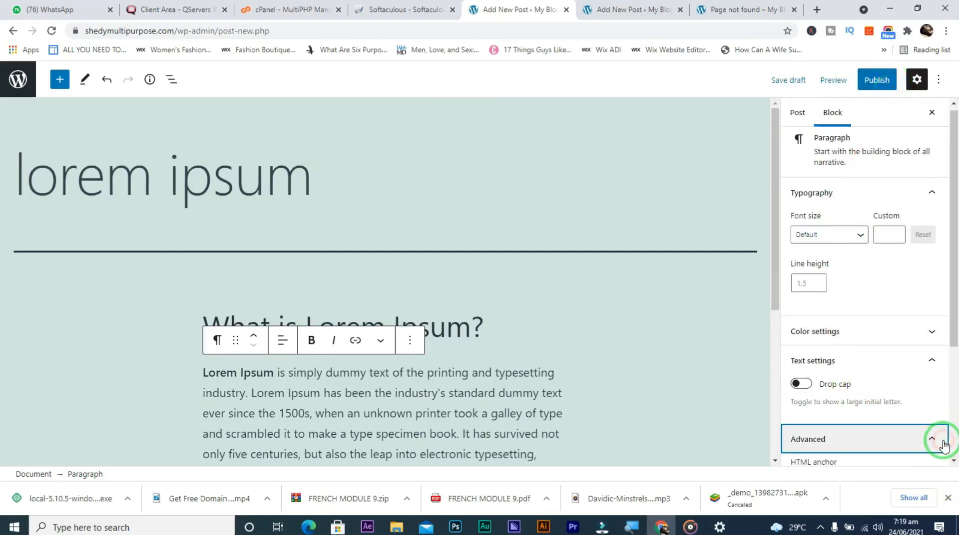
drag(948, 331, 933, 304)
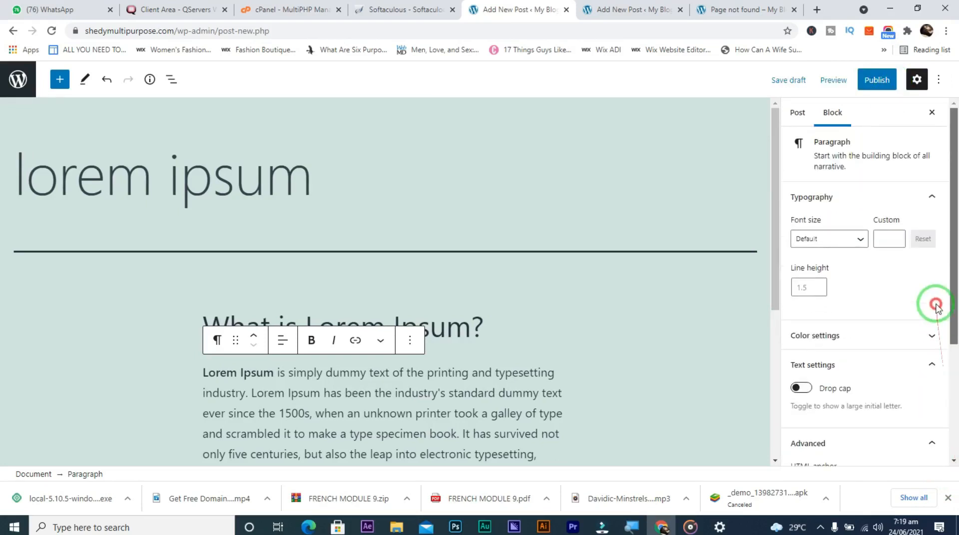
Tick the health checkbox in the post's Categories panel
click(799, 119)
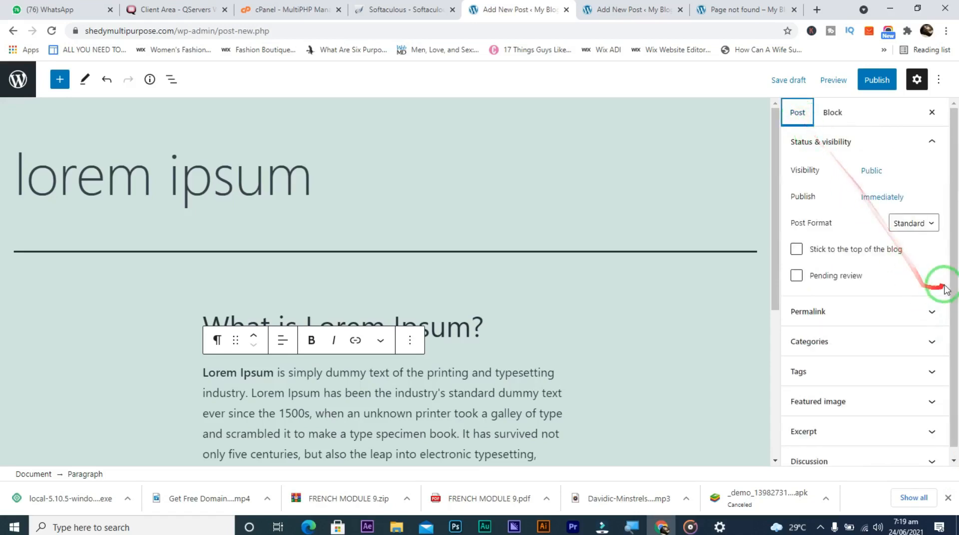
drag(956, 275, 954, 374)
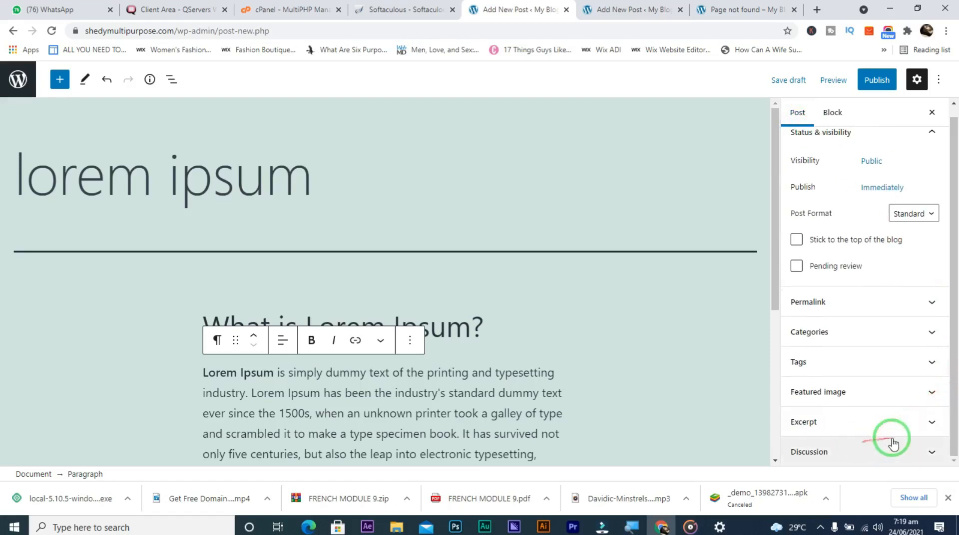
click(918, 334)
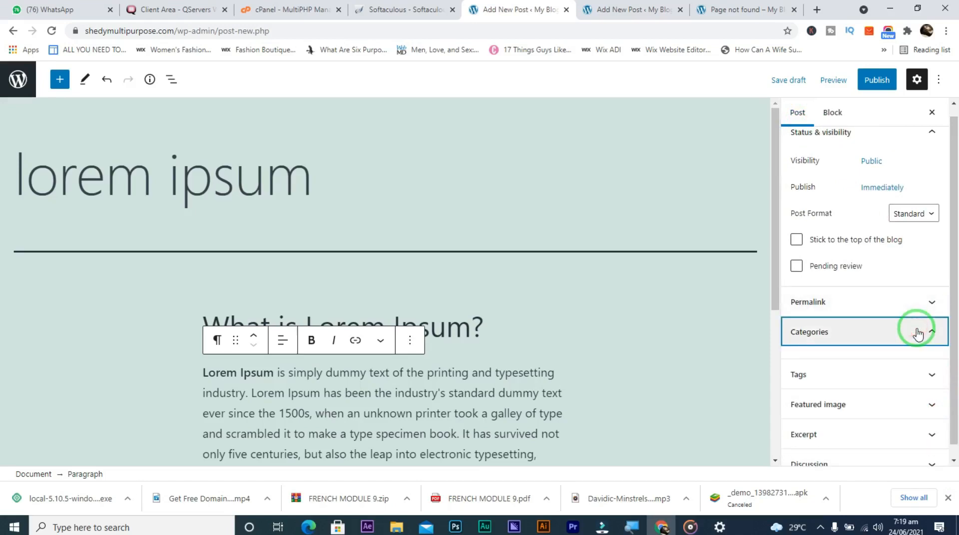
click(935, 333)
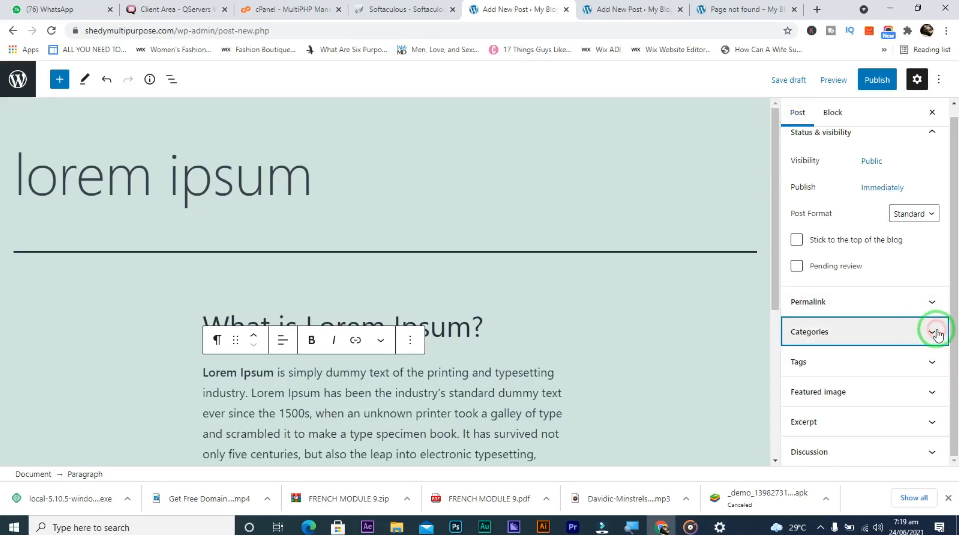
click(936, 333)
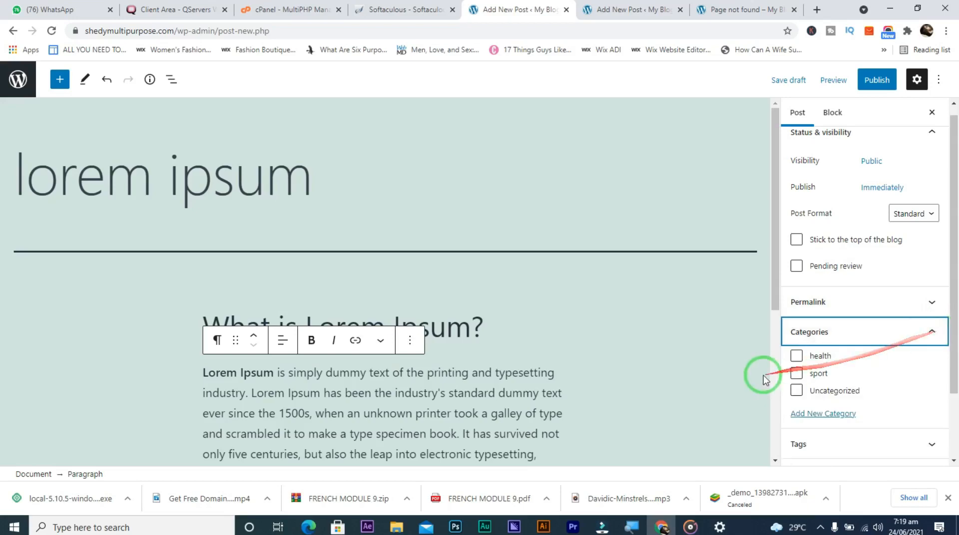
click(797, 356)
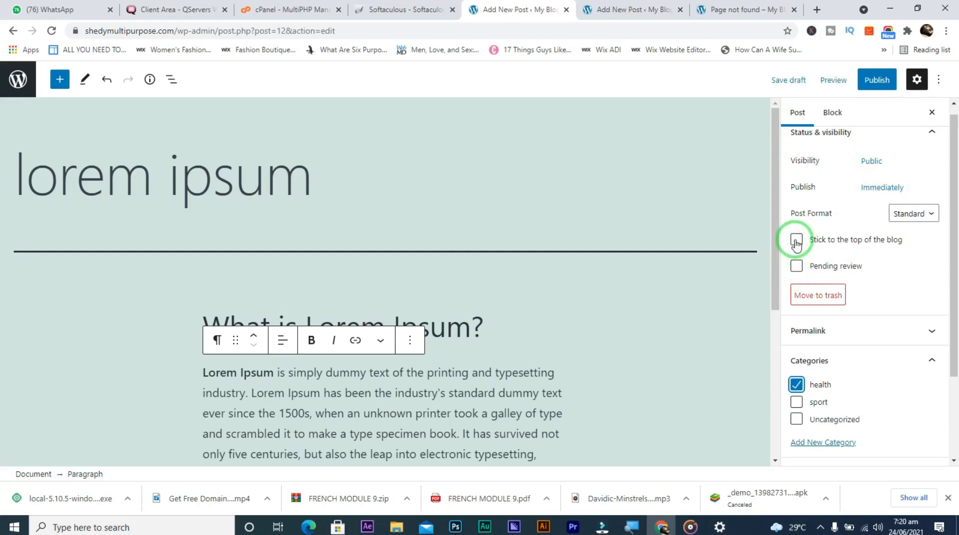
Change the lorem ipsum post's format from Standard to Video
click(907, 216)
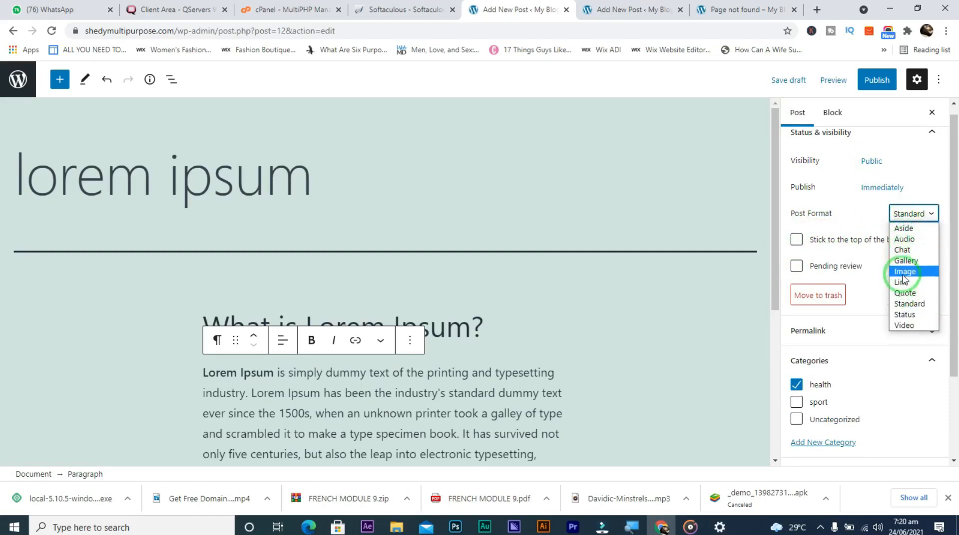
click(900, 304)
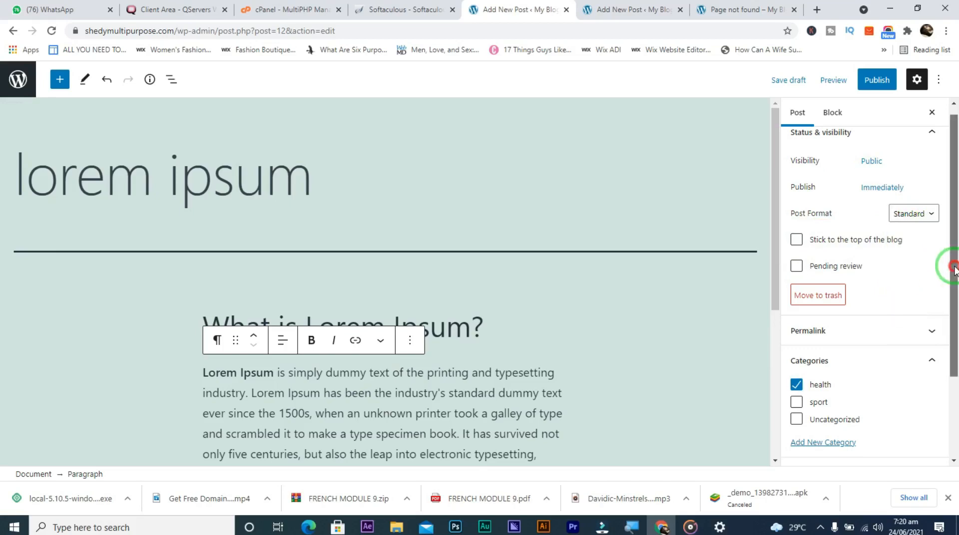
mouse_move(954, 270)
mouse_down()
mouse_move(954, 316)
mouse_move(955, 275)
mouse_up()
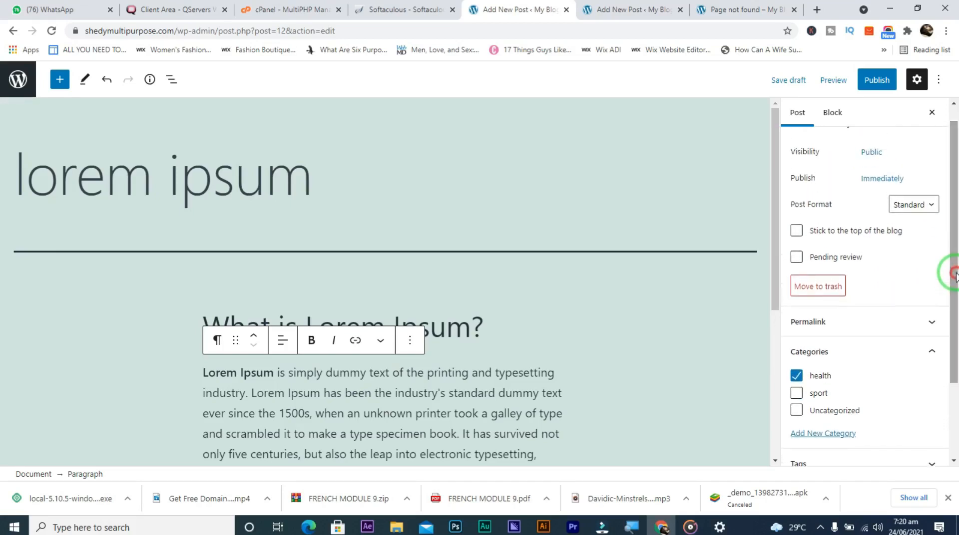
click(925, 205)
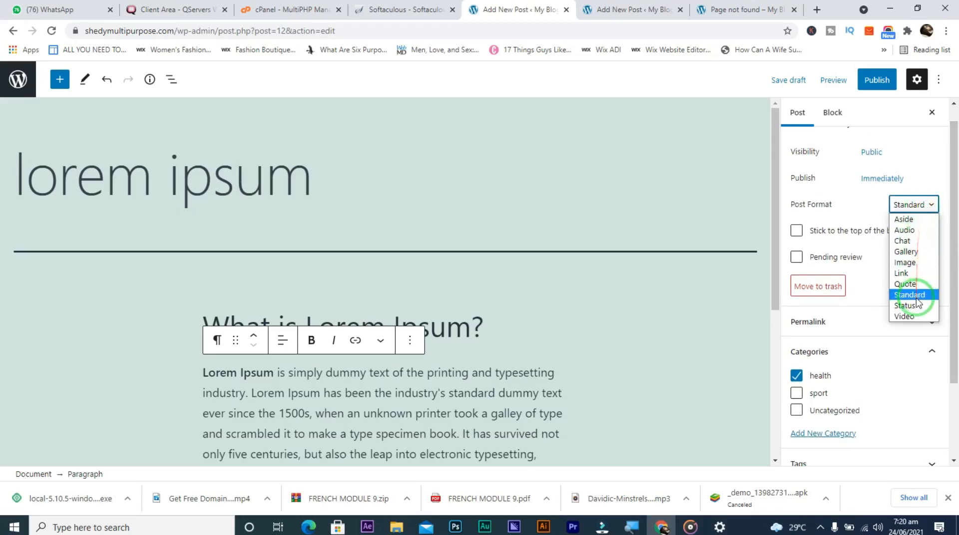
click(915, 317)
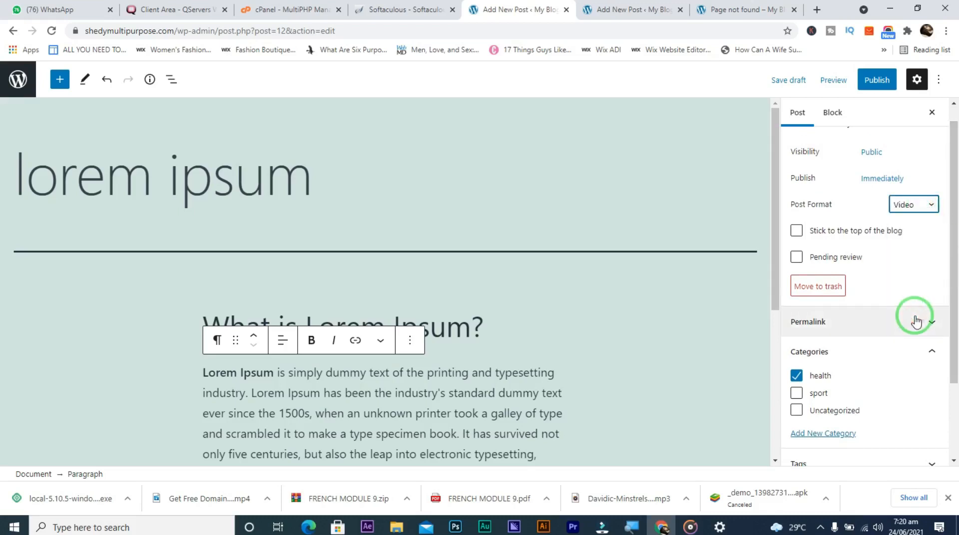
drag(955, 248, 951, 412)
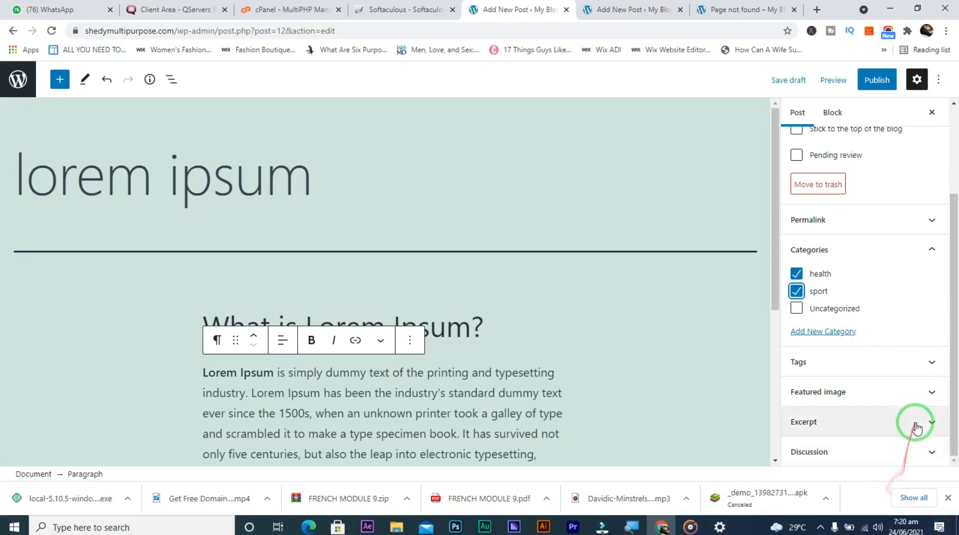
Leave tags empty and launch Set featured image from the Featured image panel
click(932, 363)
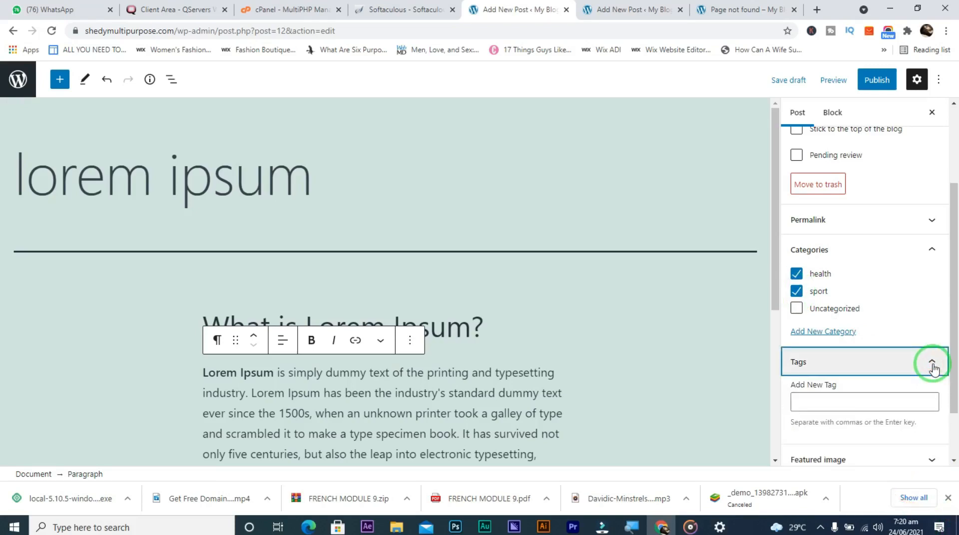
click(932, 364)
click(933, 367)
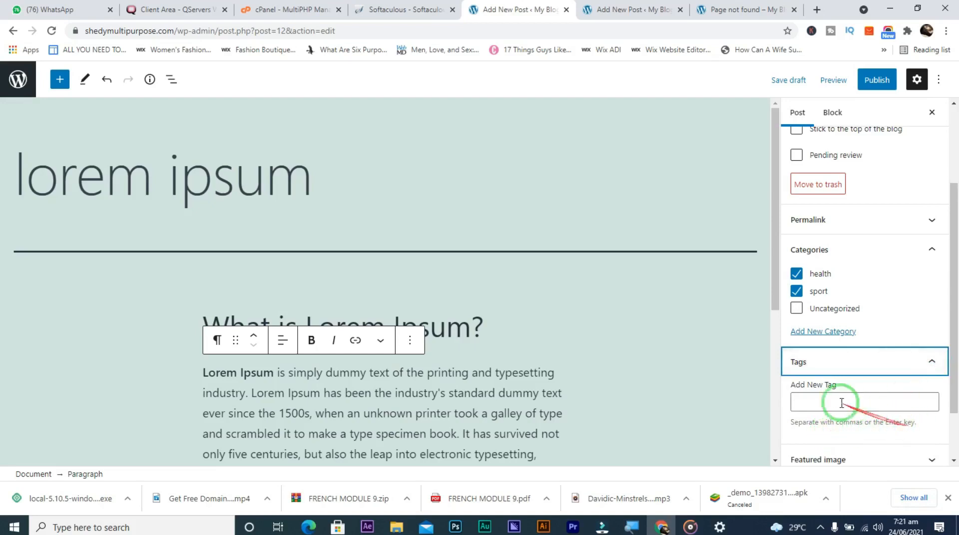
click(932, 363)
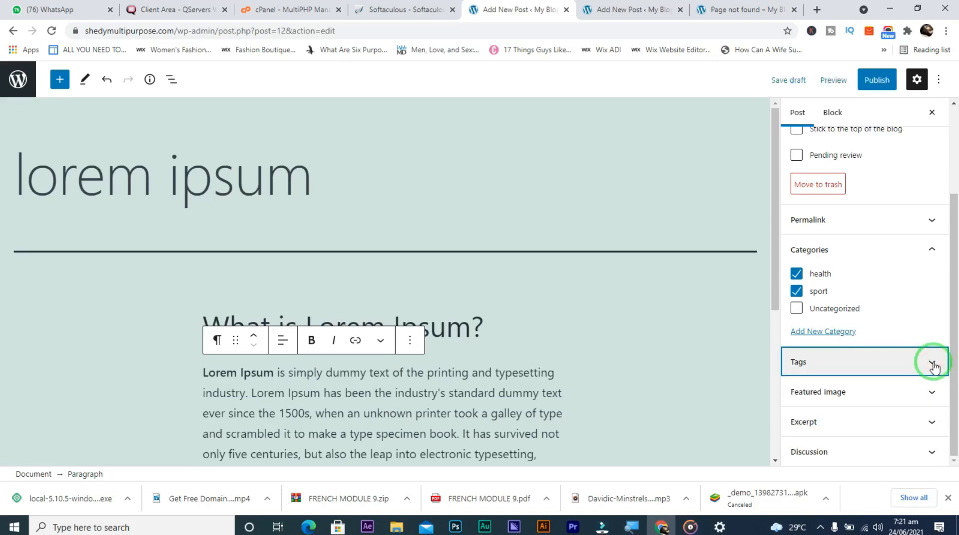
drag(953, 355, 956, 400)
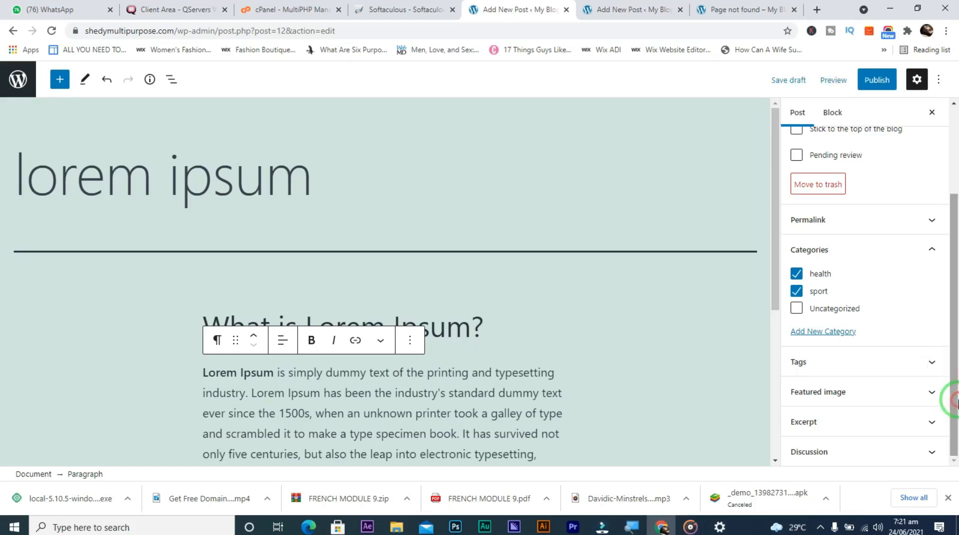
click(932, 393)
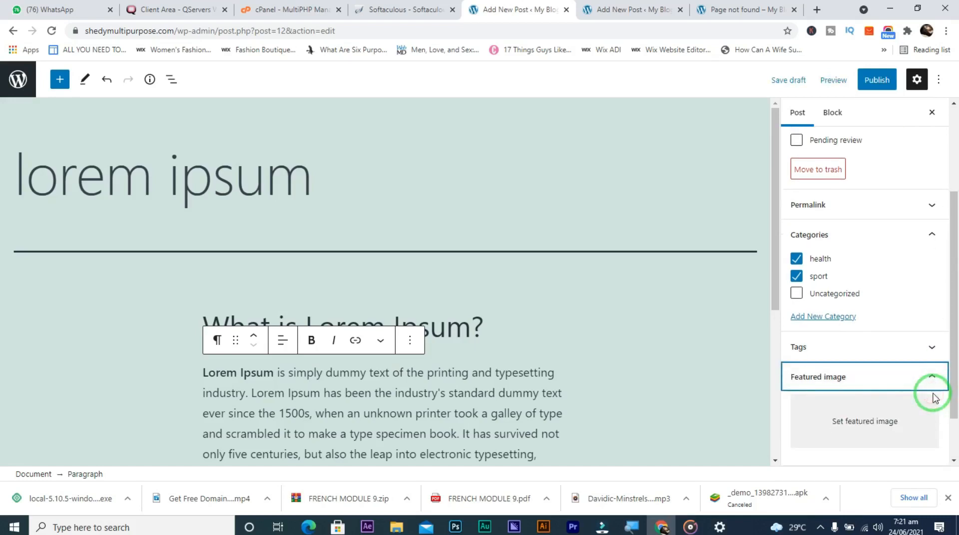
click(877, 426)
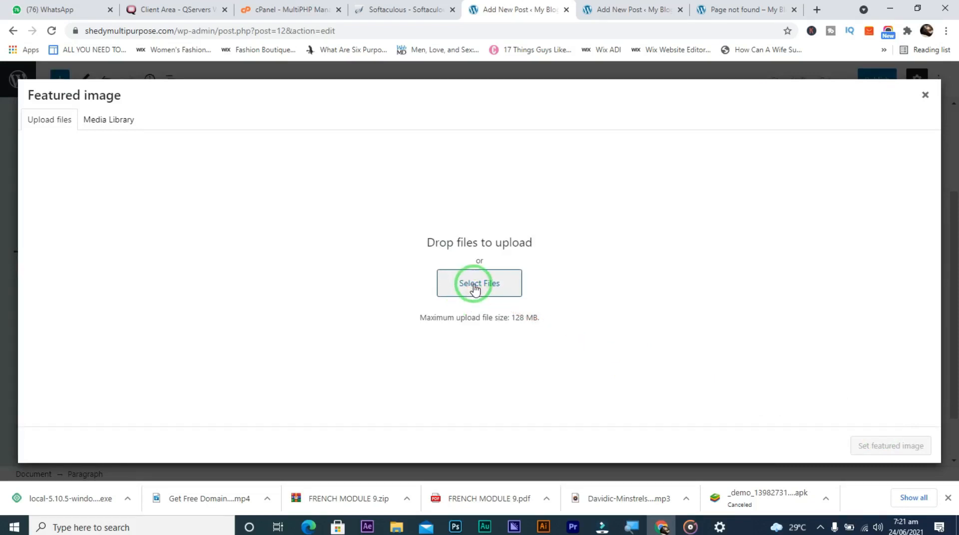
Load shedyhealthblog.ml in a new Chrome tab, scroll it, then return to the post editor
click(814, 11)
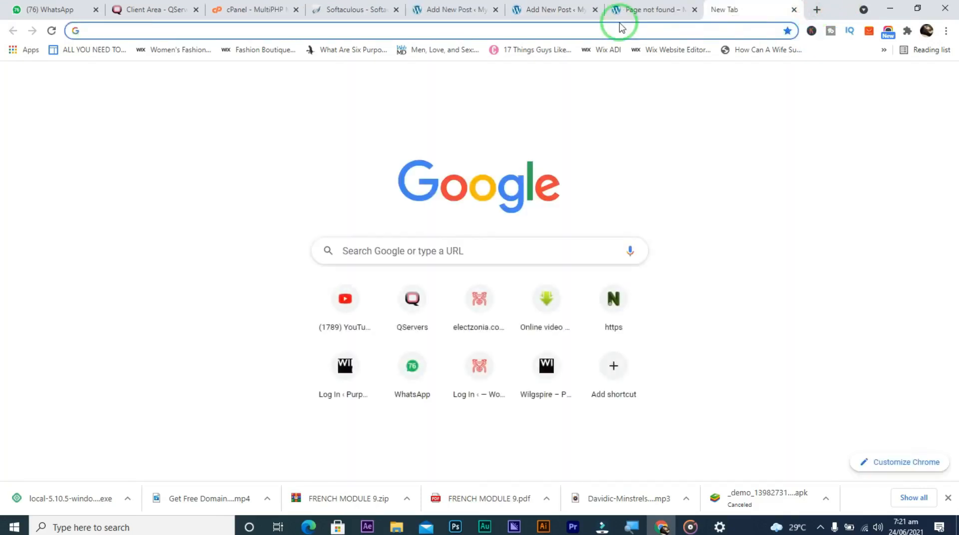
text(sh)
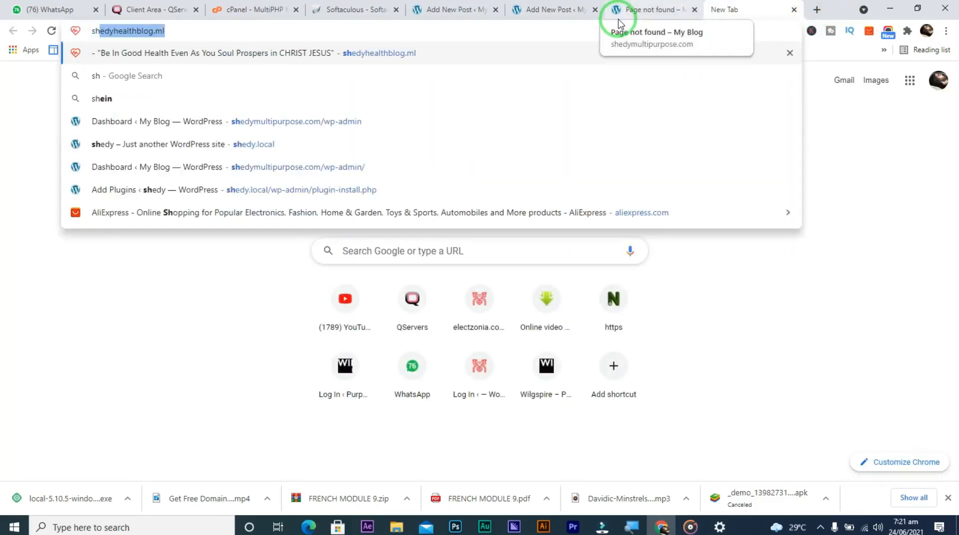
key(Return)
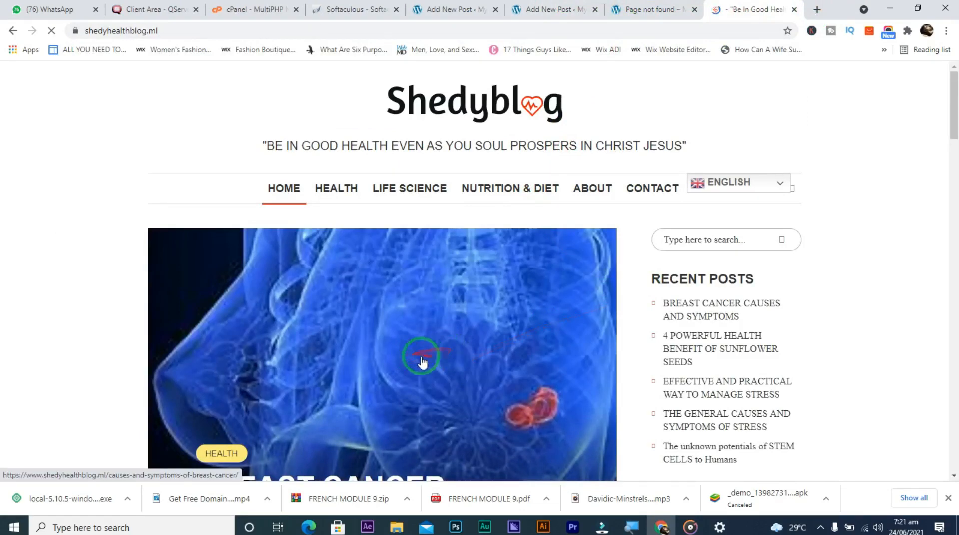
drag(954, 109, 955, 159)
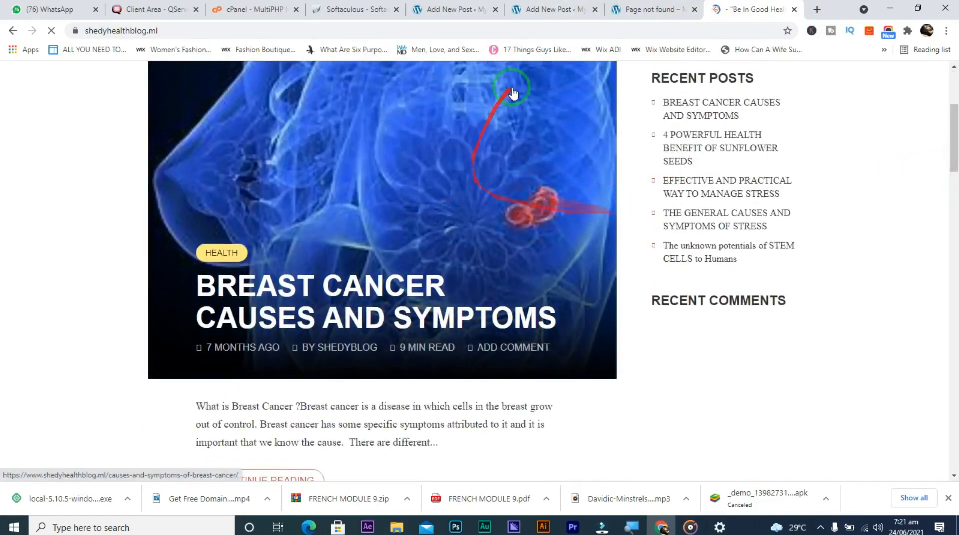
click(536, 8)
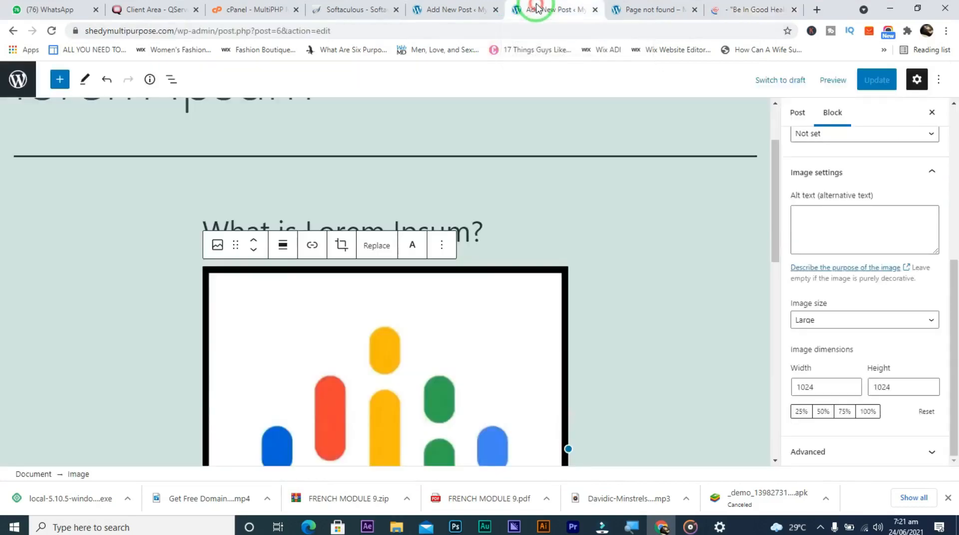
Upload 'audio mack' from Downloads through the lorem ipsum post's Featured image modal
click(443, 8)
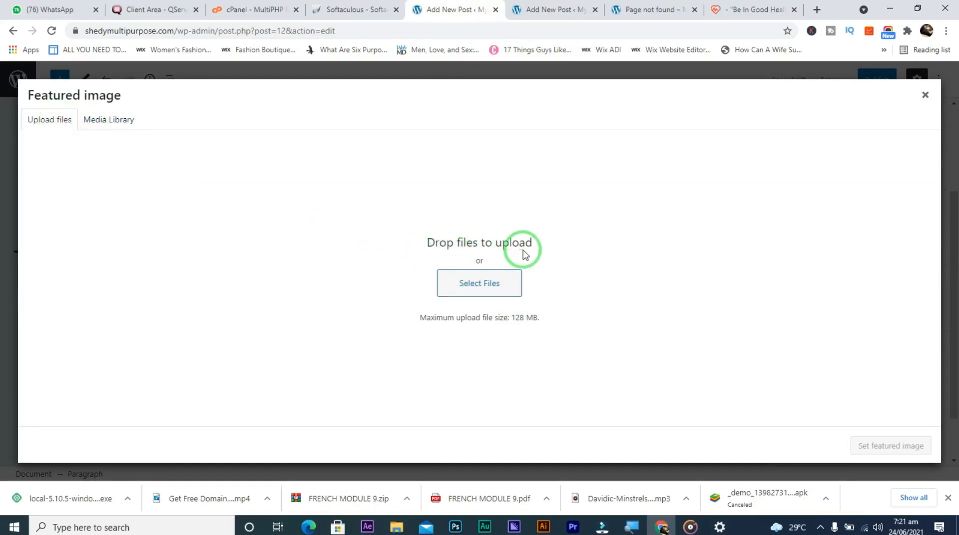
click(480, 287)
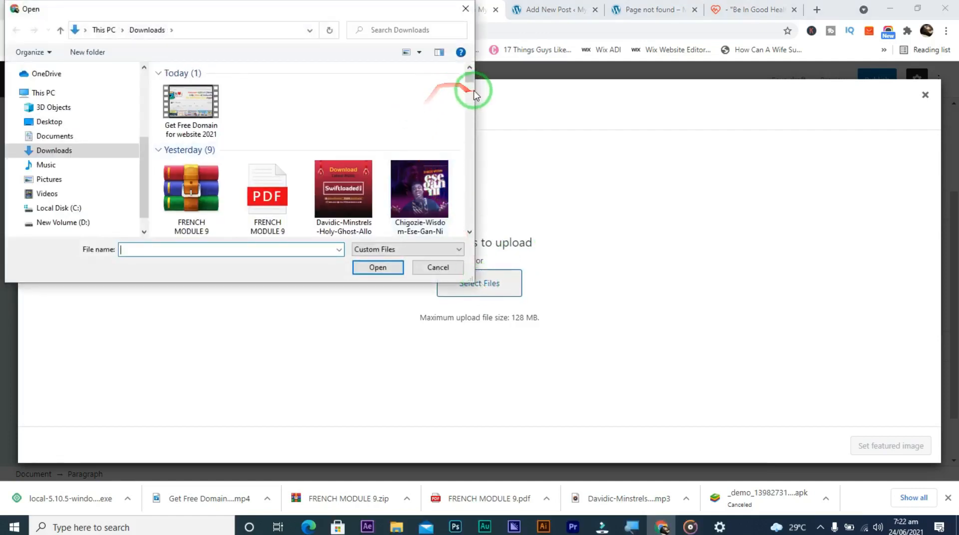
mouse_move(468, 78)
mouse_down()
mouse_move(472, 107)
mouse_move(466, 95)
mouse_up()
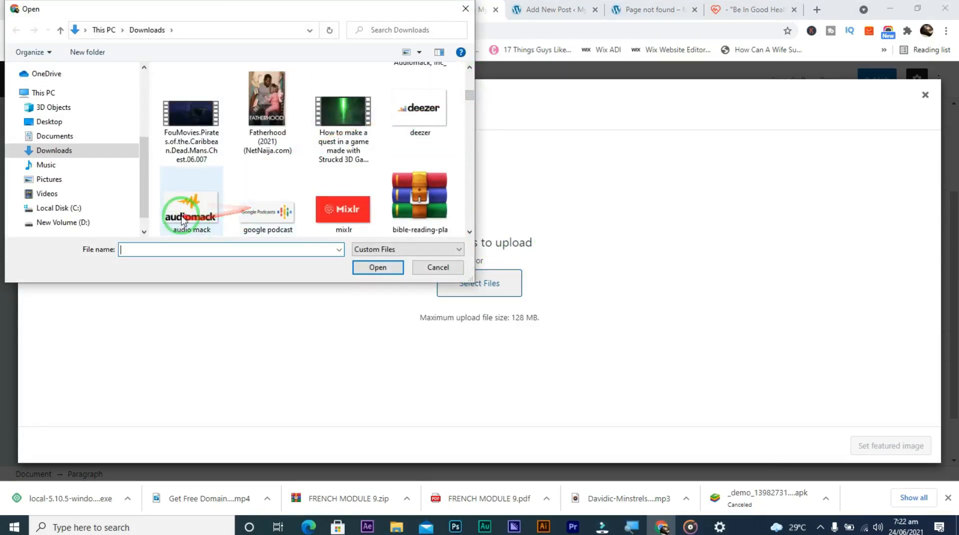
click(170, 205)
click(378, 272)
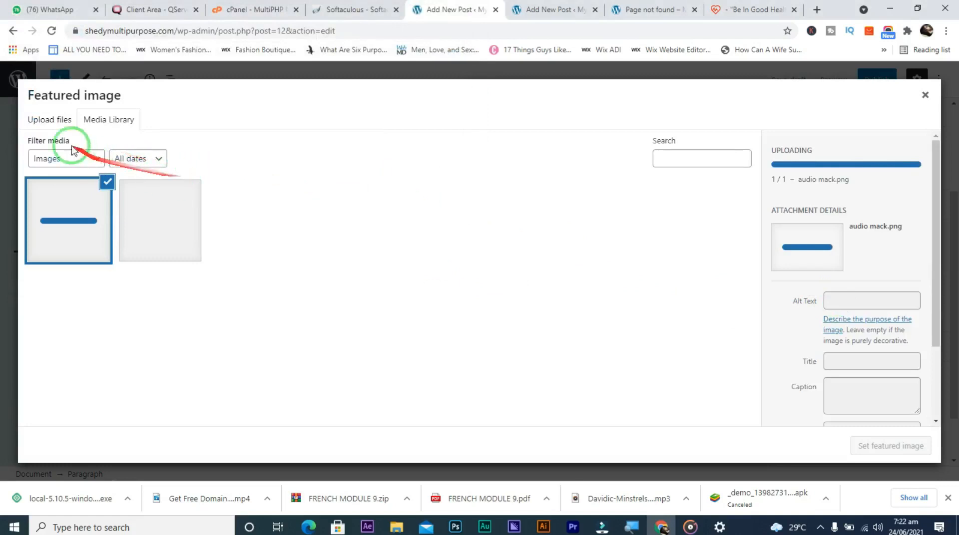
Select the uploaded audio mack image in the Media Library and set it as featured image
click(58, 121)
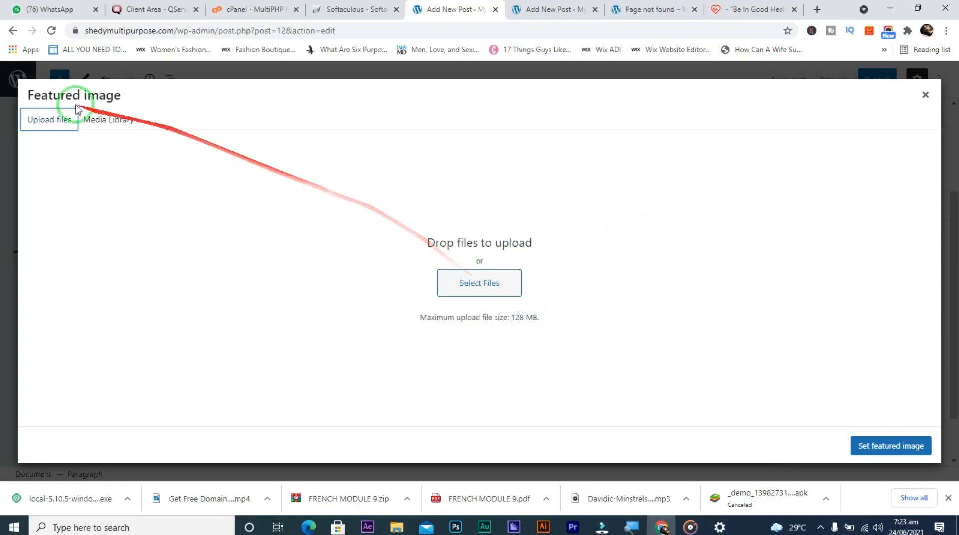
click(100, 120)
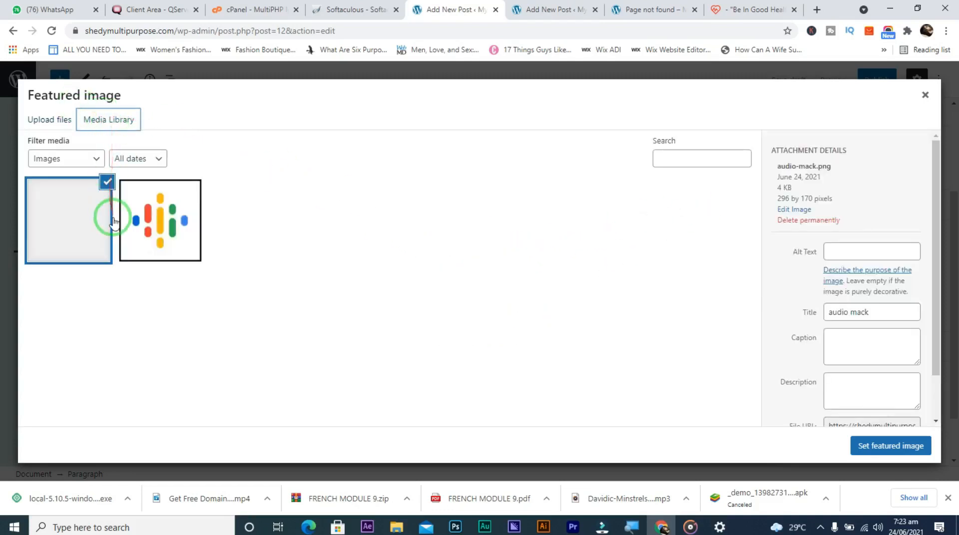
click(131, 225)
click(73, 223)
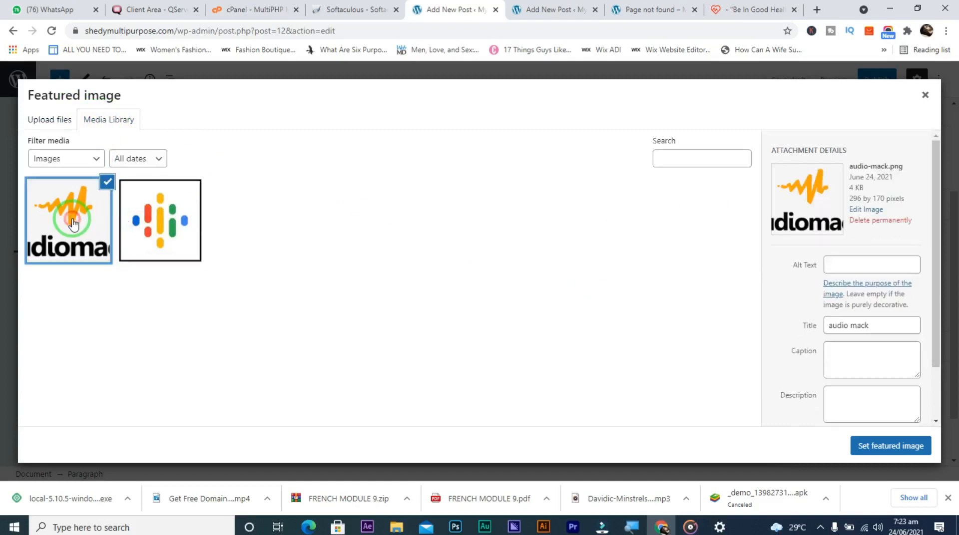
click(868, 452)
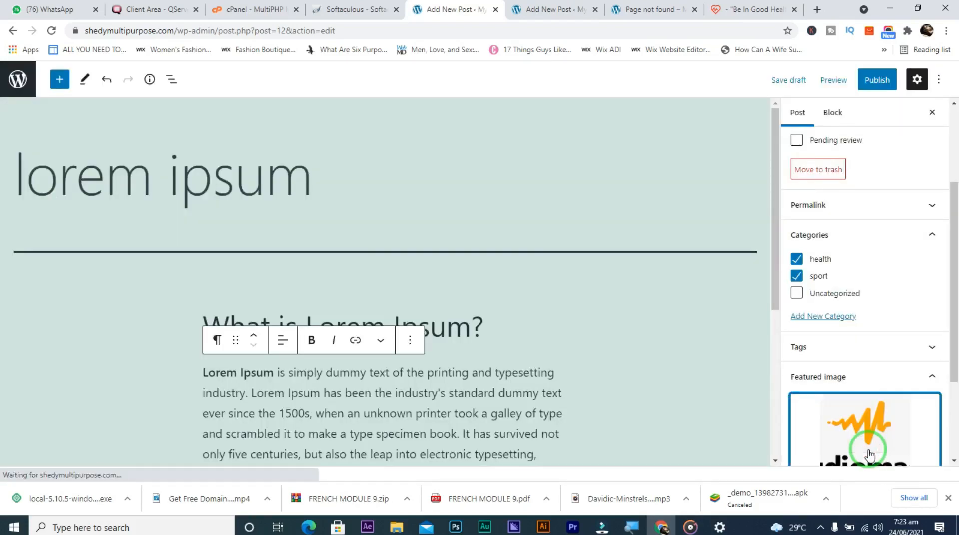
Expand Excerpt, read the manual excerpts help article, then expand Discussion back in the editor
drag(955, 367, 955, 517)
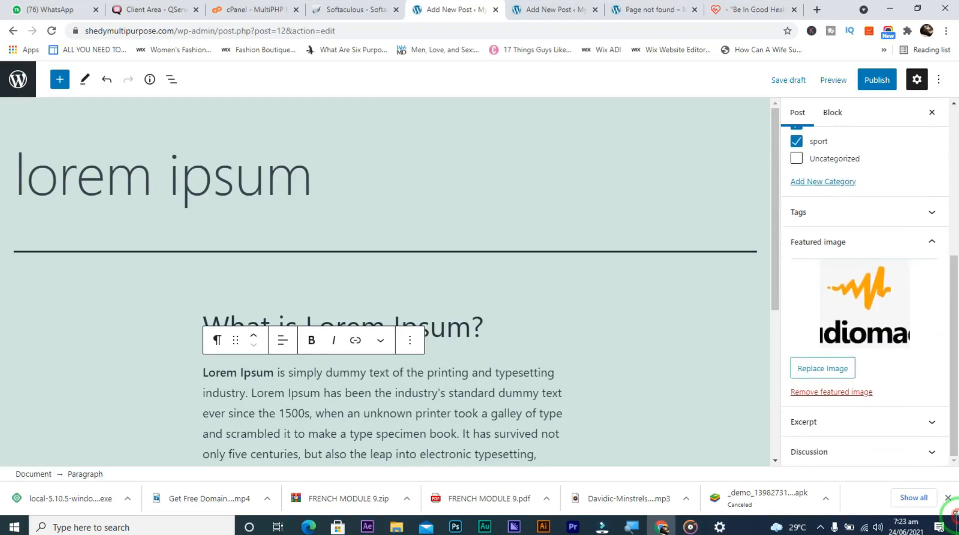
click(932, 422)
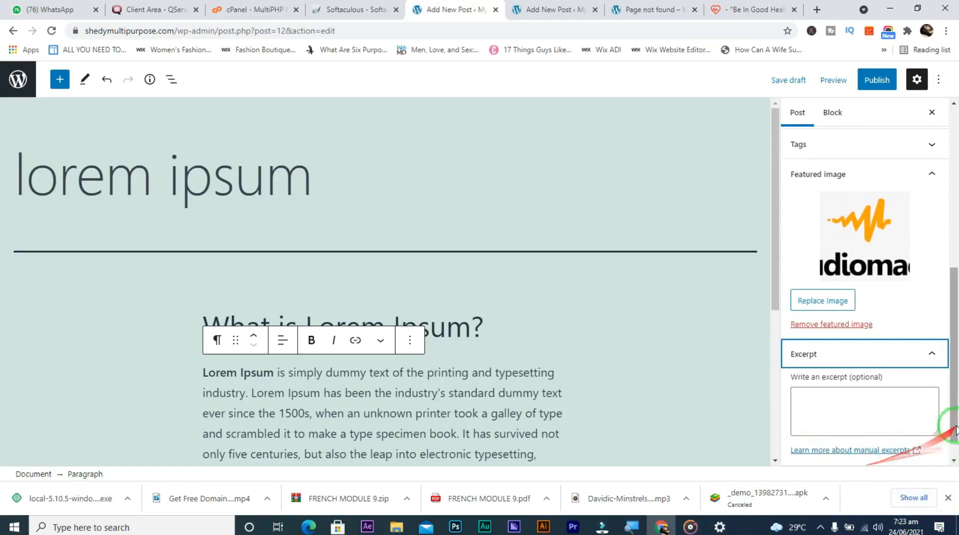
drag(954, 416, 954, 456)
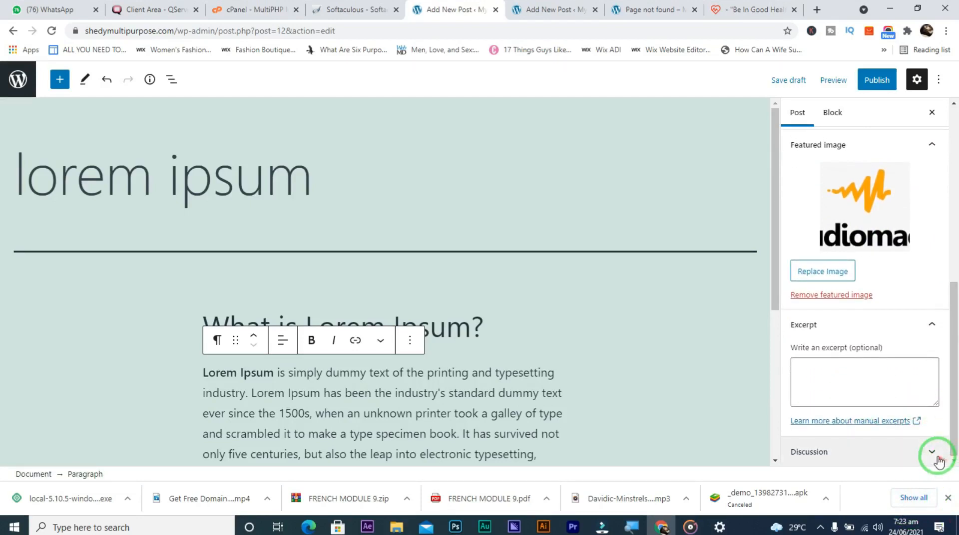
click(915, 422)
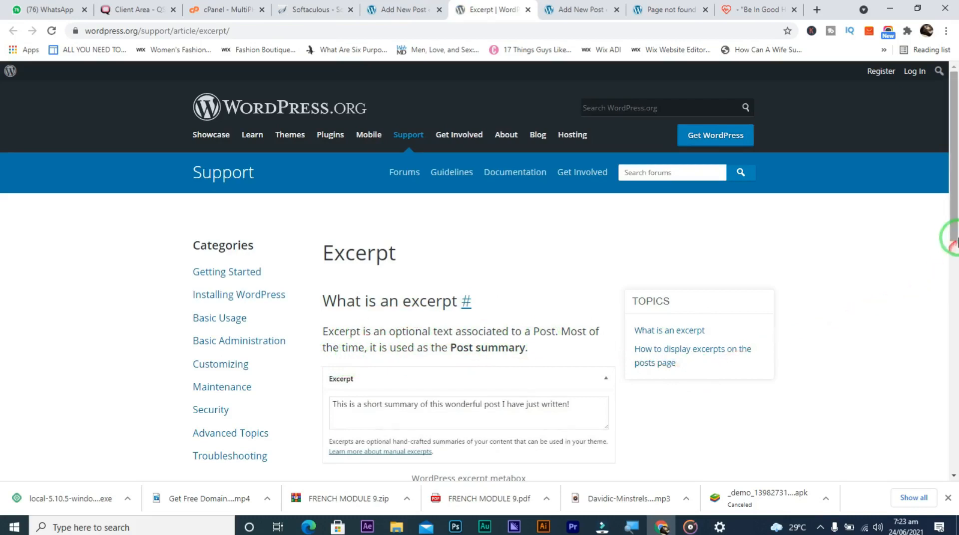
drag(955, 236, 954, 238)
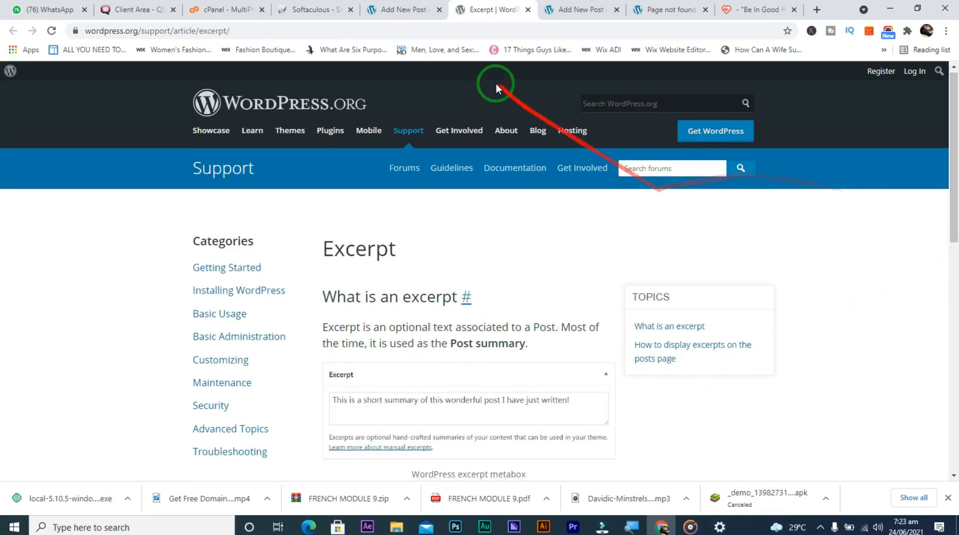
click(404, 10)
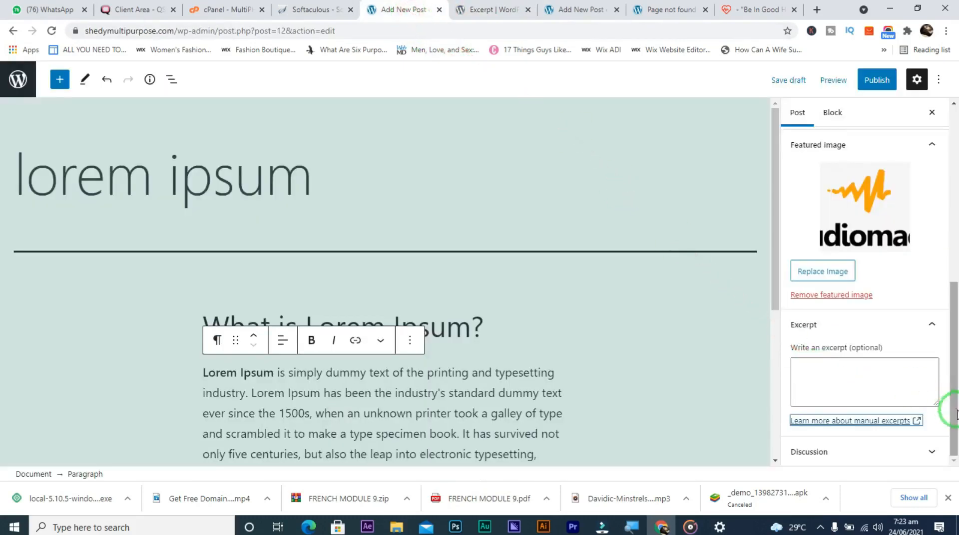
click(929, 455)
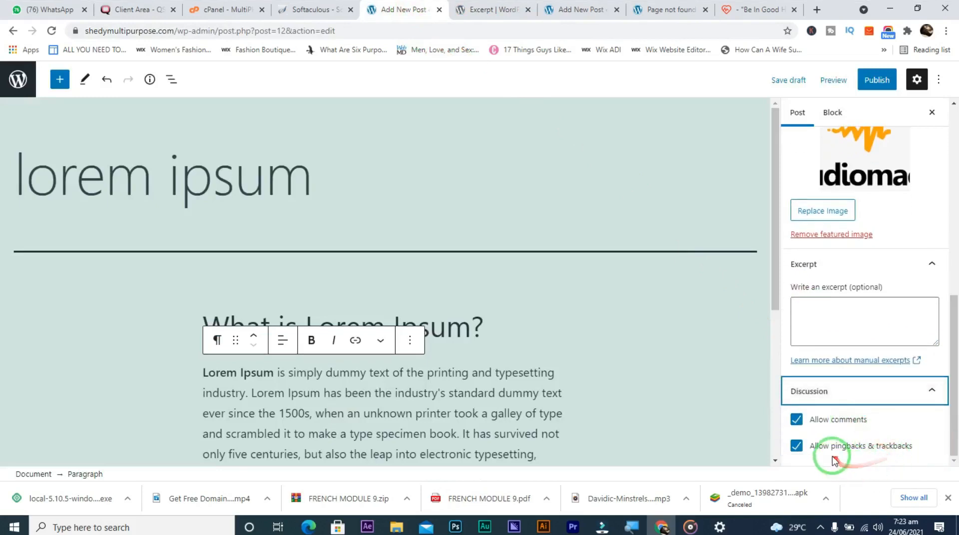
Publish the lorem ipsum post via the pre-publish panel and switch to its 'Nothing here' tab
click(932, 392)
scroll(937, 402, up, 6)
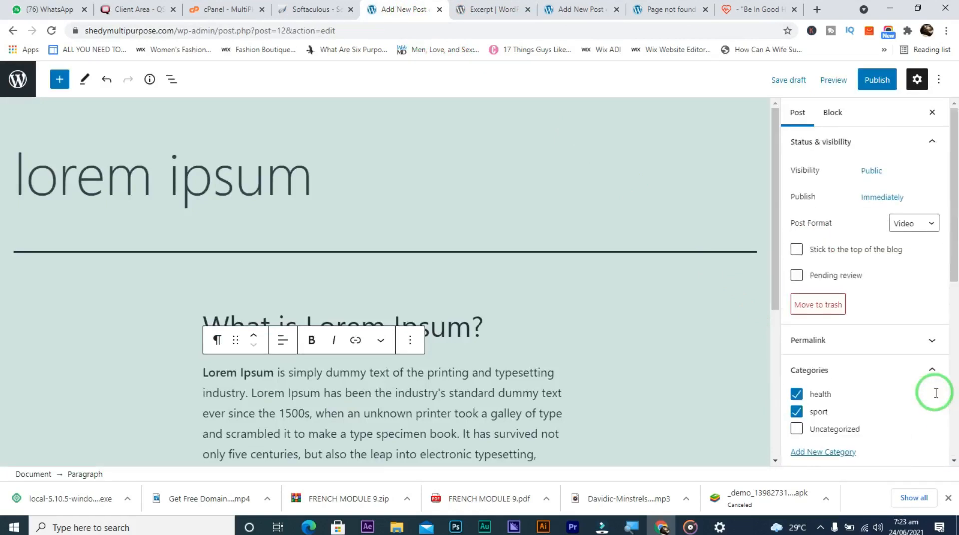
click(866, 88)
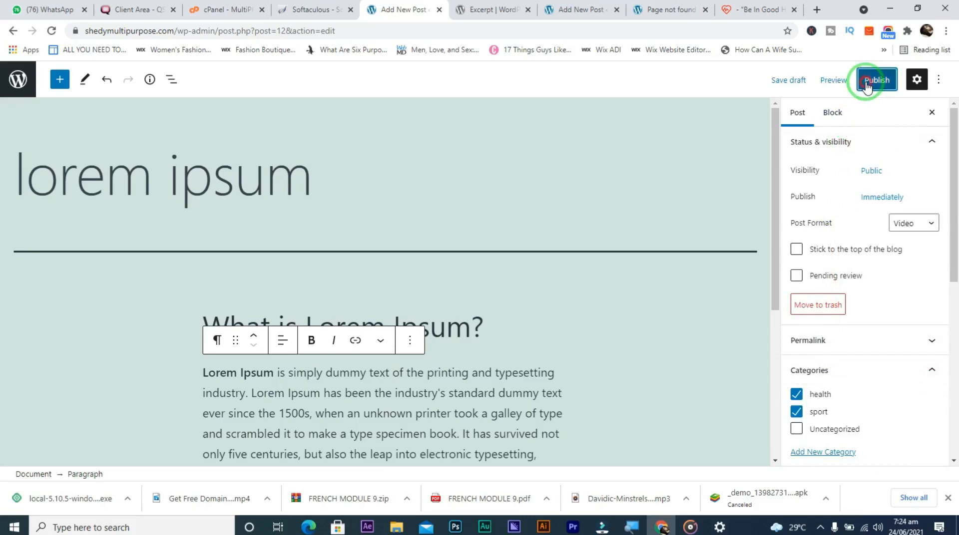
click(854, 86)
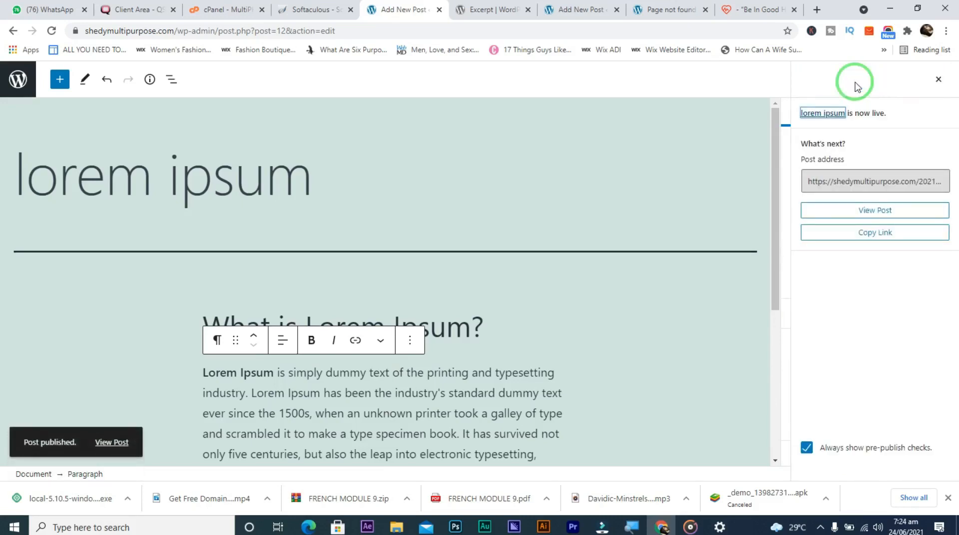
click(666, 14)
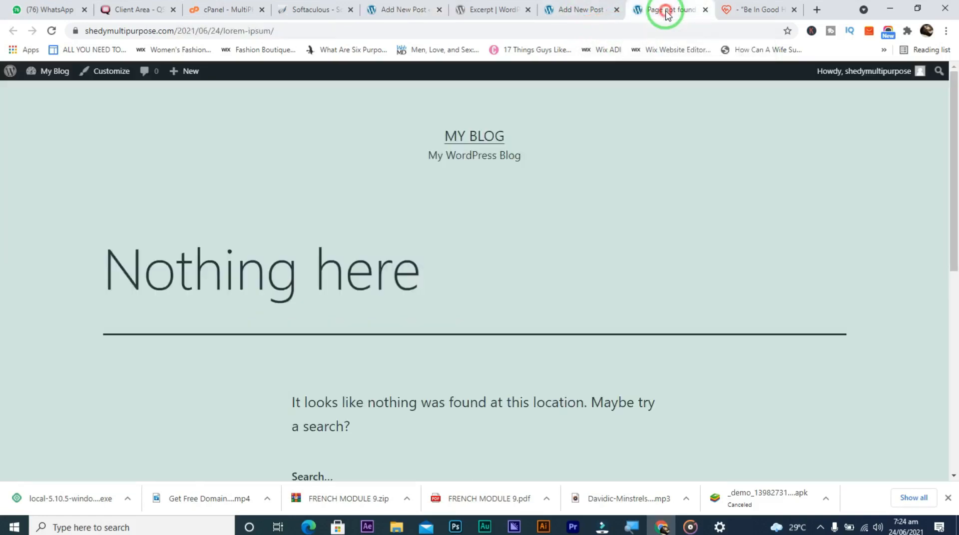
Reload the post's tab and scroll to the audiomack featured image above 'What is Lorem Ipsum?'
click(51, 32)
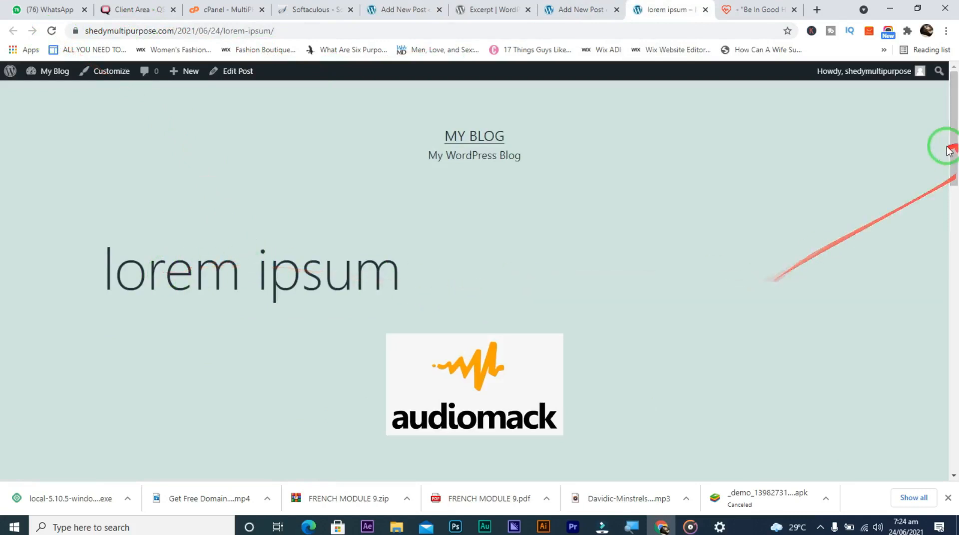
drag(952, 146, 951, 182)
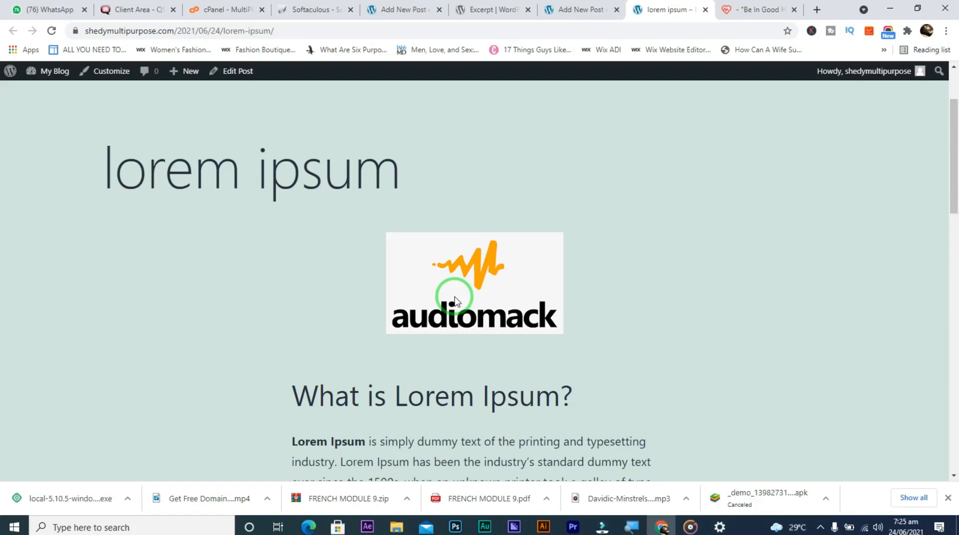
Scroll through the live post to the comment form and health and sport categories, then back up
scroll(454, 297, down, 9)
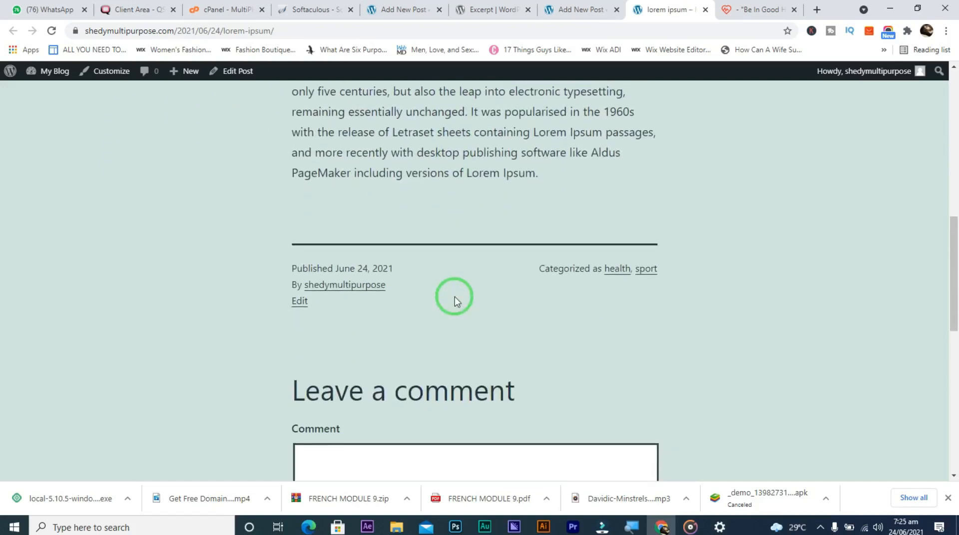
scroll(454, 297, down, 10)
scroll(455, 297, up, 1)
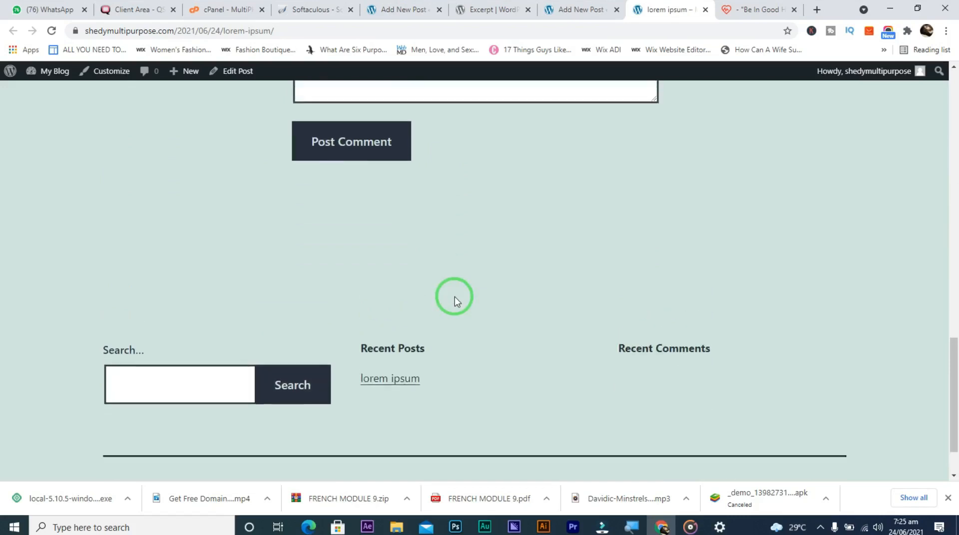
scroll(454, 296, up, 15)
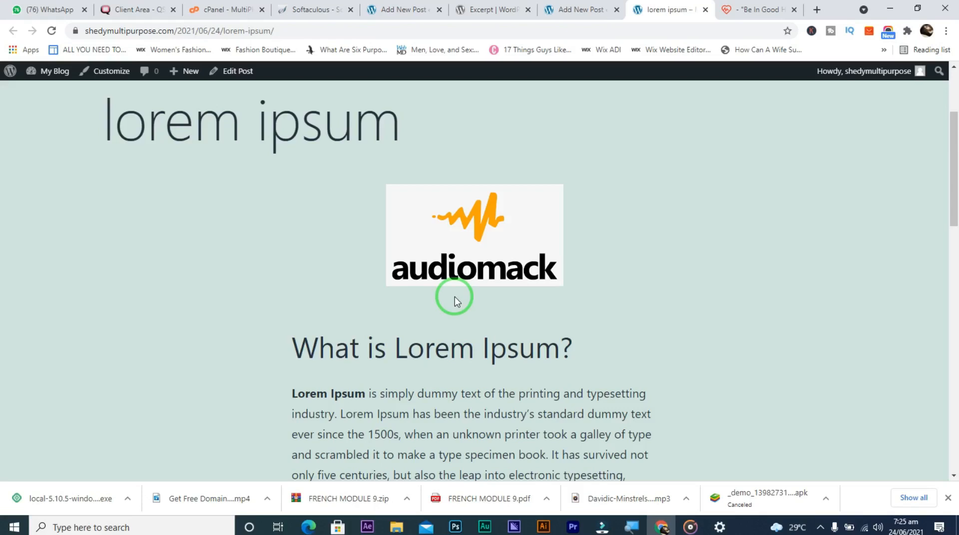
scroll(455, 296, down, 3)
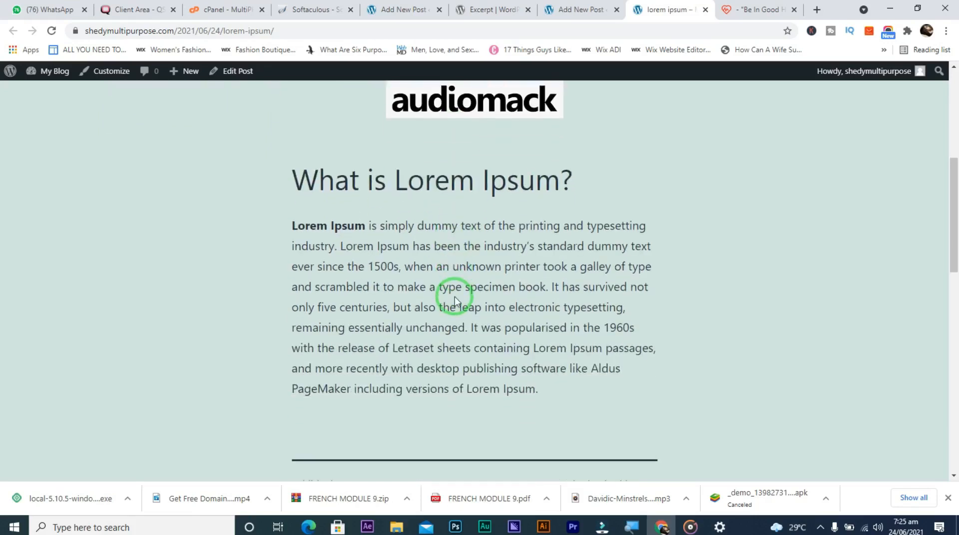
scroll(455, 297, down, 6)
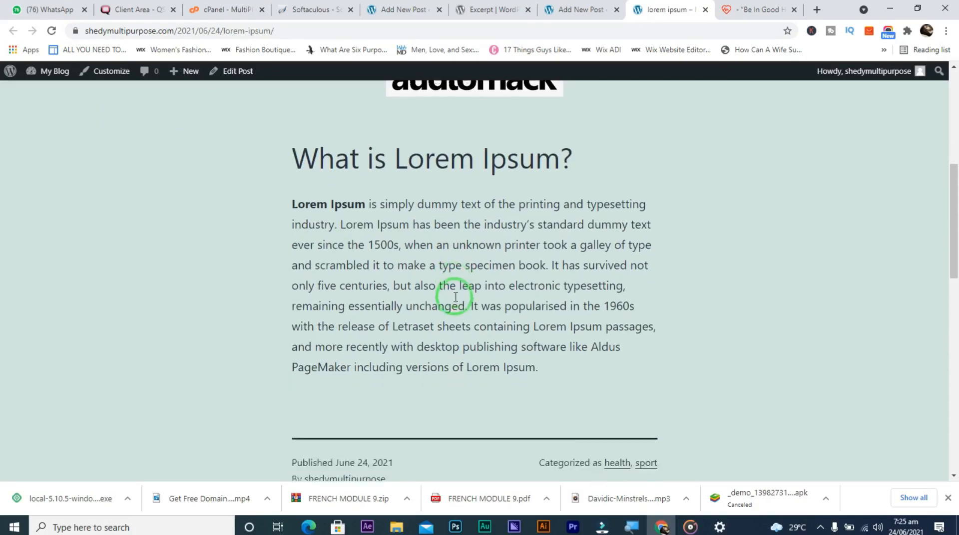
scroll(455, 297, down, 6)
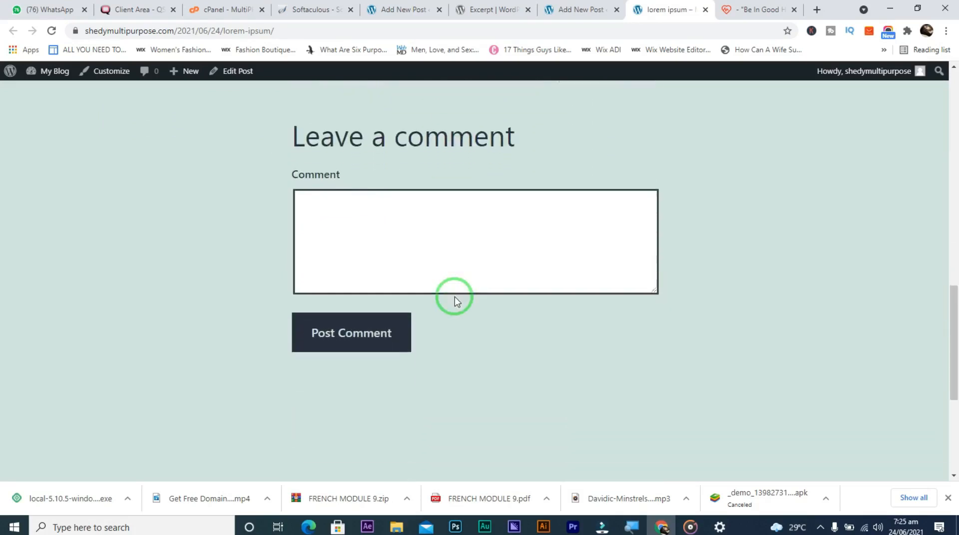
scroll(456, 297, up, 1)
scroll(454, 297, up, 8)
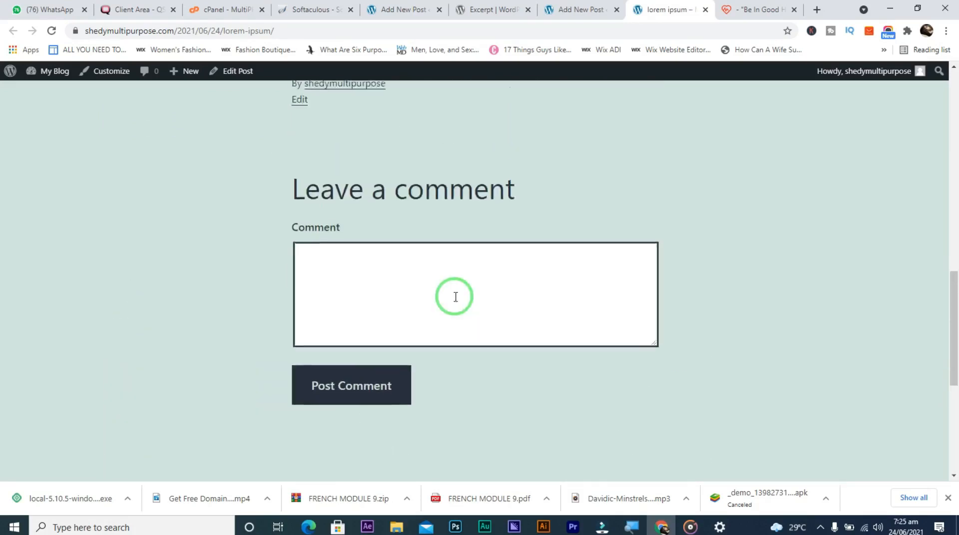
Move between the editor and Excerpt article tabs, then go Back to the Categories admin page
click(419, 9)
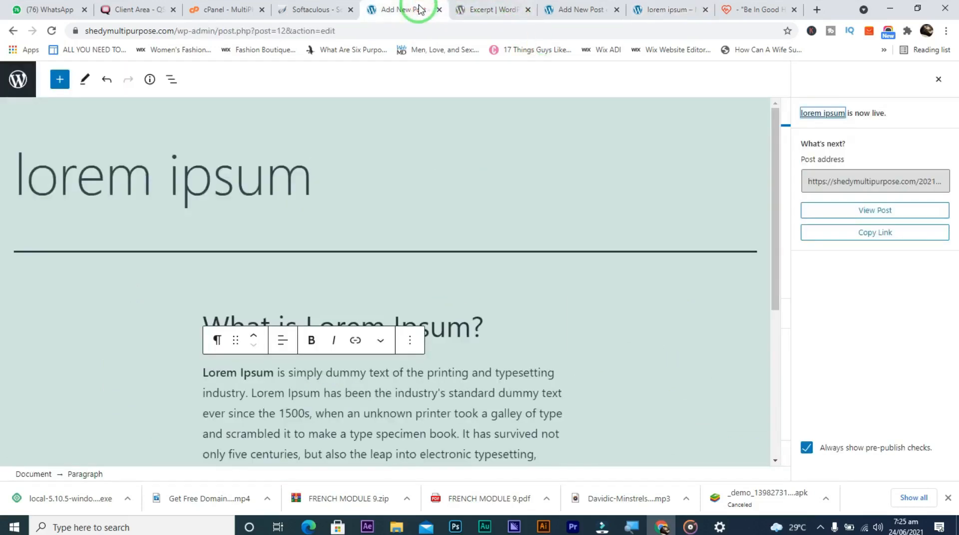
click(475, 9)
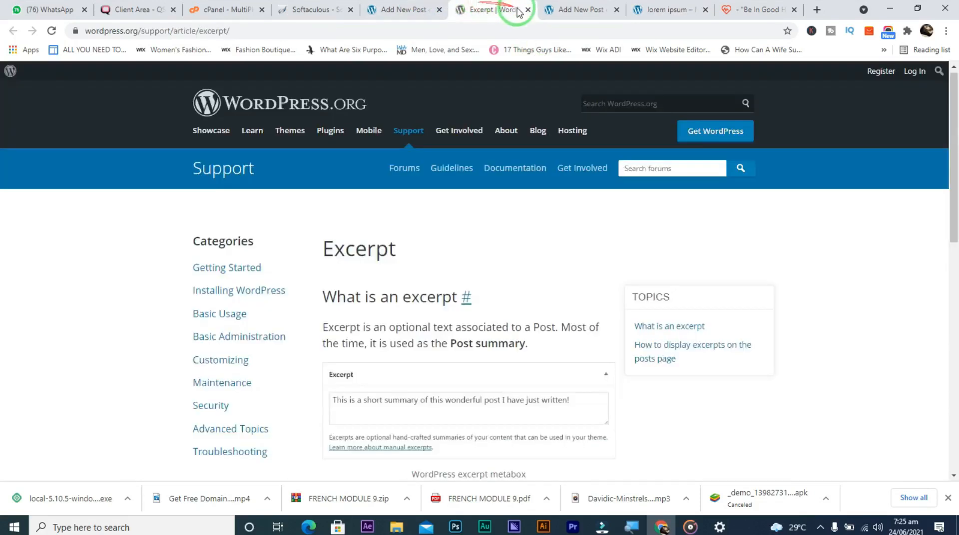
click(553, 9)
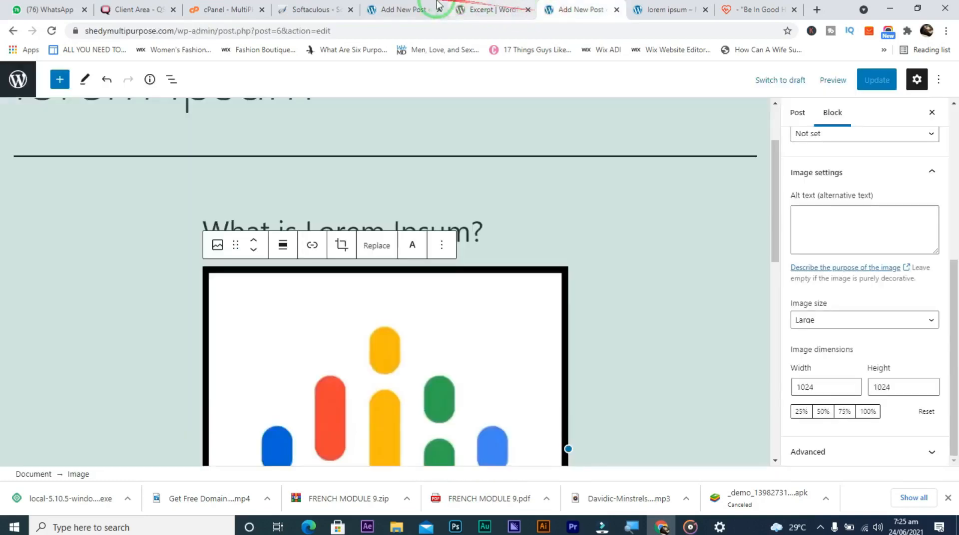
click(379, 9)
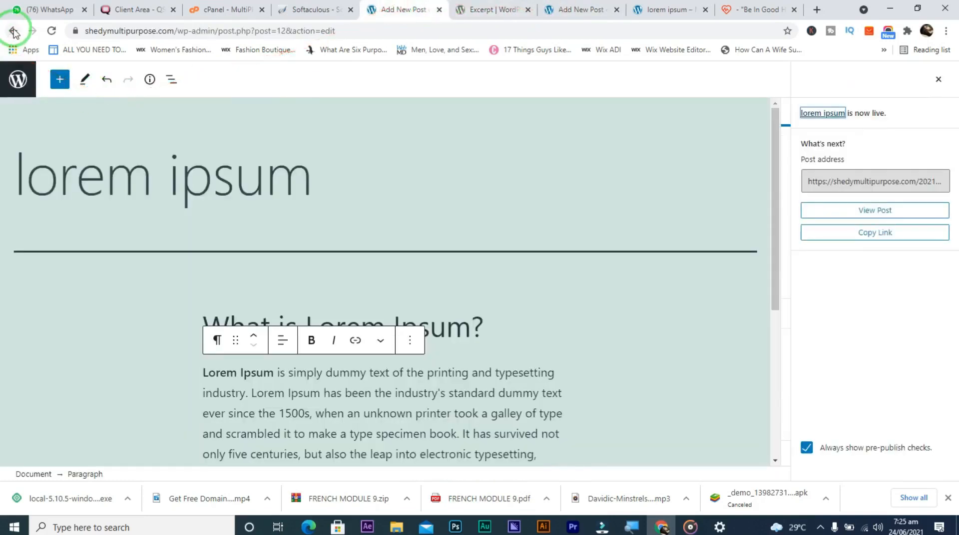
click(13, 32)
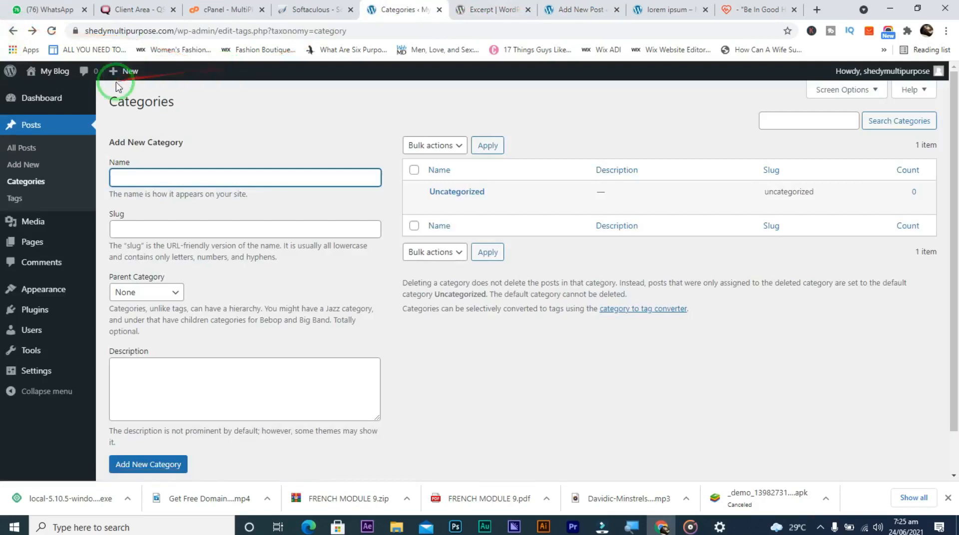
Close the live lorem ipsum post tab and return to the Categories tab
click(554, 7)
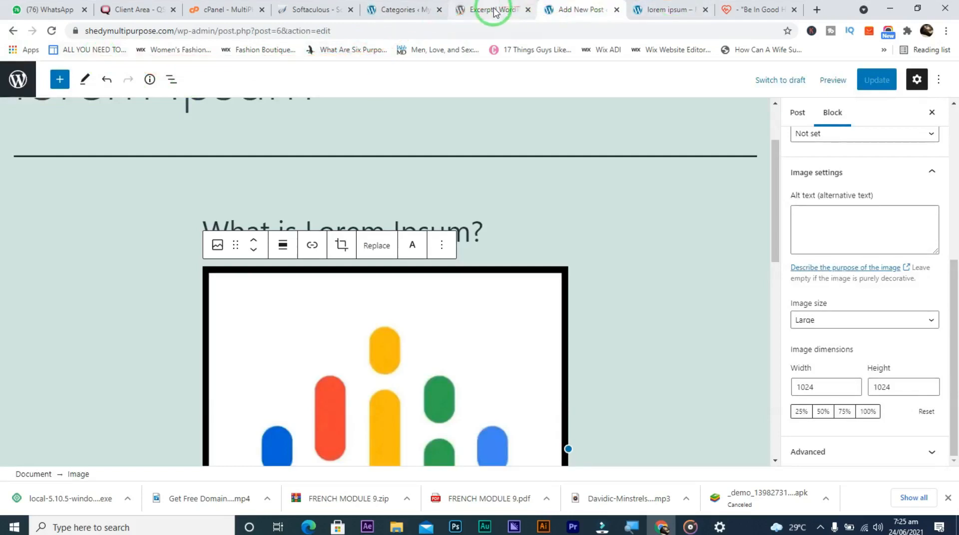
click(663, 9)
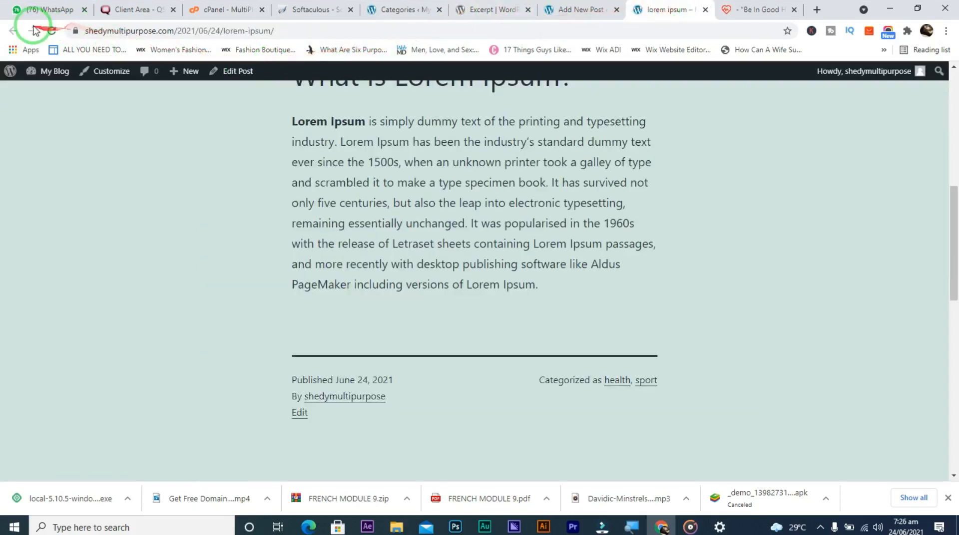
click(705, 9)
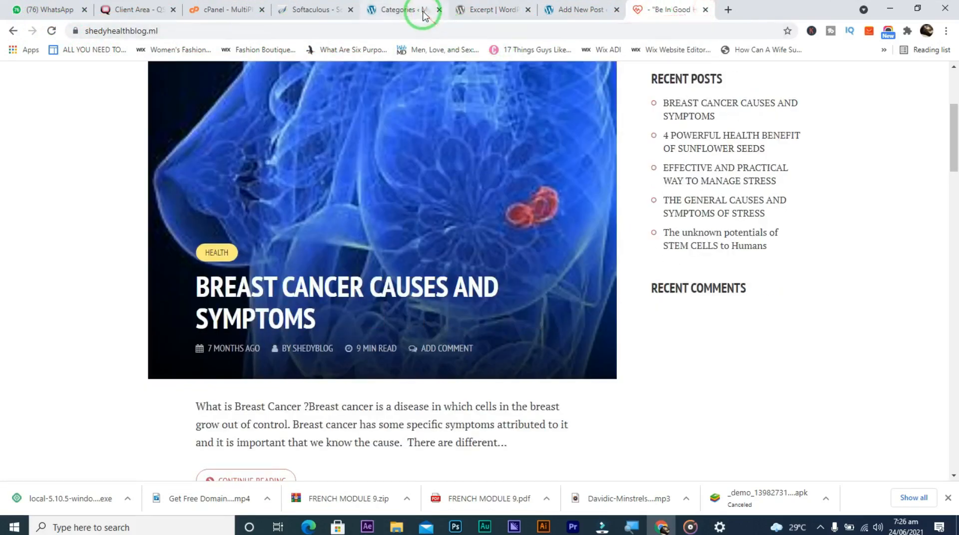
click(423, 14)
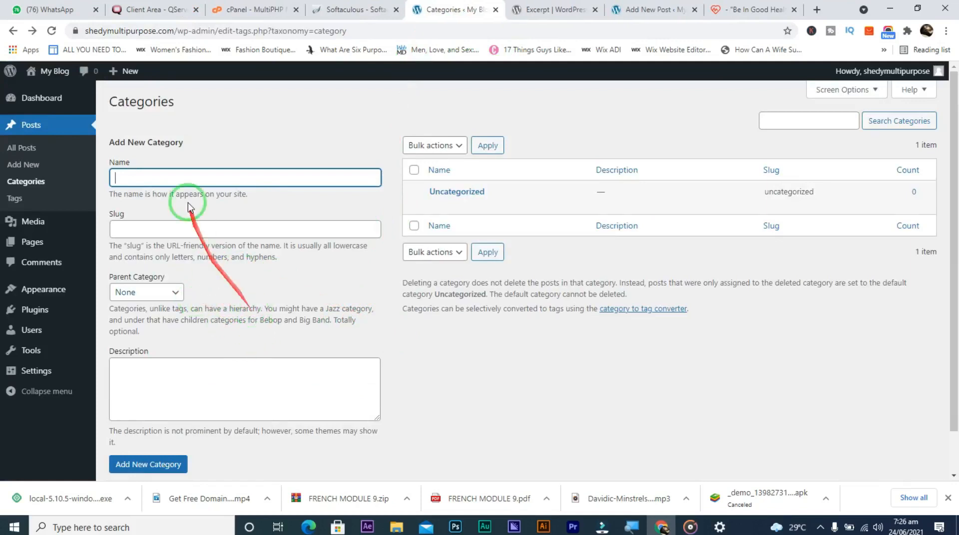
Reload Categories to show health and sport, then open All Posts listing lorem ipsum
click(52, 31)
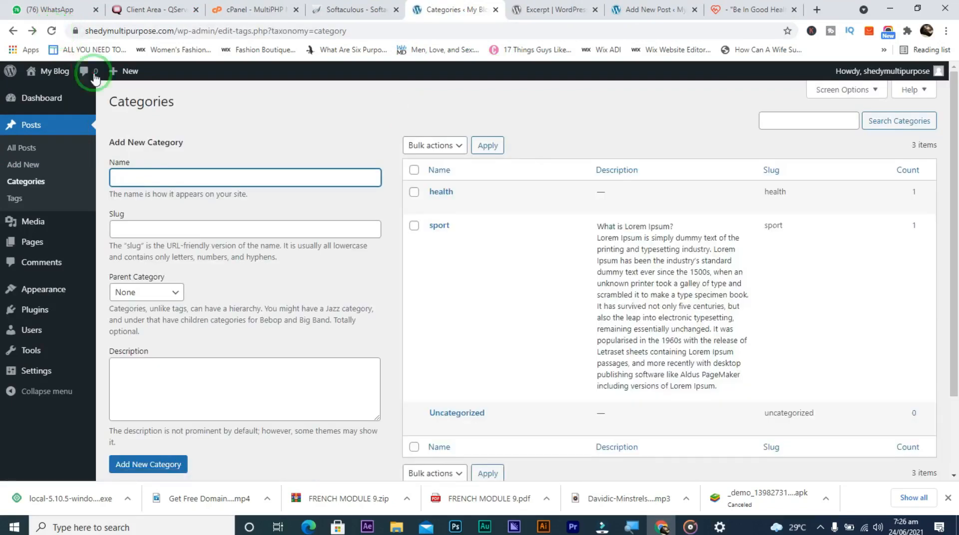
mouse_move(457, 240)
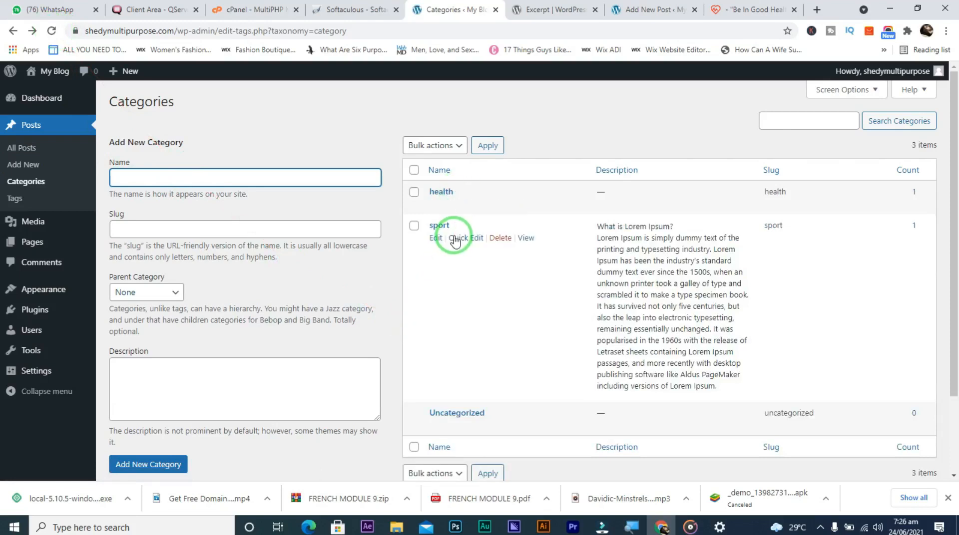
click(27, 152)
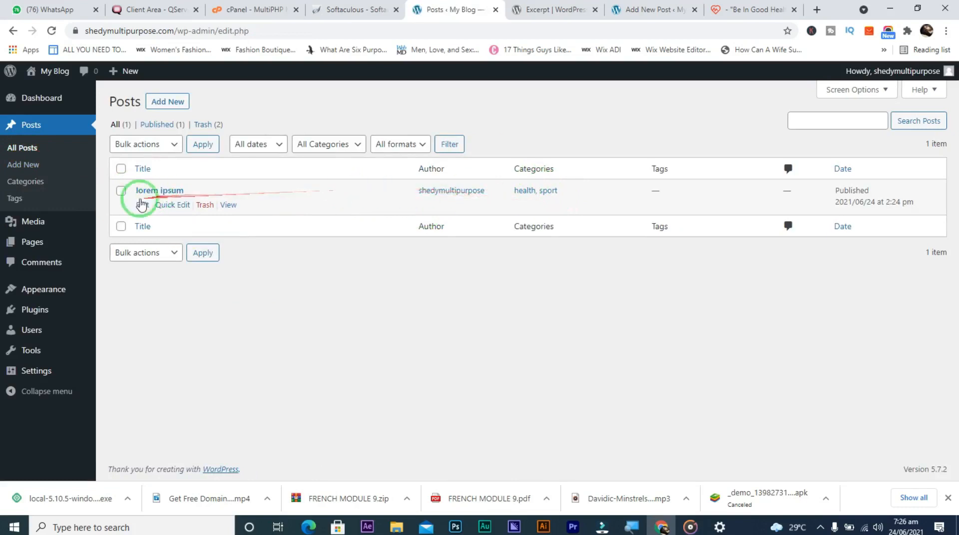
Open Media > Library to see the audiomack and coloured-bars logo images
mouse_move(72, 222)
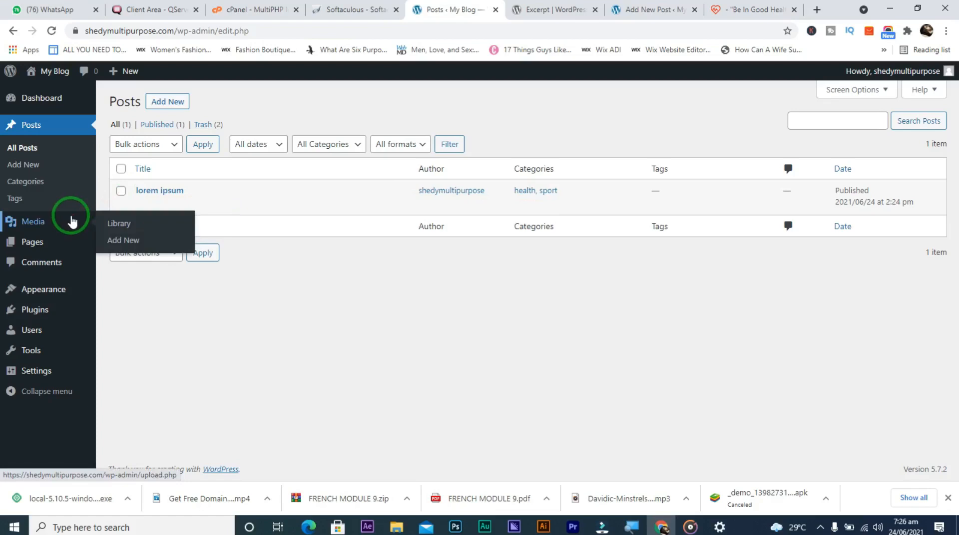
click(117, 227)
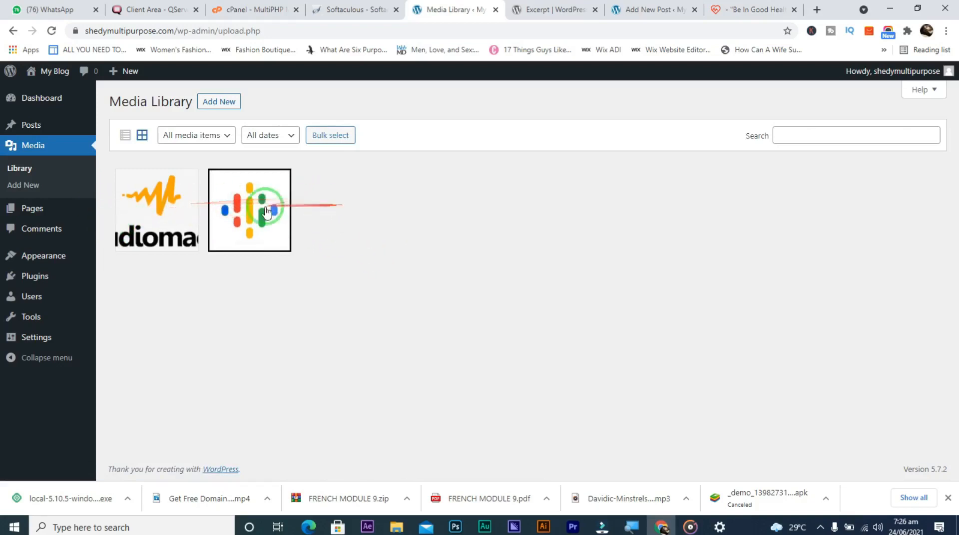
Inspect the audiomack image's attachment details, then go to the Upload New Media page
click(180, 209)
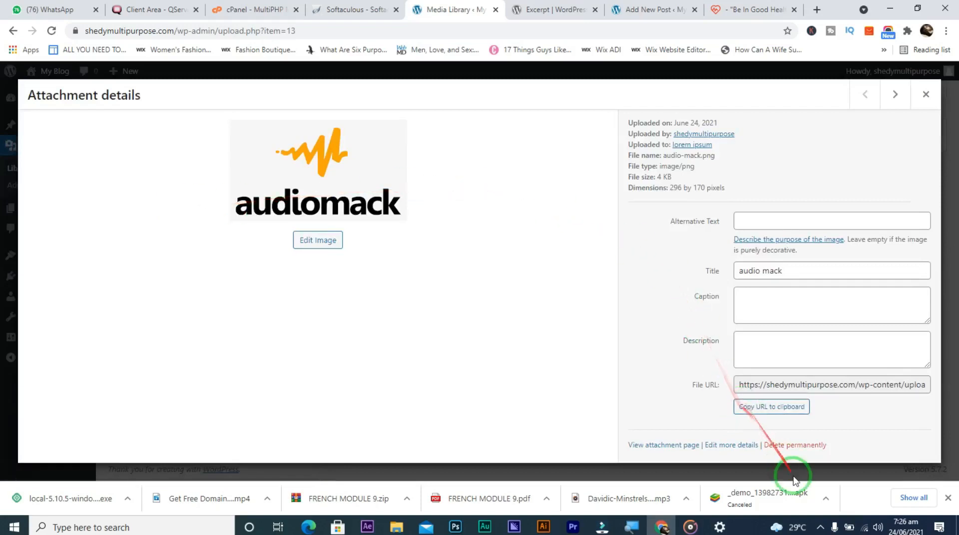
click(925, 95)
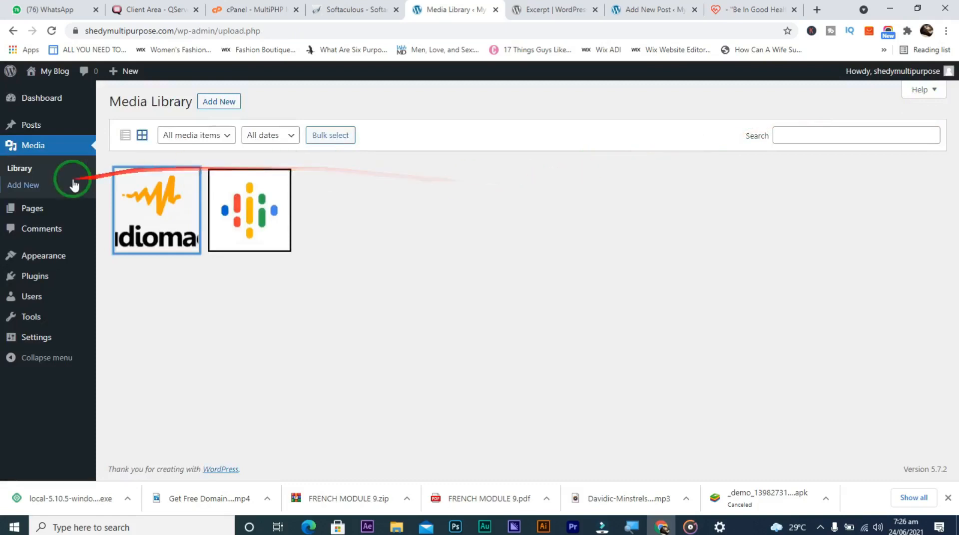
click(26, 190)
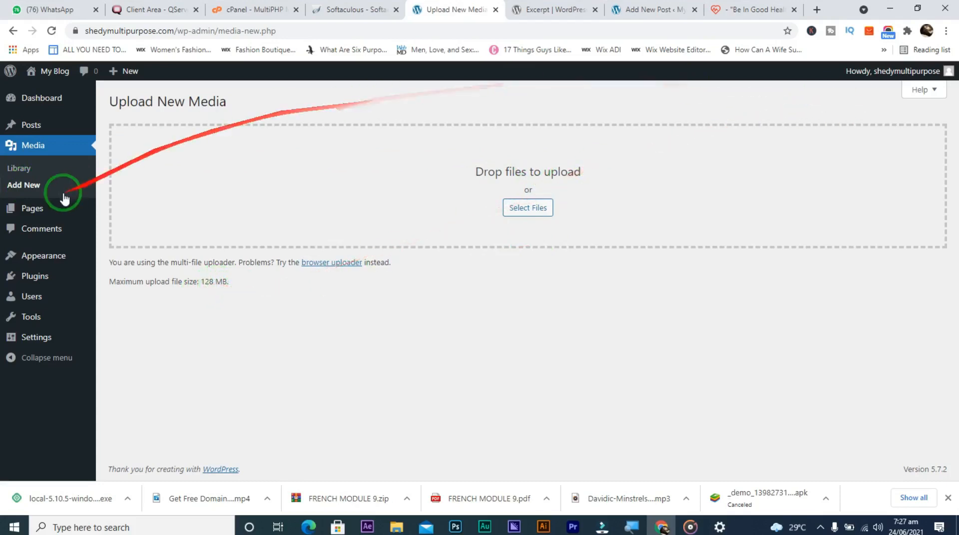
Open All Pages to view the Privacy Policy draft and Sample Page
click(40, 207)
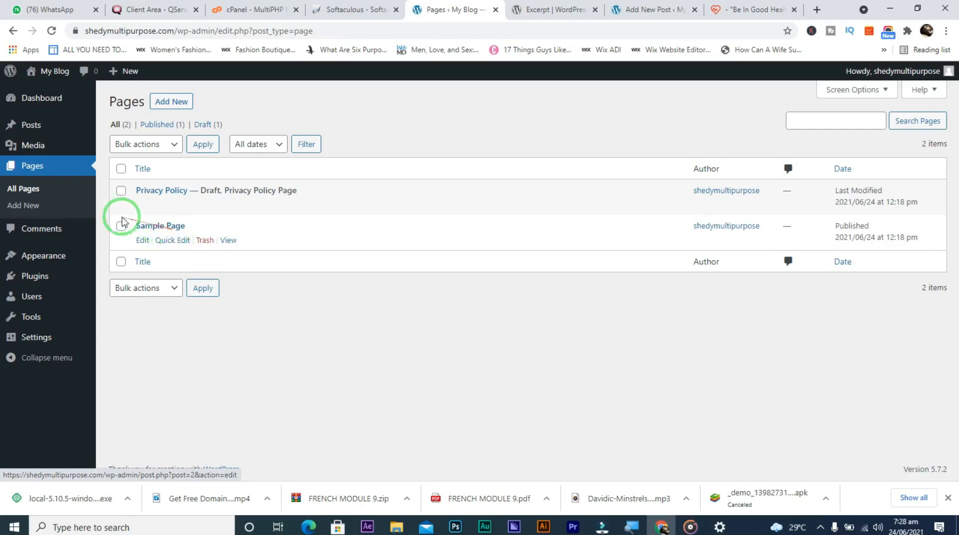
Glance at Add New Page, return, and open the empty Comments page
click(24, 207)
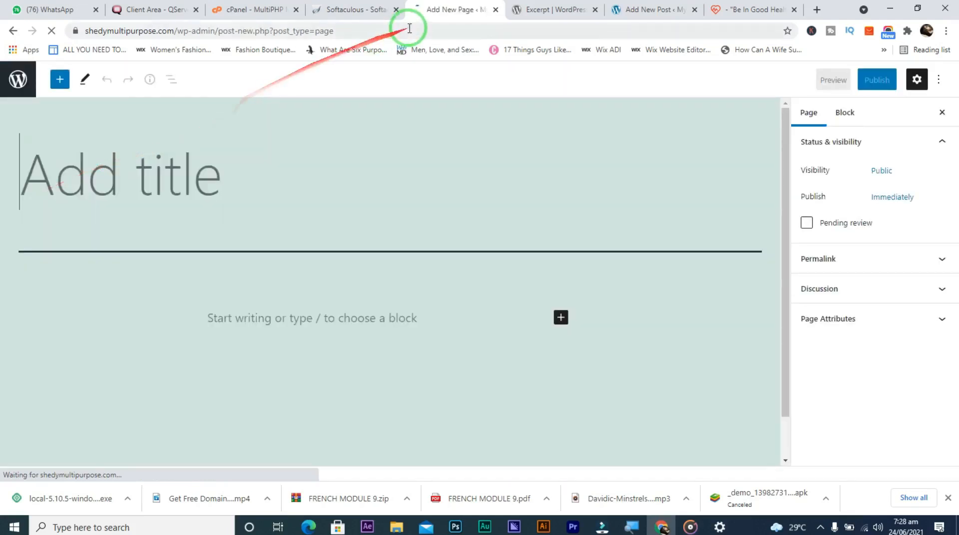
click(12, 30)
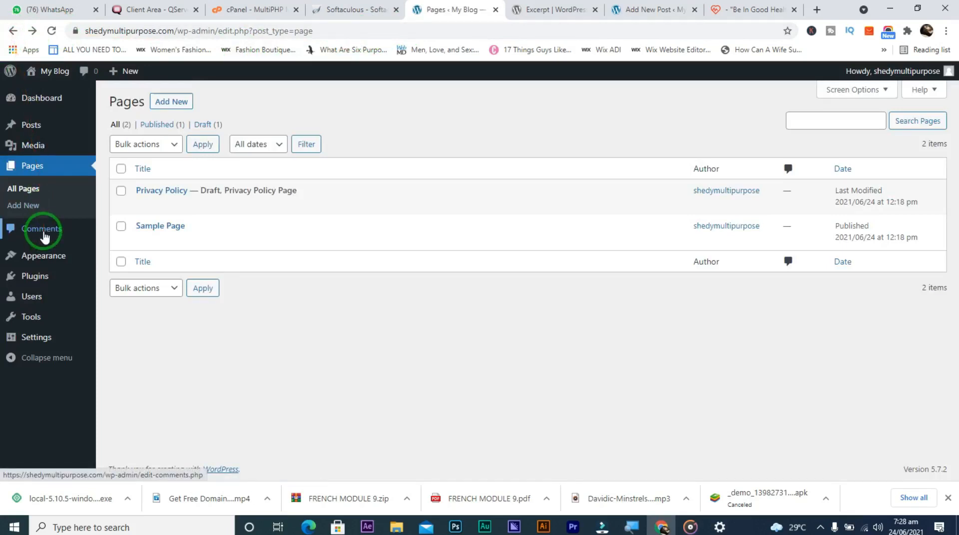
click(44, 237)
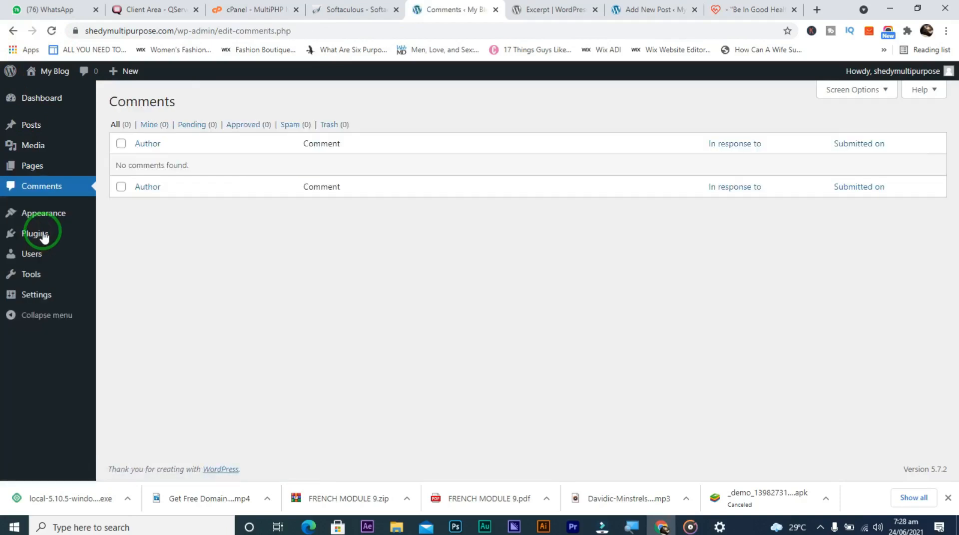
Close the 'Excerpt | WordPress.org' tab and return to the empty Comments page
click(644, 10)
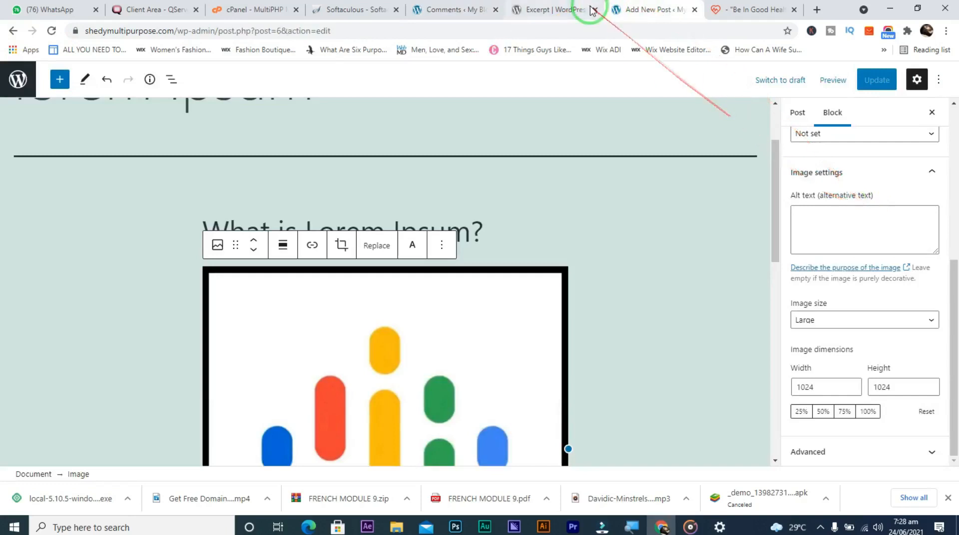
click(560, 9)
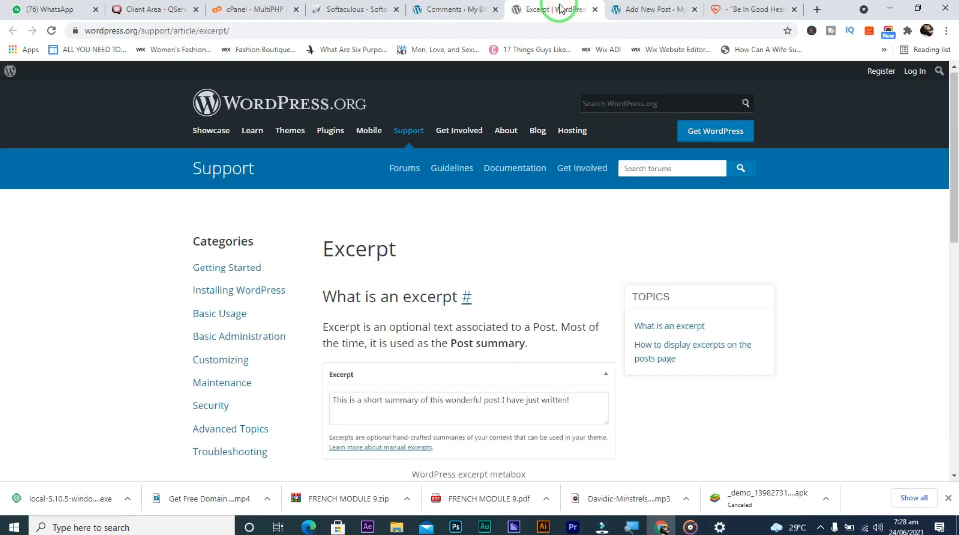
click(594, 10)
click(464, 5)
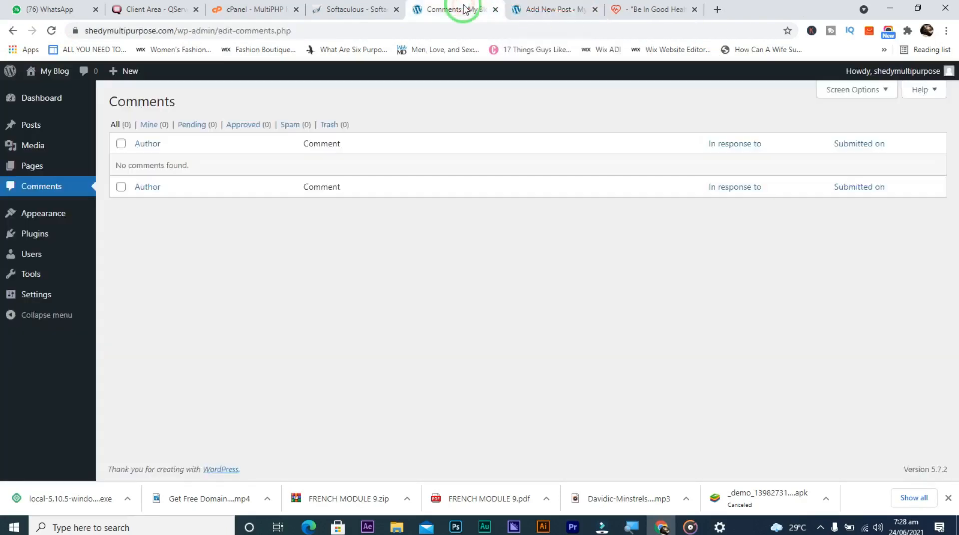
mouse_move(55, 274)
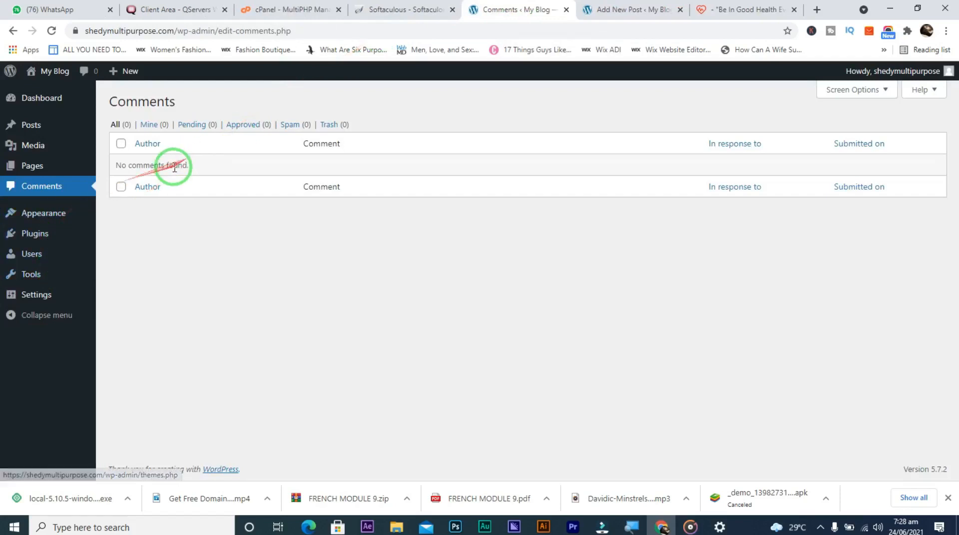
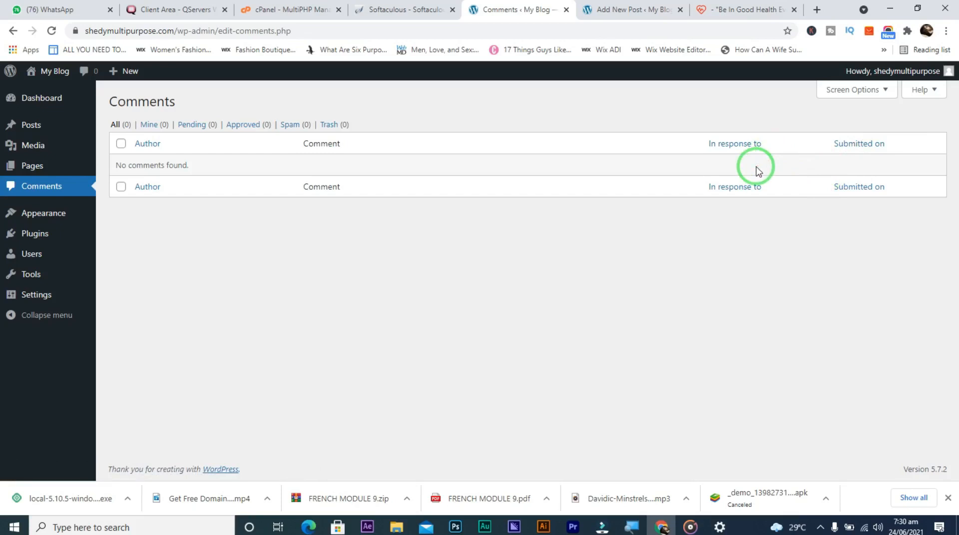
Open the theme file editor, then back out without editing the theme files
mouse_move(60, 217)
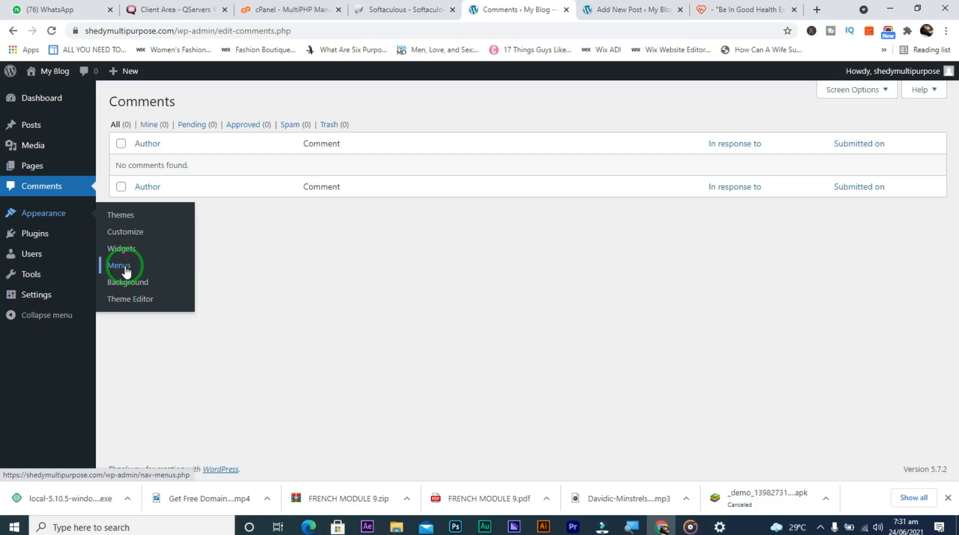
click(130, 299)
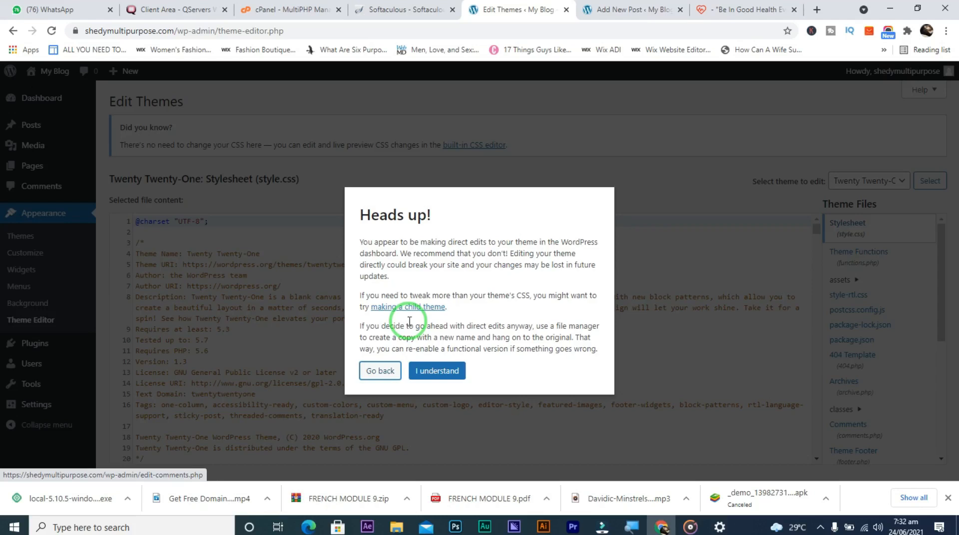
click(379, 370)
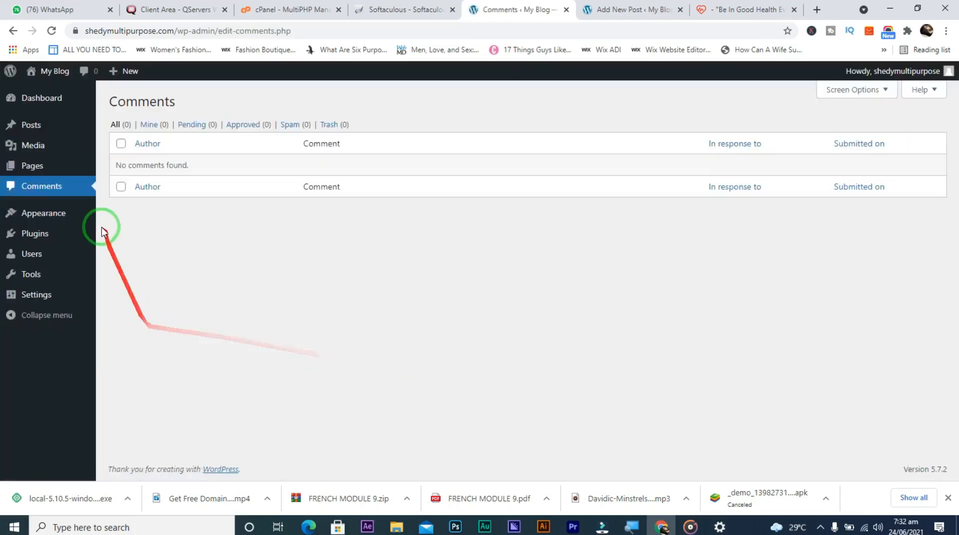
Look over the health blog's page and the post being edited, then return to Comments
mouse_move(72, 224)
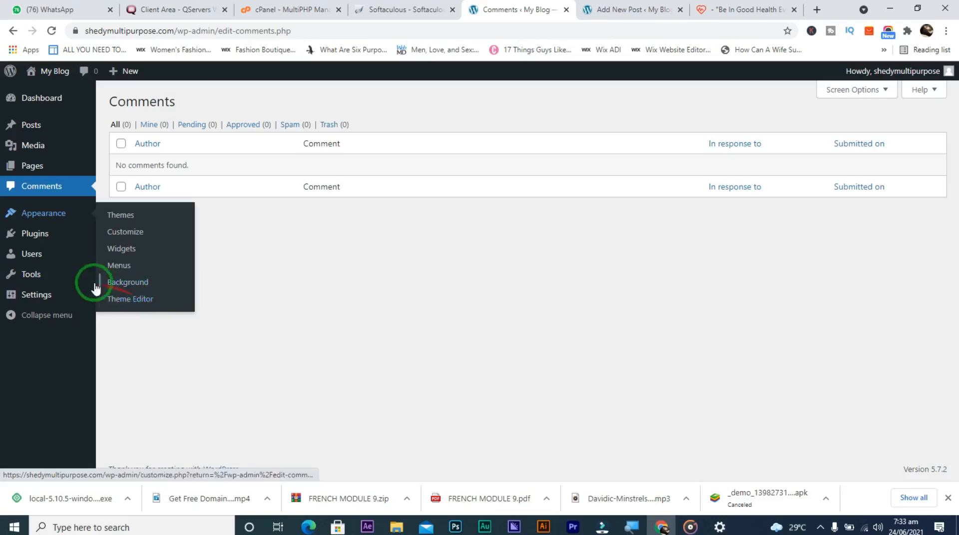
mouse_move(46, 235)
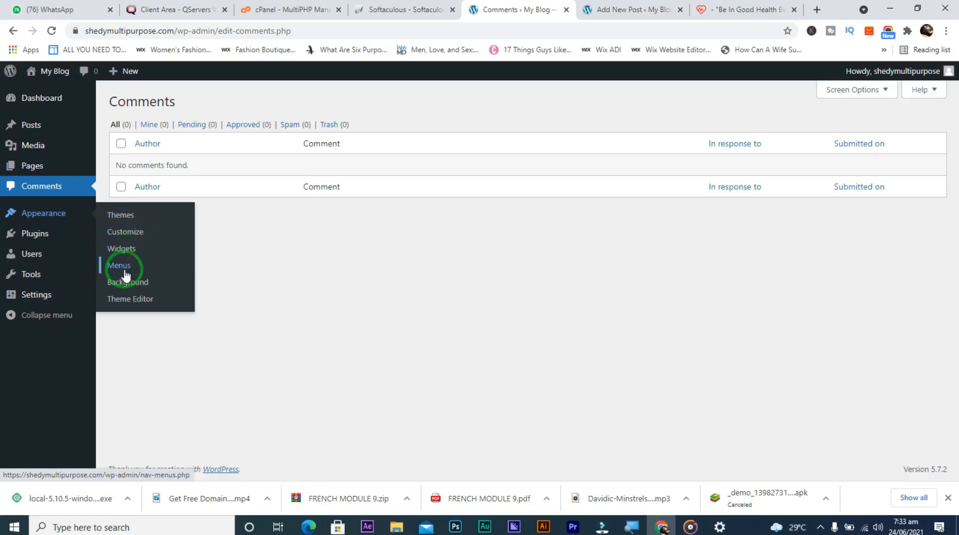
click(725, 10)
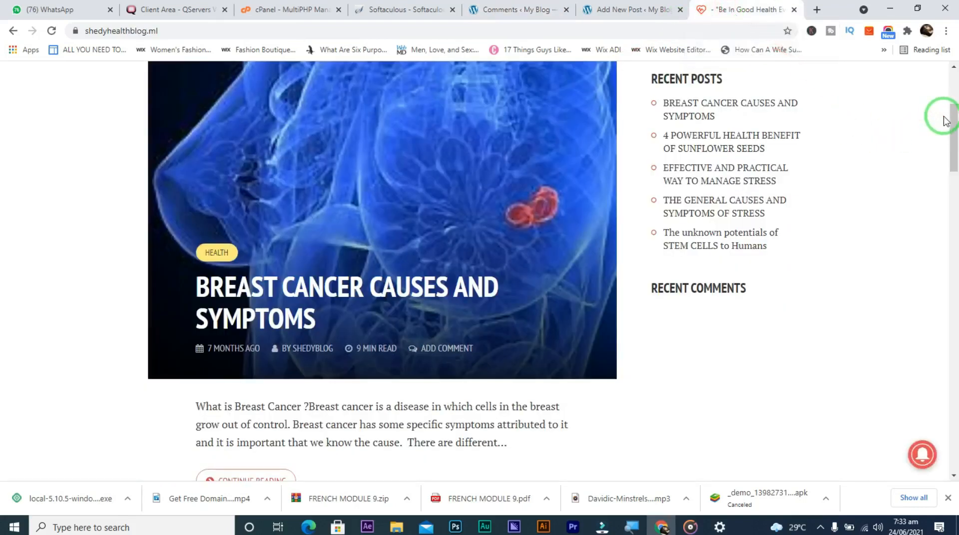
drag(953, 135, 920, 142)
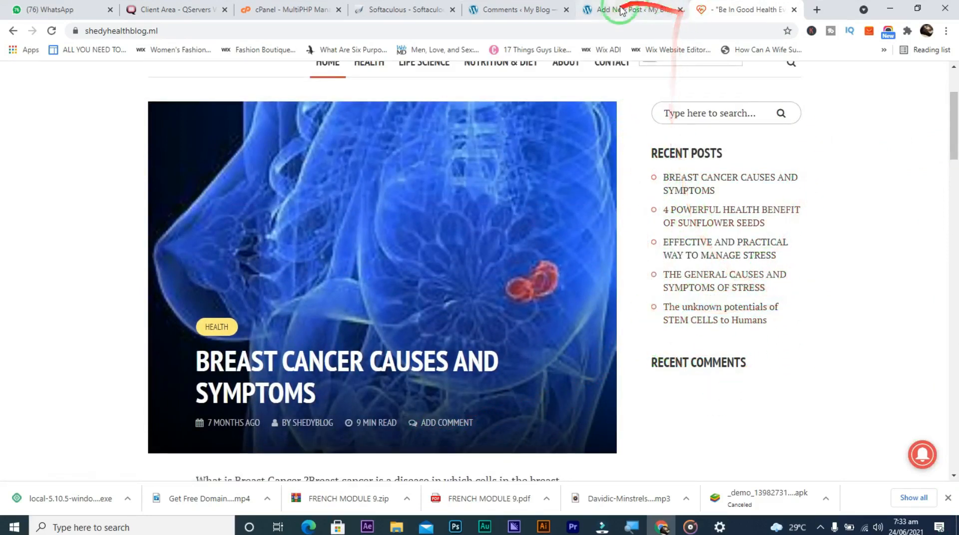
click(506, 5)
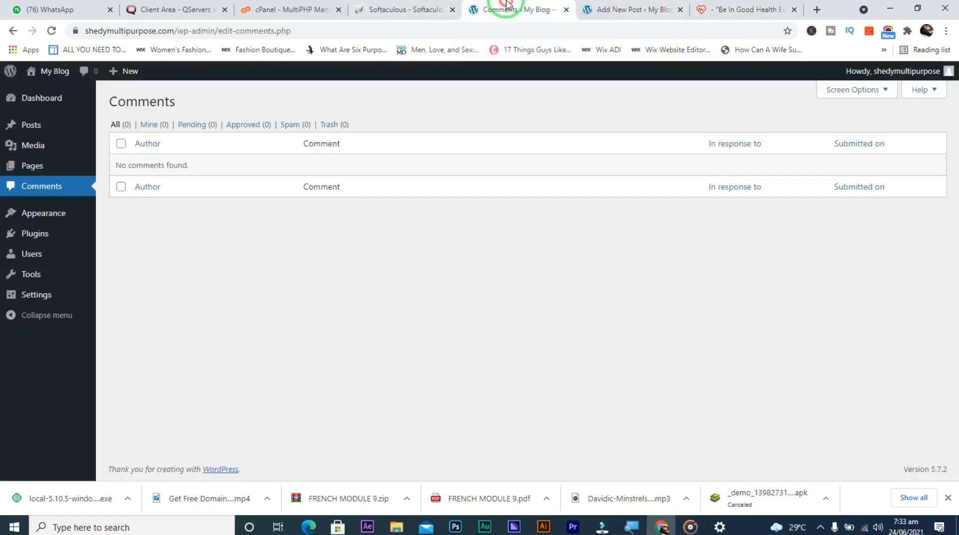
click(592, 8)
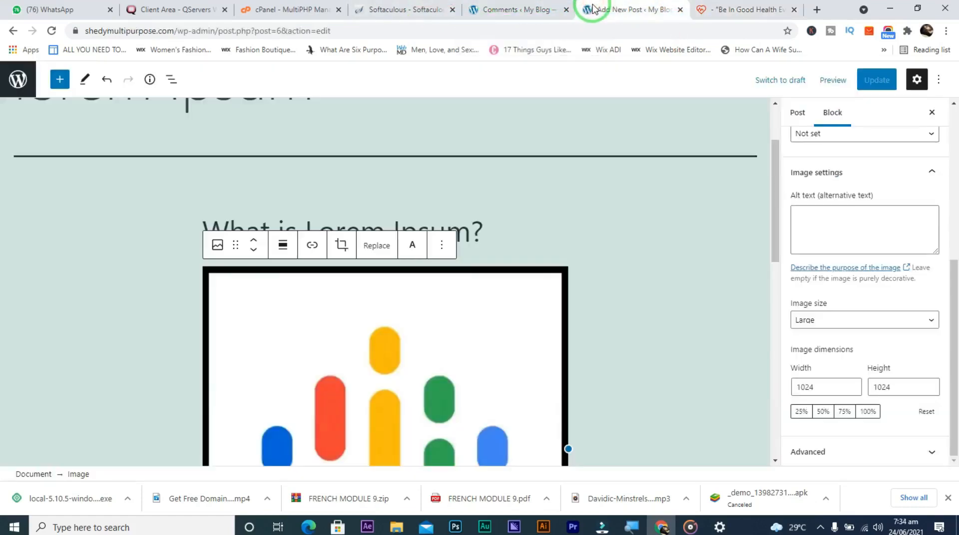
click(496, 7)
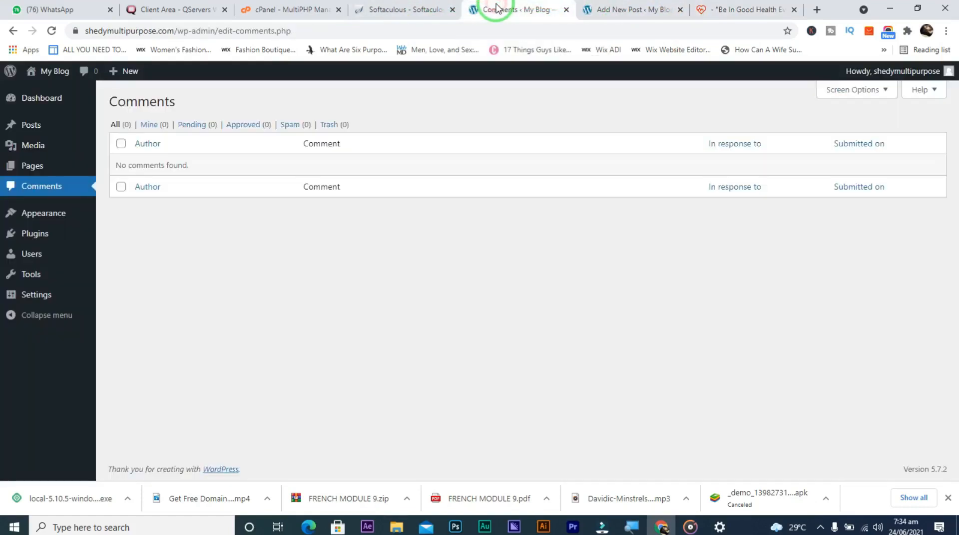
mouse_move(35, 215)
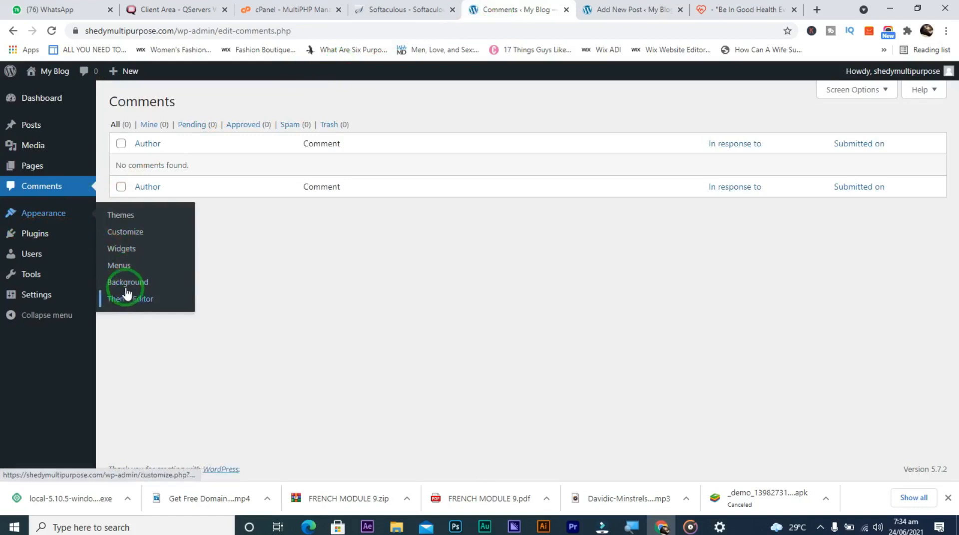
mouse_move(34, 236)
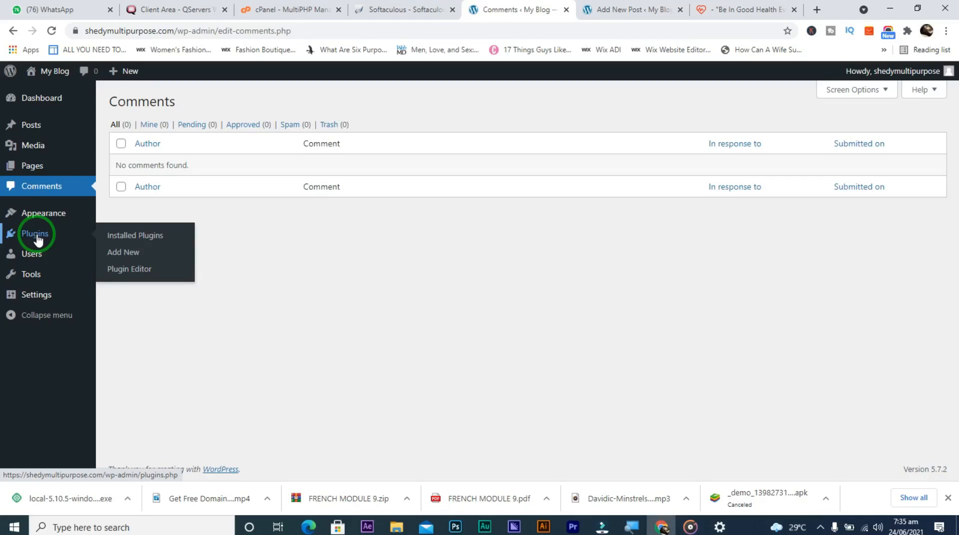
Load wilgspire.com in a new tab, glance at the health blog, and return to Comments
click(816, 9)
text(wil)
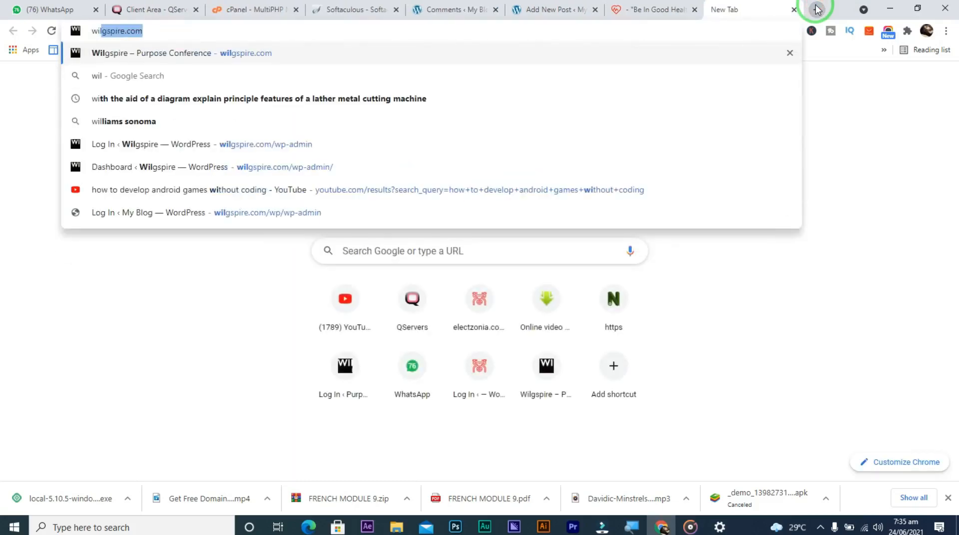
key(Return)
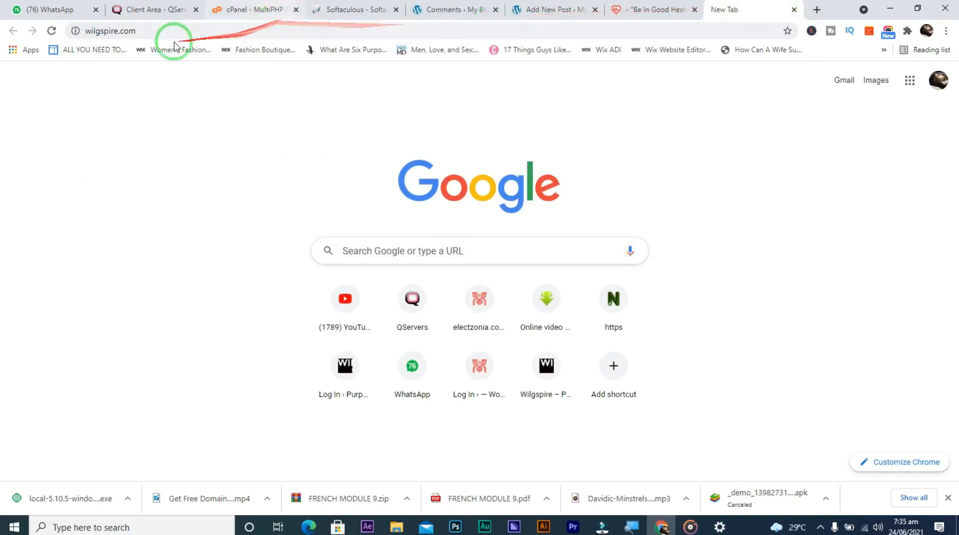
click(52, 31)
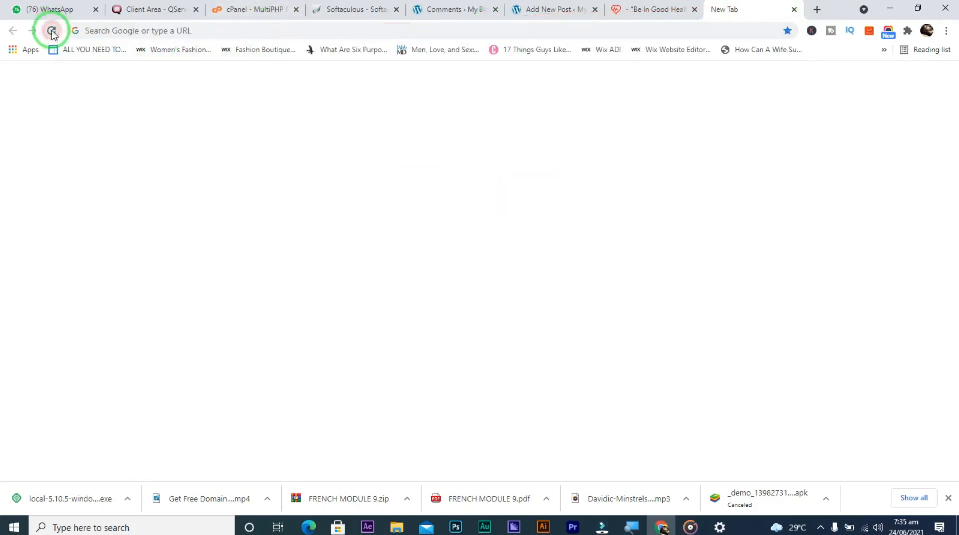
click(110, 31)
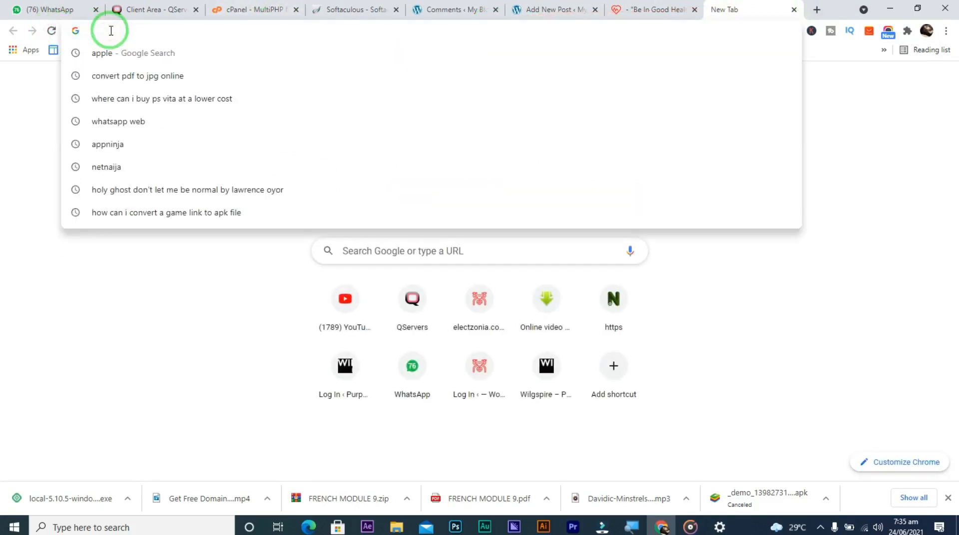
text(wi)
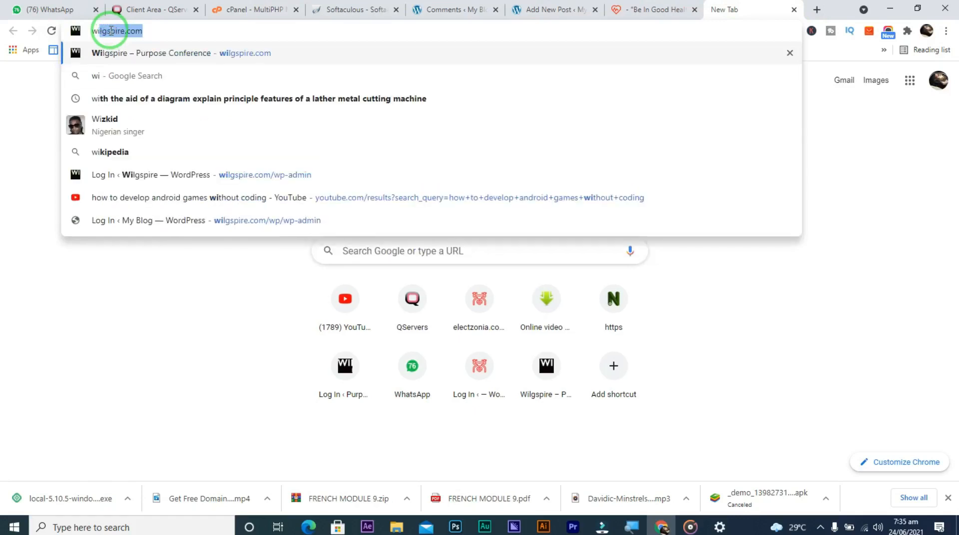
key(Right)
key(Return)
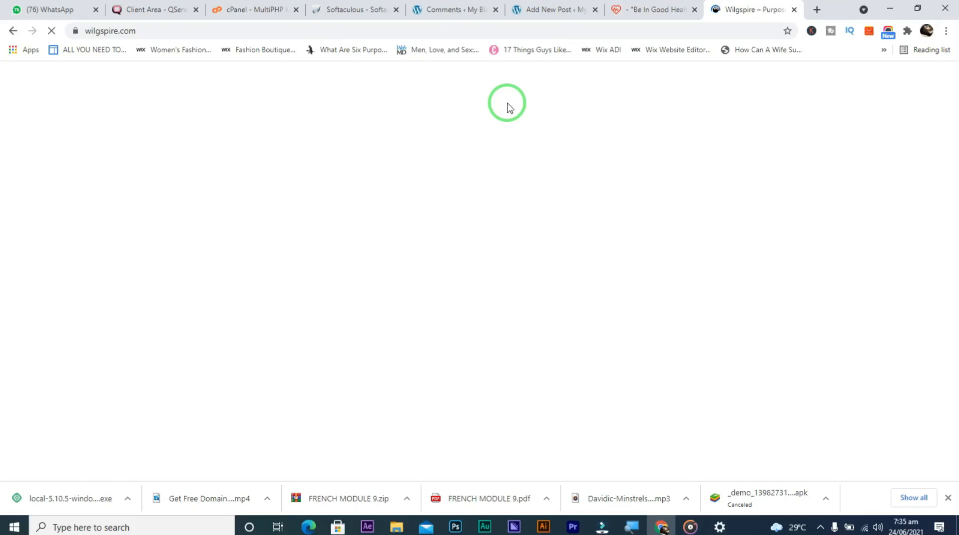
click(652, 11)
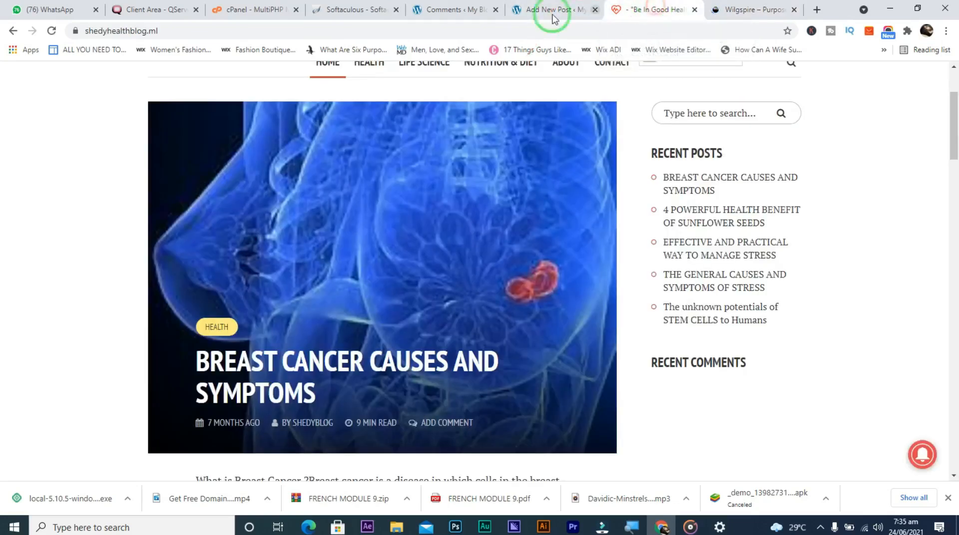
click(459, 9)
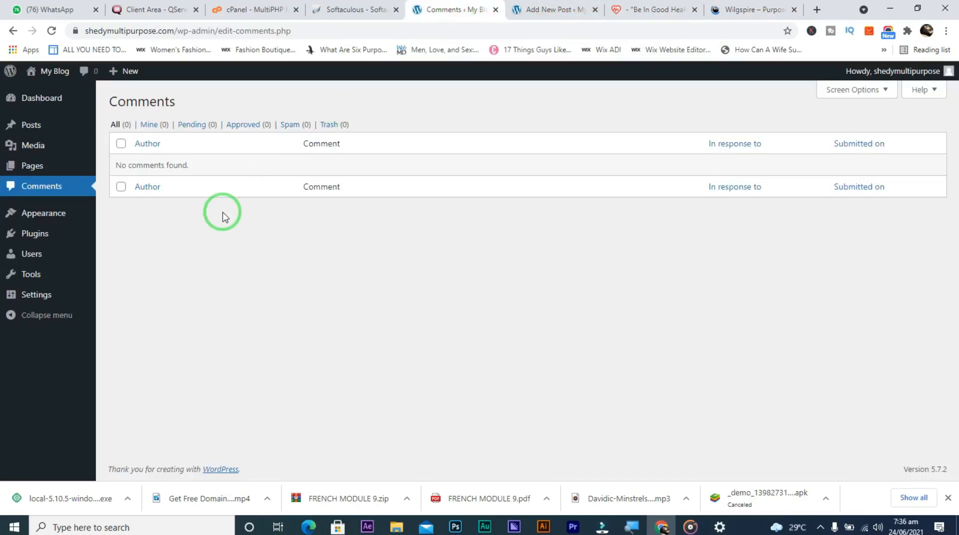
In Plugins, mark Display PHP Version and Hello Dolly and choose Deactivate from bulk actions
mouse_move(44, 238)
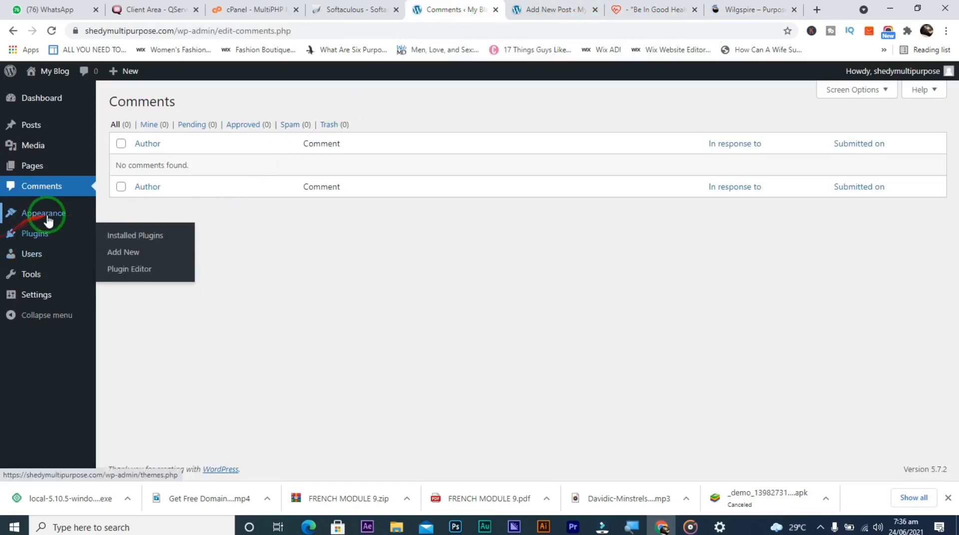
click(132, 245)
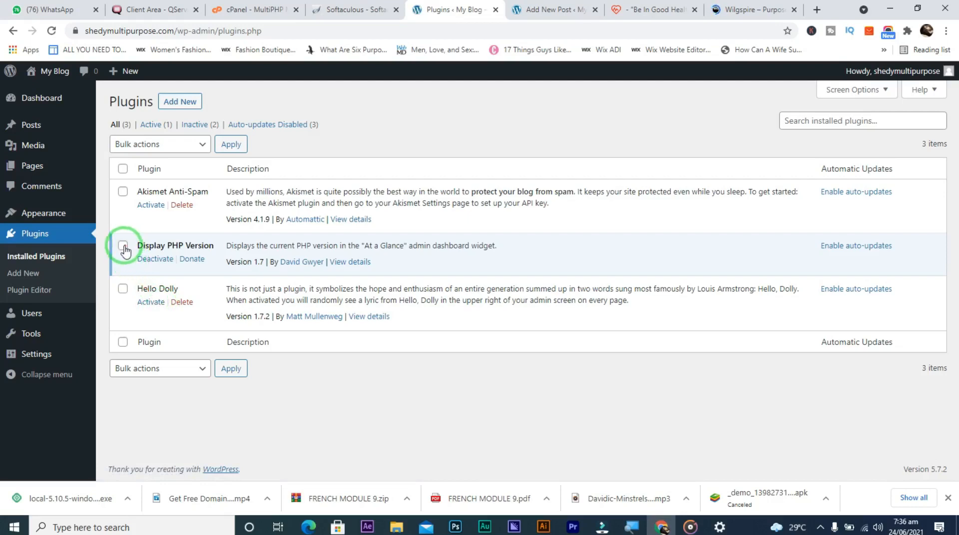
click(124, 247)
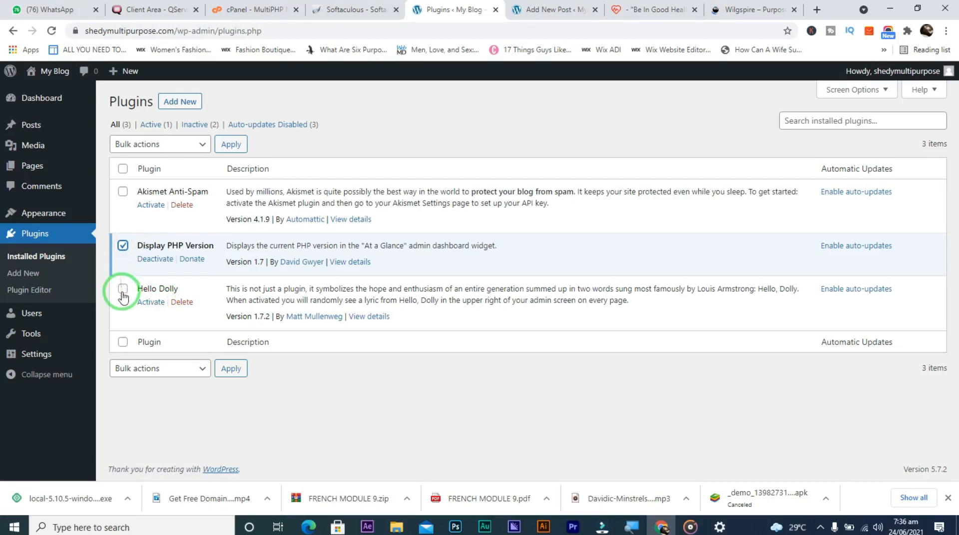
click(123, 288)
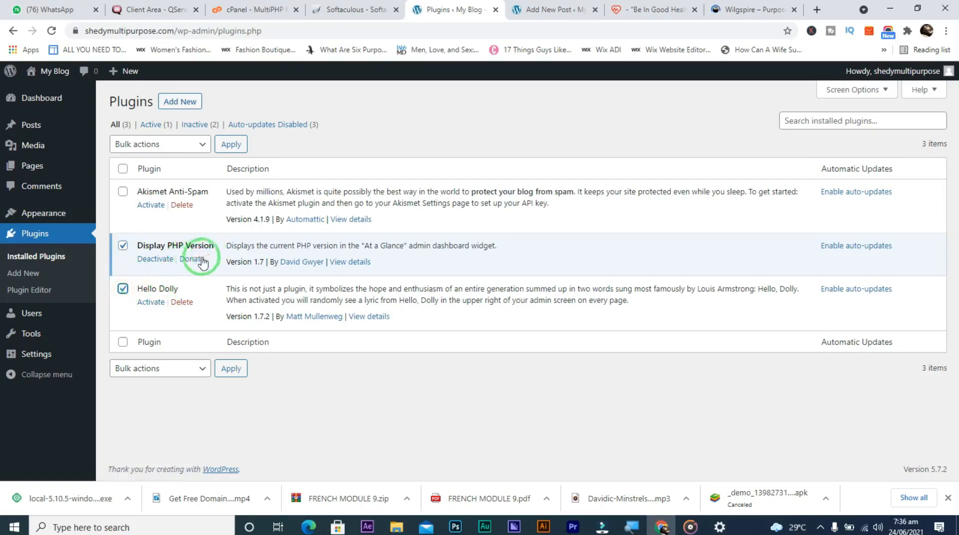
click(202, 144)
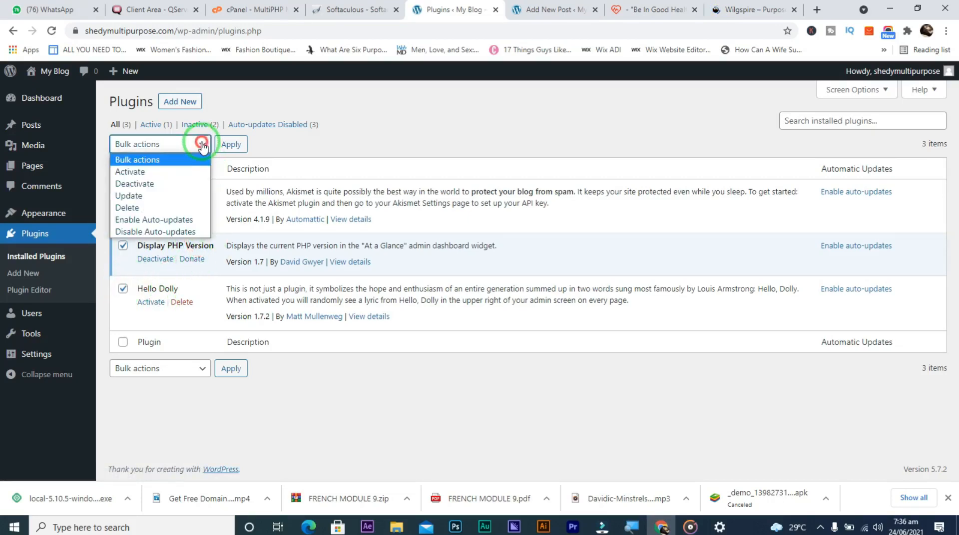
click(167, 187)
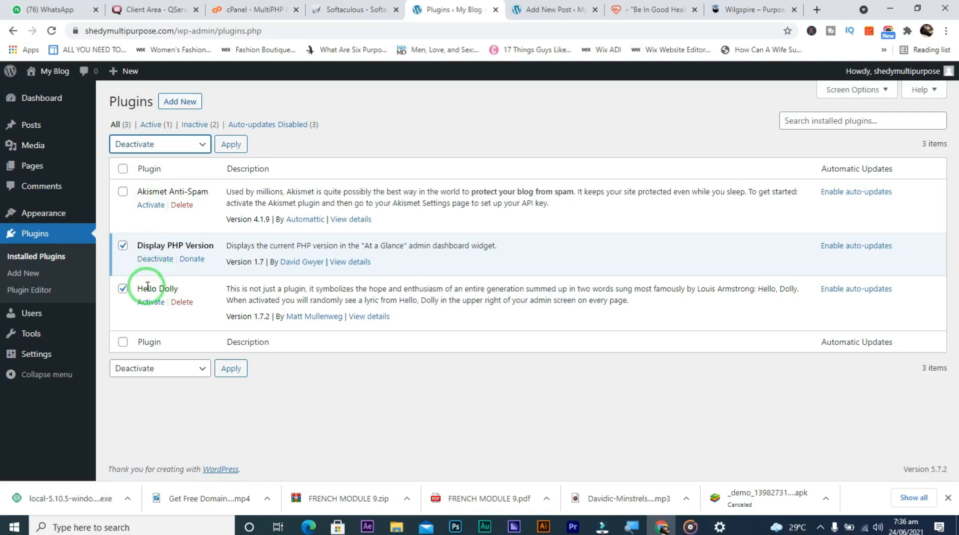
Delete the Hello Dolly plugin, reselect Display PHP Version, and switch to the Wilgspire site
click(123, 290)
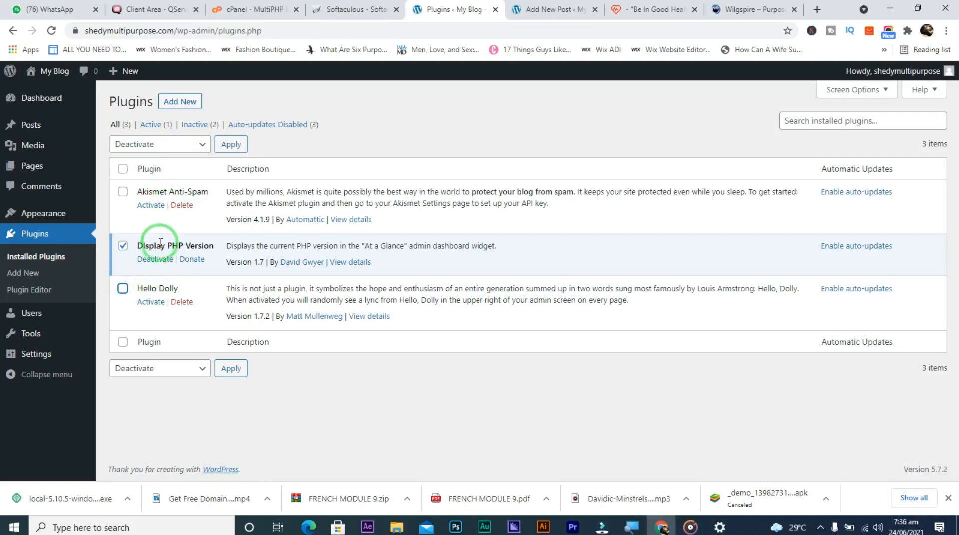
click(181, 303)
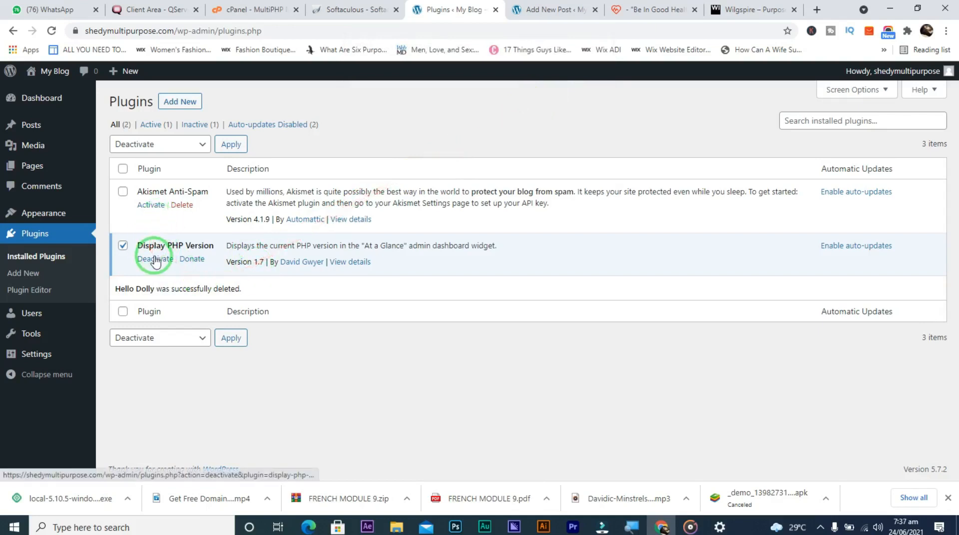
click(122, 246)
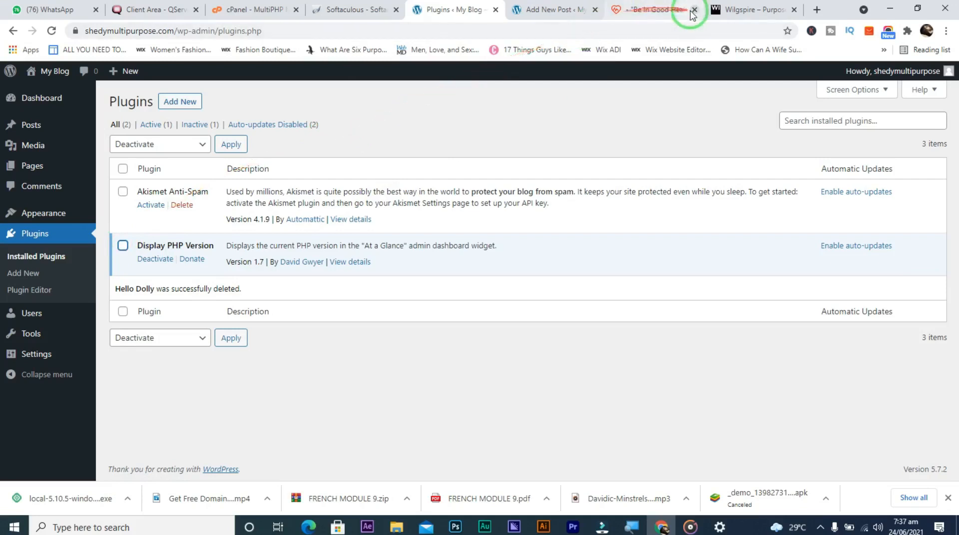
click(725, 9)
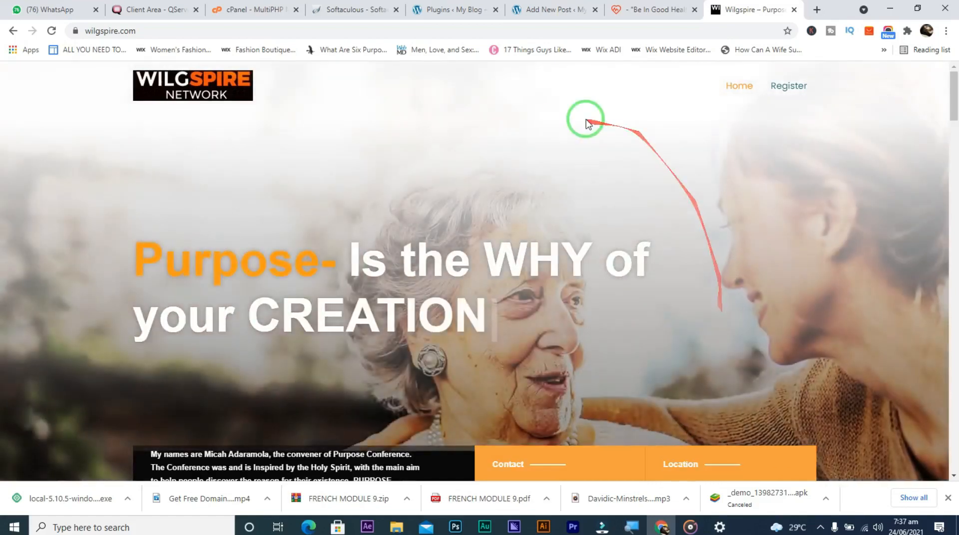
scroll(571, 310, down, 5)
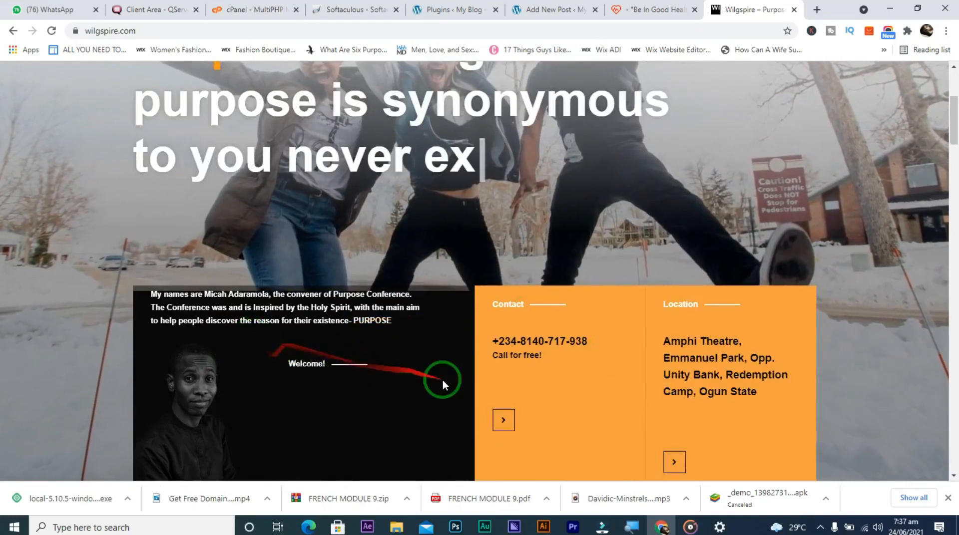
scroll(442, 380, down, 1)
scroll(443, 379, down, 8)
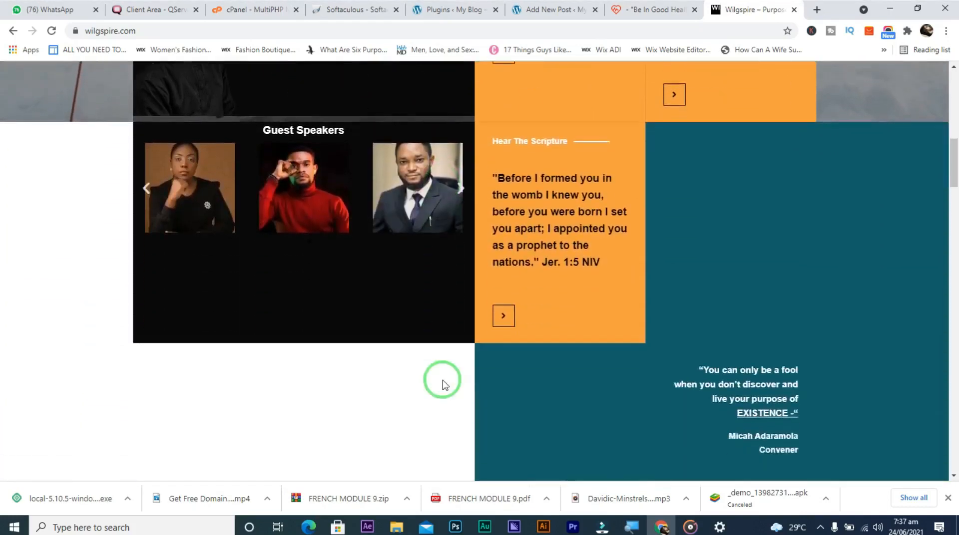
scroll(445, 385, down, 6)
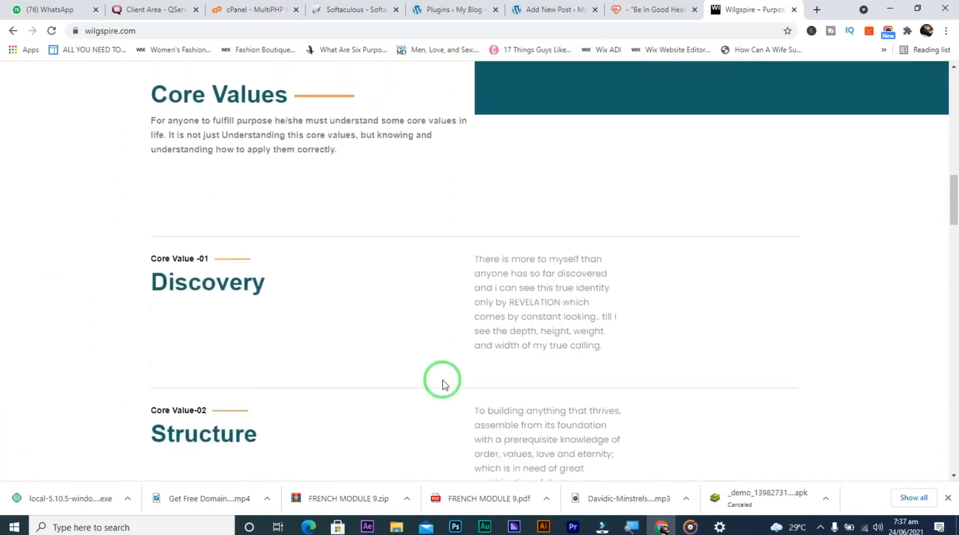
scroll(444, 384, down, 4)
scroll(443, 382, down, 15)
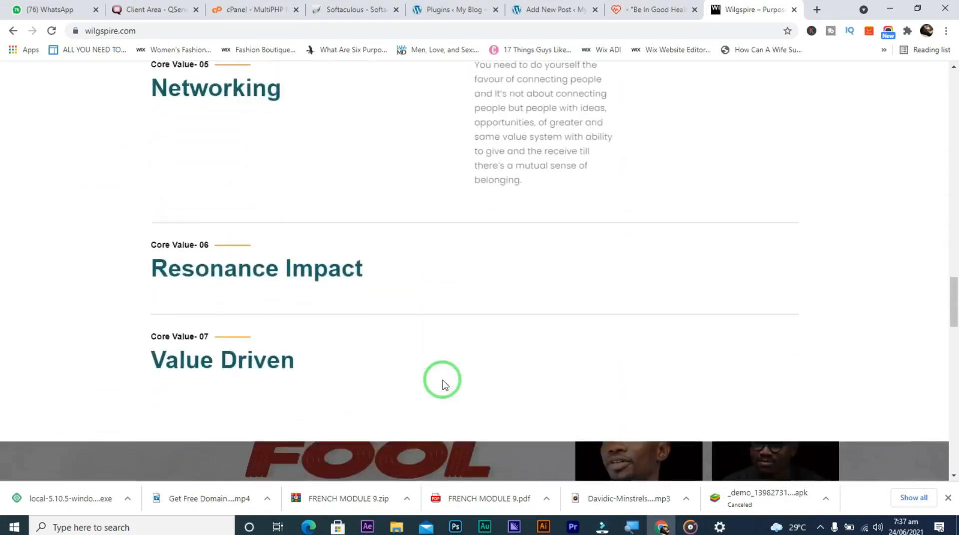
scroll(443, 383, down, 9)
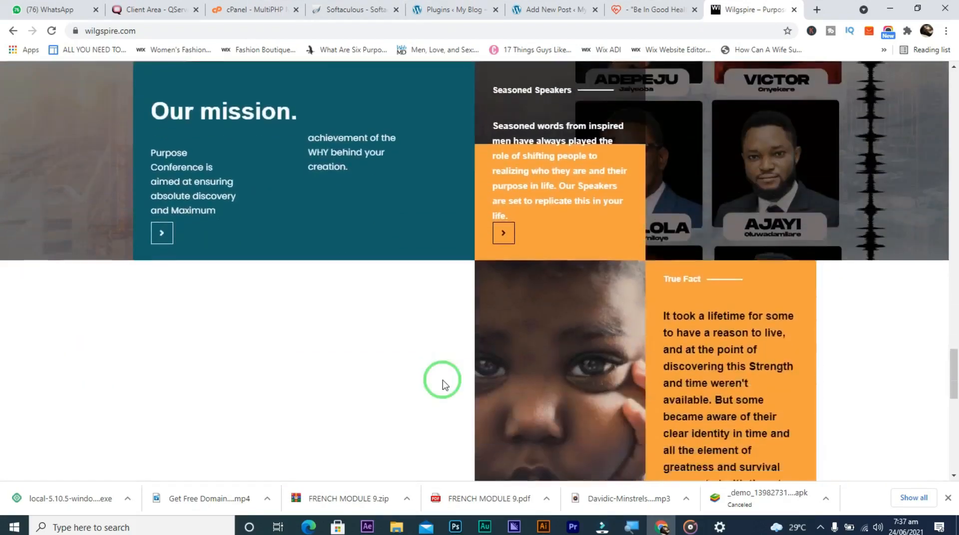
scroll(442, 381, down, 8)
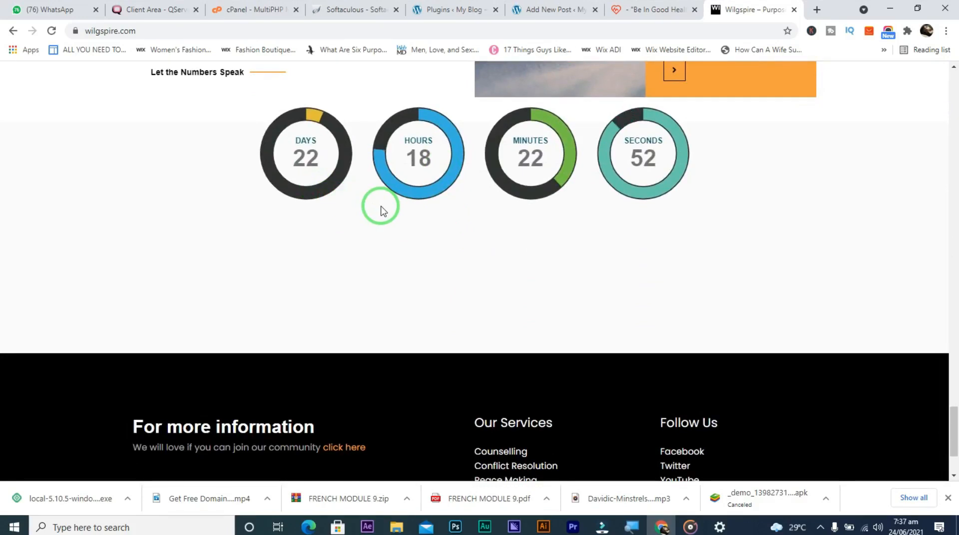
scroll(380, 209, down, 2)
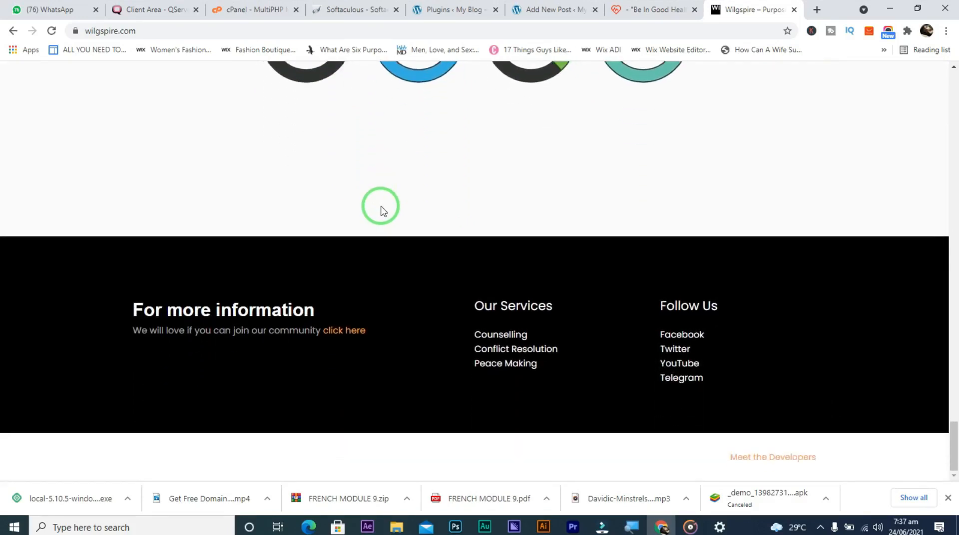
scroll(381, 210, up, 15)
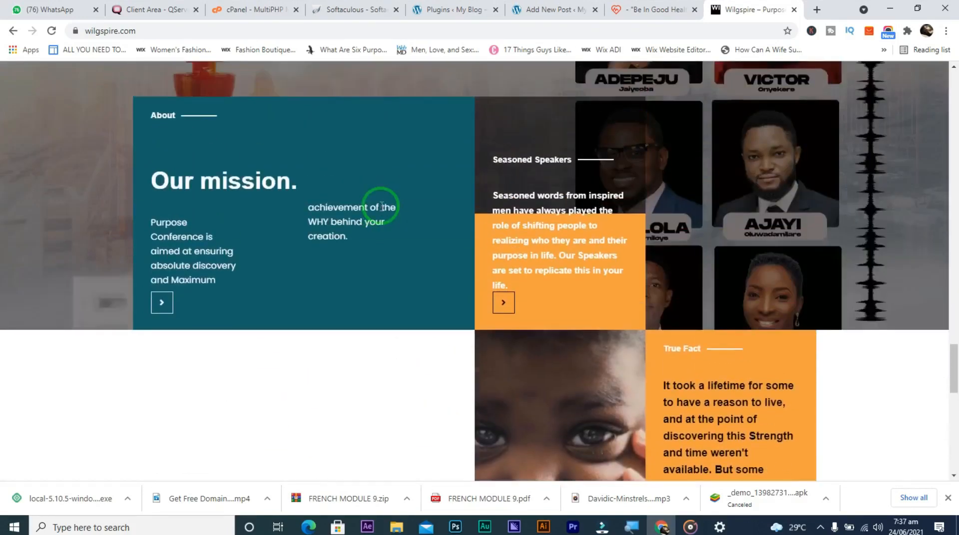
scroll(381, 209, up, 10)
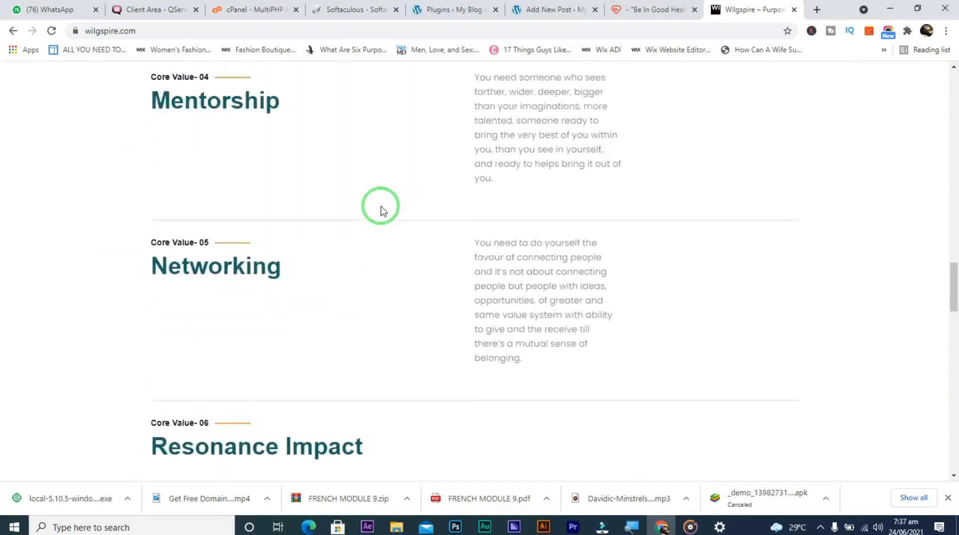
scroll(380, 210, up, 15)
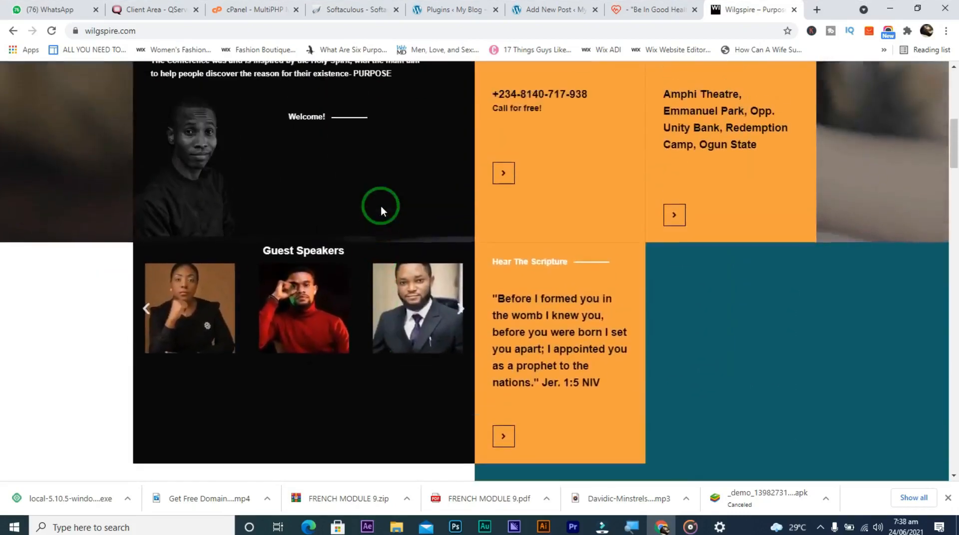
scroll(381, 207, up, 2)
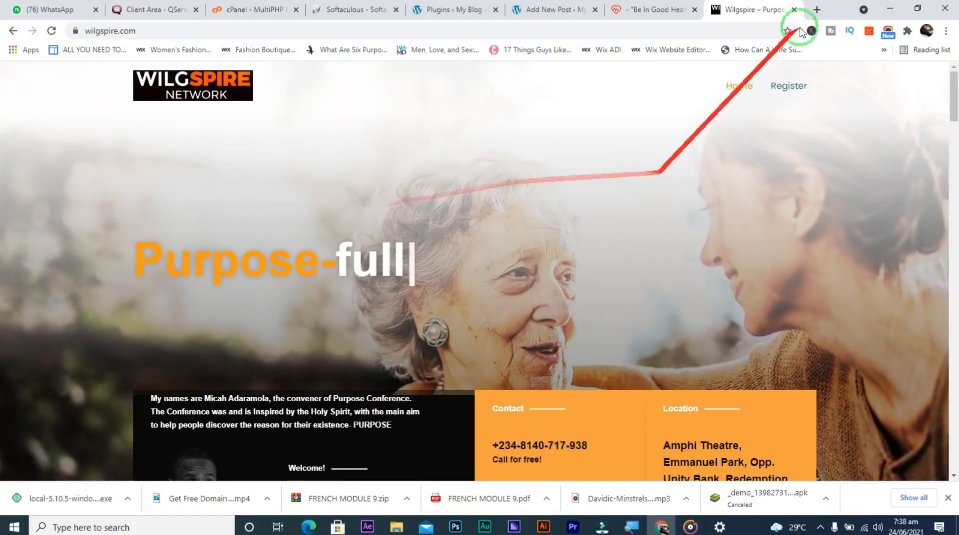
Open electzonia.com in a new tab and close the Wilgspire tab
click(817, 7)
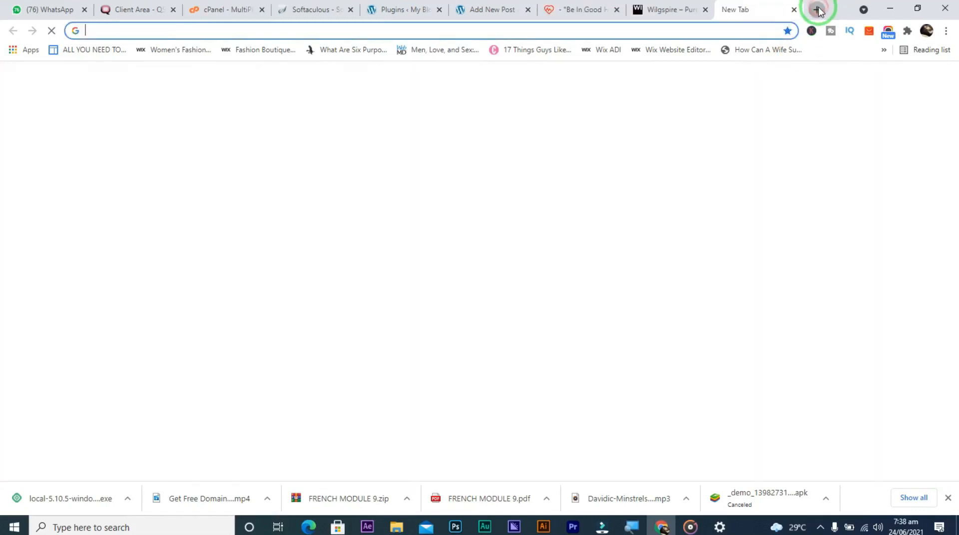
text(electzonia.com)
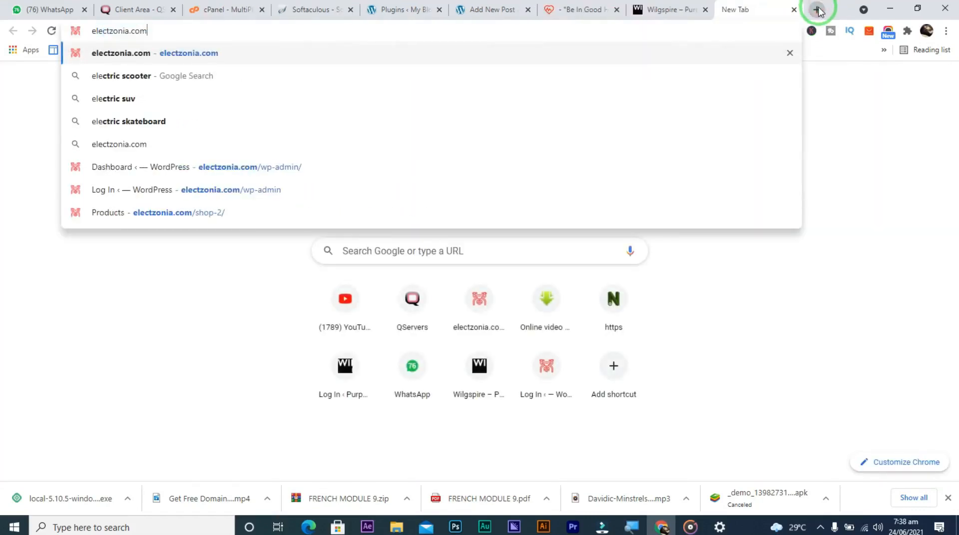
key(Return)
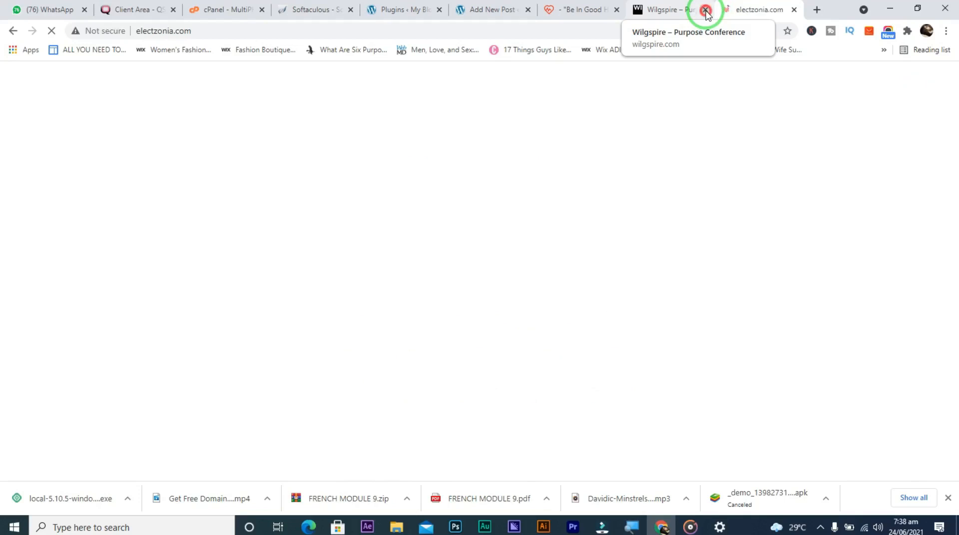
click(705, 10)
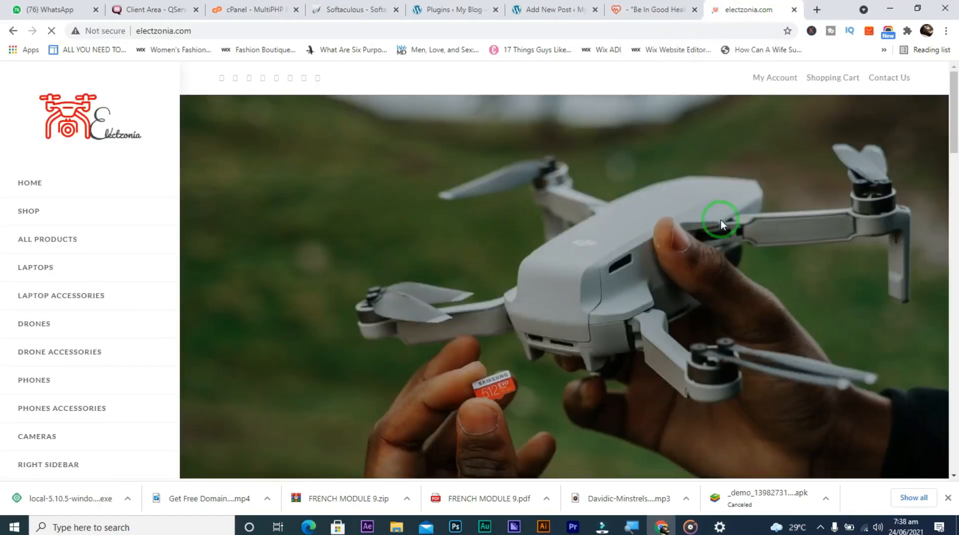
scroll(656, 241, down, 2)
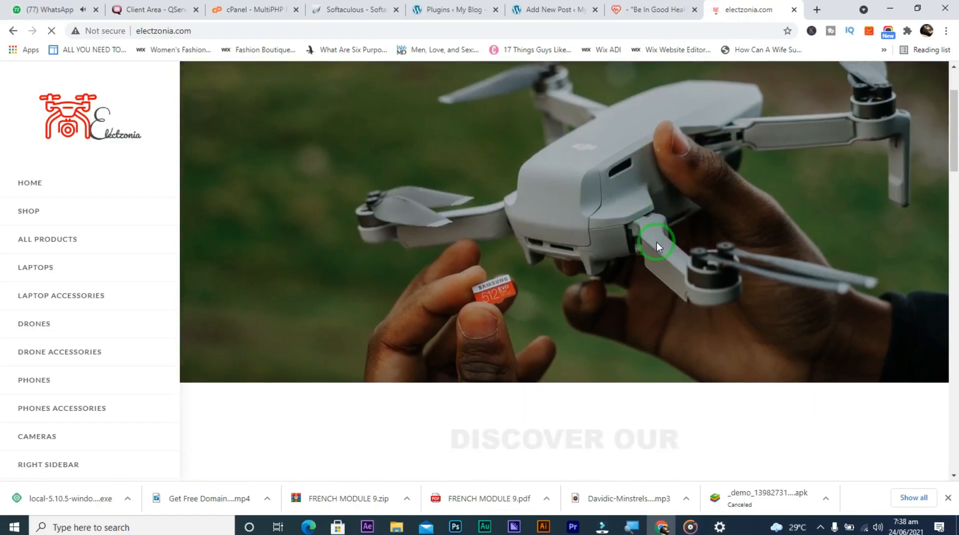
scroll(656, 242, down, 8)
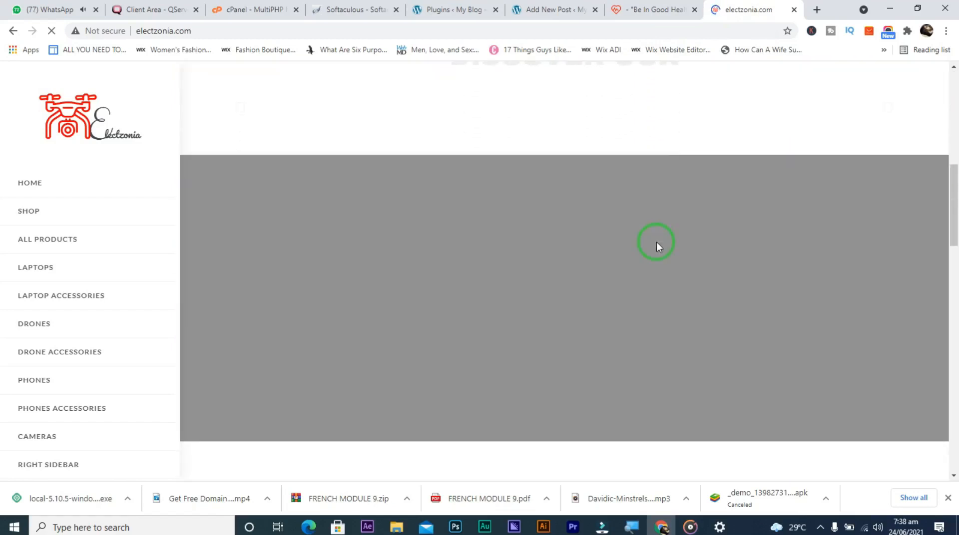
scroll(656, 242, up, 10)
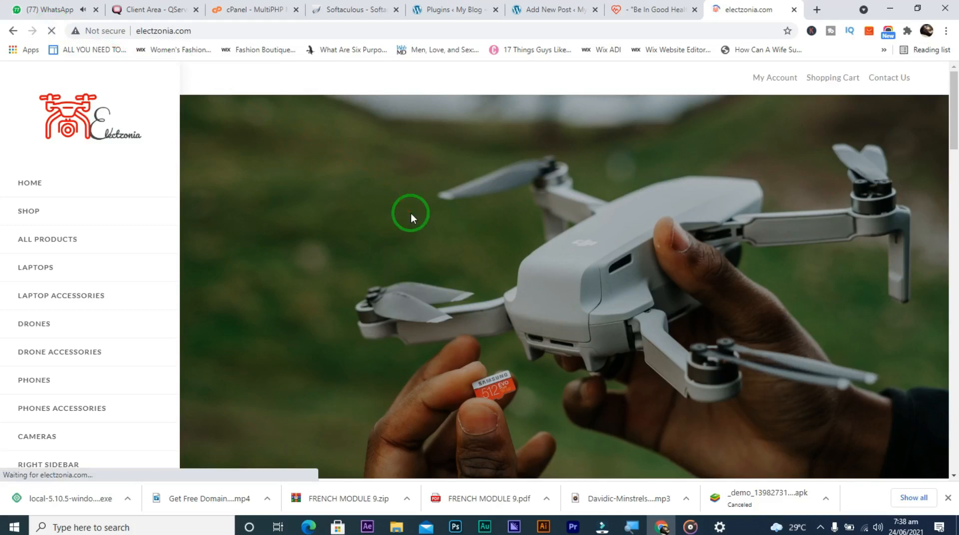
scroll(410, 214, down, 6)
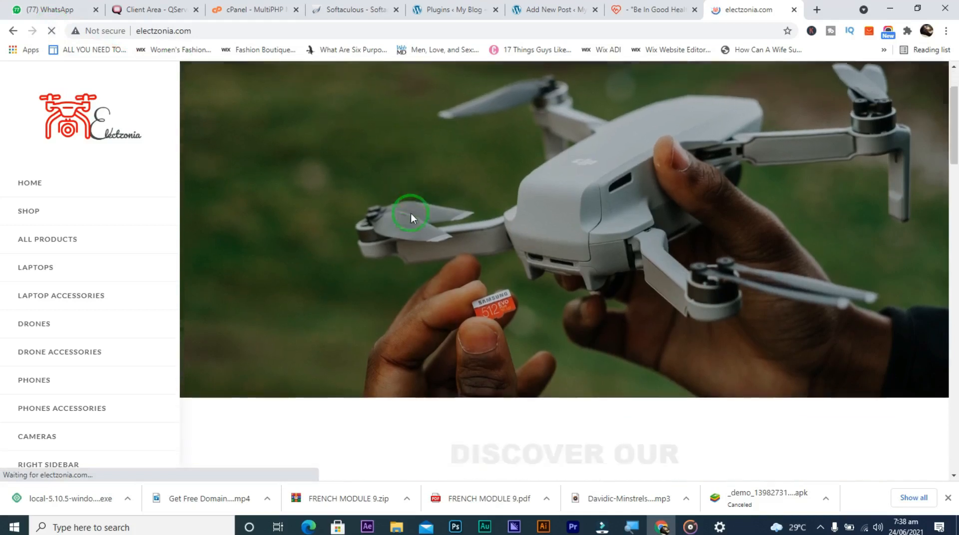
scroll(410, 214, down, 4)
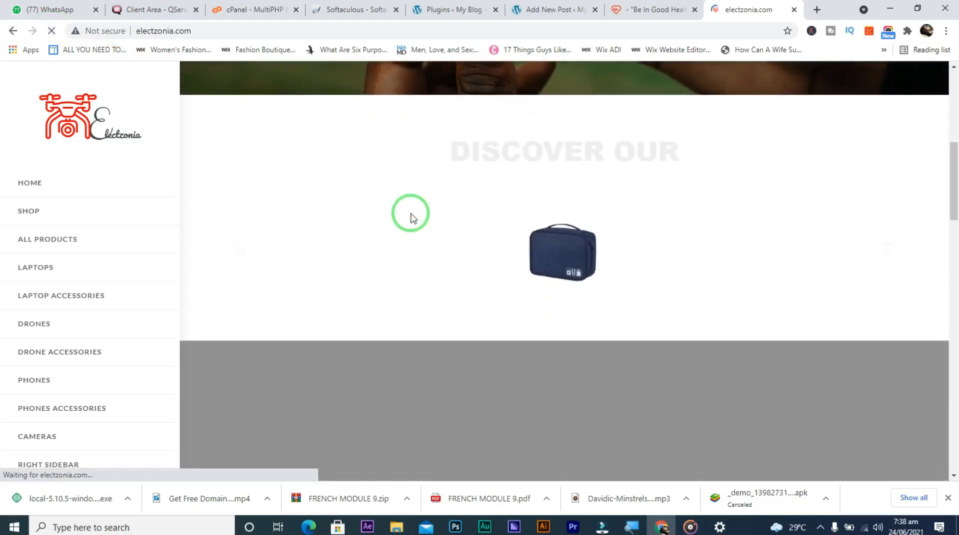
scroll(410, 214, up, 6)
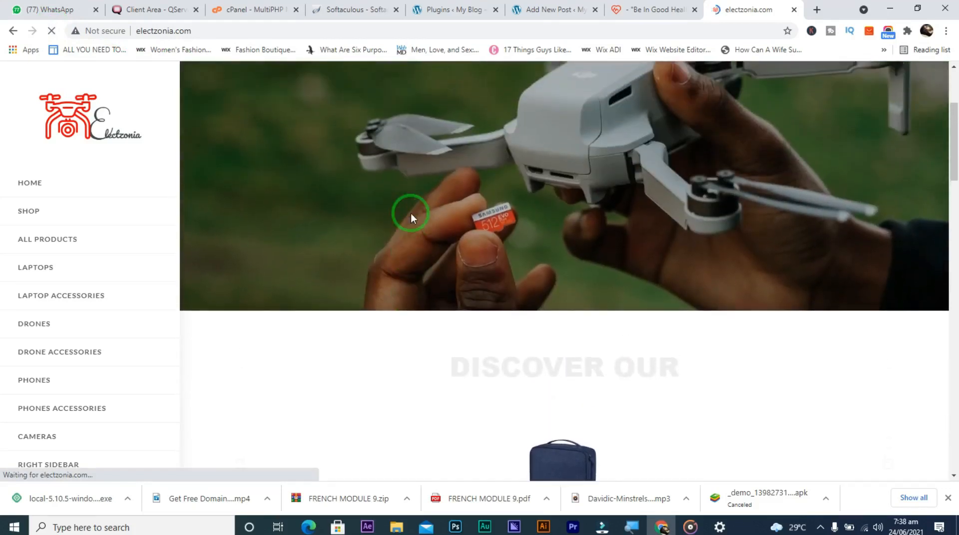
scroll(411, 214, down, 3)
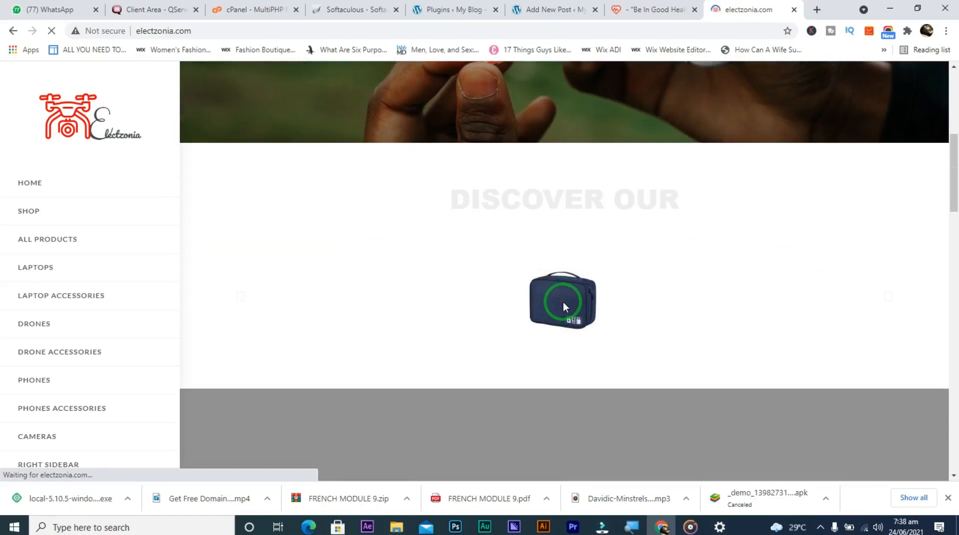
scroll(562, 302, up, 7)
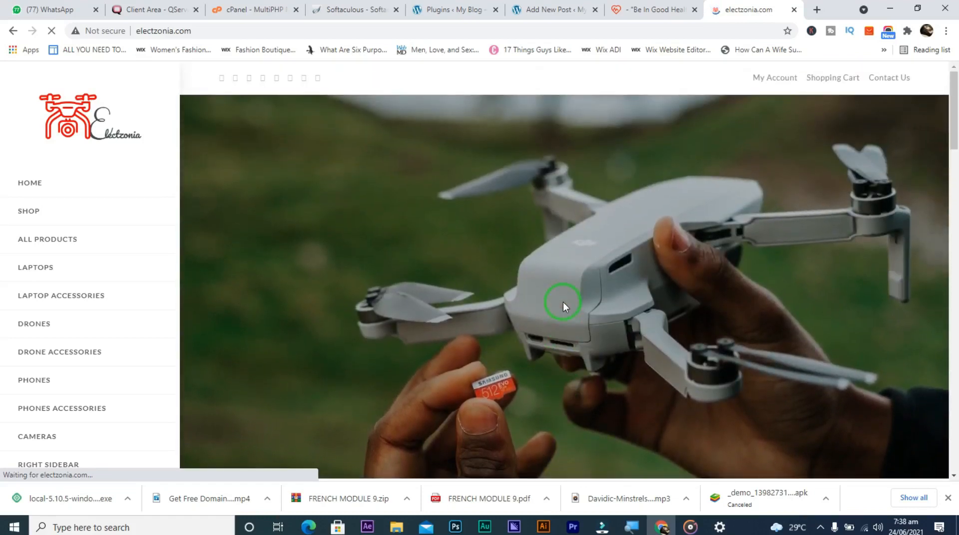
scroll(562, 301, down, 6)
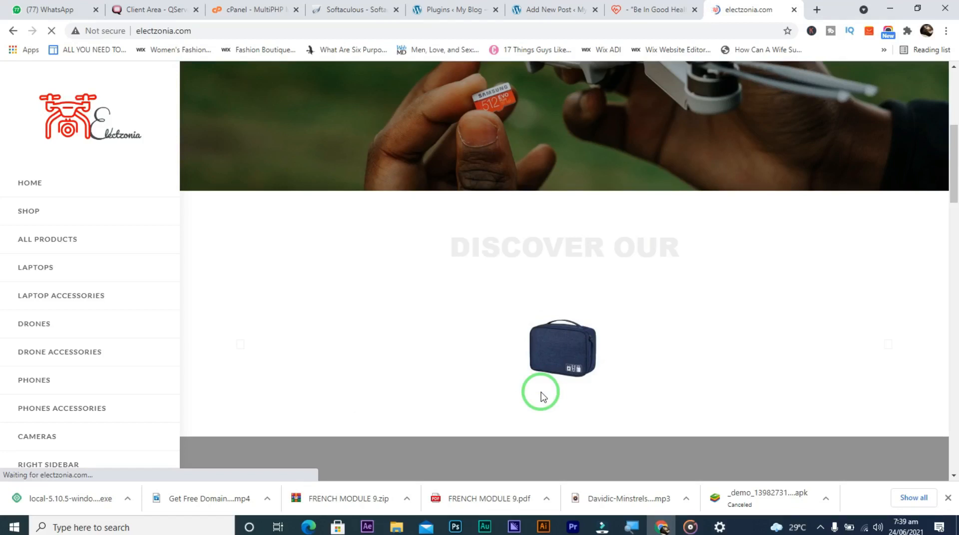
Scroll down through the Electzonia homepage sections and back up to Best Selling
scroll(541, 394, down, 10)
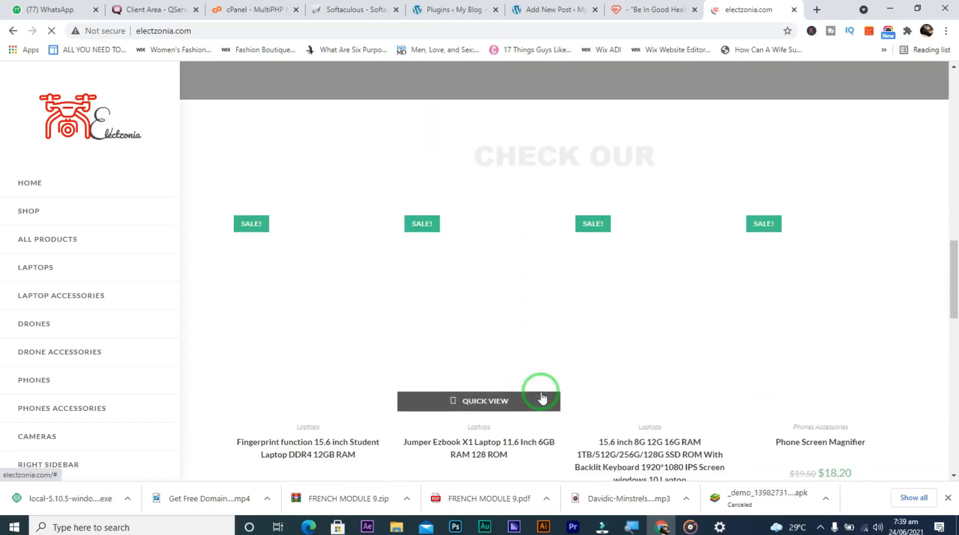
scroll(542, 394, down, 2)
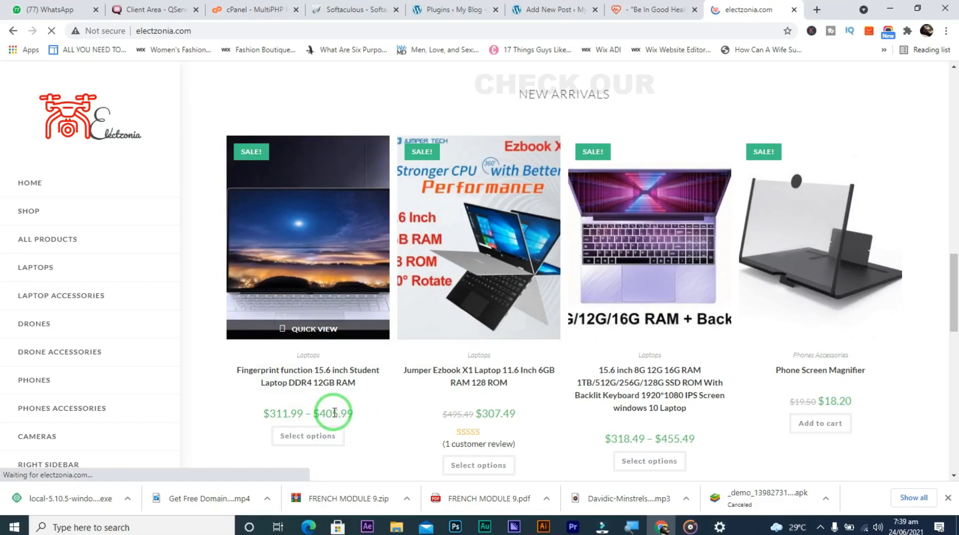
scroll(334, 413, down, 8)
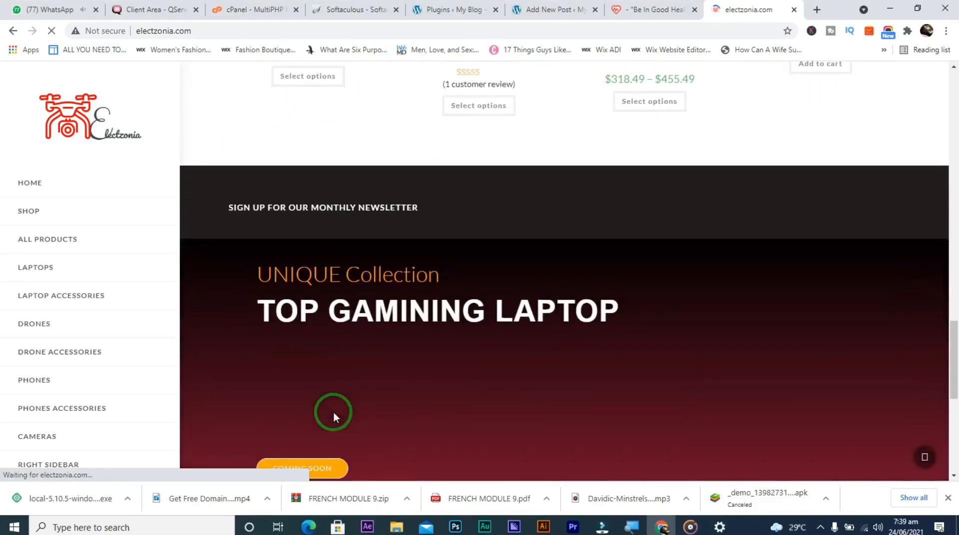
scroll(333, 413, down, 2)
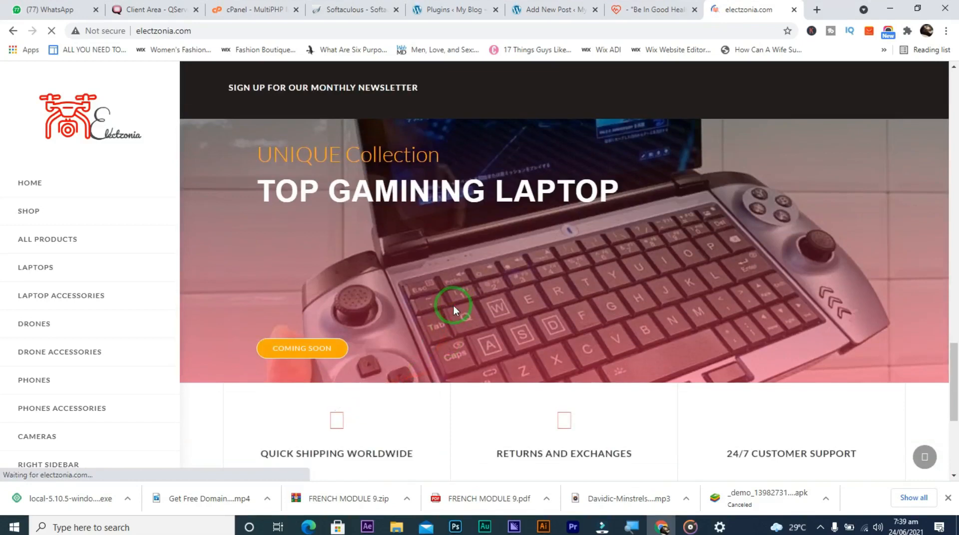
scroll(453, 306, down, 1)
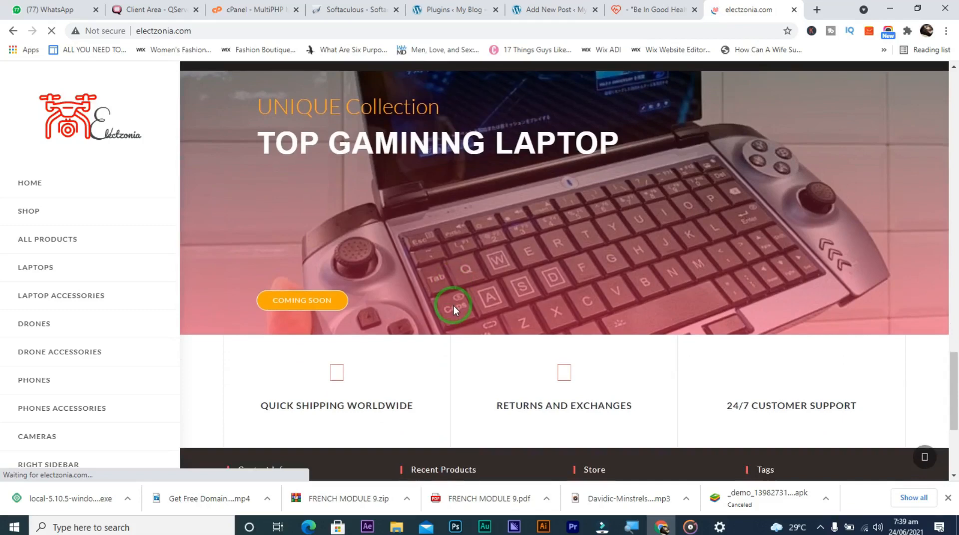
scroll(453, 306, down, 2)
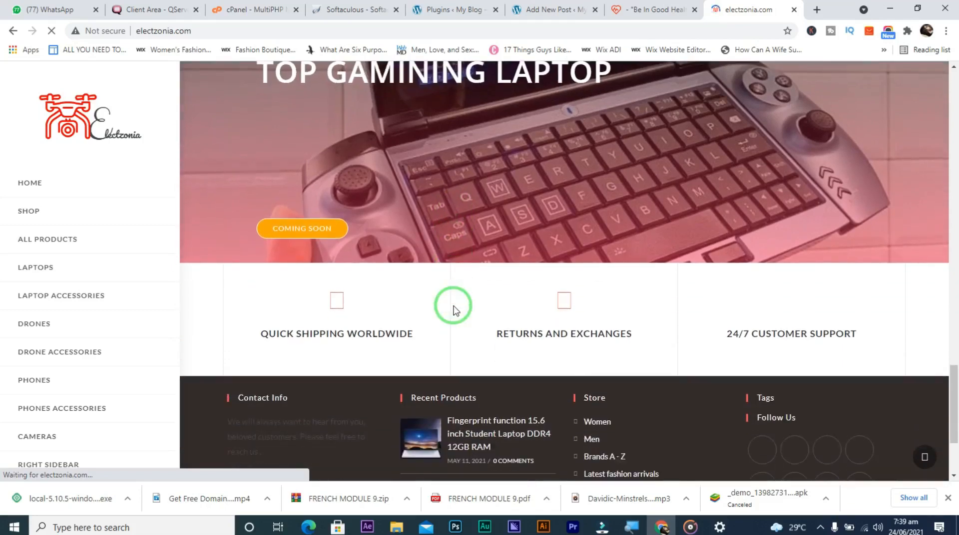
scroll(454, 309, up, 15)
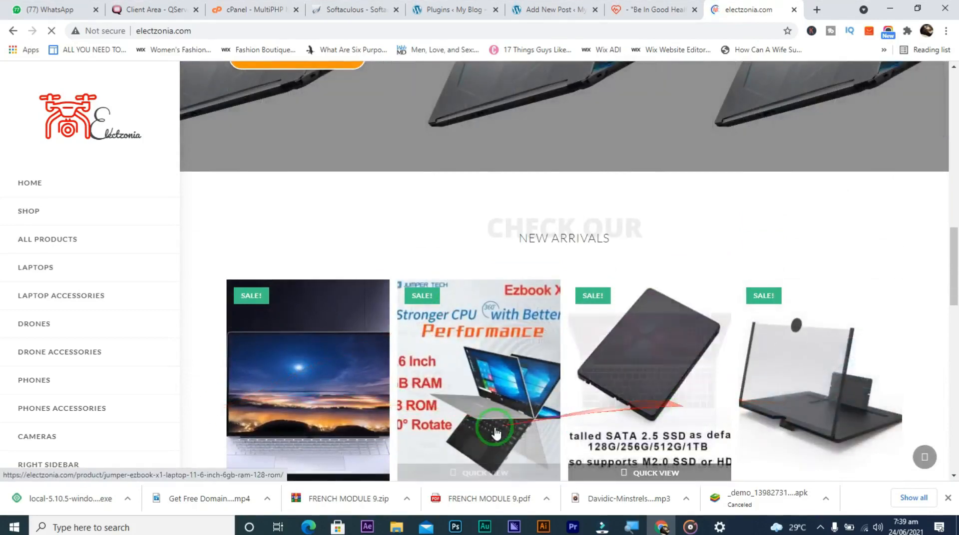
scroll(496, 433, up, 7)
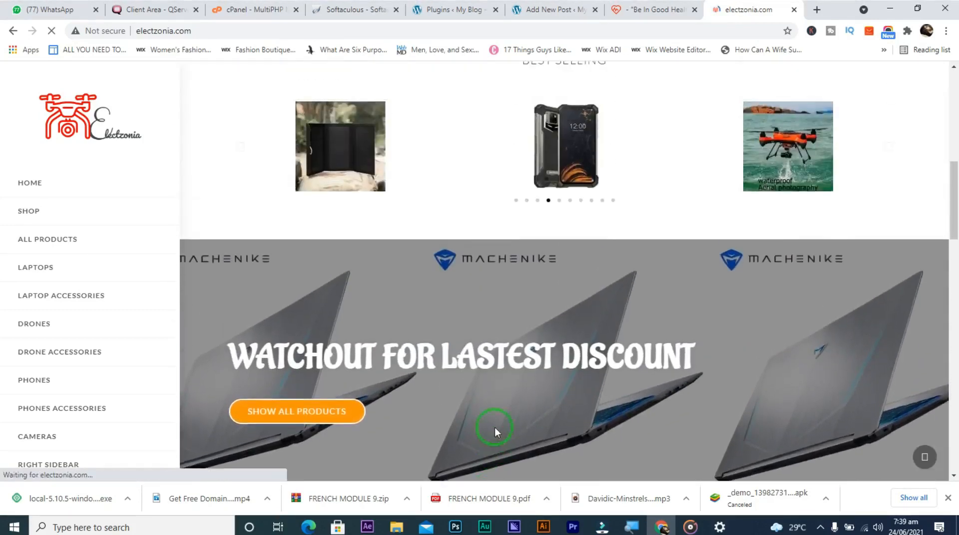
scroll(494, 427, up, 8)
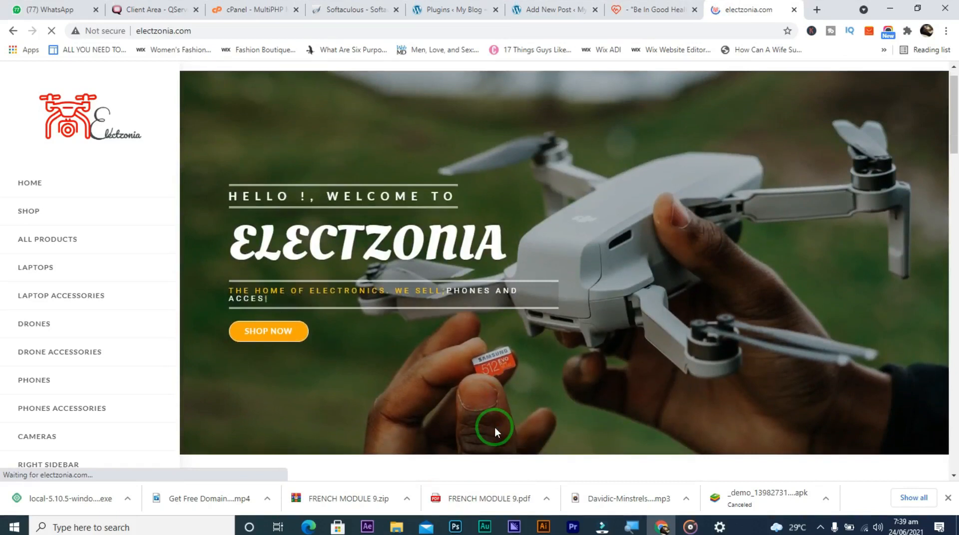
scroll(495, 427, down, 6)
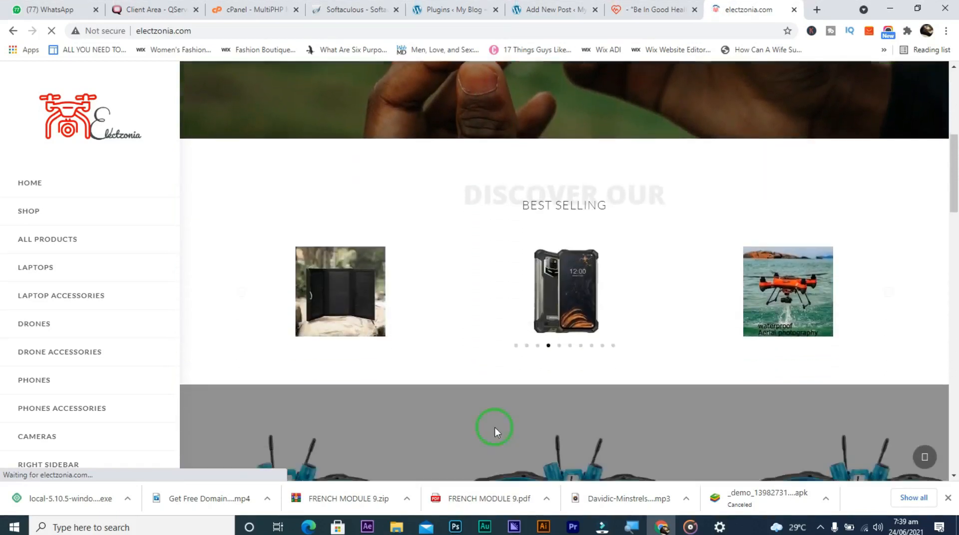
scroll(494, 427, up, 2)
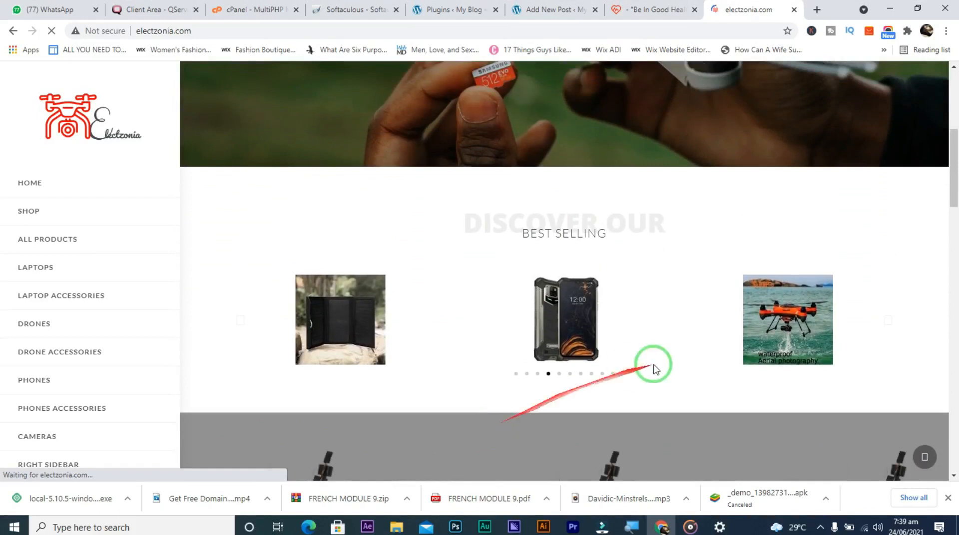
Cycle the Best Selling carousel through its products, then return to the top banner
click(887, 322)
click(887, 322)
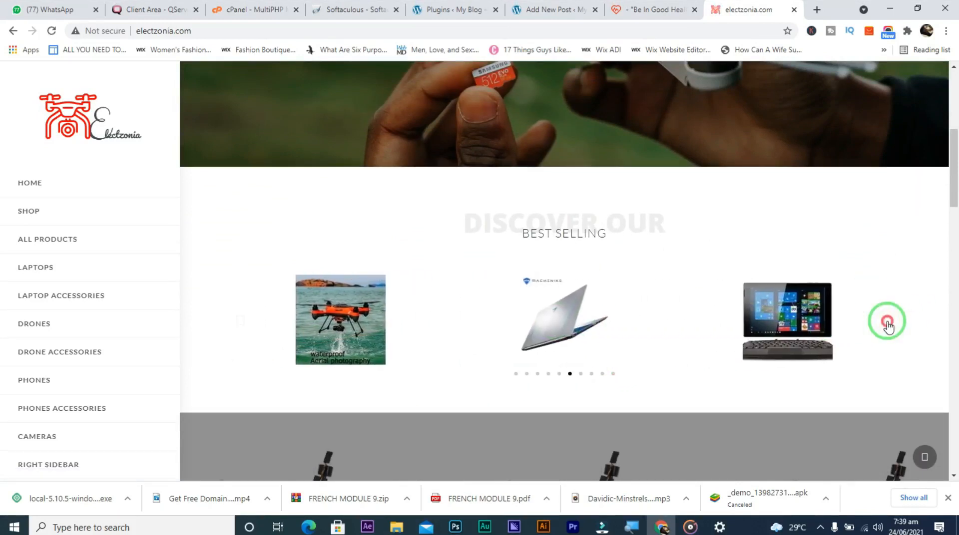
click(887, 322)
click(887, 322)
click(887, 322)
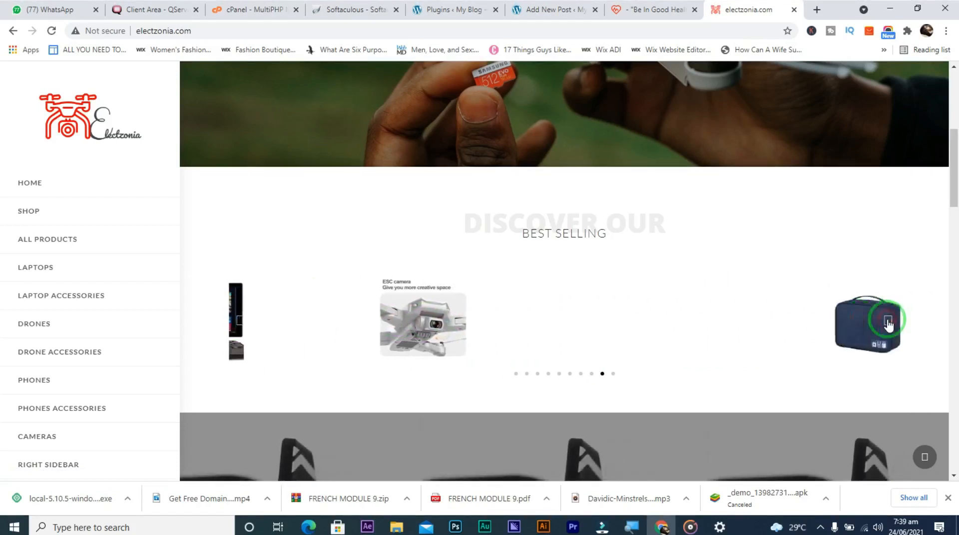
click(887, 322)
click(886, 322)
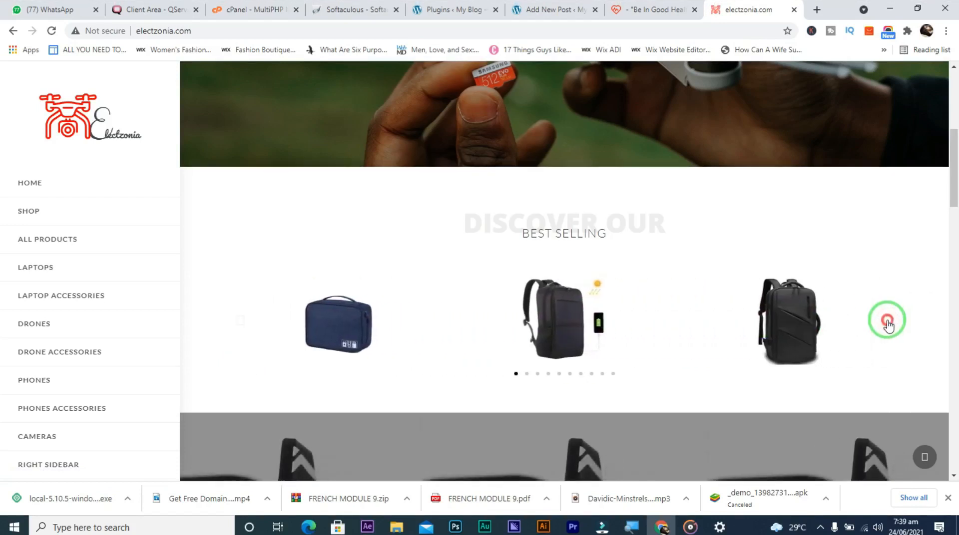
click(887, 322)
drag(953, 198, 954, 90)
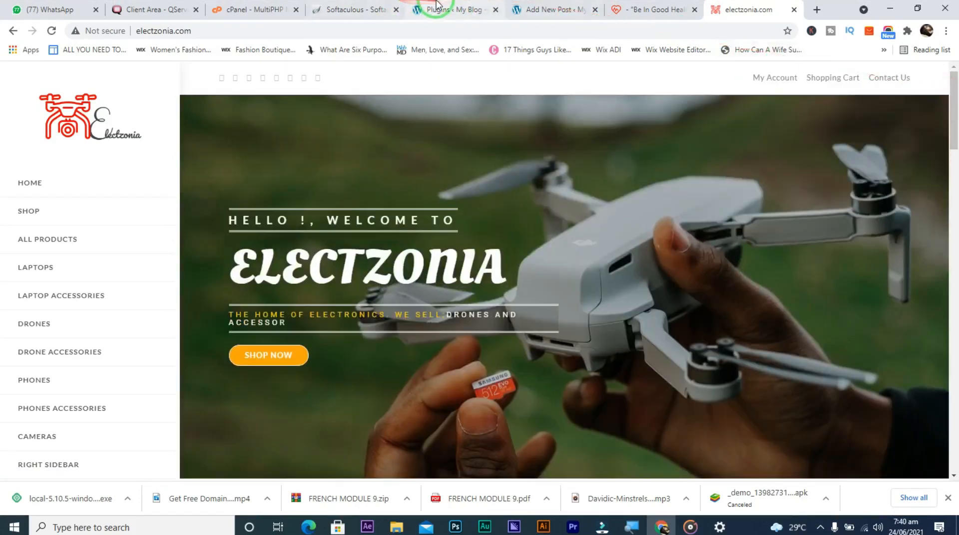
Switch back to the WordPress Plugins tab and go to Plugins > Add New
click(436, 6)
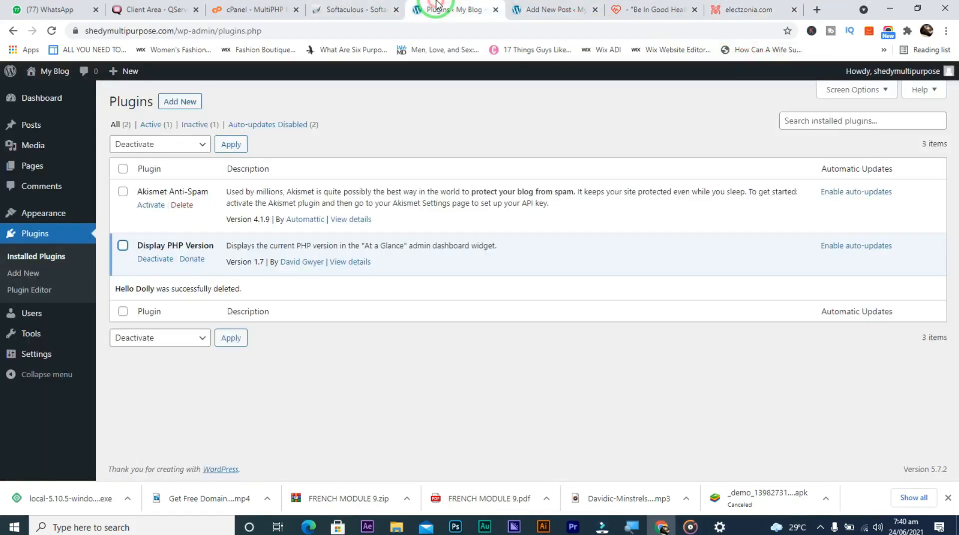
click(38, 280)
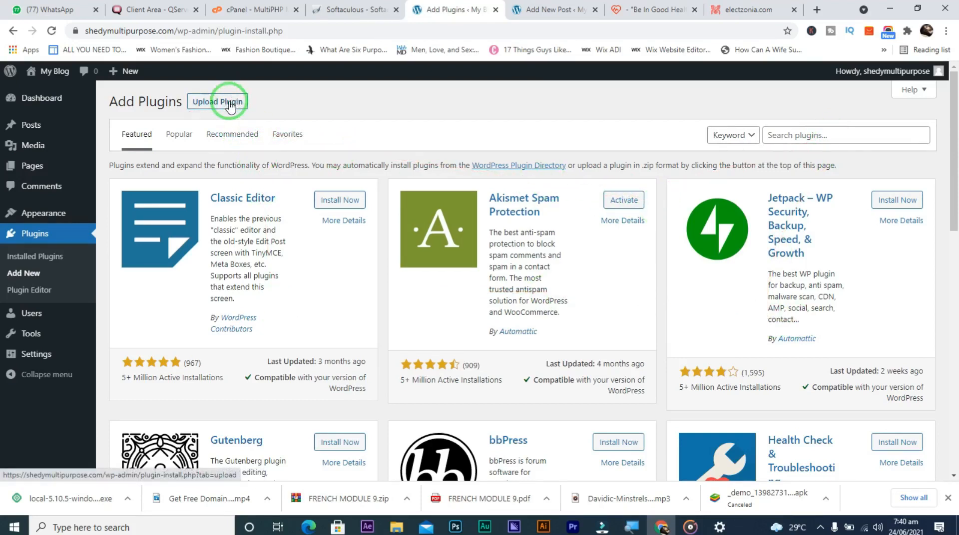
click(33, 296)
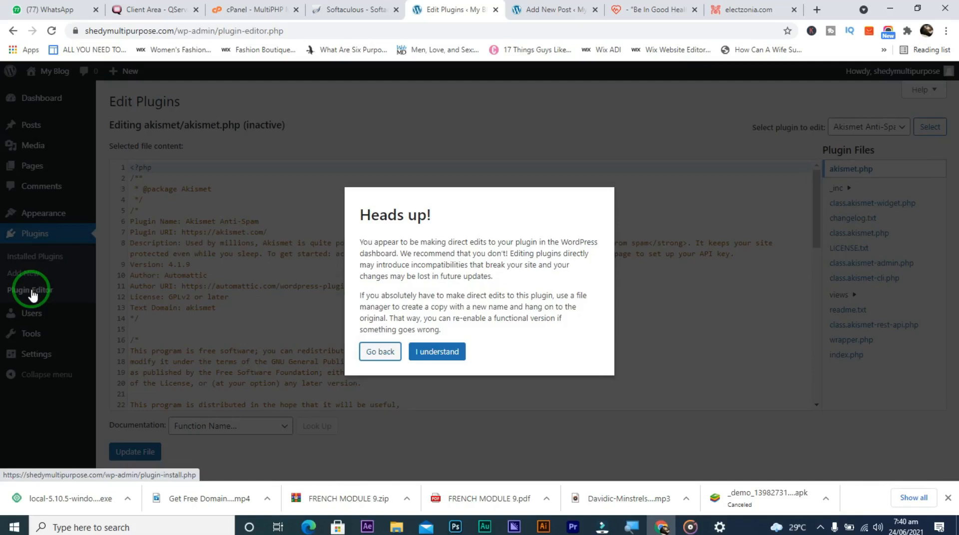
click(376, 354)
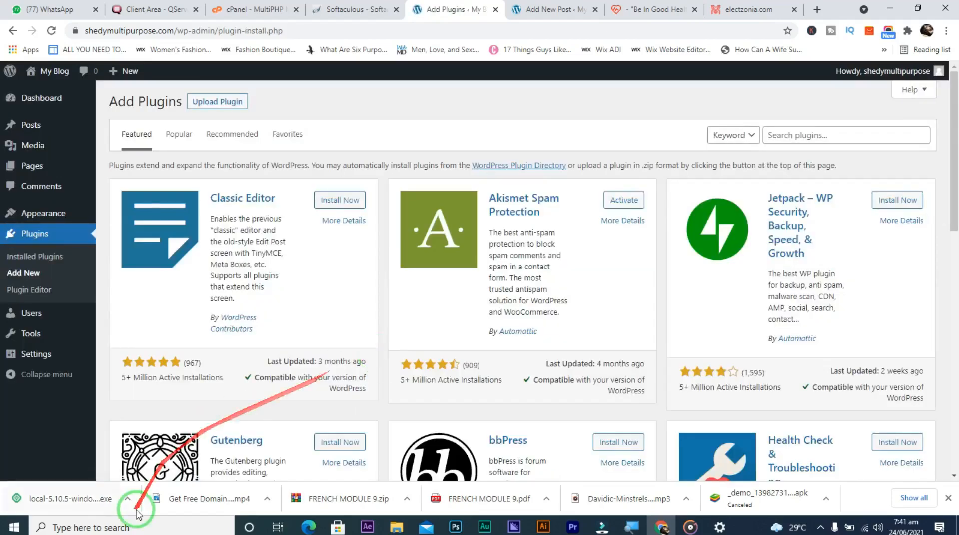
mouse_move(61, 313)
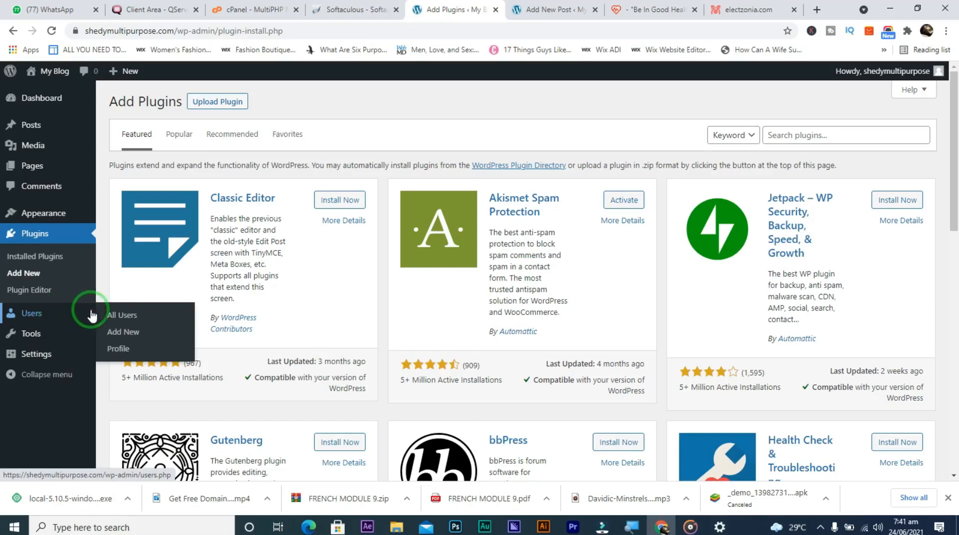
Go to Users > All Users, then open the Add New User form
click(122, 322)
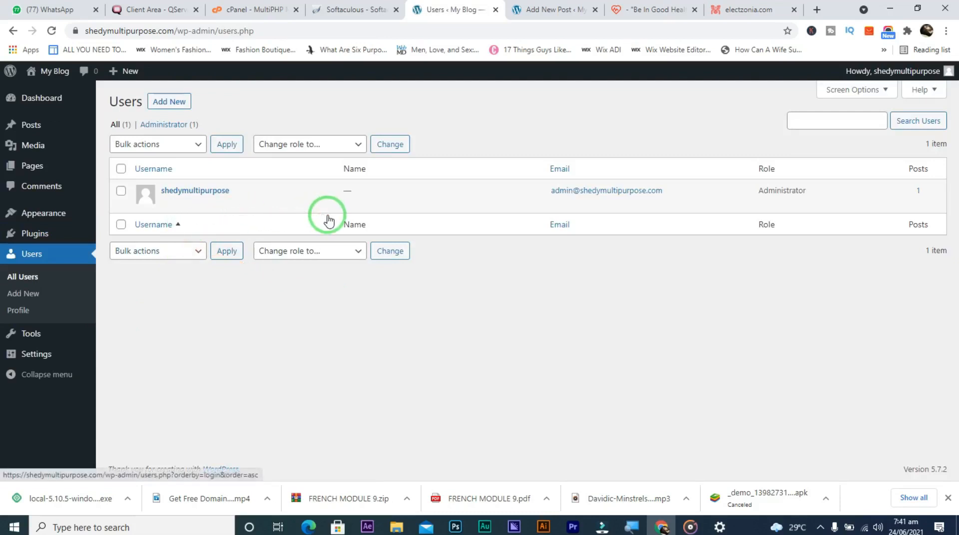
click(33, 294)
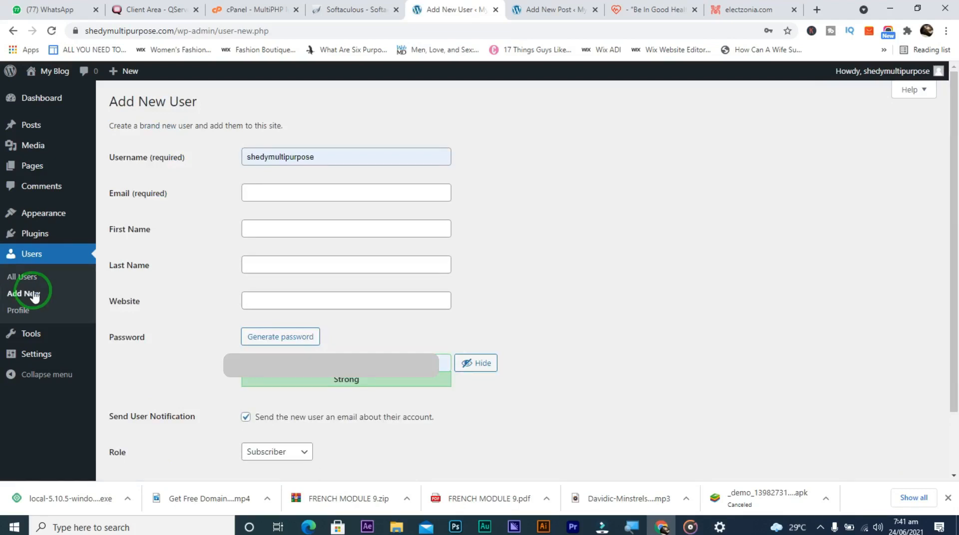
Mask the new user's password as dots, leaving 'Confirm use of weak password' unticked
click(275, 464)
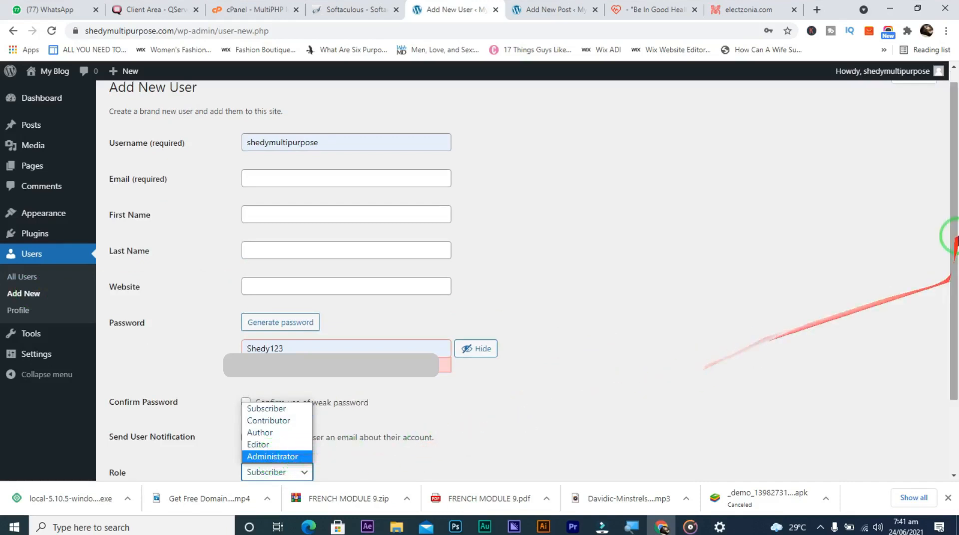
drag(953, 236, 951, 226)
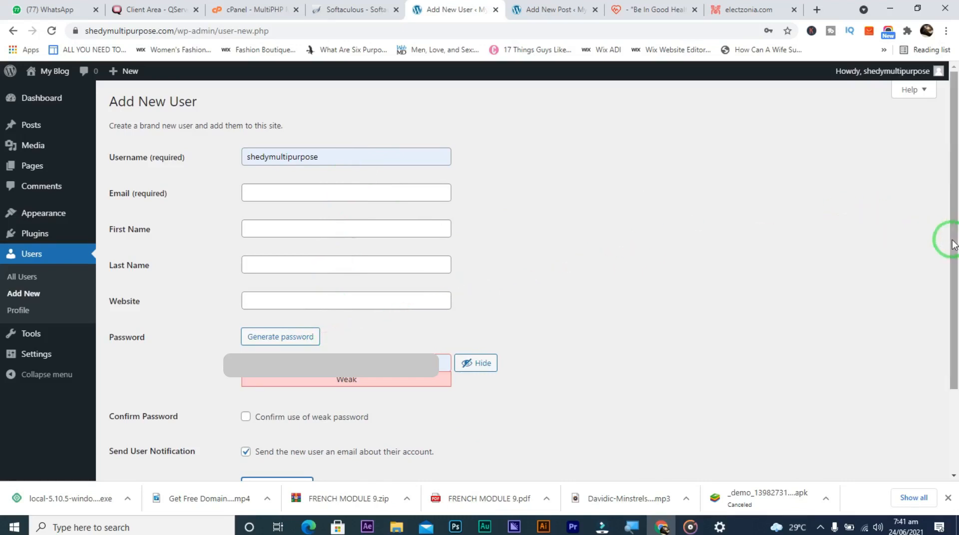
drag(953, 240, 950, 336)
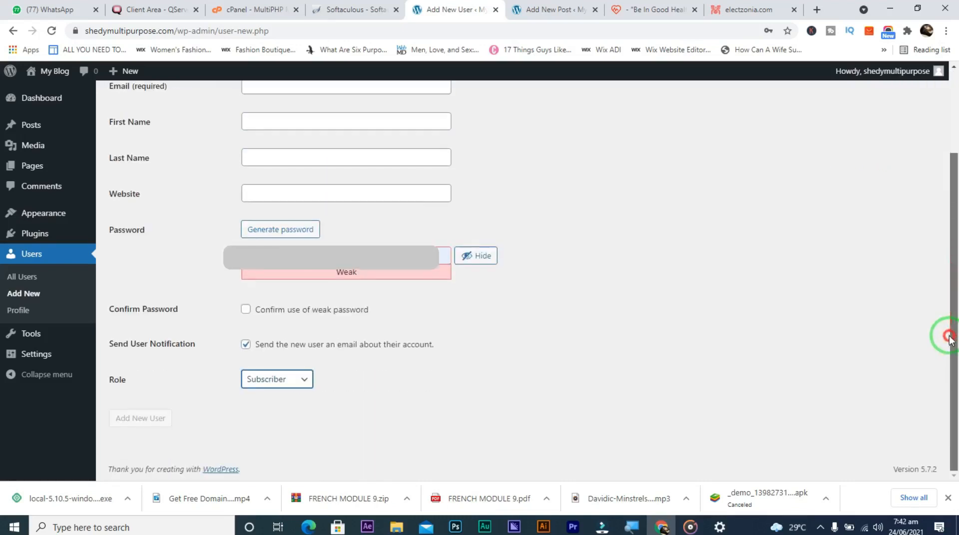
click(246, 311)
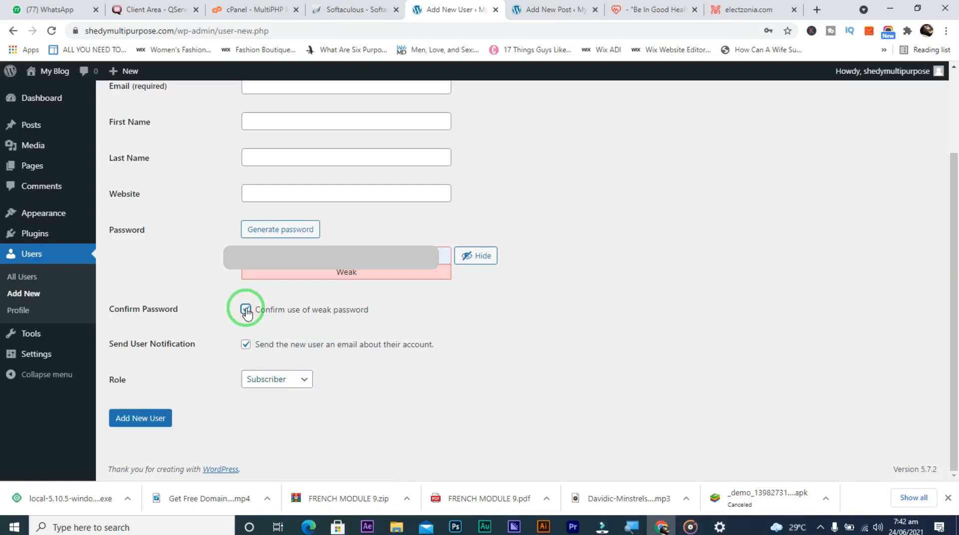
click(245, 310)
click(462, 259)
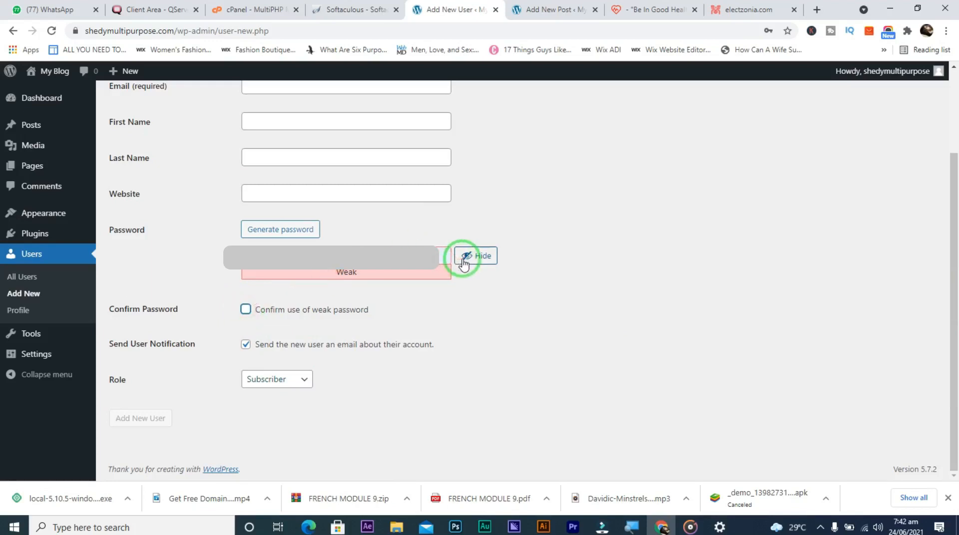
click(463, 260)
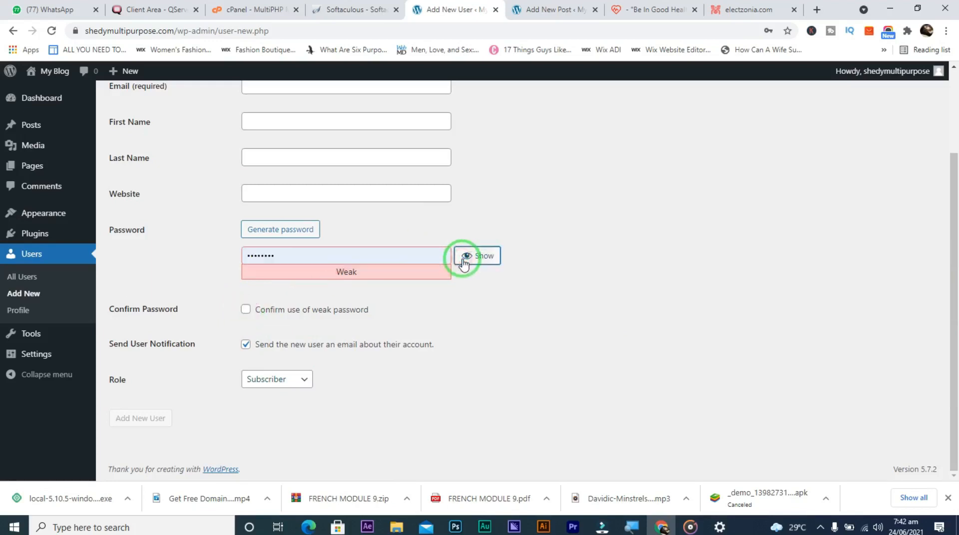
click(246, 310)
click(246, 310)
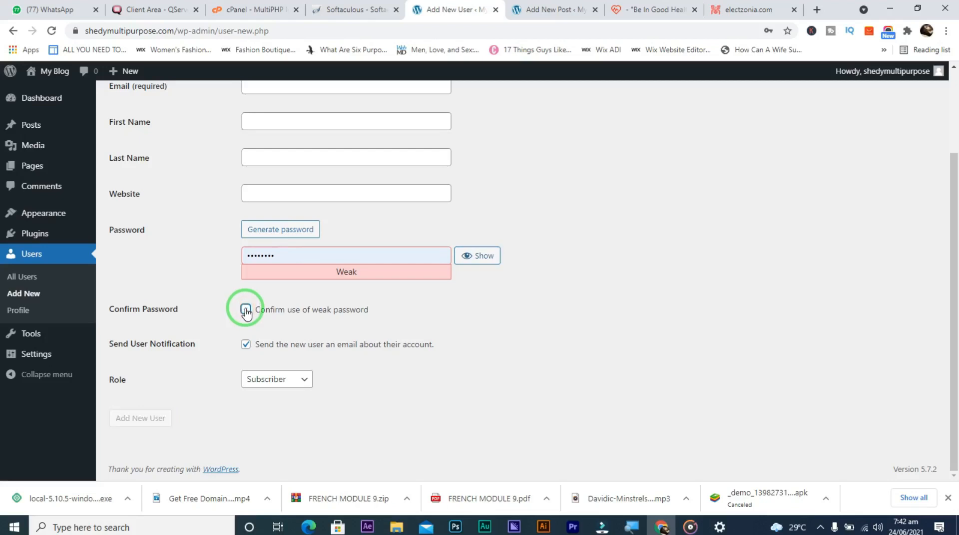
Try the Contributor, Author and Editor roles for the new user, then open Users > Profile
click(263, 383)
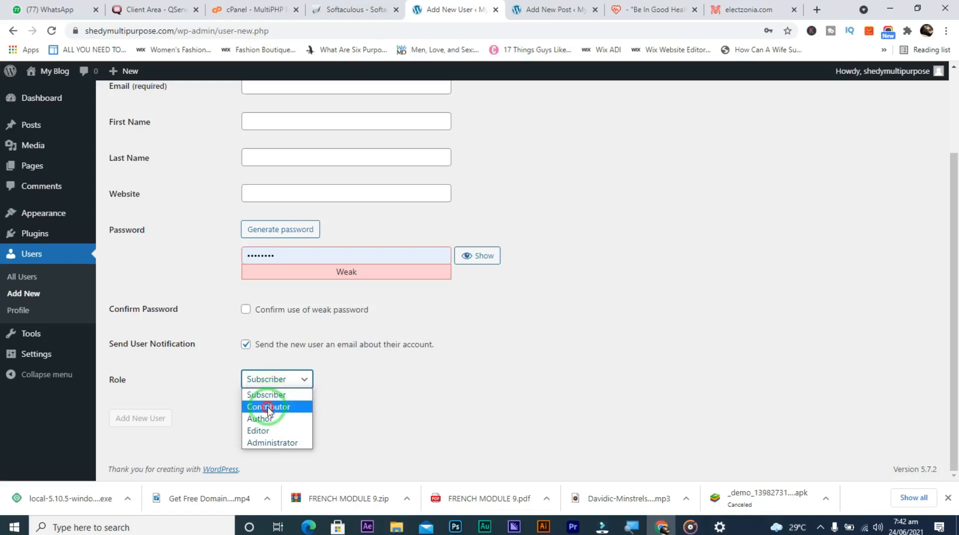
click(268, 407)
click(270, 386)
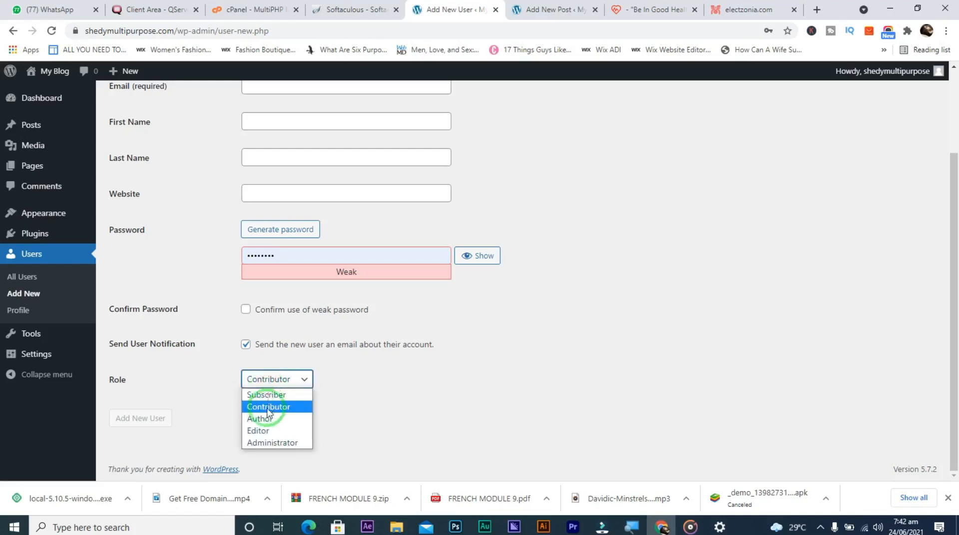
click(266, 419)
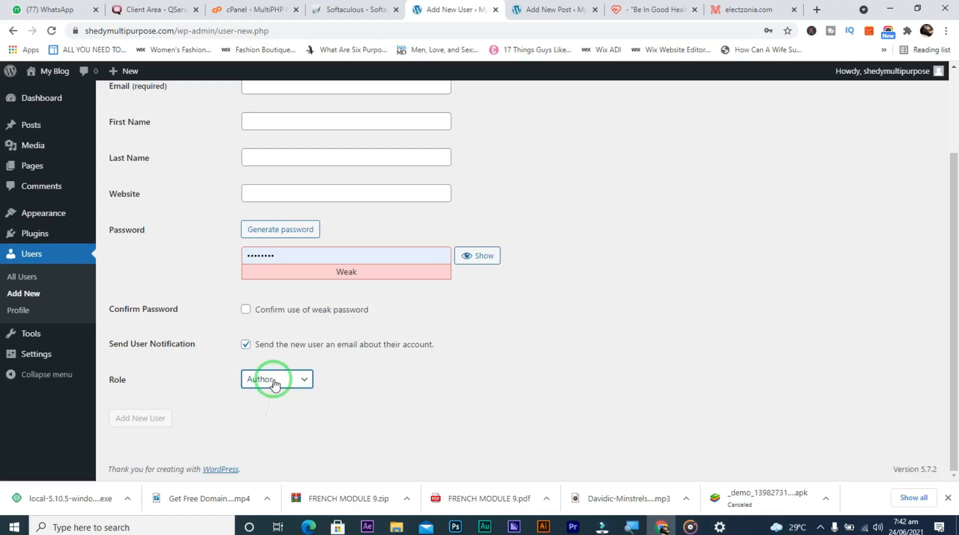
click(274, 380)
click(262, 432)
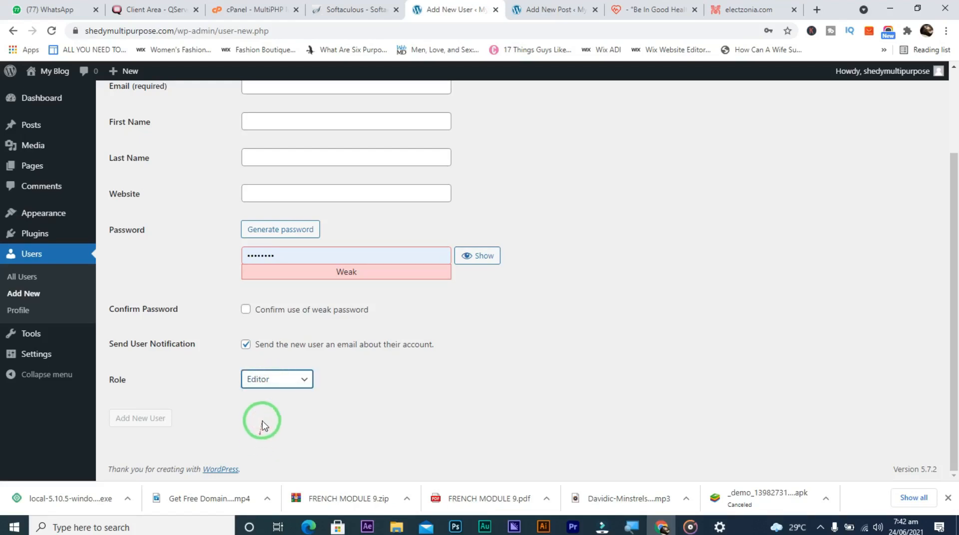
click(272, 384)
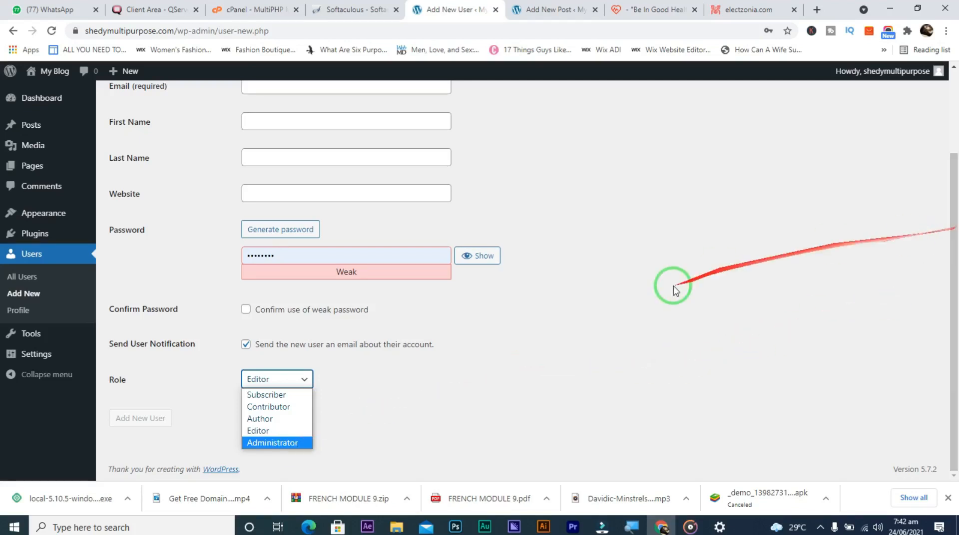
click(33, 312)
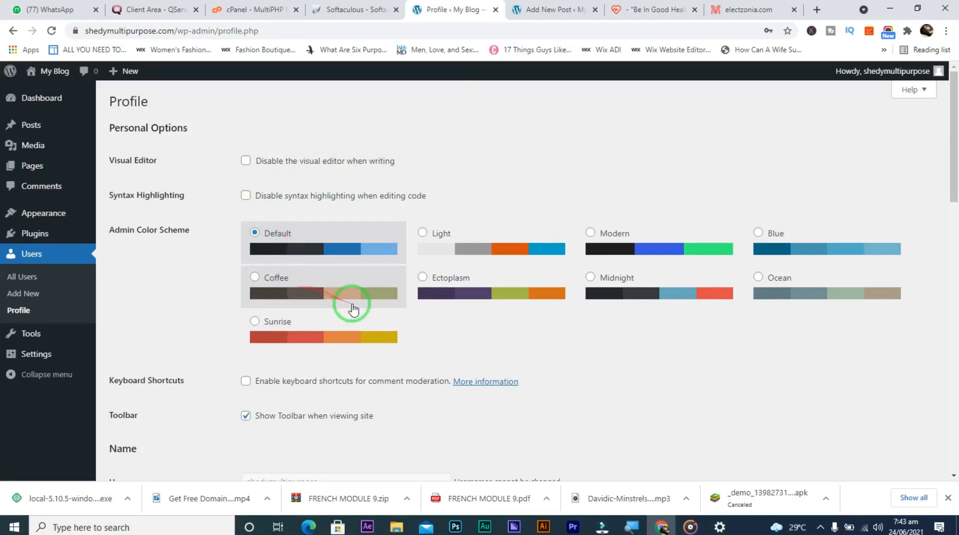
Preview the Light, Modern, Blue and Default admin schemes, settling on Coffee
click(423, 233)
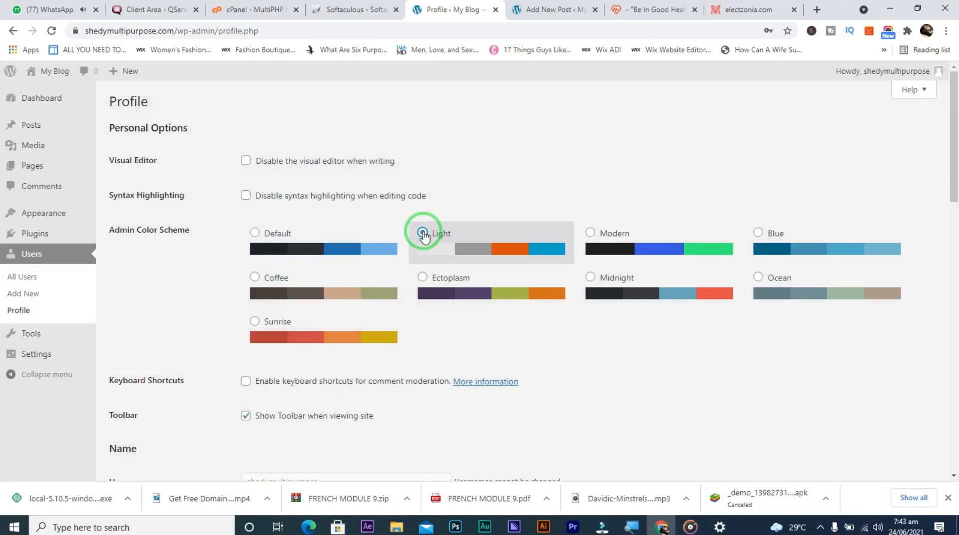
click(590, 234)
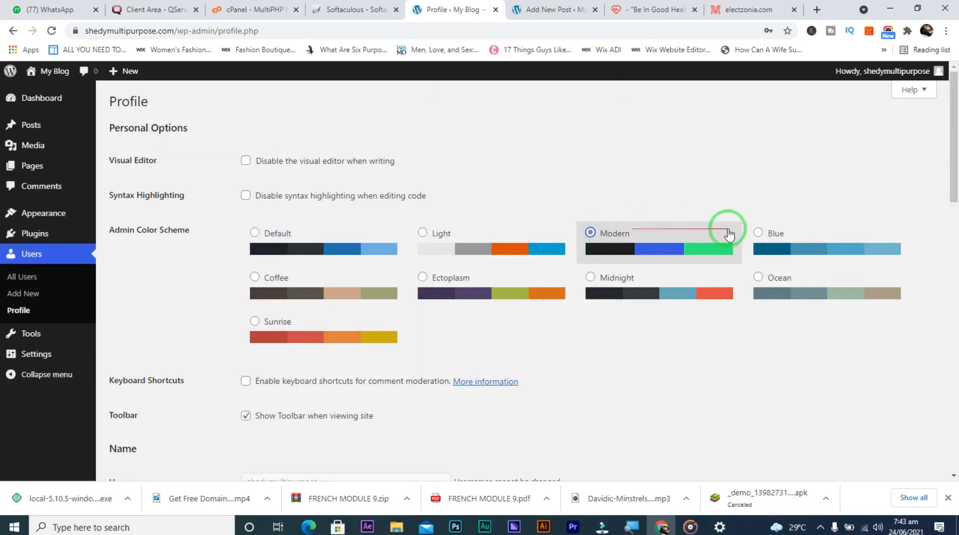
click(758, 233)
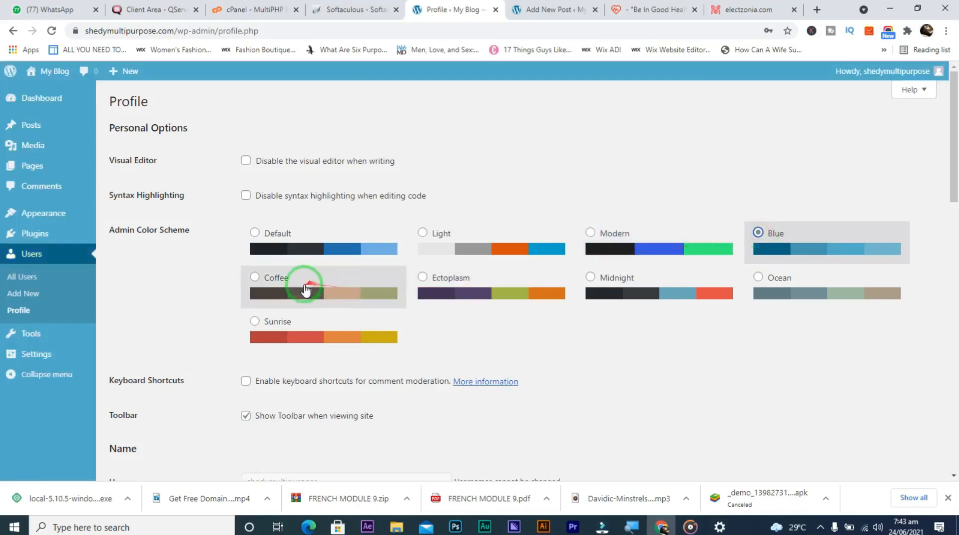
click(256, 278)
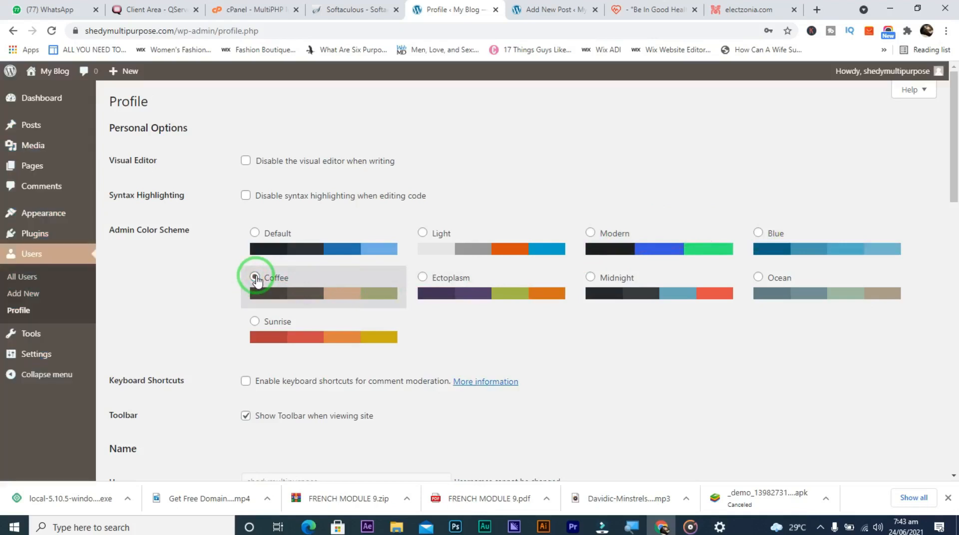
click(254, 234)
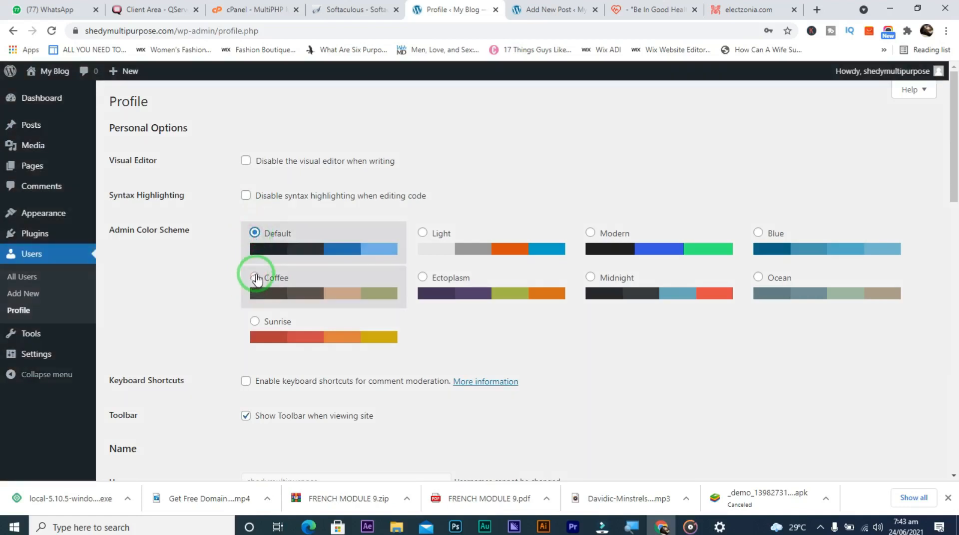
click(256, 278)
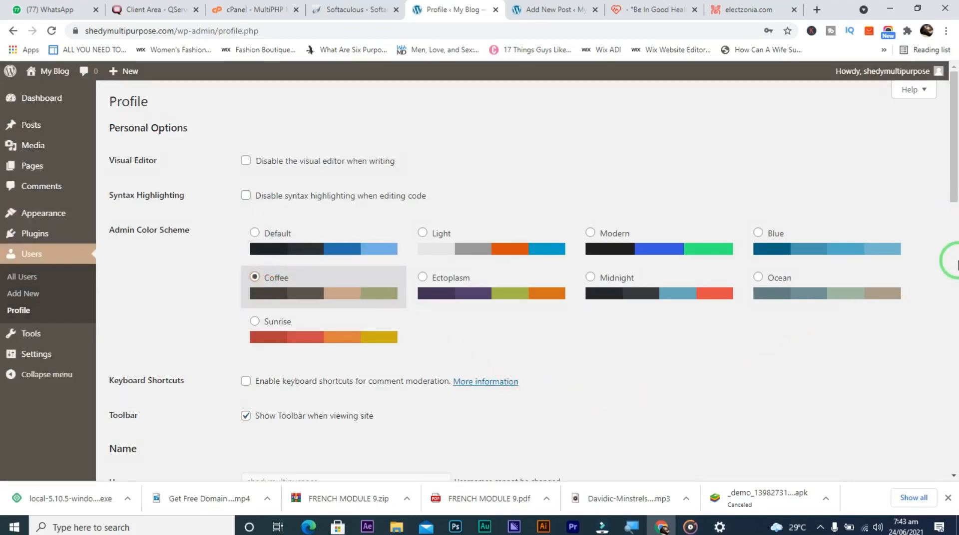
Scroll the Profile down to Profile Picture and bring up options for the Gravatar link
scroll(954, 240, down, 3)
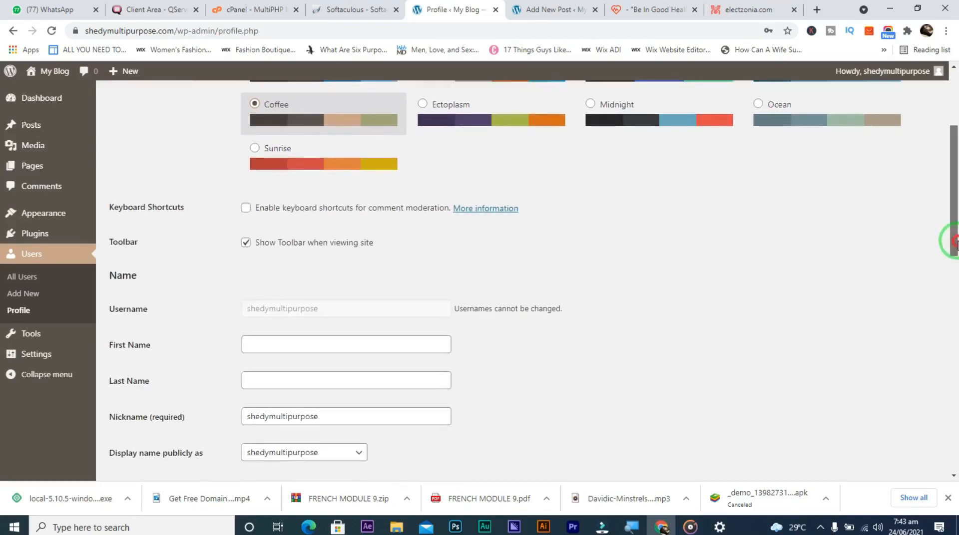
drag(954, 243, 955, 300)
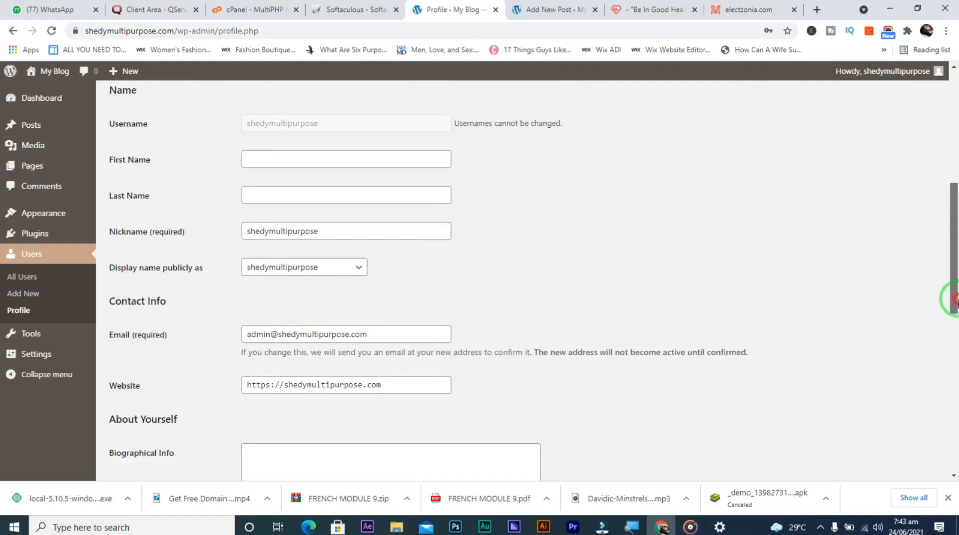
drag(957, 299, 951, 399)
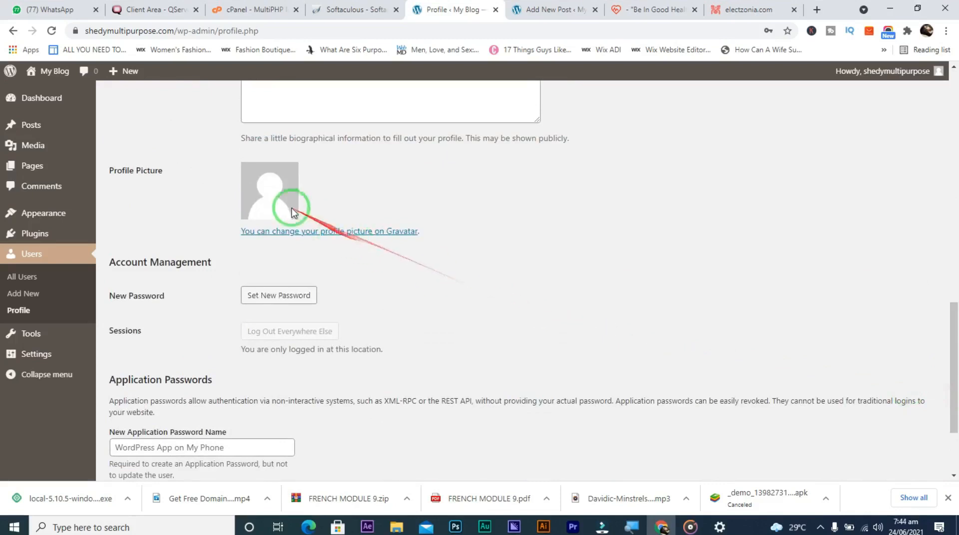
mouse_move(935, 81)
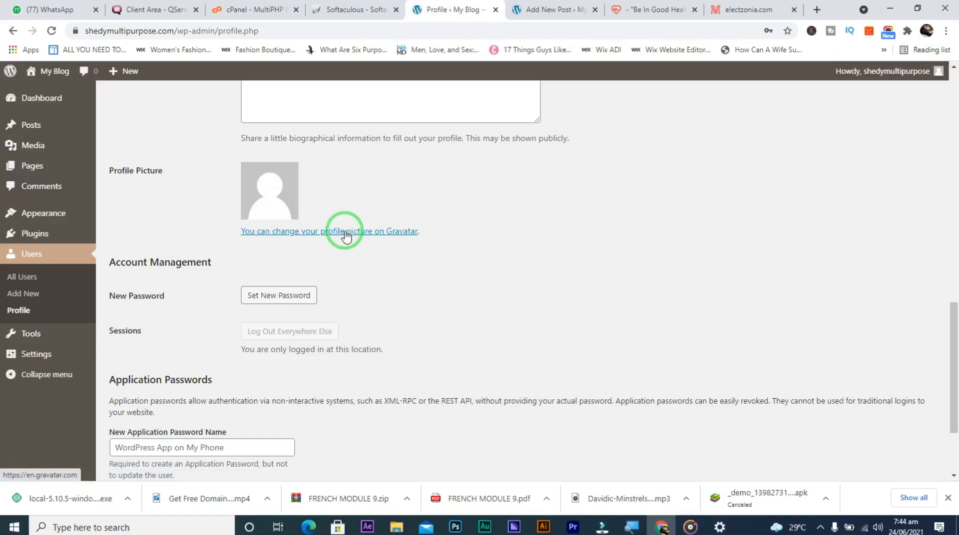
right_click(377, 234)
Open Gravatar's 'One avatar for everything' homepage in a new tab, skim it, then return to Profile
click(397, 245)
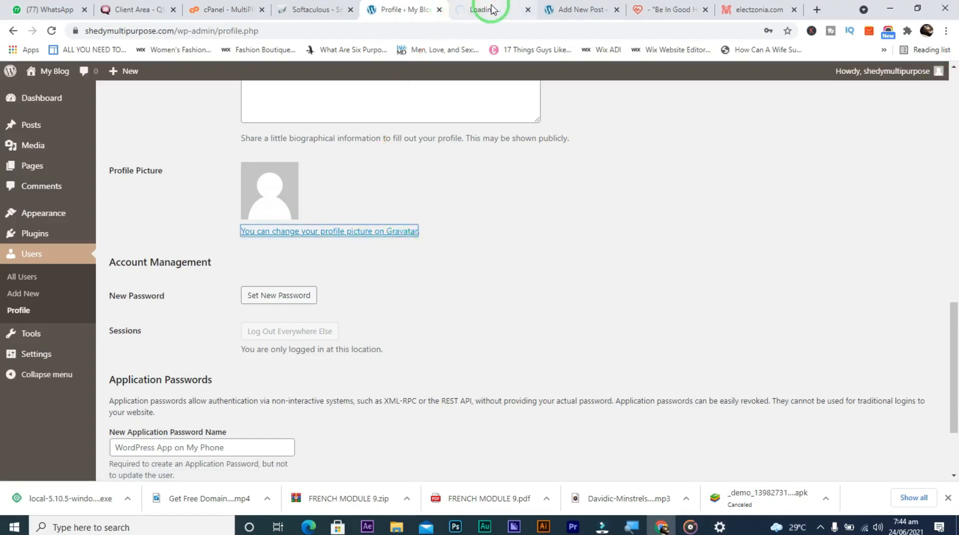
click(490, 7)
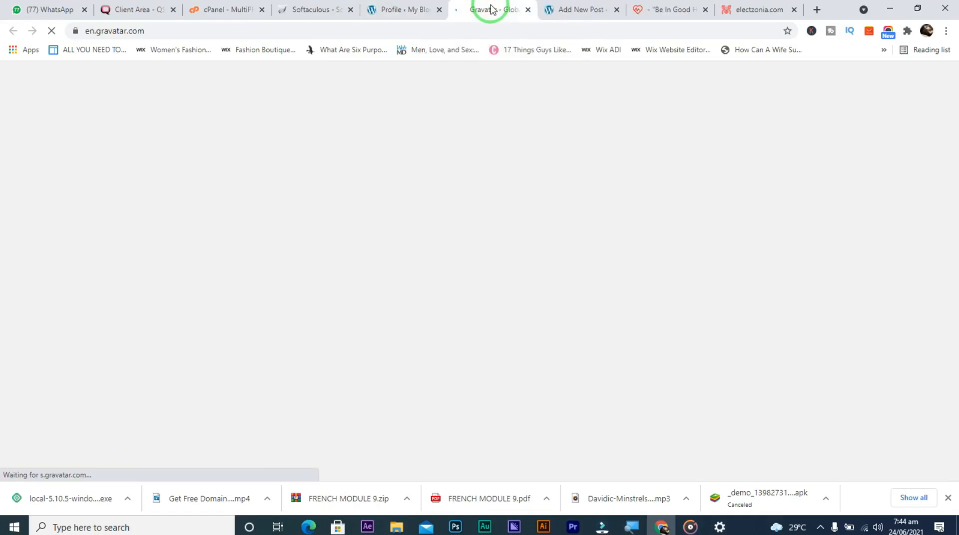
click(407, 10)
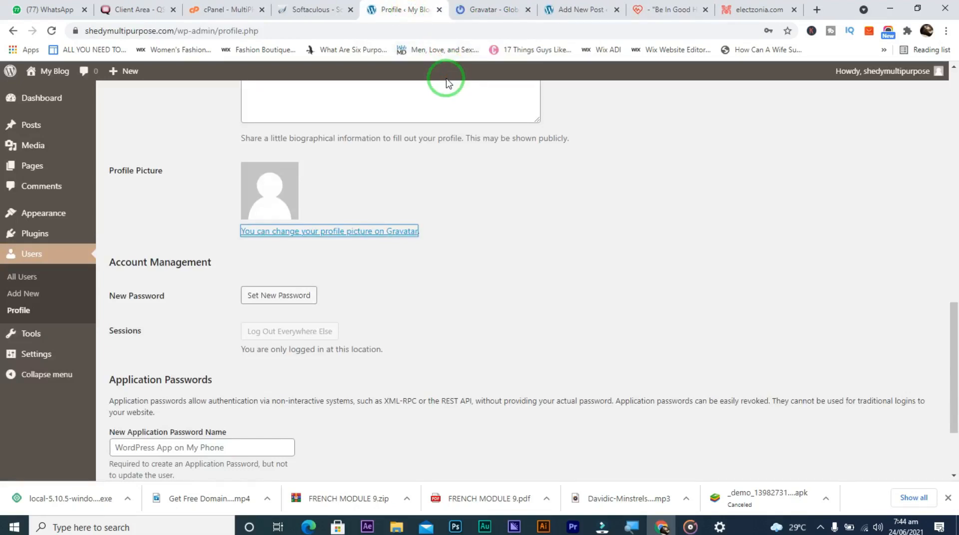
click(469, 11)
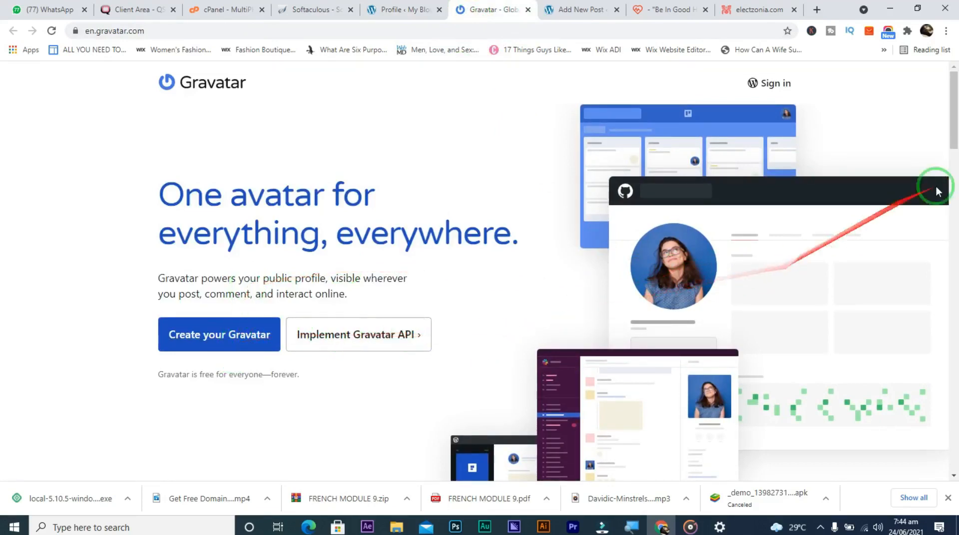
mouse_move(954, 144)
mouse_down()
mouse_move(954, 278)
mouse_move(949, 154)
mouse_up()
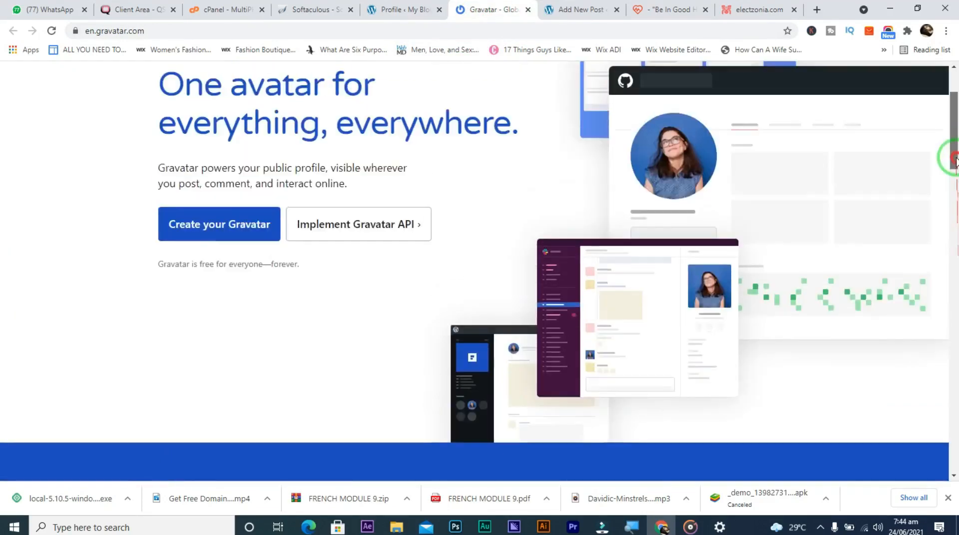
click(405, 10)
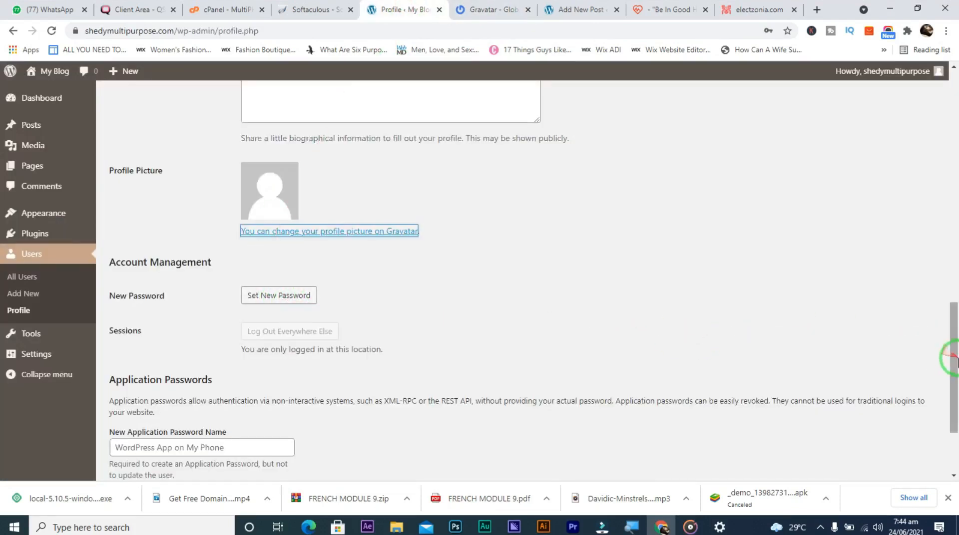
Scroll to Account Management and Application Passwords, then show the Settings flyout submenu
scroll(956, 363, down, 3)
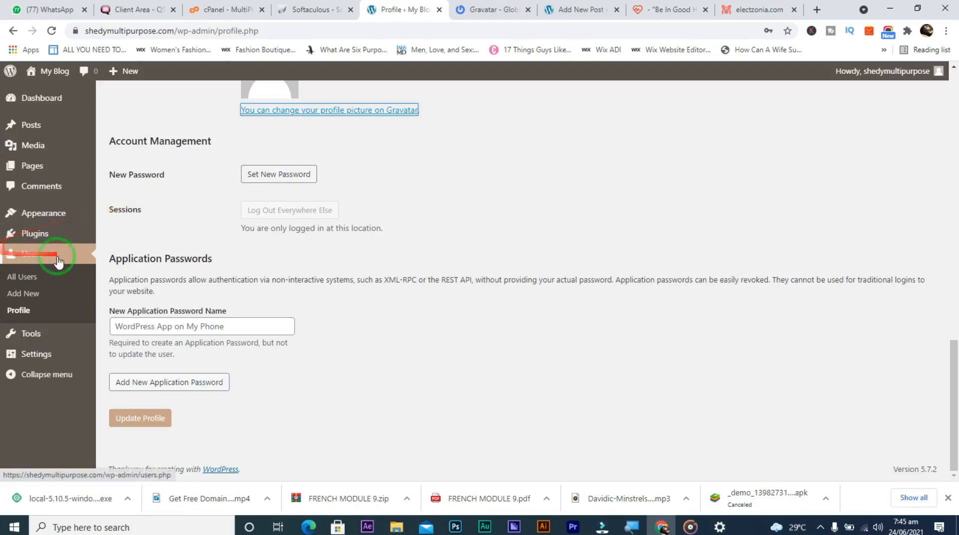
mouse_move(36, 335)
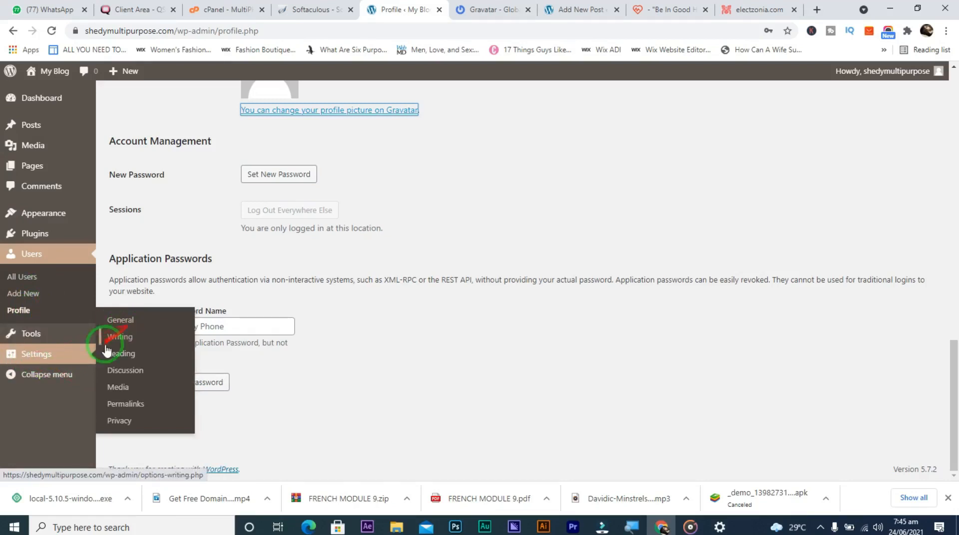
Go to General Settings, close the Gravatar tab, and open the My Blog site in a new tab
click(120, 321)
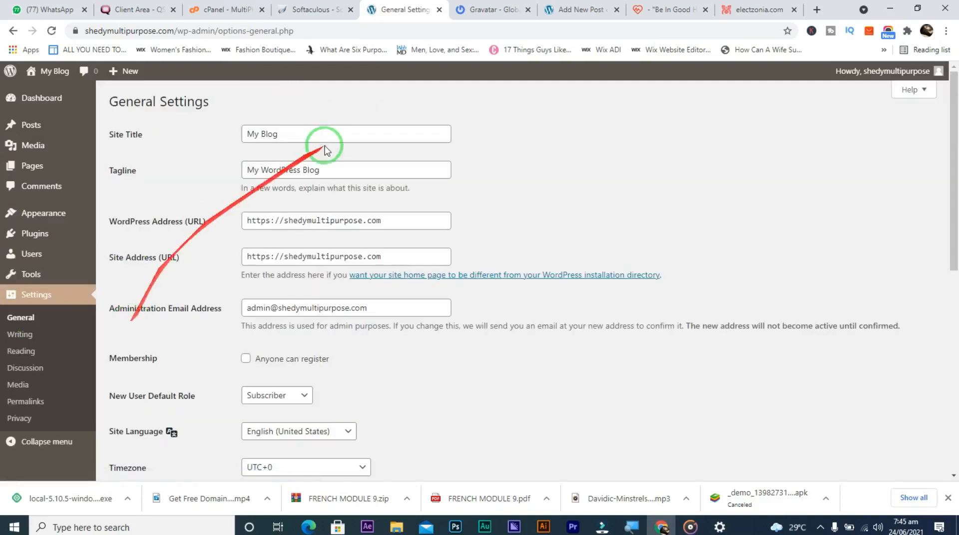
click(528, 9)
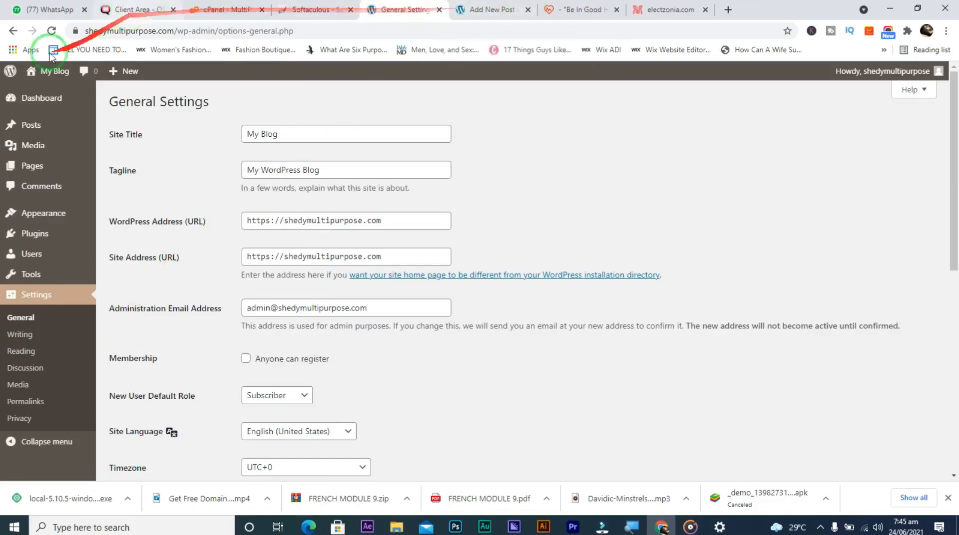
mouse_move(40, 75)
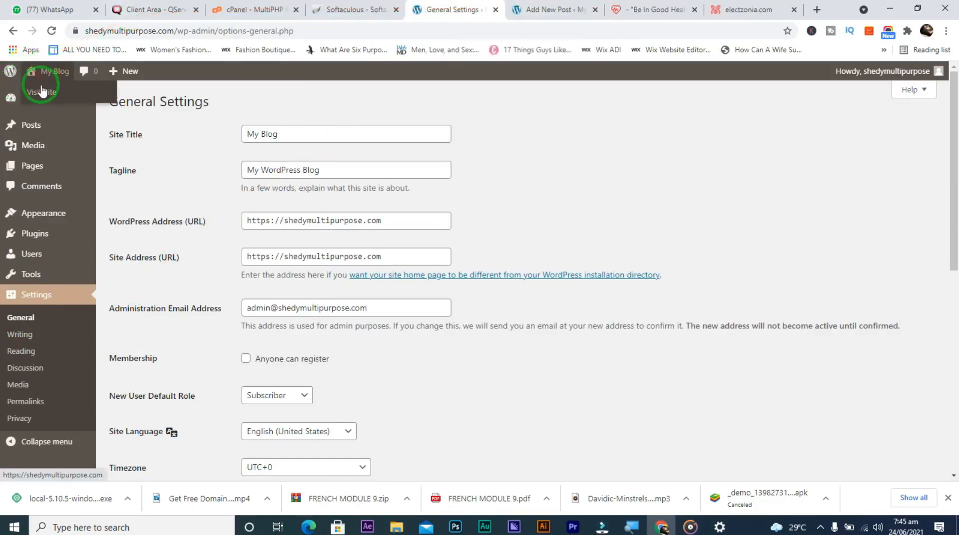
right_click(43, 95)
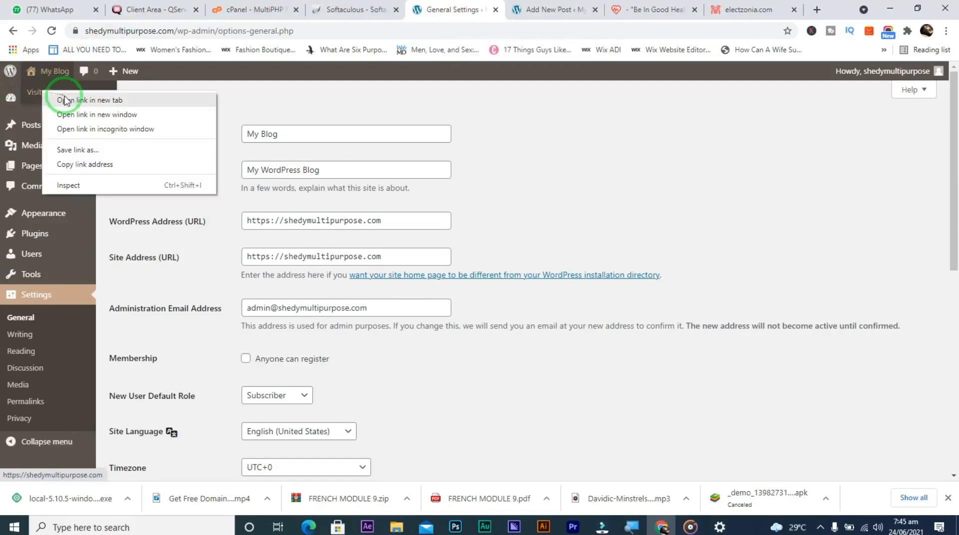
click(52, 99)
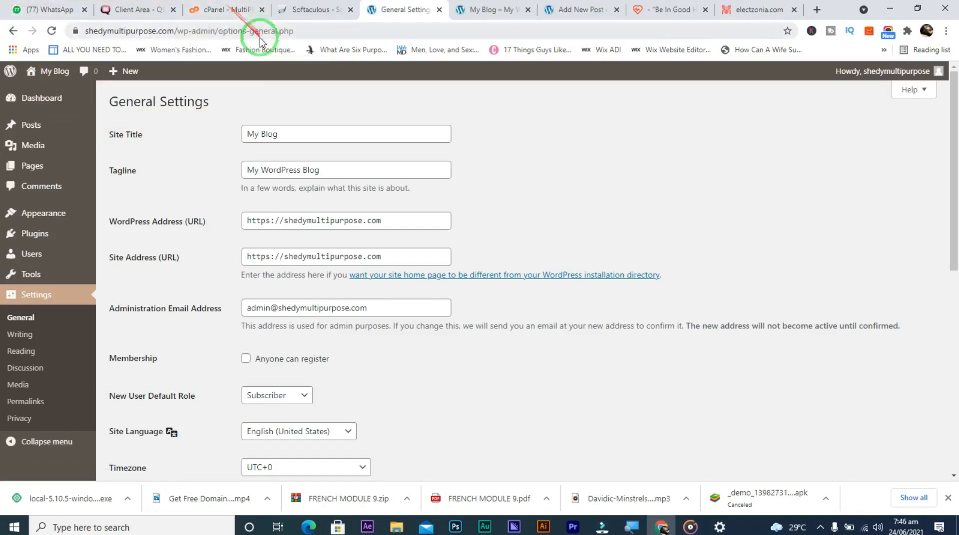
Change the Site Title from My Blog to Shedy
click(291, 136)
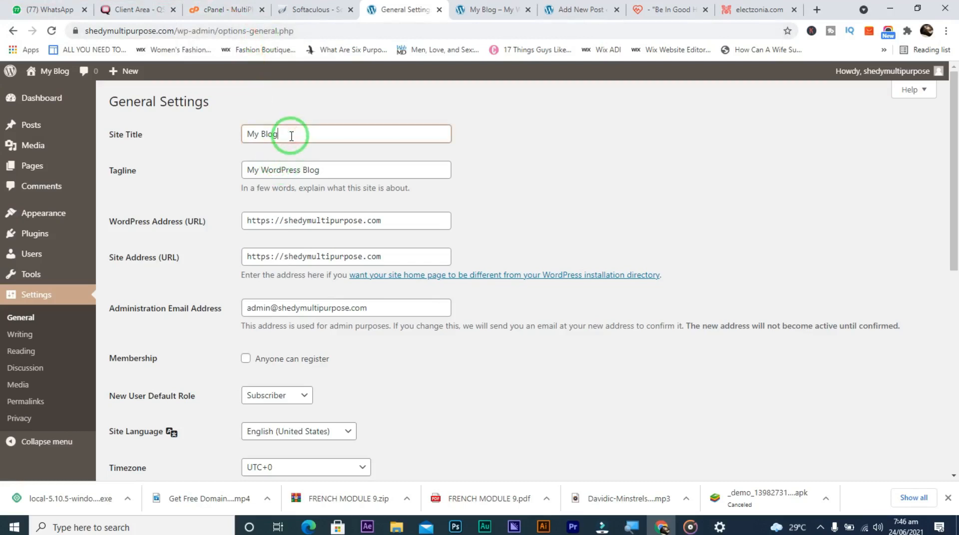
key(BackSpace)
key(BackSpace)
key(BackSpace)
key(BackSpace)
key(BackSpace)
key(BackSpace)
key(BackSpace)
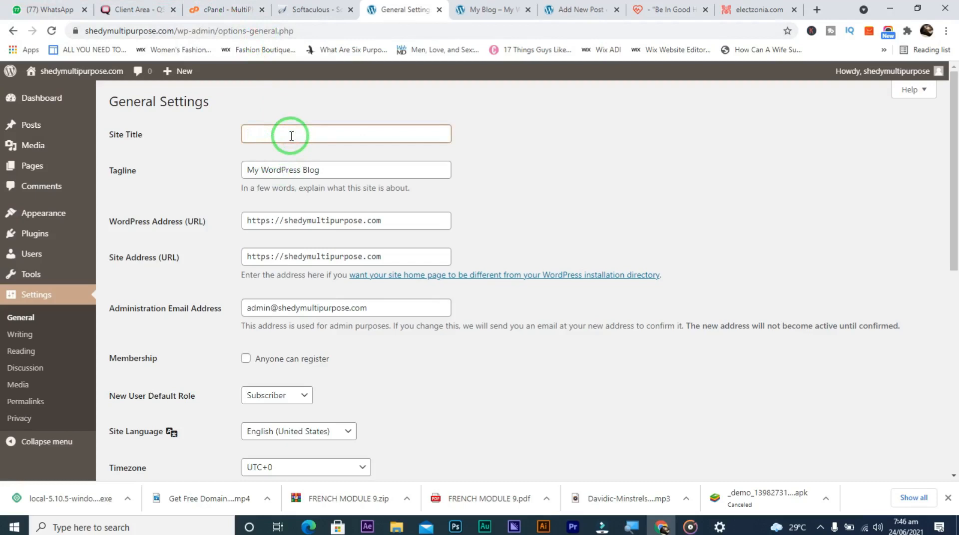
text(S)
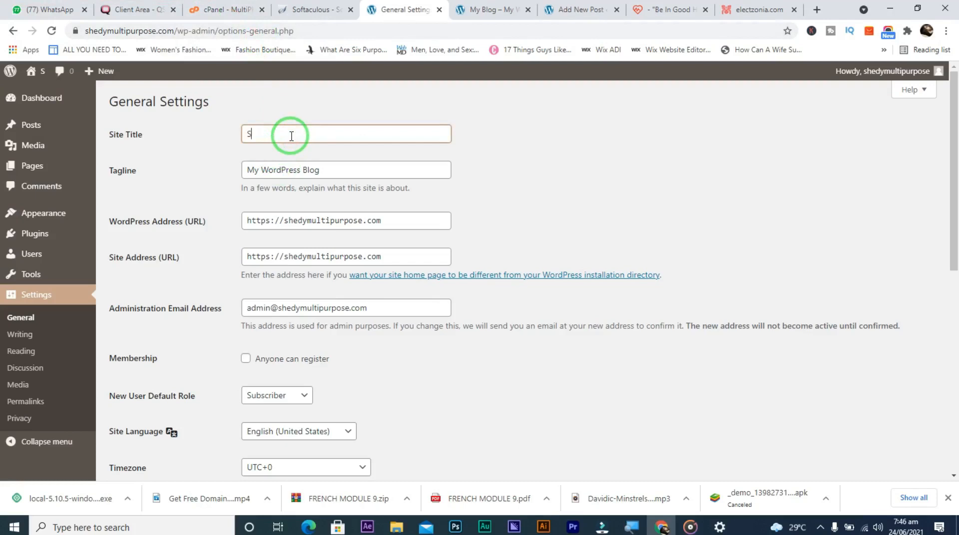
text(hedy)
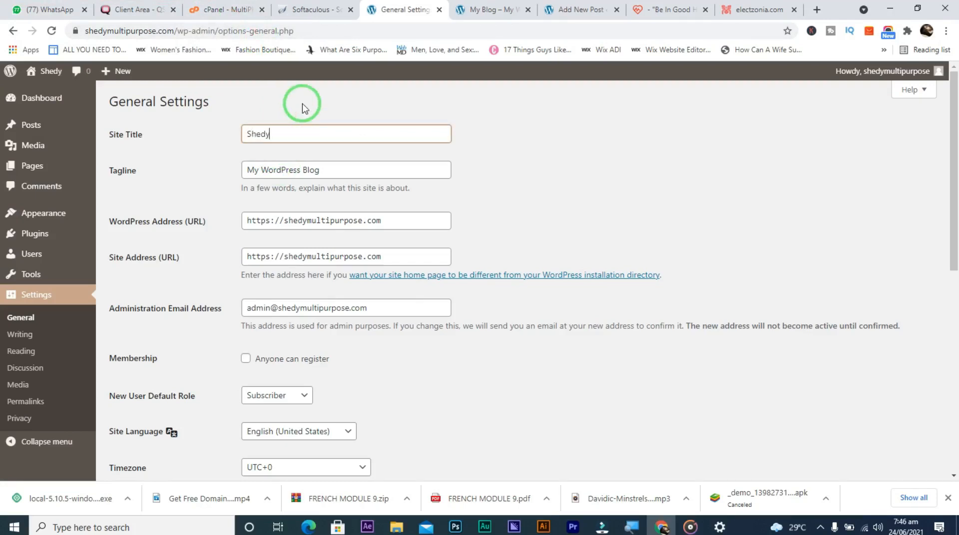
Replace the tagline My WordPress Blog with 'shedy multipurpose'
click(344, 174)
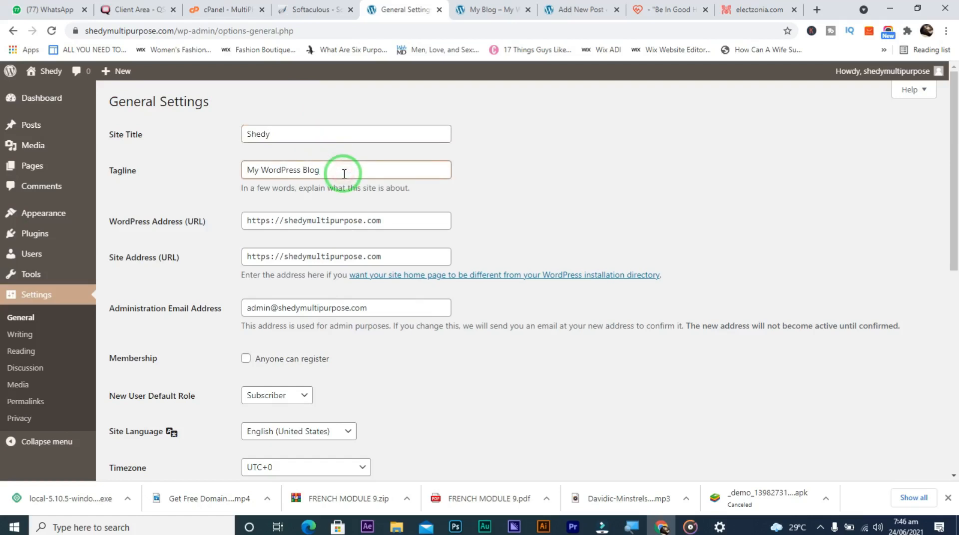
key(BackSpace)
key(BackSpace)
key(BackSpace)
key(BackSpace)
key(BackSpace)
key(BackSpace)
key(BackSpace)
key(BackSpace)
key(BackSpace)
key(BackSpace)
key(BackSpace)
key(BackSpace)
key(BackSpace)
key(BackSpace)
key(BackSpace)
key(BackSpace)
text(shedy multipurpose)
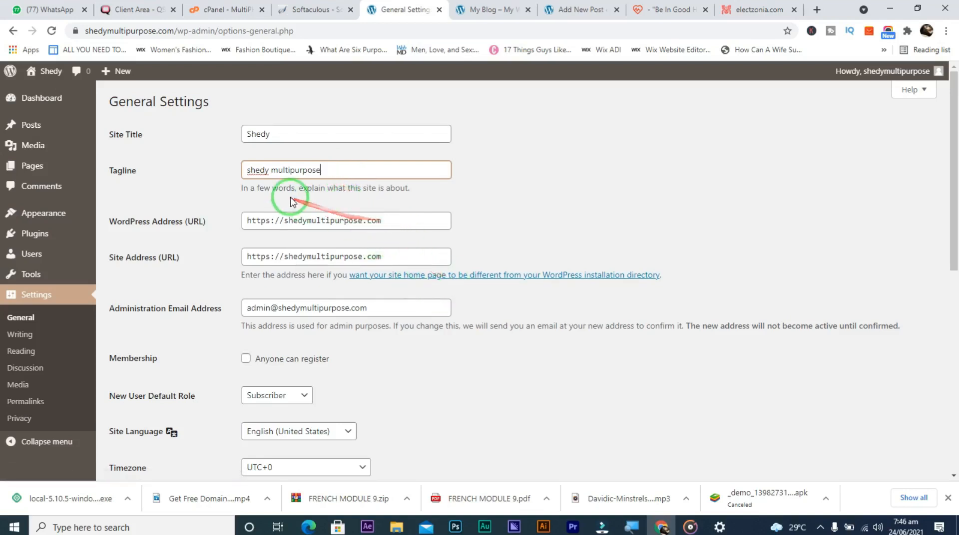
click(271, 172)
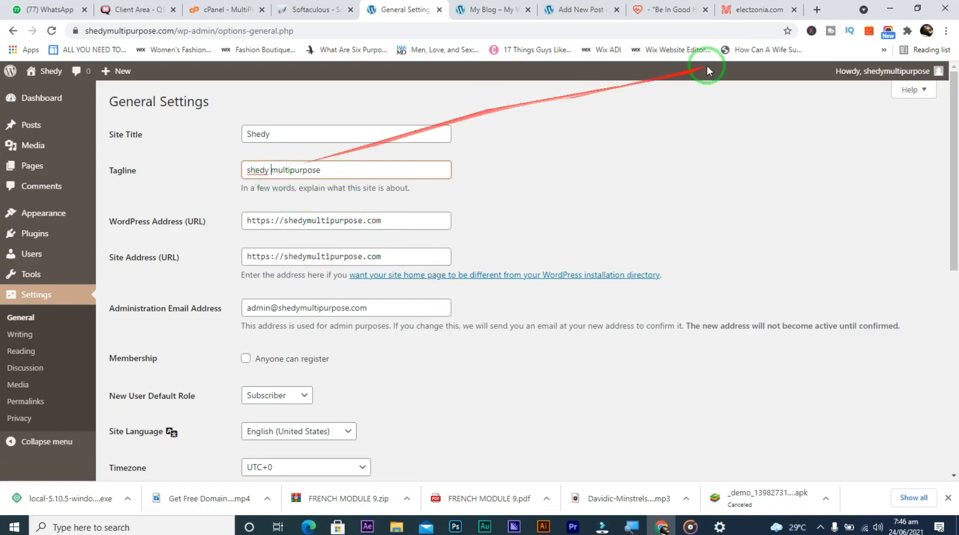
Set the New User Default Role to Administrator
scroll(951, 235, down, 2)
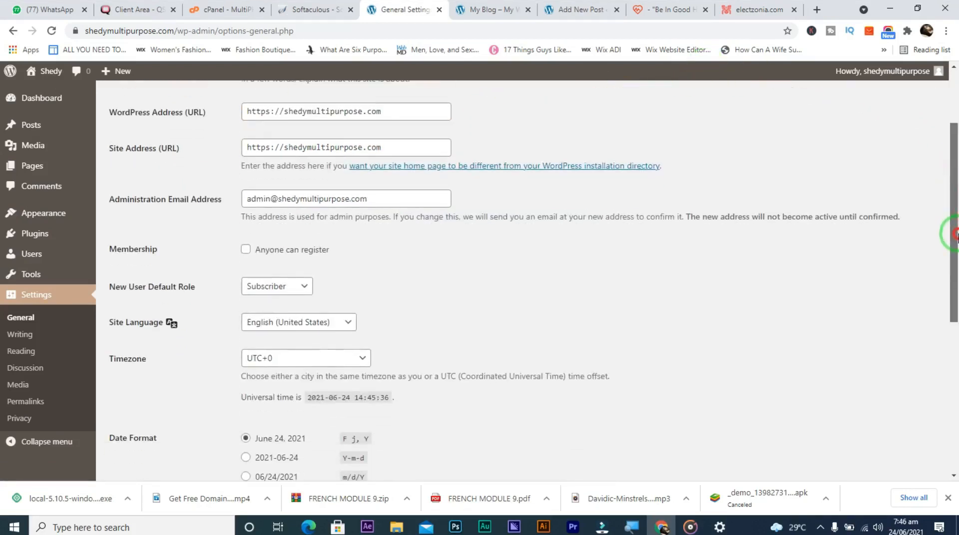
drag(958, 235, 957, 233)
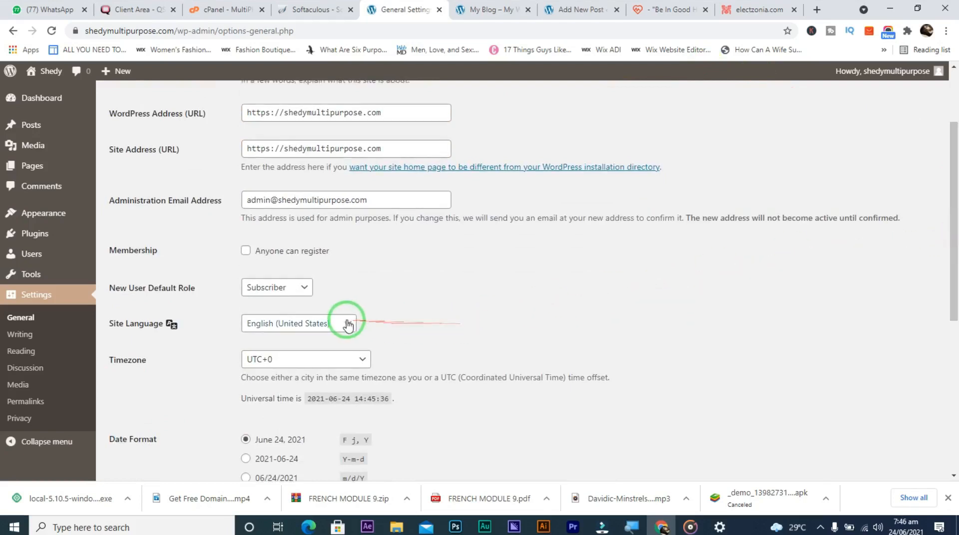
click(306, 290)
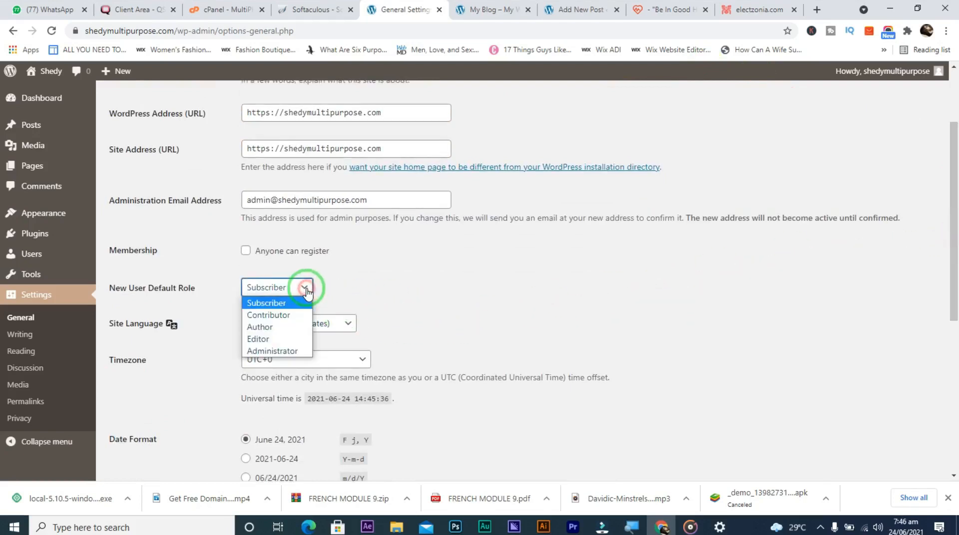
click(292, 351)
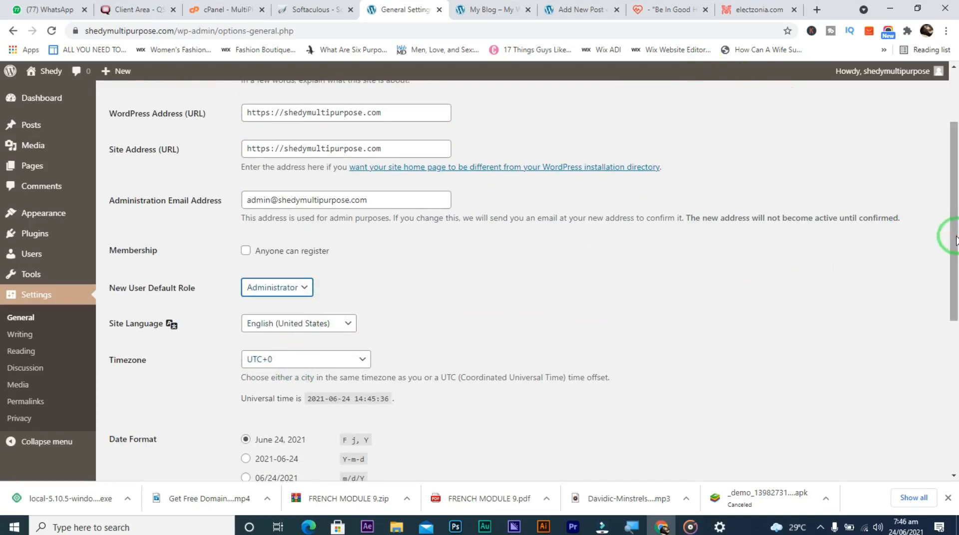
Keep the timezone at UTC+0 and save the general settings
drag(954, 244, 954, 316)
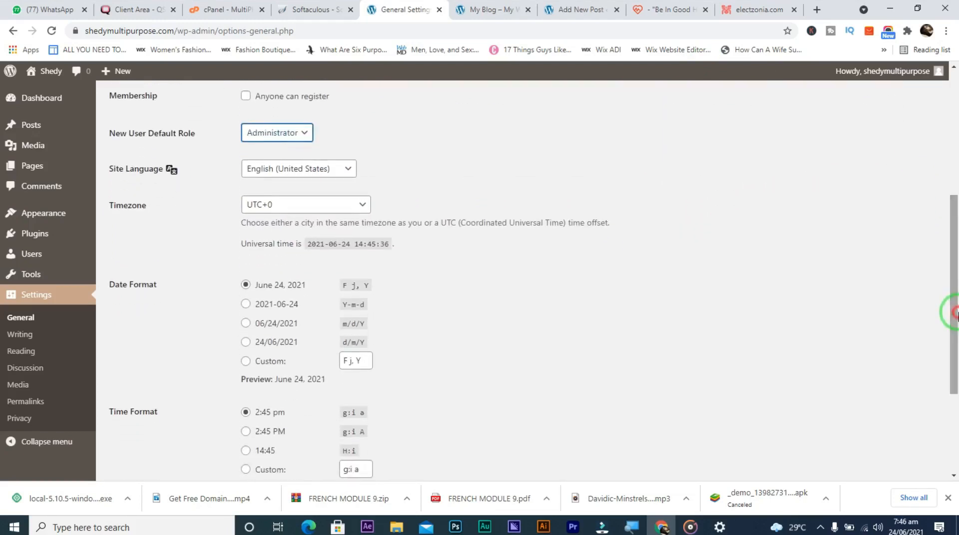
click(330, 215)
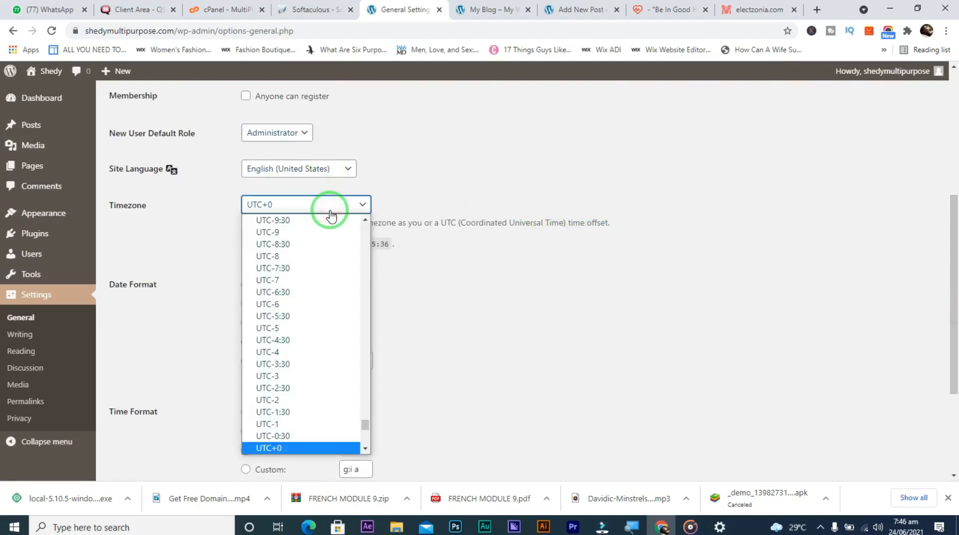
click(330, 213)
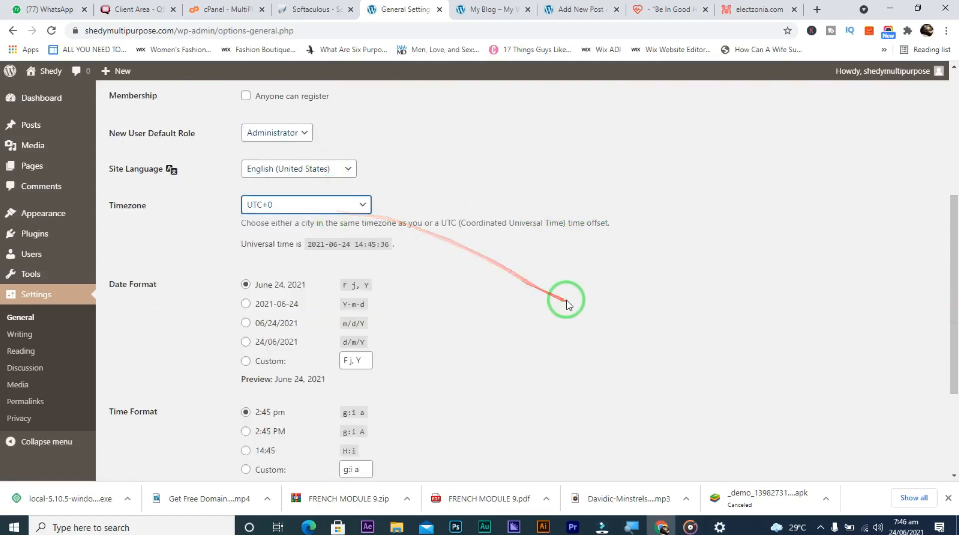
scroll(951, 364, down, 2)
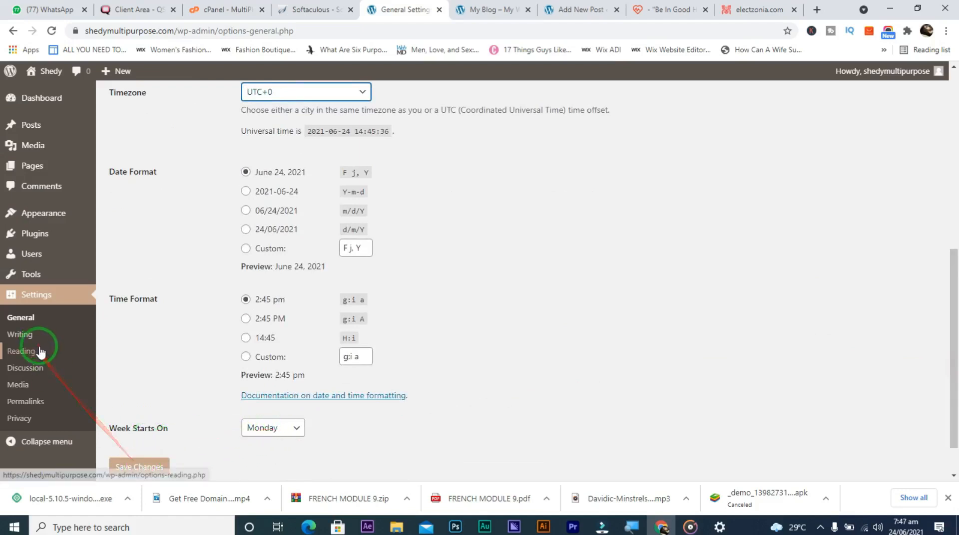
click(148, 469)
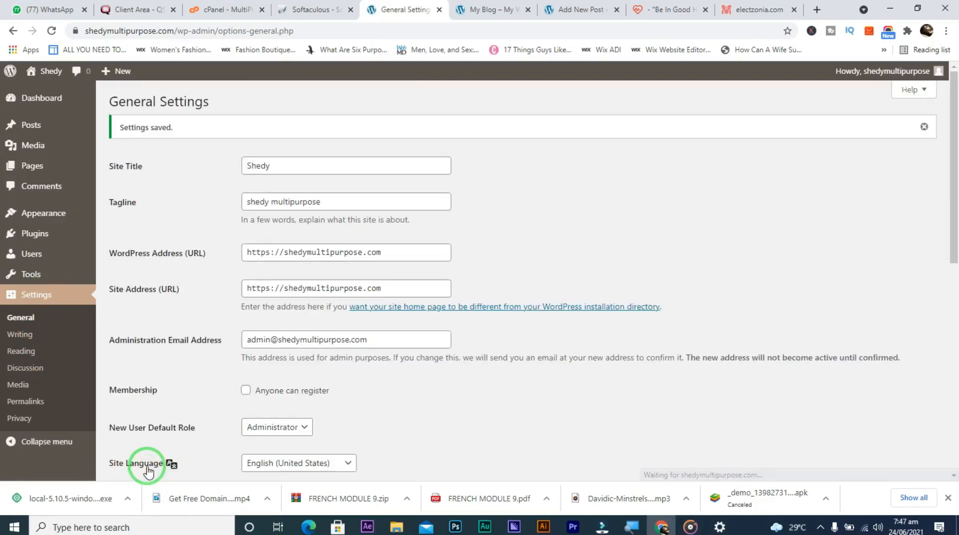
Open Writing Settings, showing default category Uncategorized and post format Standard
click(36, 339)
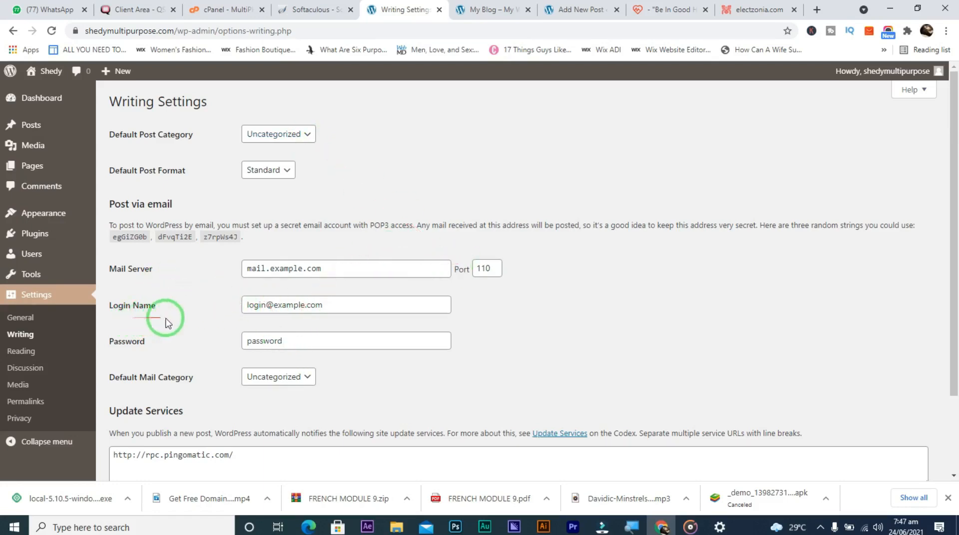
Step through the Reading, Discussion and Media settings pages, ending on Permalinks
click(29, 352)
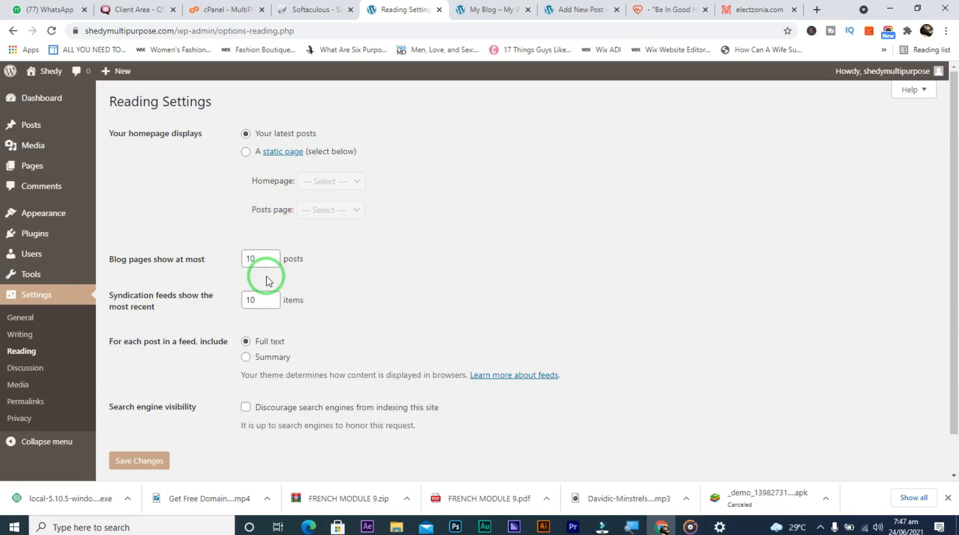
click(42, 378)
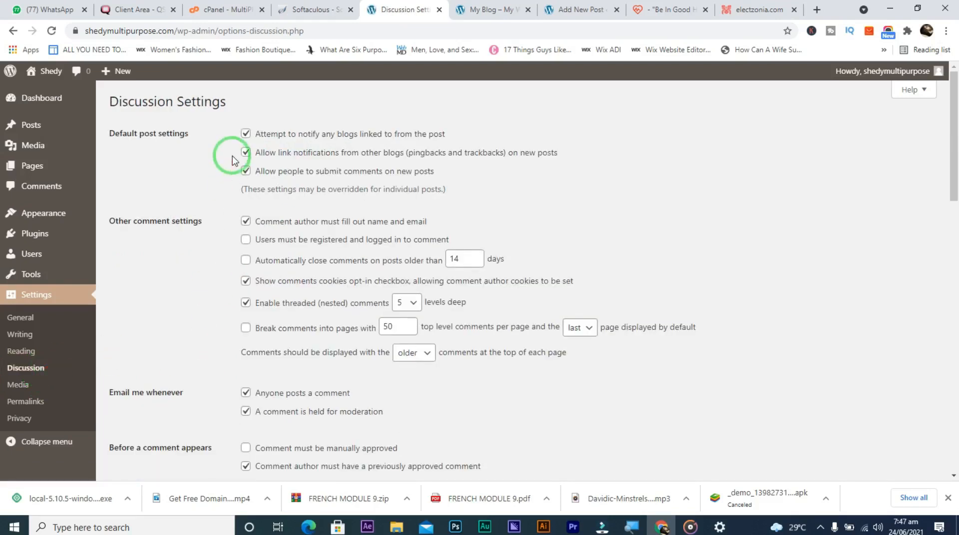
click(23, 388)
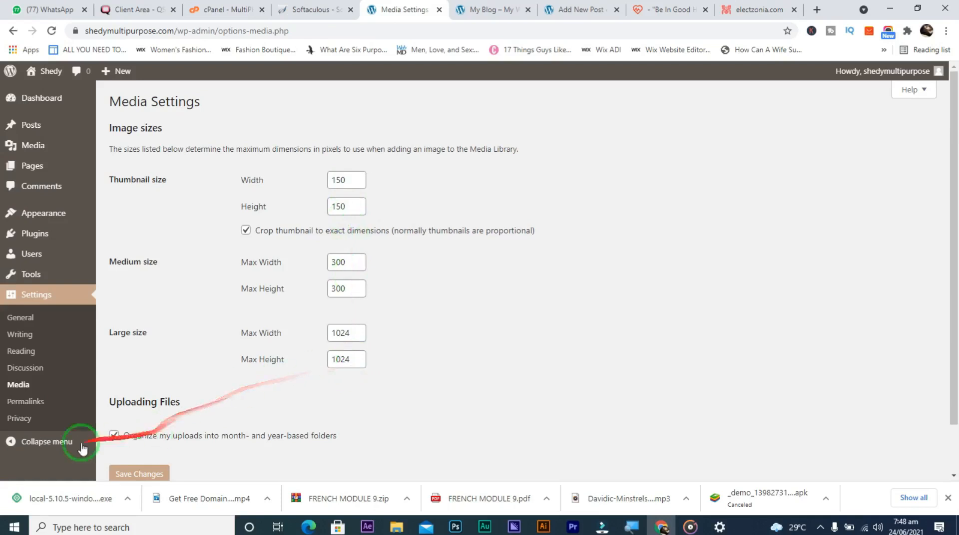
click(35, 408)
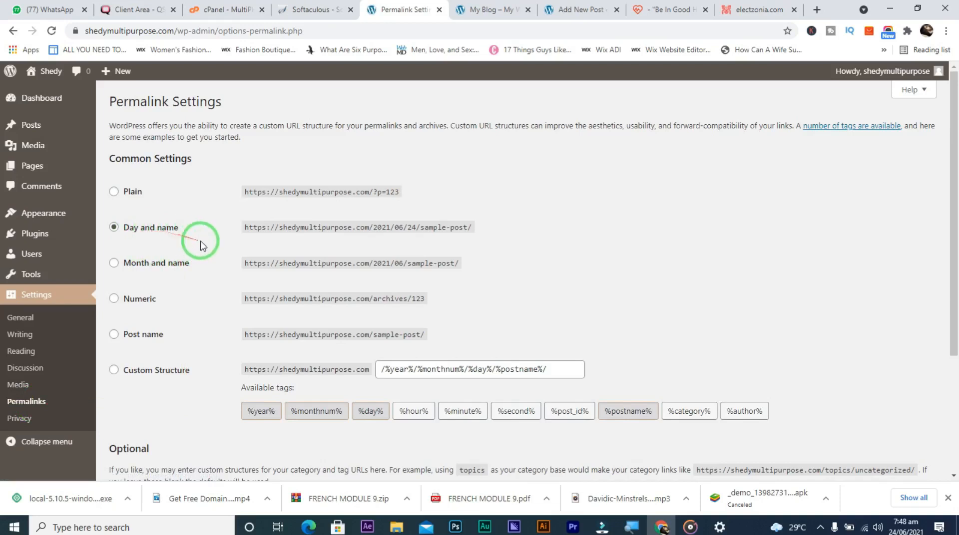
click(498, 6)
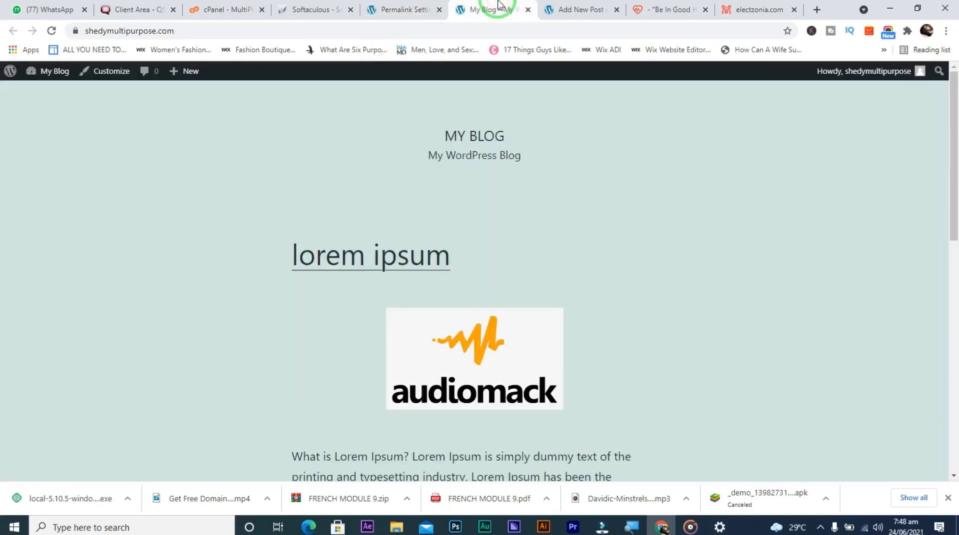
click(429, 33)
double_click(429, 33)
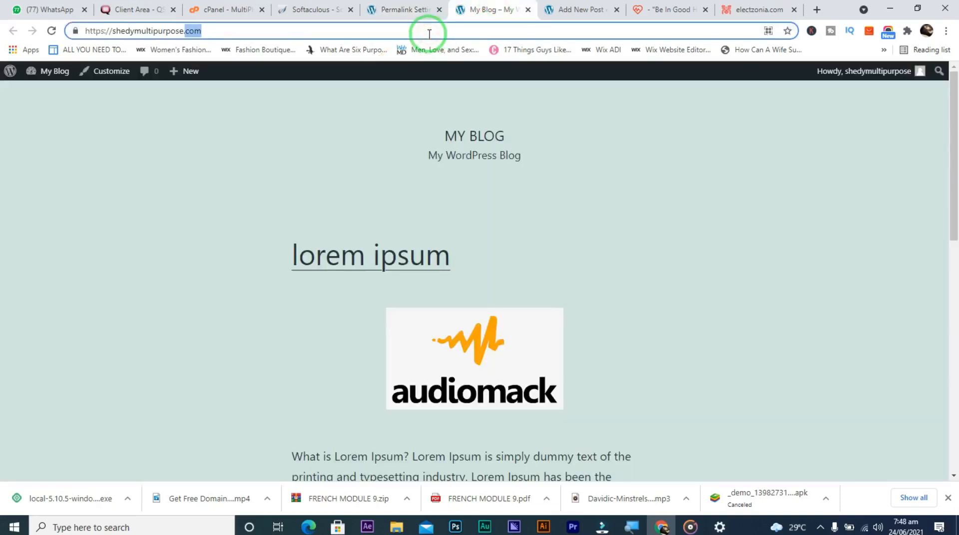
double_click(429, 34)
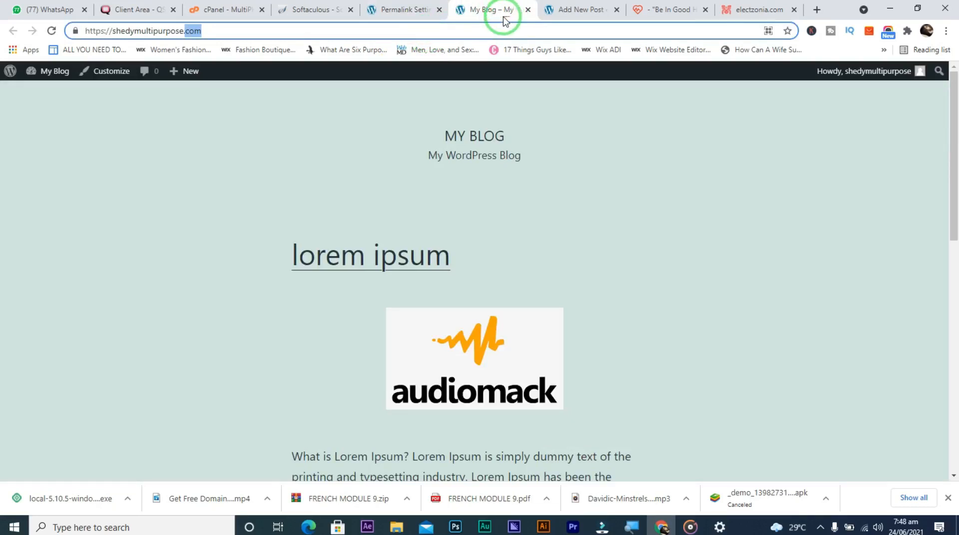
click(409, 12)
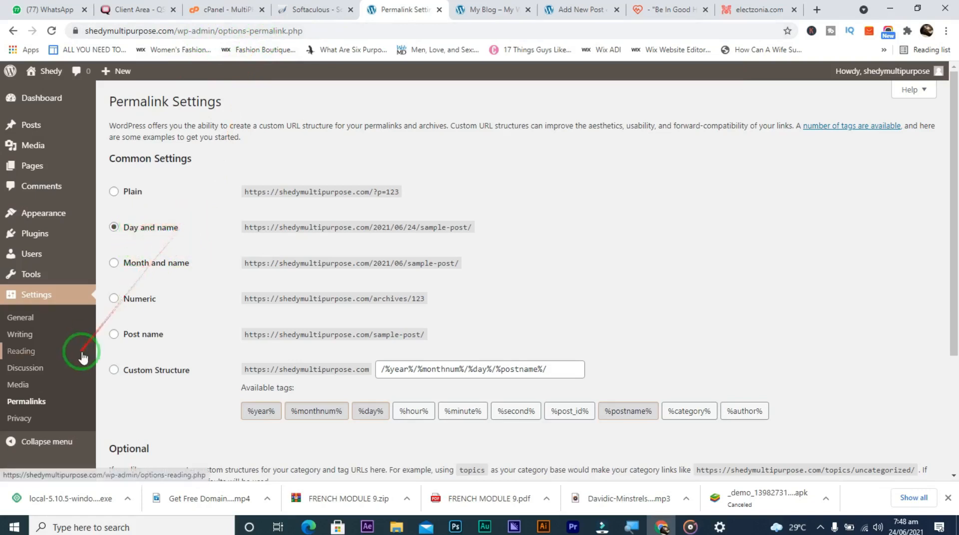
Select the Post name permalink option, giving the structure /%postname%/
click(114, 335)
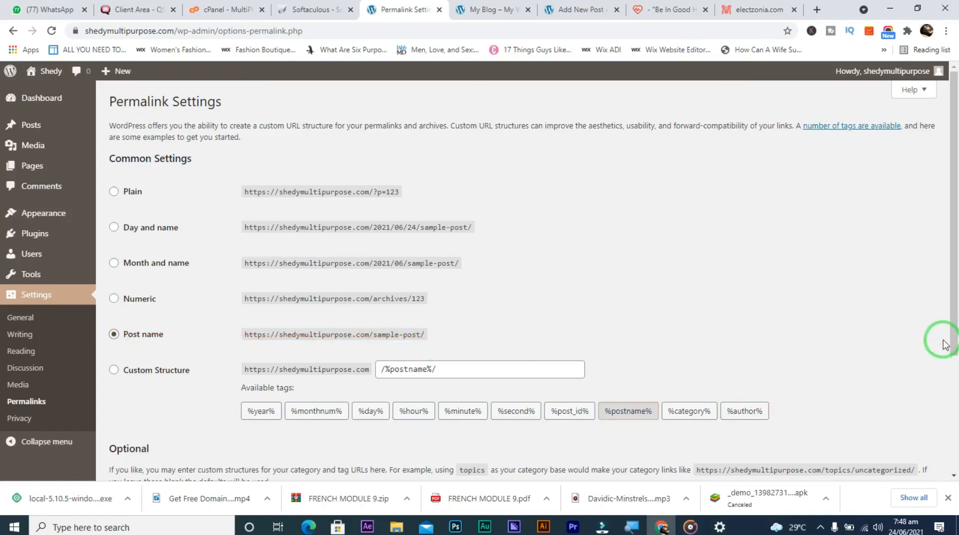
drag(953, 345, 955, 517)
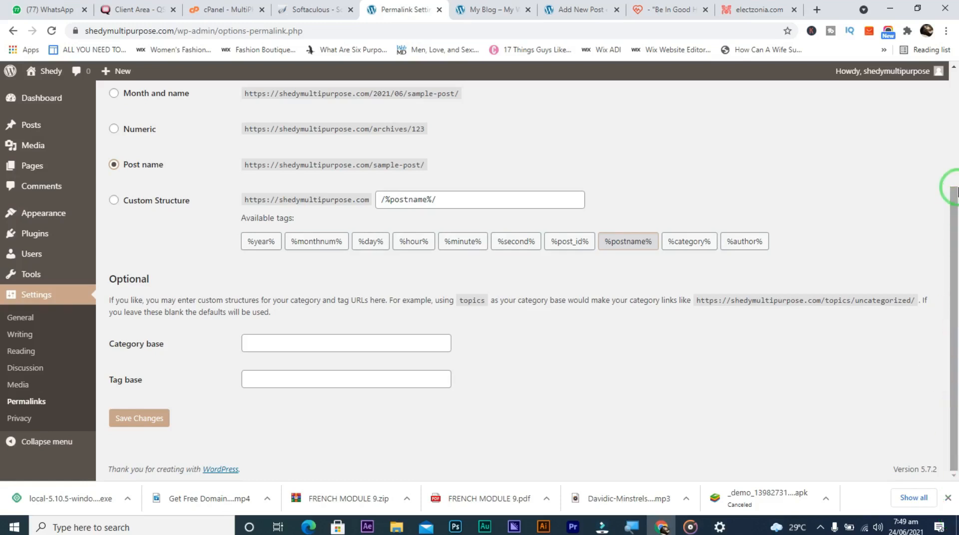
Show Electzonia's Products shop page and highlight its electzonia.com/shop-2/ address
click(736, 9)
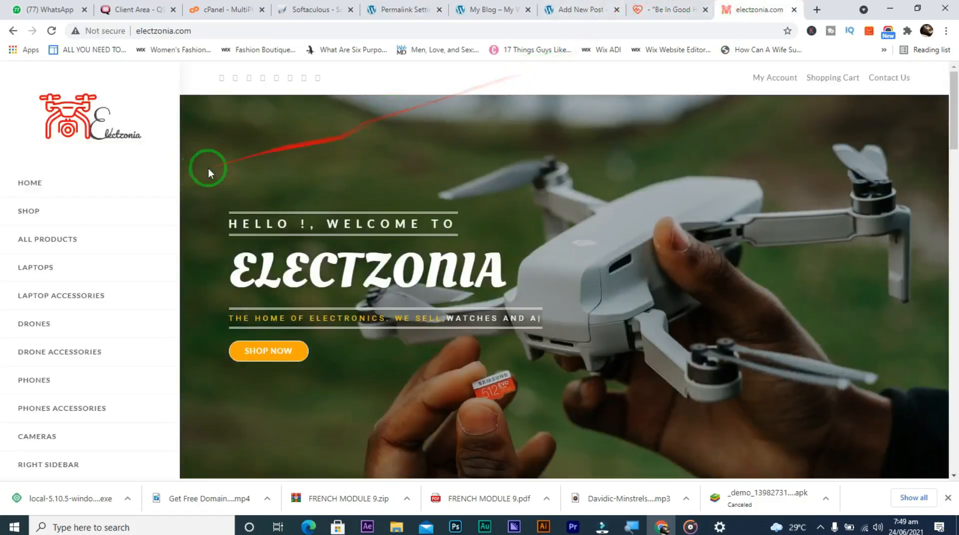
click(25, 213)
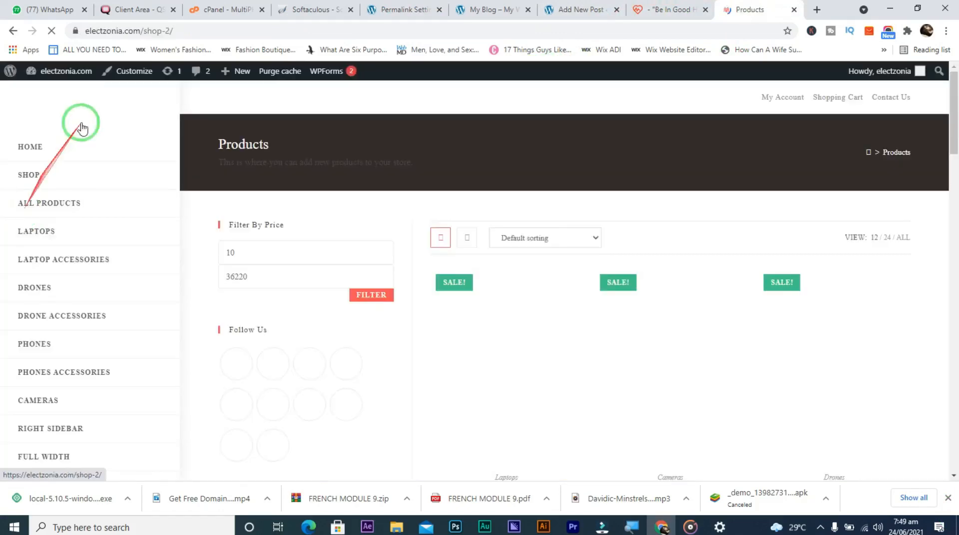
click(118, 31)
double_click(119, 31)
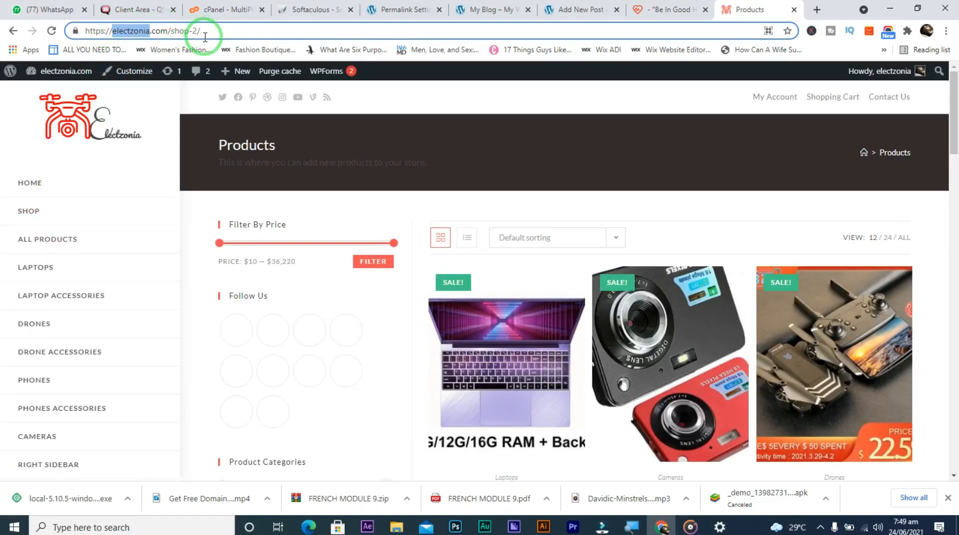
Back on Permalink Settings, save Post name and confirm 'Permalink structure updated'
click(399, 10)
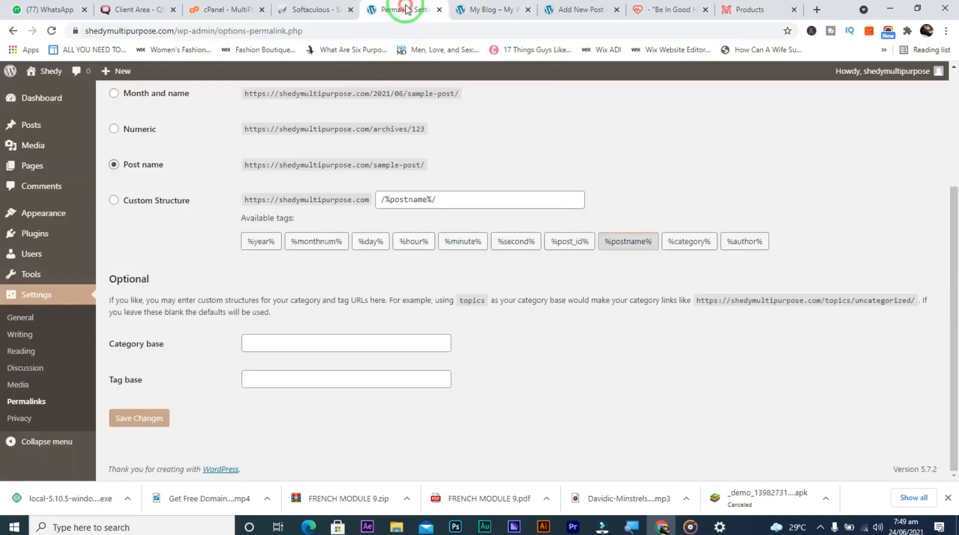
click(145, 425)
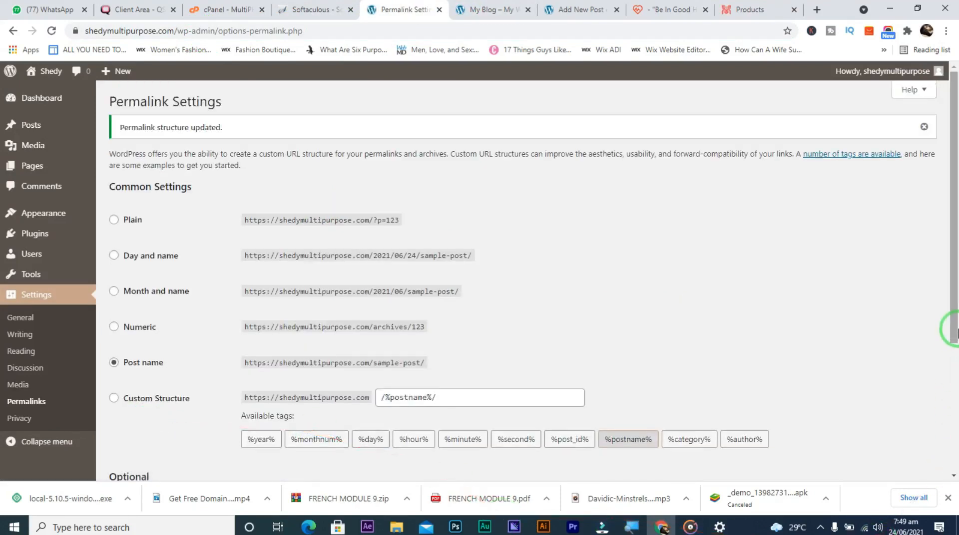
drag(954, 333, 954, 466)
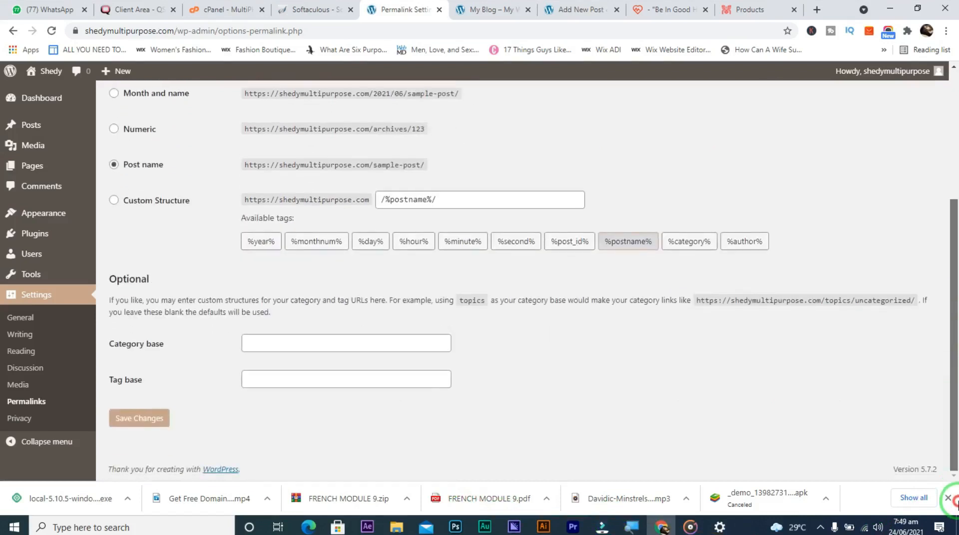
drag(954, 519, 954, 516)
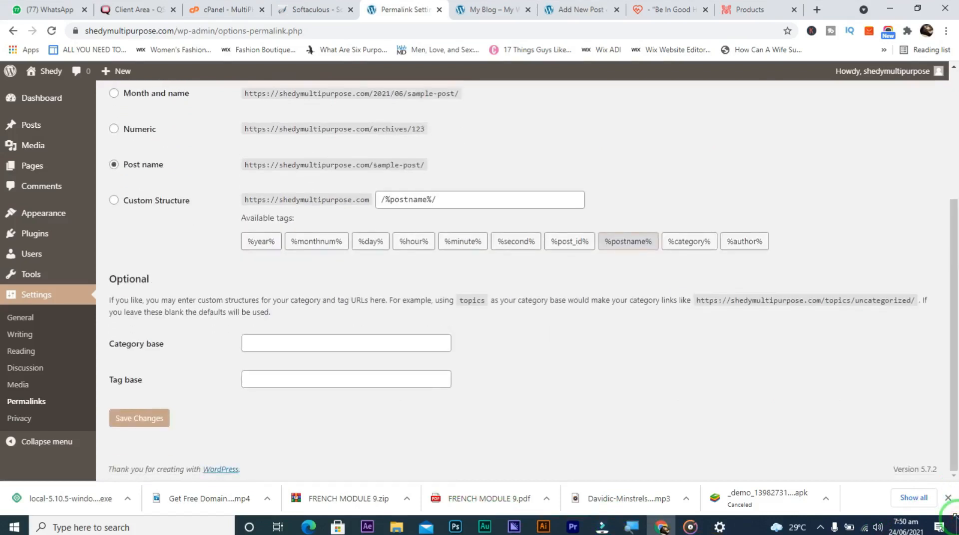